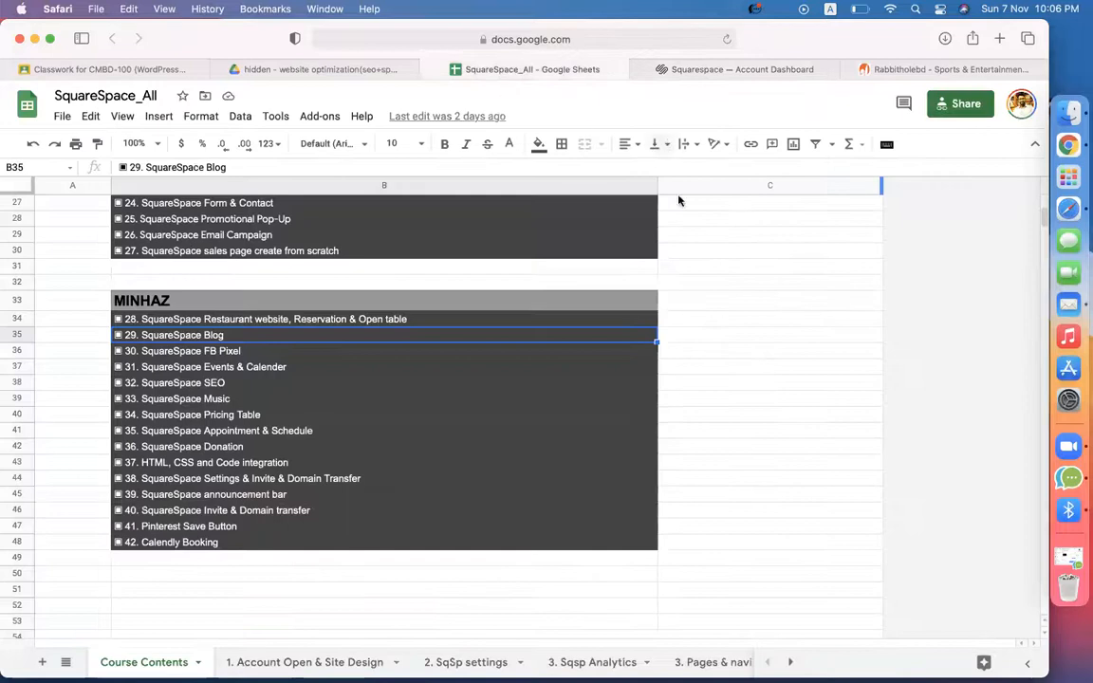
Step: Copy the sharing link of the SquareSpace_All spreadsheet
{"action": "left_click", "coordinate": [820, 367]}
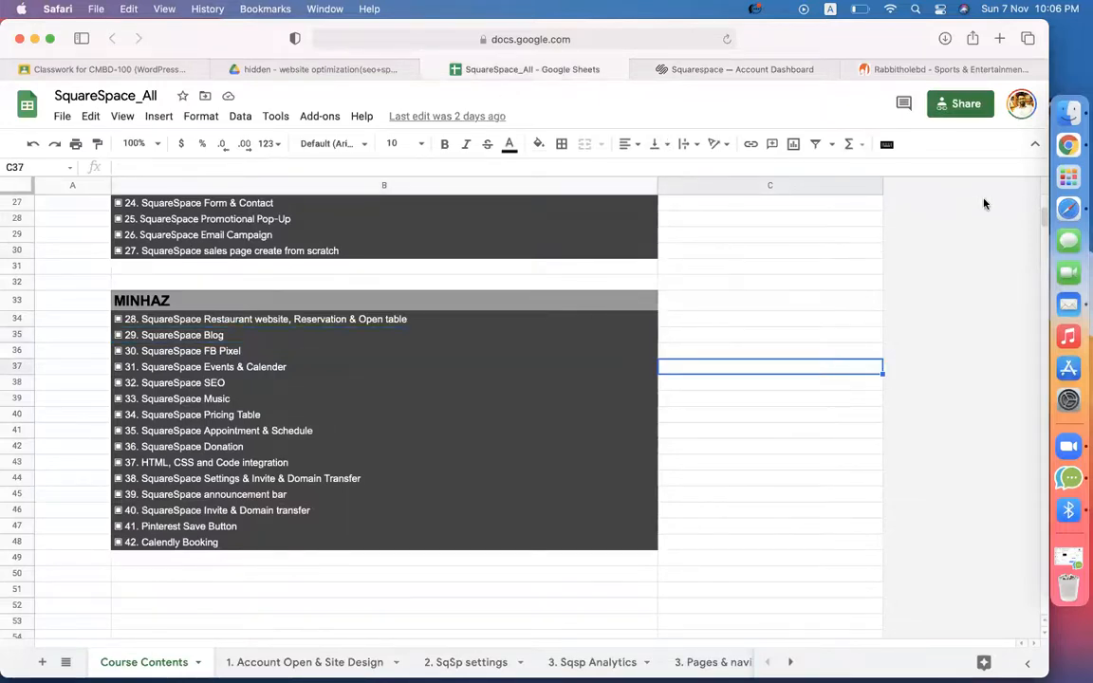
{"action": "left_click", "coordinate": [967, 106]}
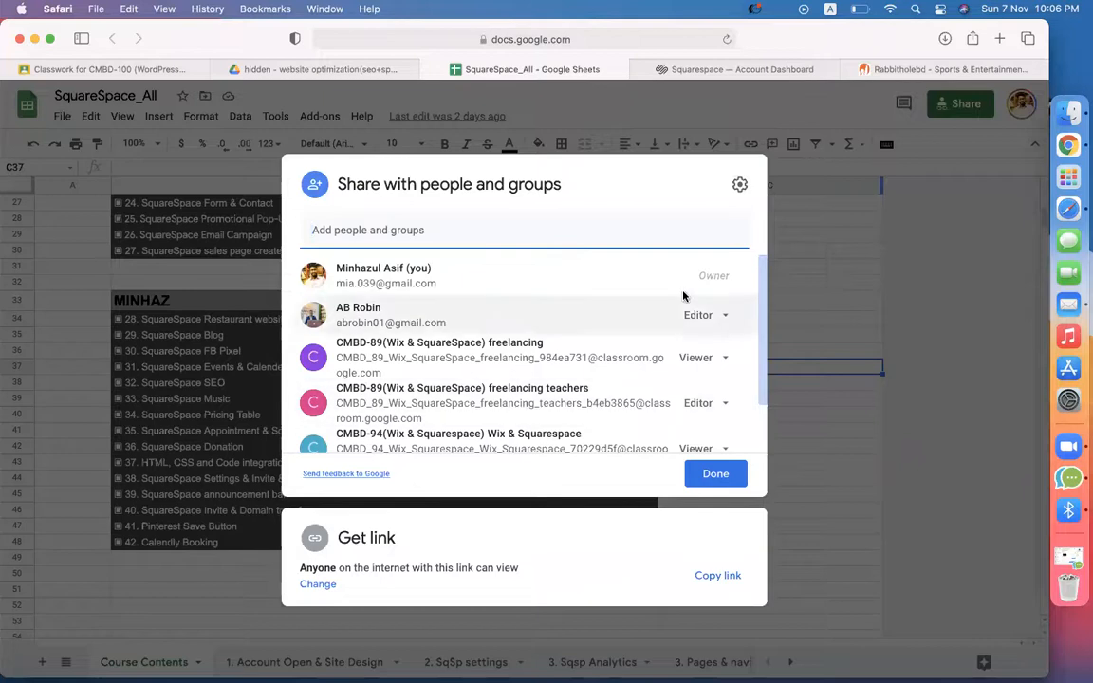
{"action": "left_click", "coordinate": [723, 575]}
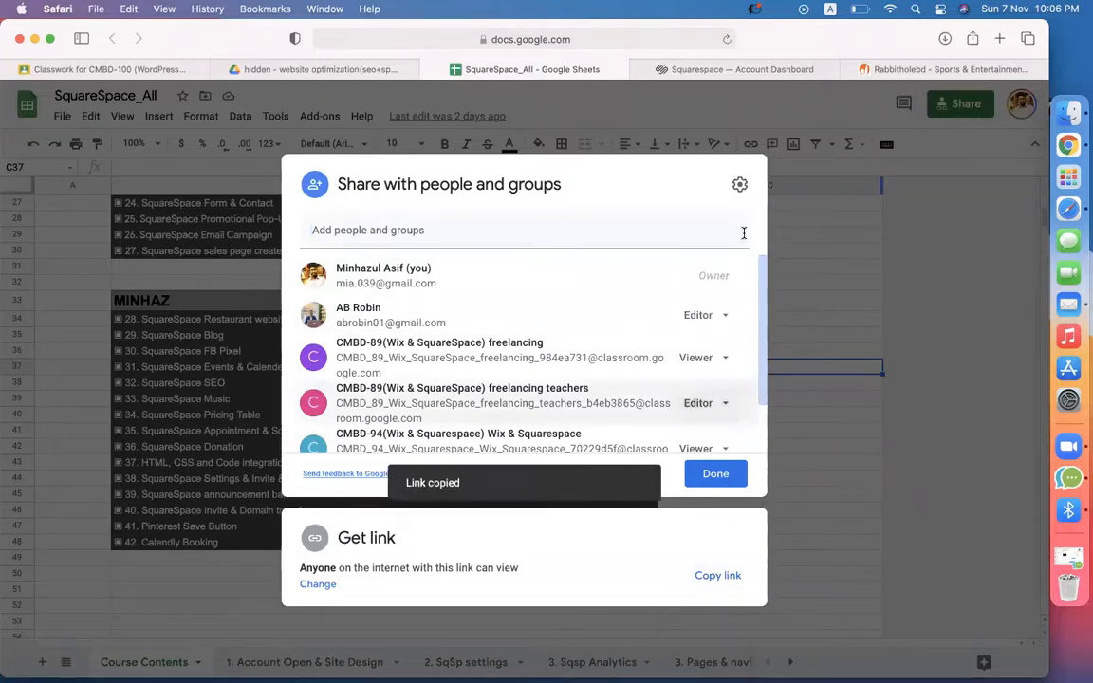
{"action": "left_click", "coordinate": [719, 476]}
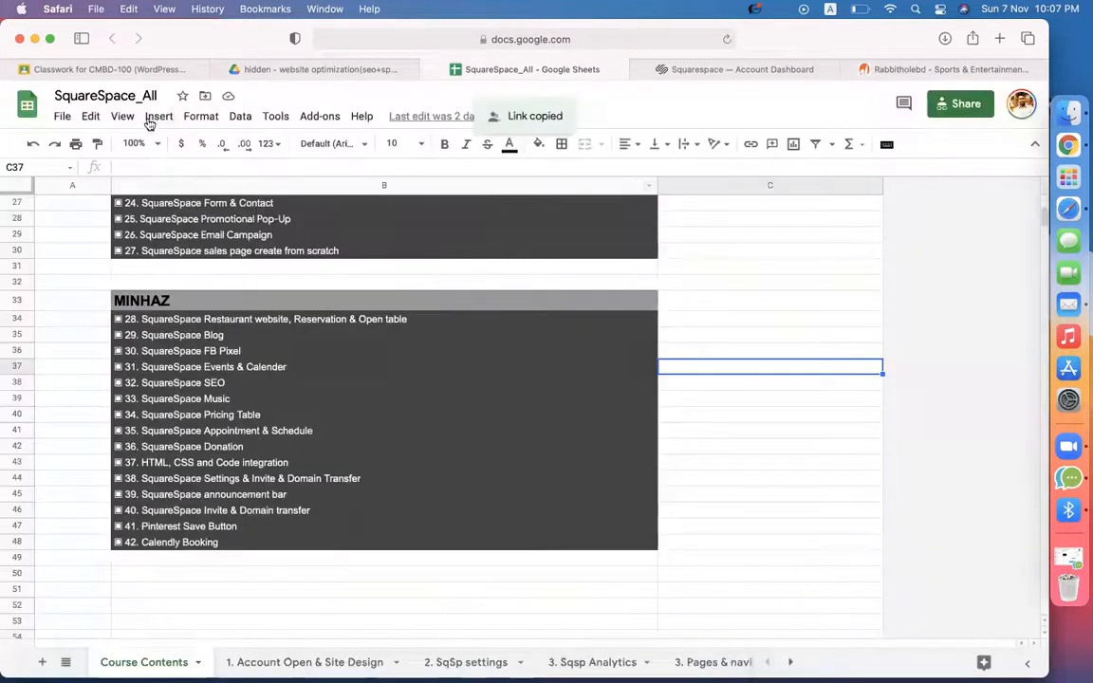
Step: Switch to Google Classroom and open the classwork of the CMBD-102(Wix & Squarespace-03) class
{"action": "left_click", "coordinate": [102, 69]}
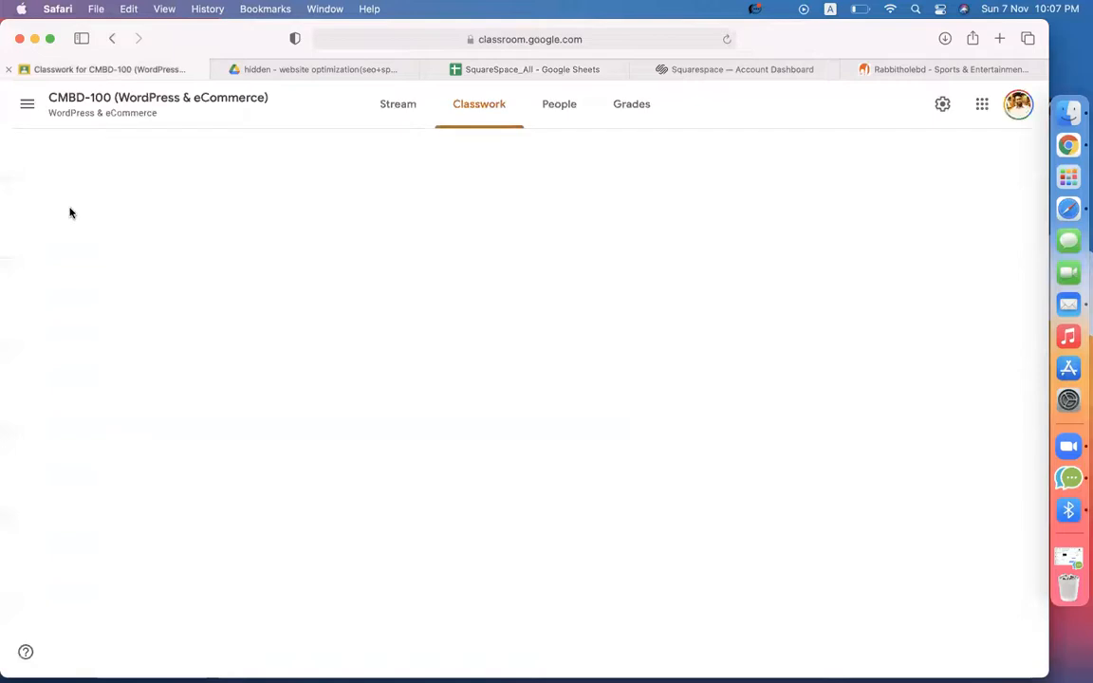
{"action": "left_click", "coordinate": [29, 107]}
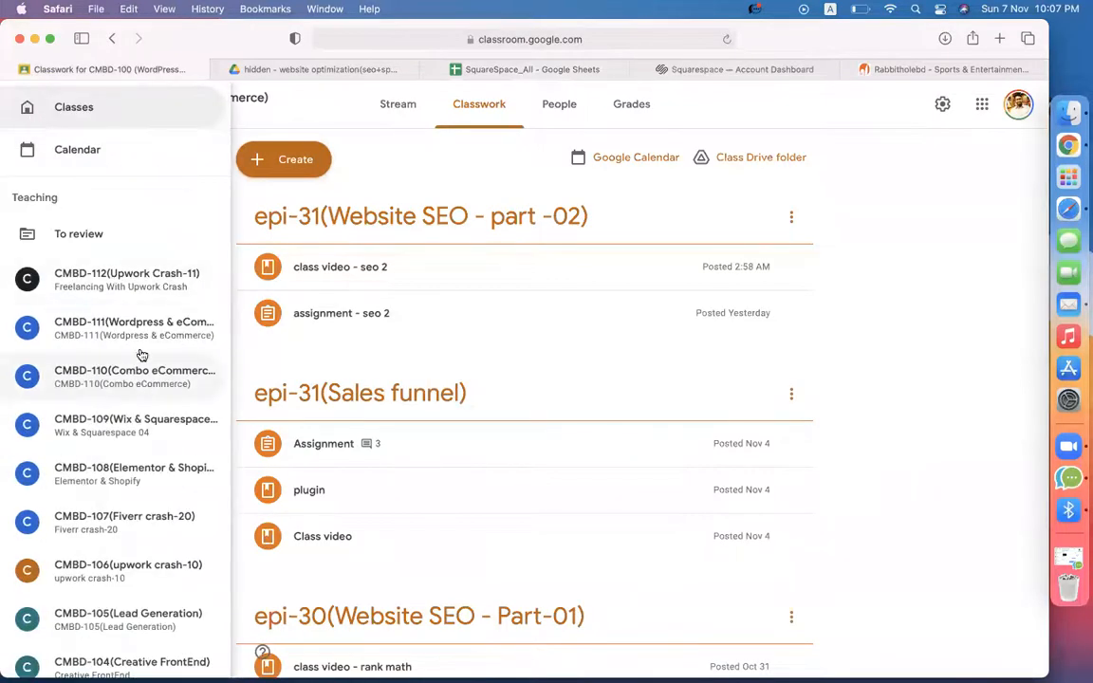
{"action": "scroll", "coordinate": [141, 458], "scroll_direction": "down", "scroll_amount": 2}
{"action": "scroll", "coordinate": [151, 552], "scroll_direction": "down", "scroll_amount": 2}
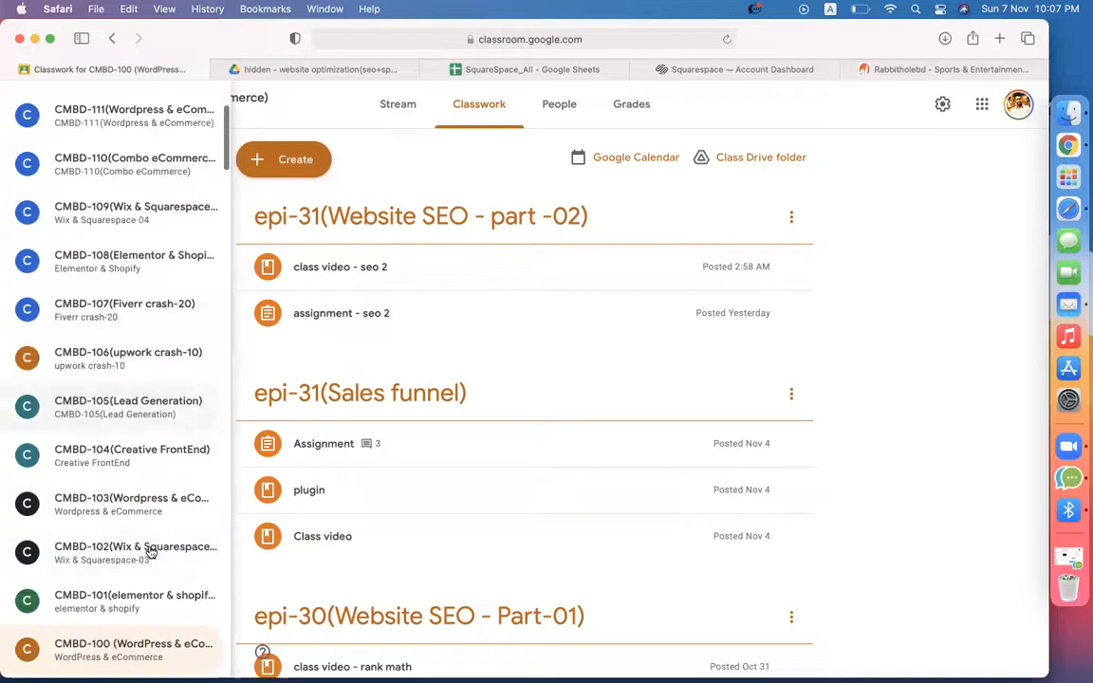
{"action": "left_click", "coordinate": [151, 554]}
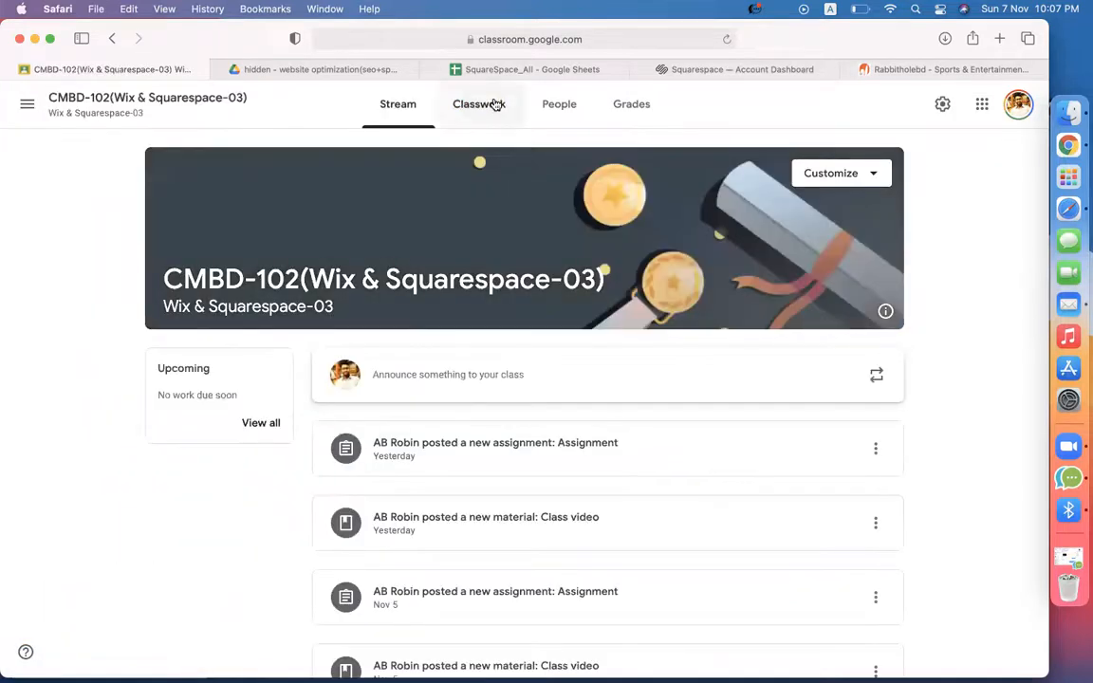
{"action": "left_click", "coordinate": [479, 103]}
Step: Add a classwork topic named "epi-25(Squarespace Blog + Appointment)"
{"action": "left_click", "coordinate": [285, 171]}
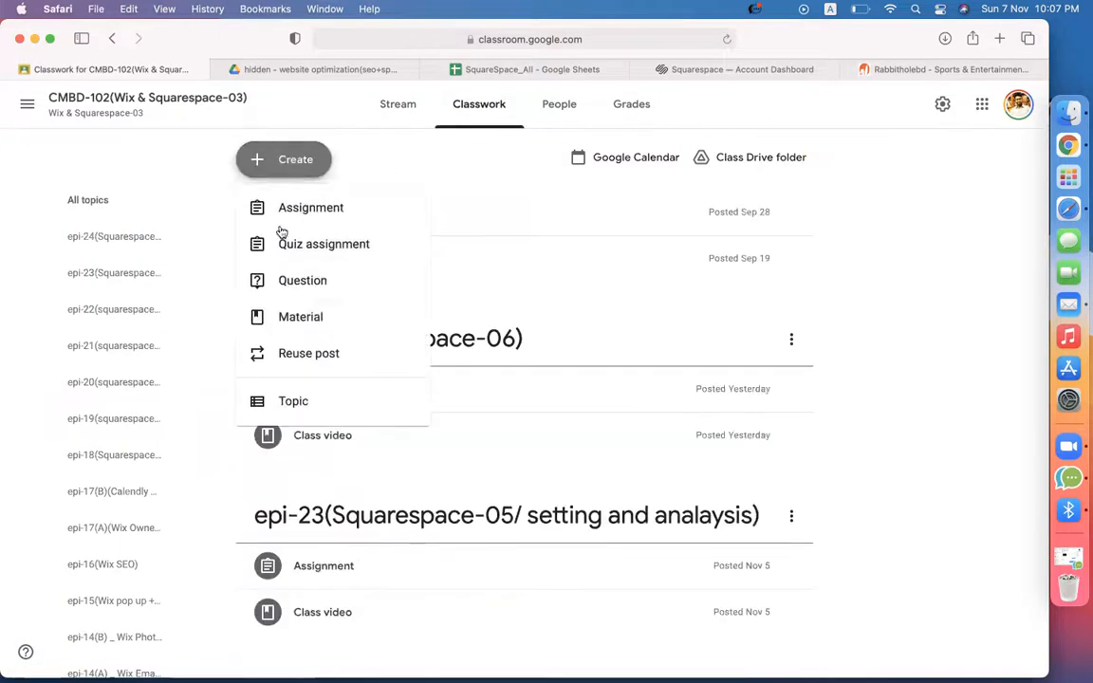
{"action": "left_click", "coordinate": [284, 402]}
{"action": "type", "text": "epi"}
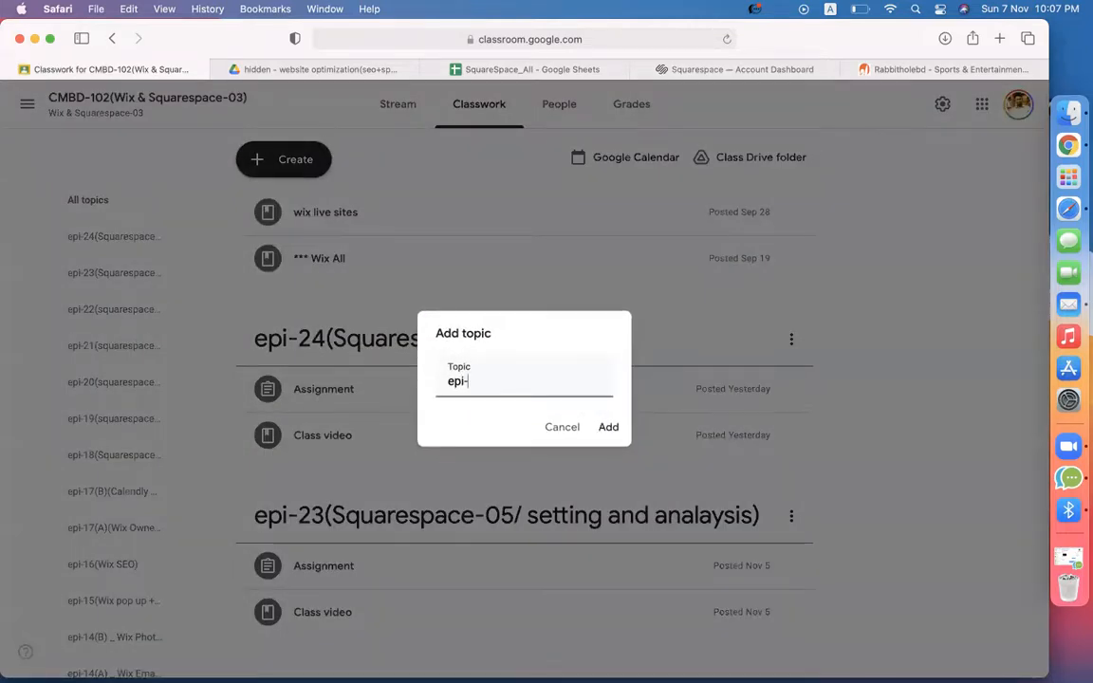
{"action": "type", "text": "-25(Squarespace B"}
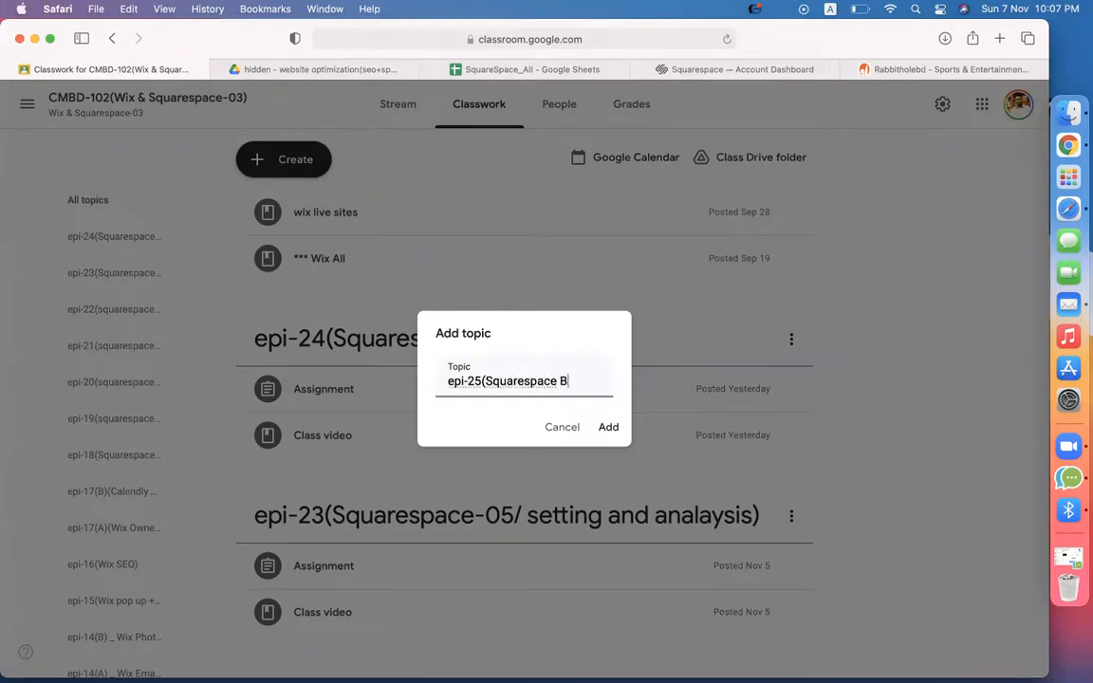
{"action": "type", "text": "log + Appointment)"}
{"action": "key", "text": "Return"}
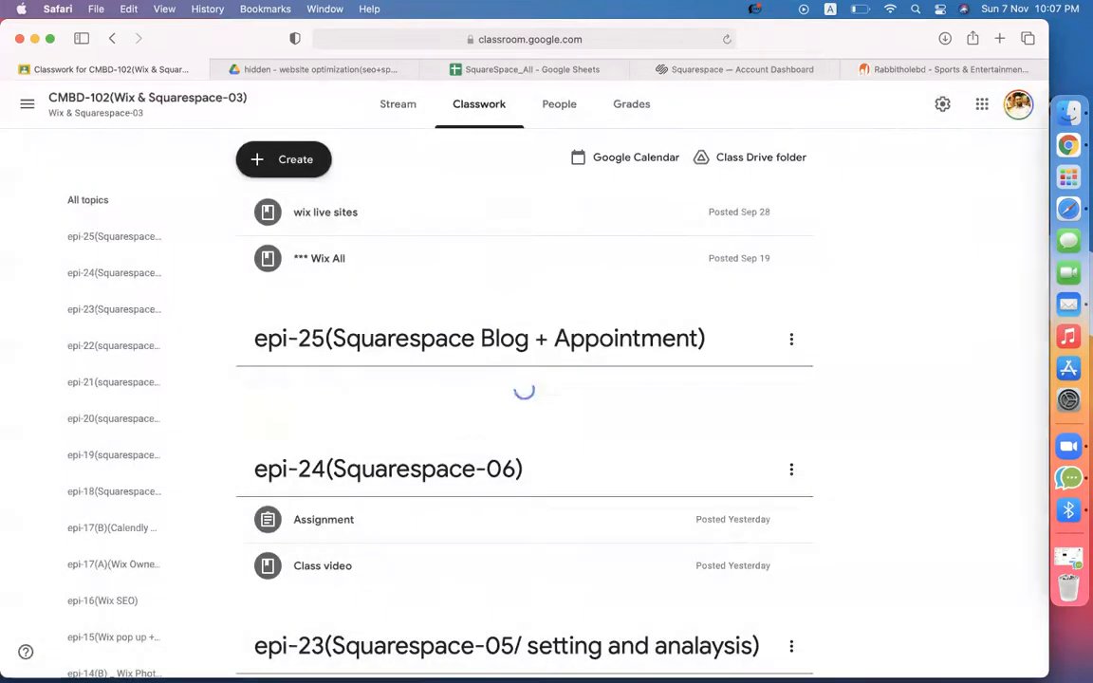
Step: Post a class material titled "get sqsp sheet" without a topic, attaching the copied SquareSpace_All spreadsheet link
{"action": "left_click", "coordinate": [287, 160]}
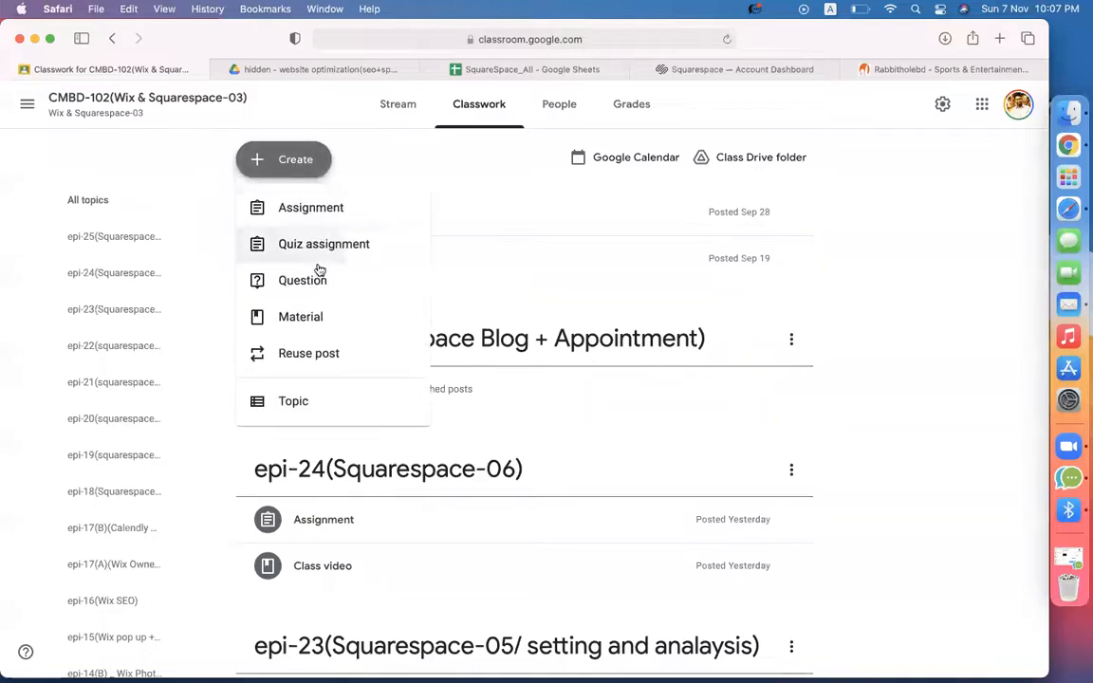
{"action": "left_click", "coordinate": [339, 322]}
{"action": "type", "text": "get sqsp sheet"}
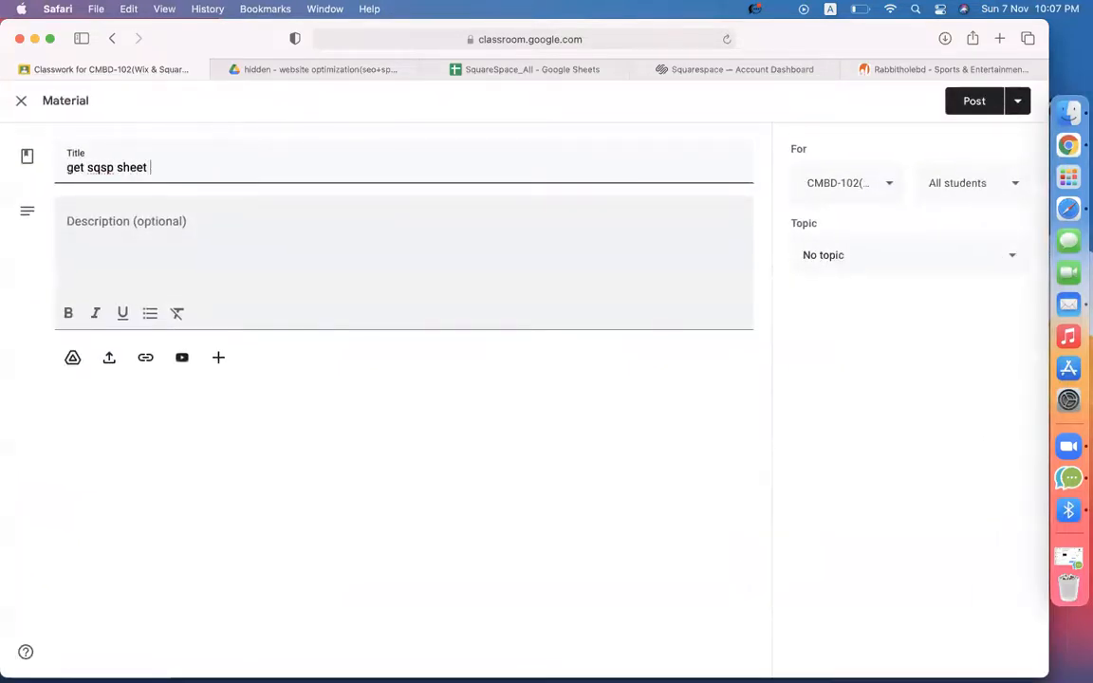
{"action": "left_click", "coordinate": [146, 366]}
{"action": "key", "text": "super+v"}
{"action": "key", "text": "Return"}
{"action": "left_click", "coordinate": [880, 264]}
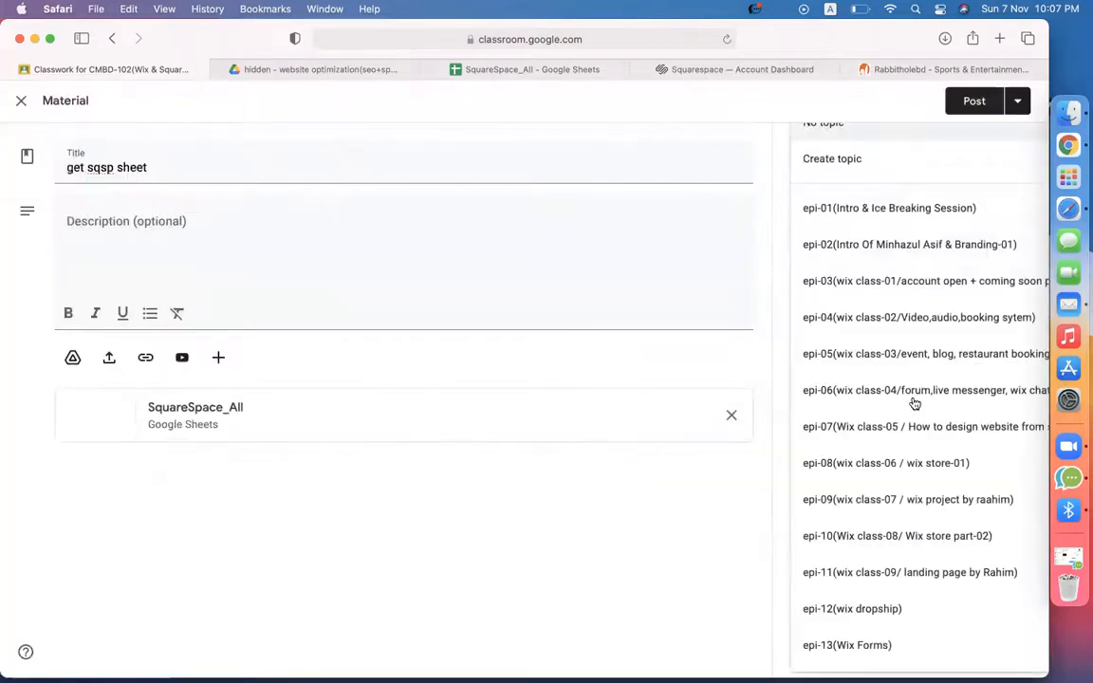
{"action": "left_click", "coordinate": [752, 508]}
{"action": "left_click", "coordinate": [974, 101]}
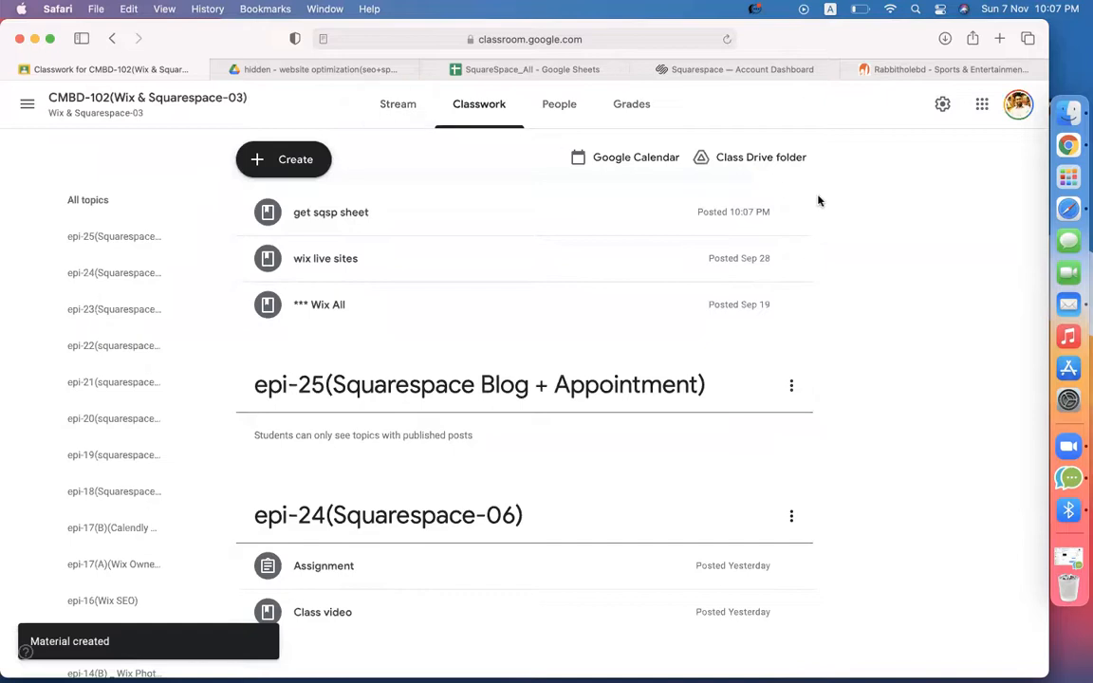
Step: Switch to the Squarespace account dashboard, close the Rabbitholebd page and start creating a new website
{"action": "left_click", "coordinate": [730, 70]}
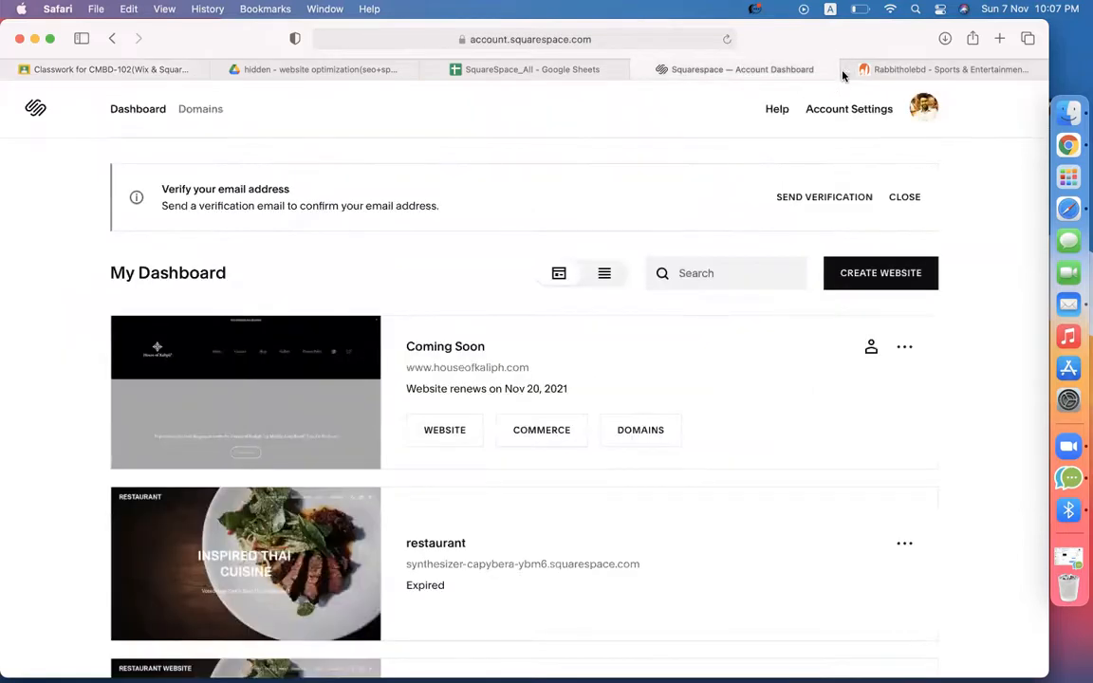
{"action": "left_click", "coordinate": [845, 71]}
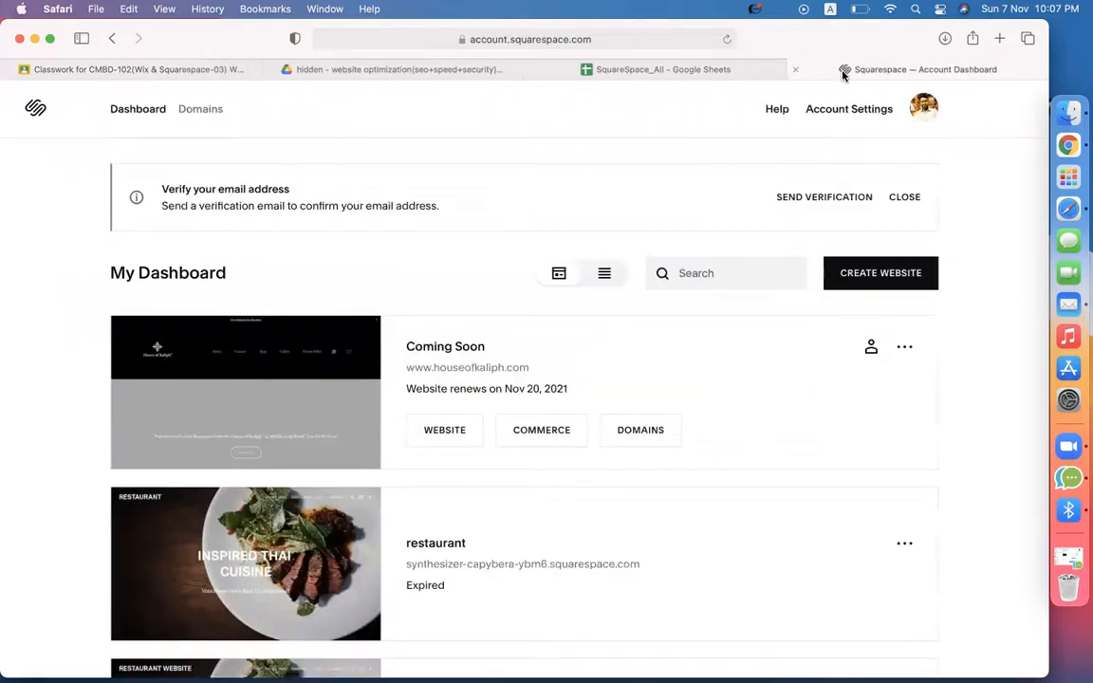
{"action": "left_click", "coordinate": [879, 272]}
Step: Return to the SquareSpace_All spreadsheet and open its "18. Squarespace Blog" sheet
{"action": "left_click", "coordinate": [537, 72]}
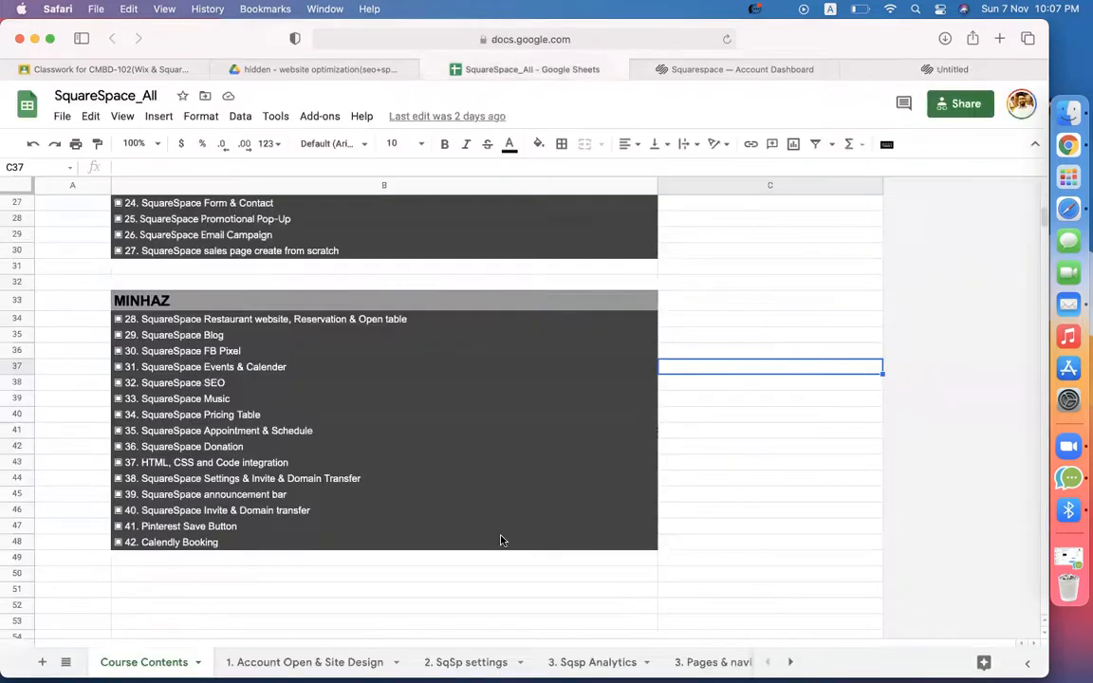
{"action": "left_click", "coordinate": [66, 661]}
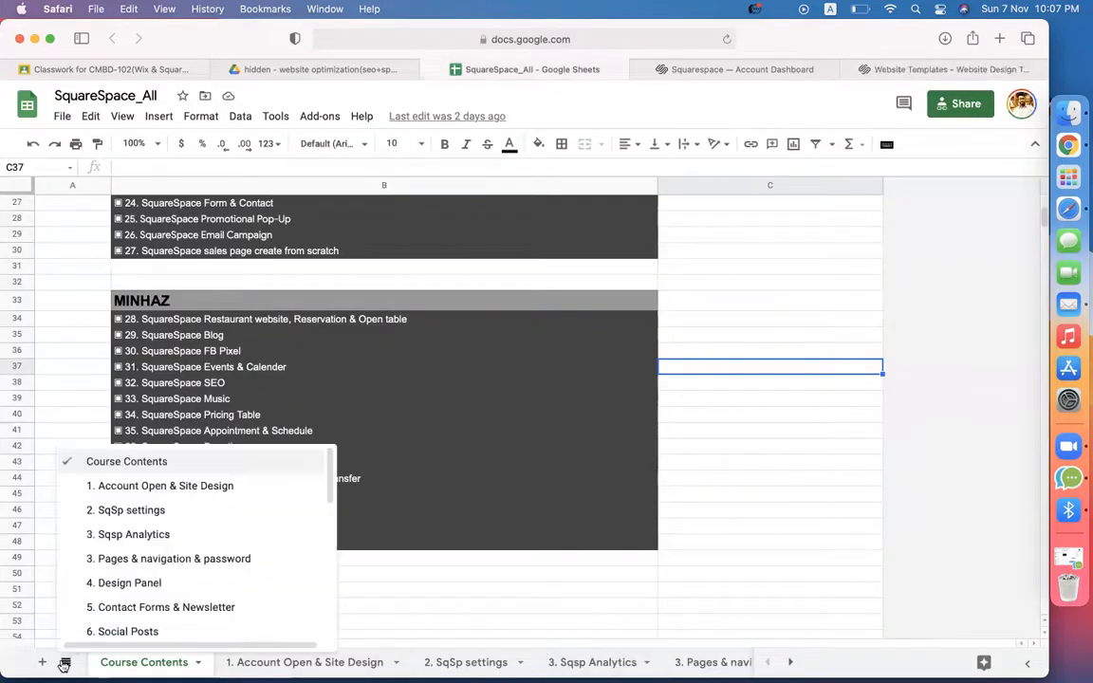
{"action": "scroll", "coordinate": [146, 610], "scroll_direction": "down", "scroll_amount": 2}
{"action": "scroll", "coordinate": [146, 610], "scroll_direction": "down", "scroll_amount": 8}
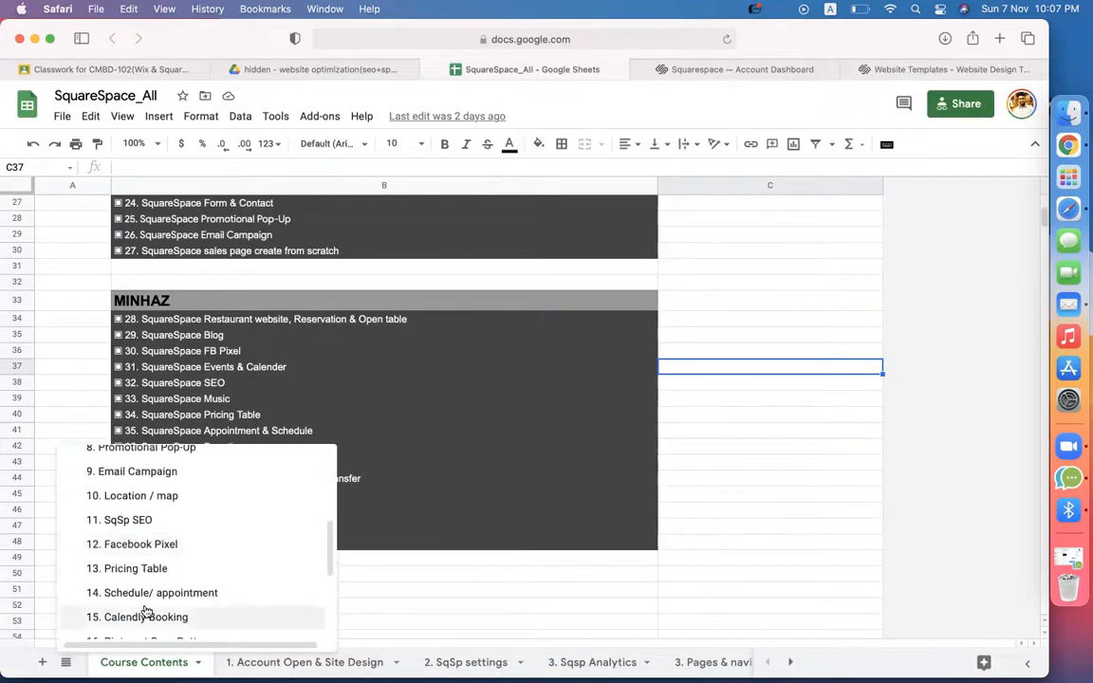
{"action": "scroll", "coordinate": [166, 551], "scroll_direction": "up", "scroll_amount": 3}
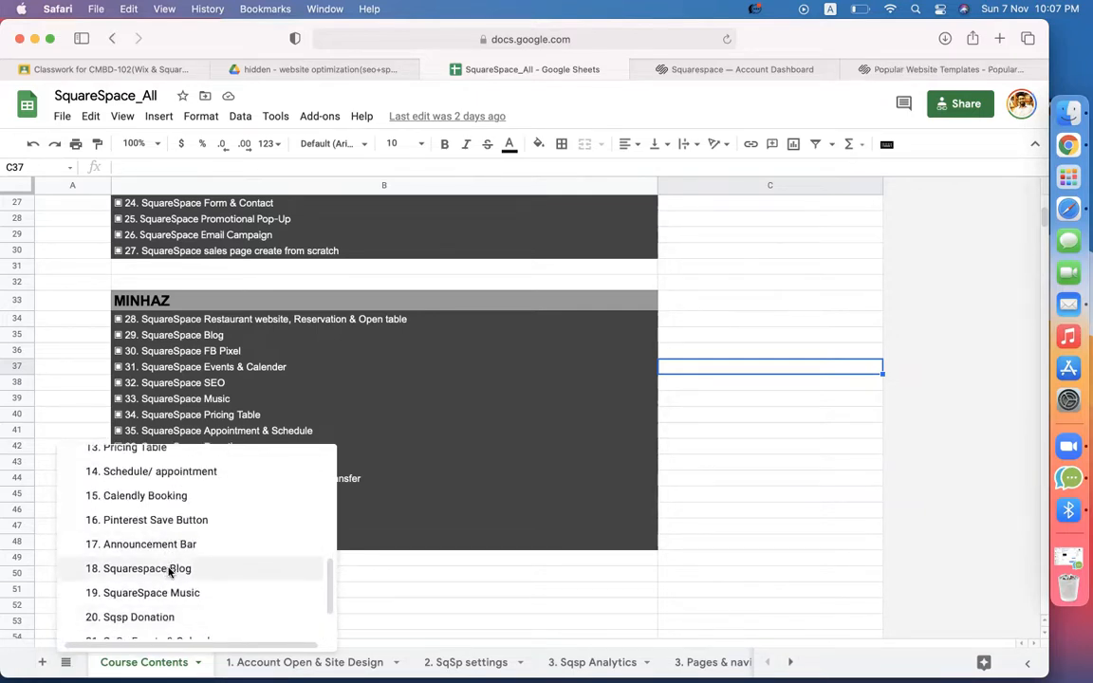
{"action": "left_click", "coordinate": [170, 569]}
Step: Review the sheet's instructions for creating a blog website and adding a site title
{"action": "left_click", "coordinate": [858, 404]}
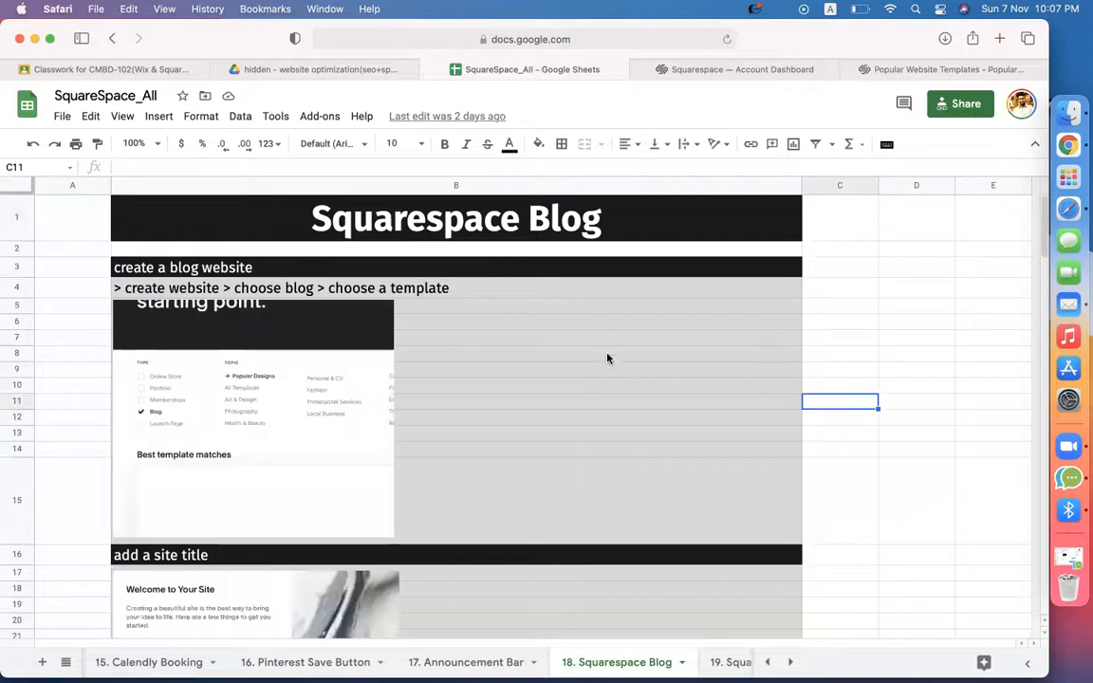
{"action": "left_click", "coordinate": [512, 305]}
{"action": "left_click", "coordinate": [292, 289]}
{"action": "double_click", "coordinate": [276, 293]}
{"action": "left_click", "coordinate": [481, 313]}
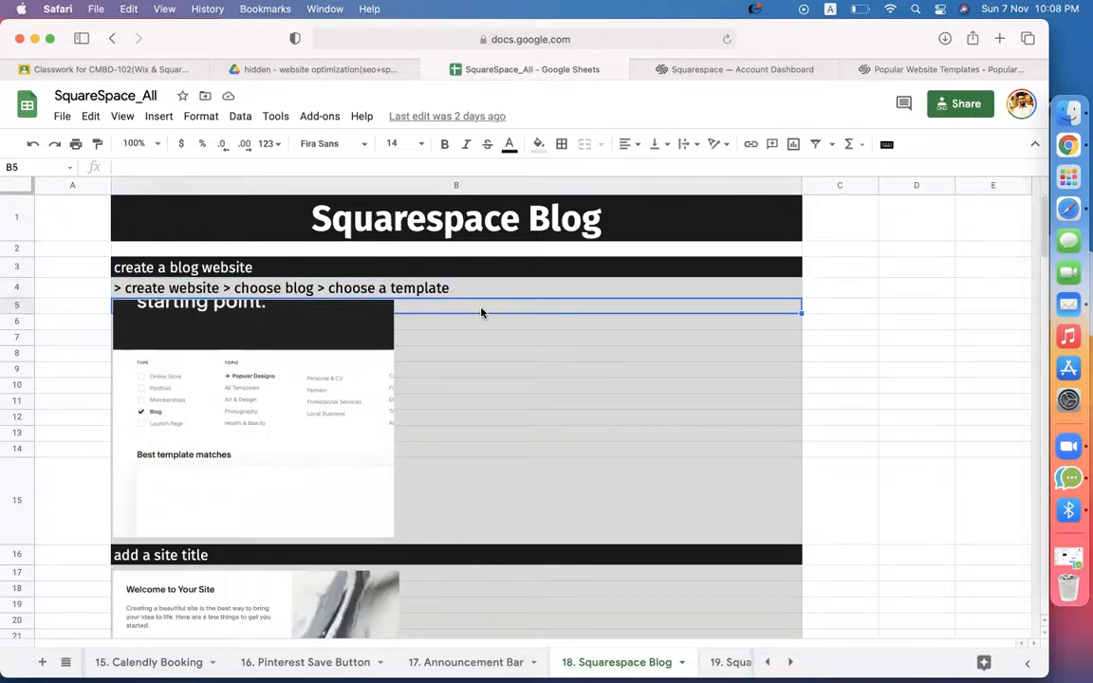
{"action": "scroll", "coordinate": [389, 489], "scroll_direction": "down", "scroll_amount": 5}
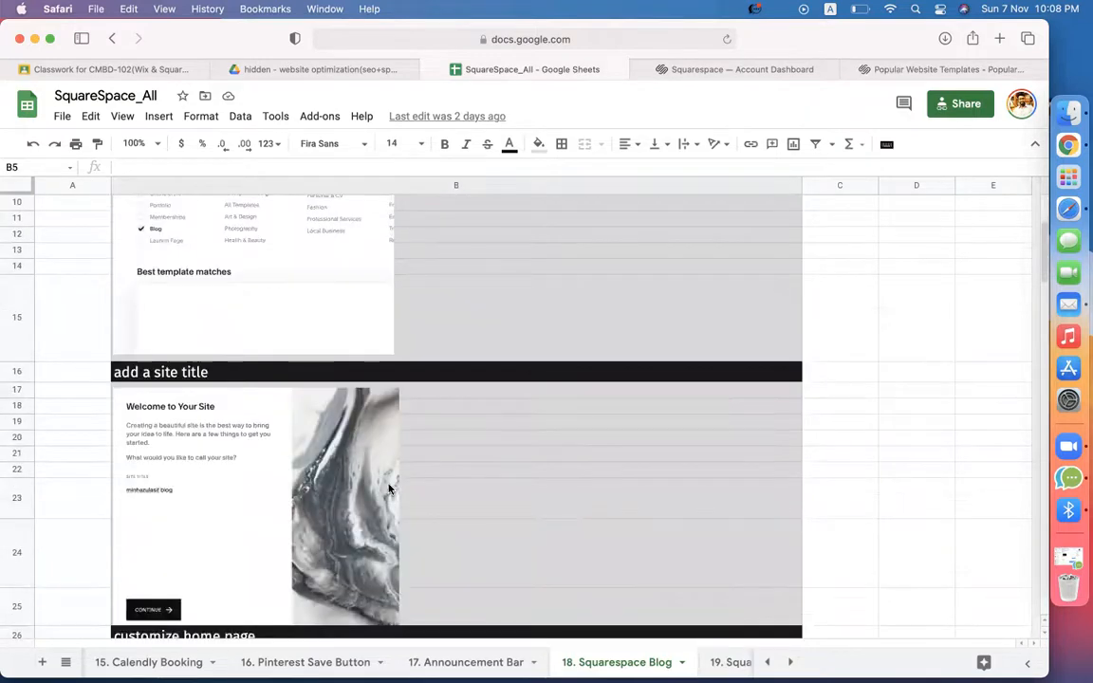
{"action": "scroll", "coordinate": [261, 396], "scroll_direction": "down", "scroll_amount": 3}
Step: In the Squarespace site setup, describe the site with the owner's first name in possessive form plus "Blog", and continue to the goals question
{"action": "left_click", "coordinate": [877, 72]}
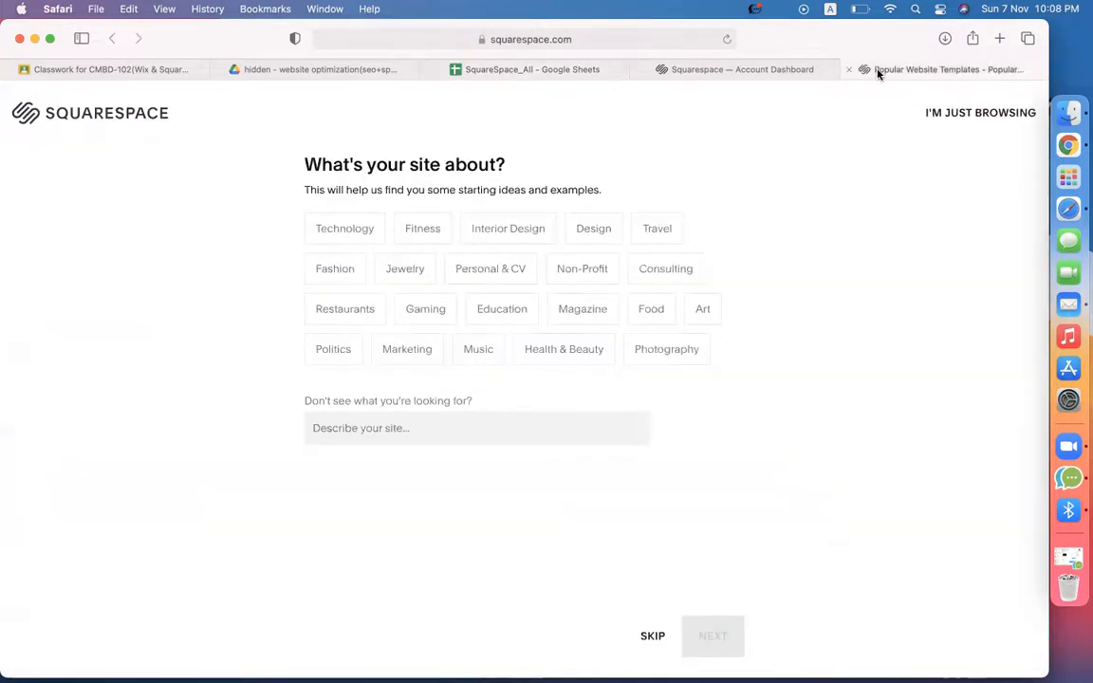
{"action": "left_click", "coordinate": [367, 438]}
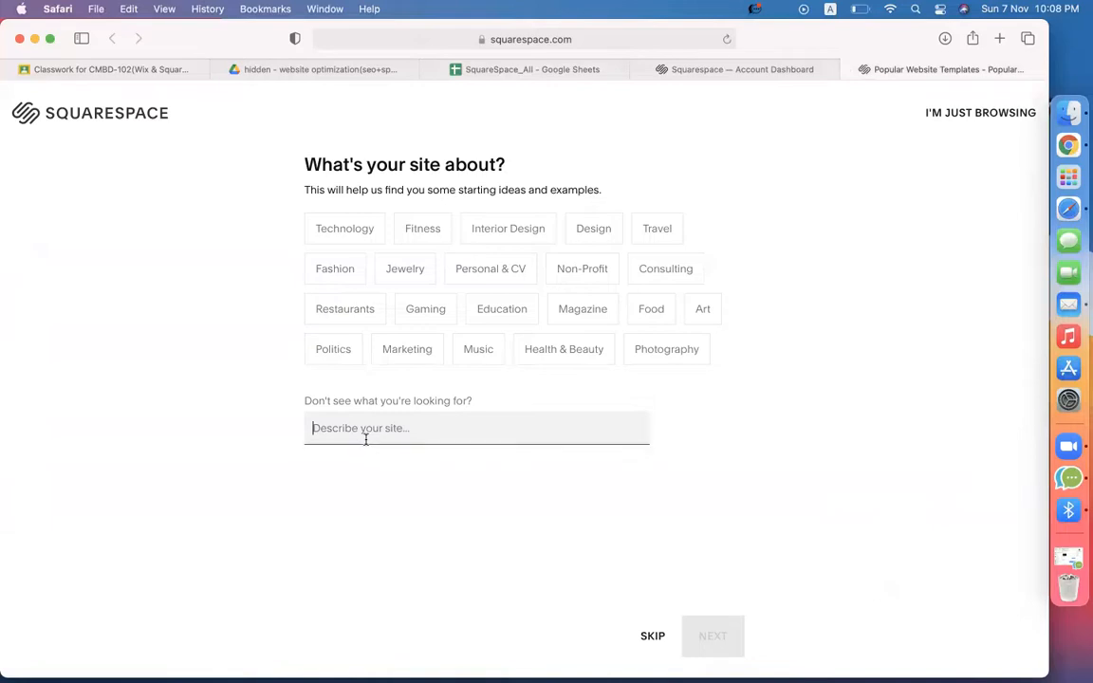
{"action": "type", "text": "a"}
{"action": "key", "text": "BackSpace"}
{"action": "type", "text": "Minhazul's"}
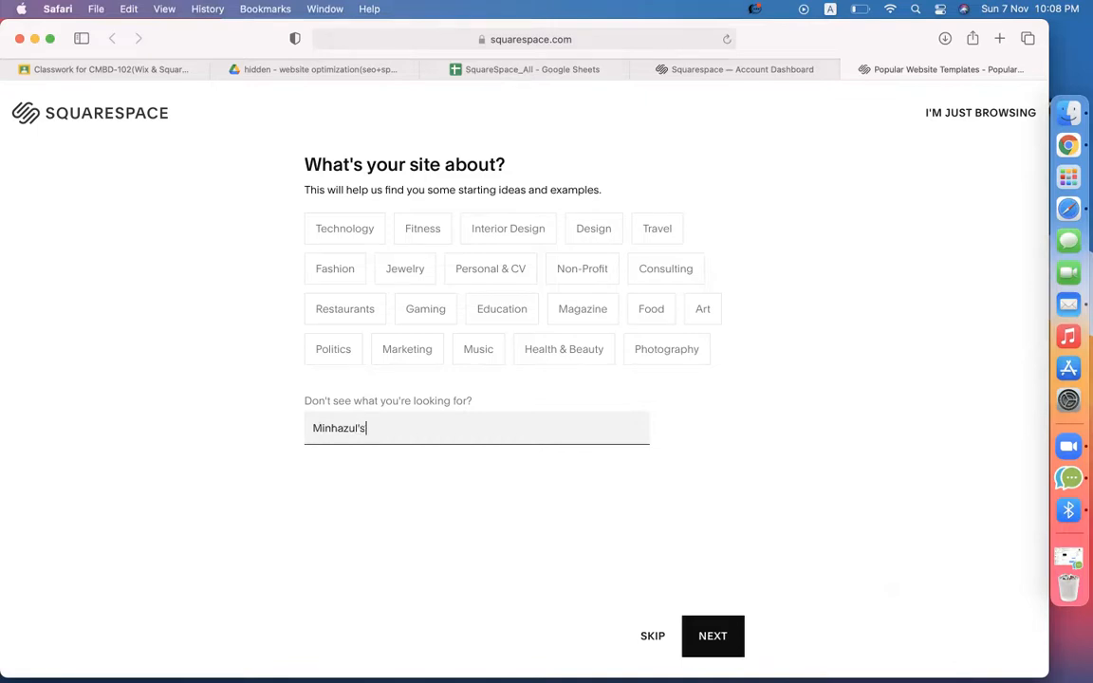
{"action": "type", "text": " Blog"}
{"action": "left_click", "coordinate": [832, 474]}
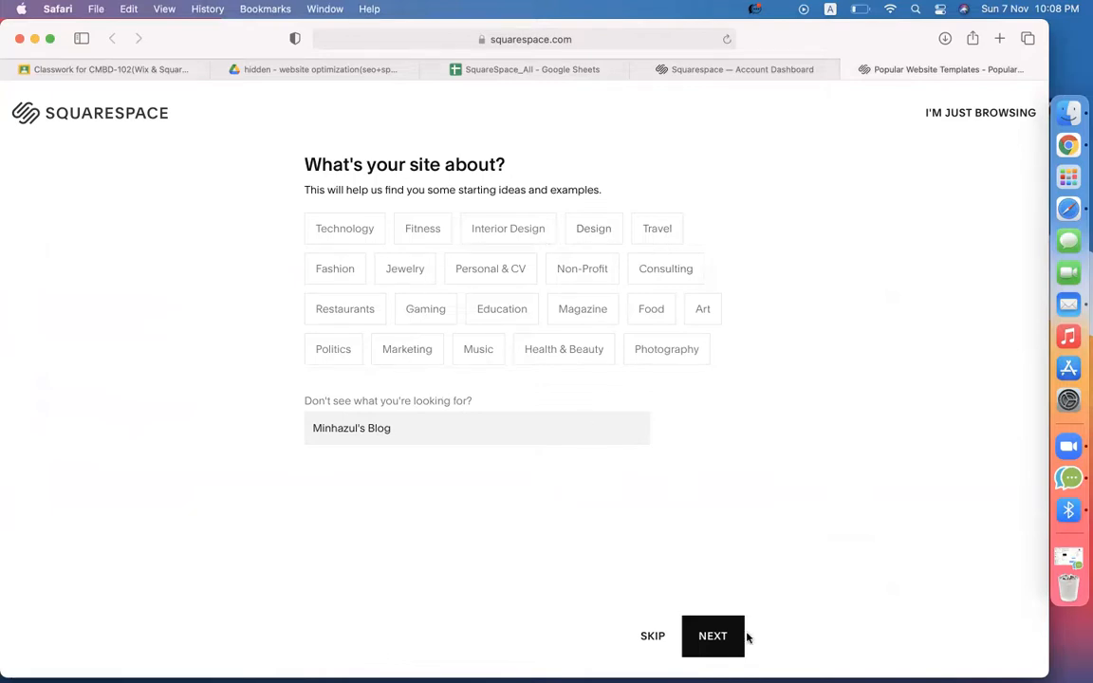
{"action": "left_click", "coordinate": [711, 635]}
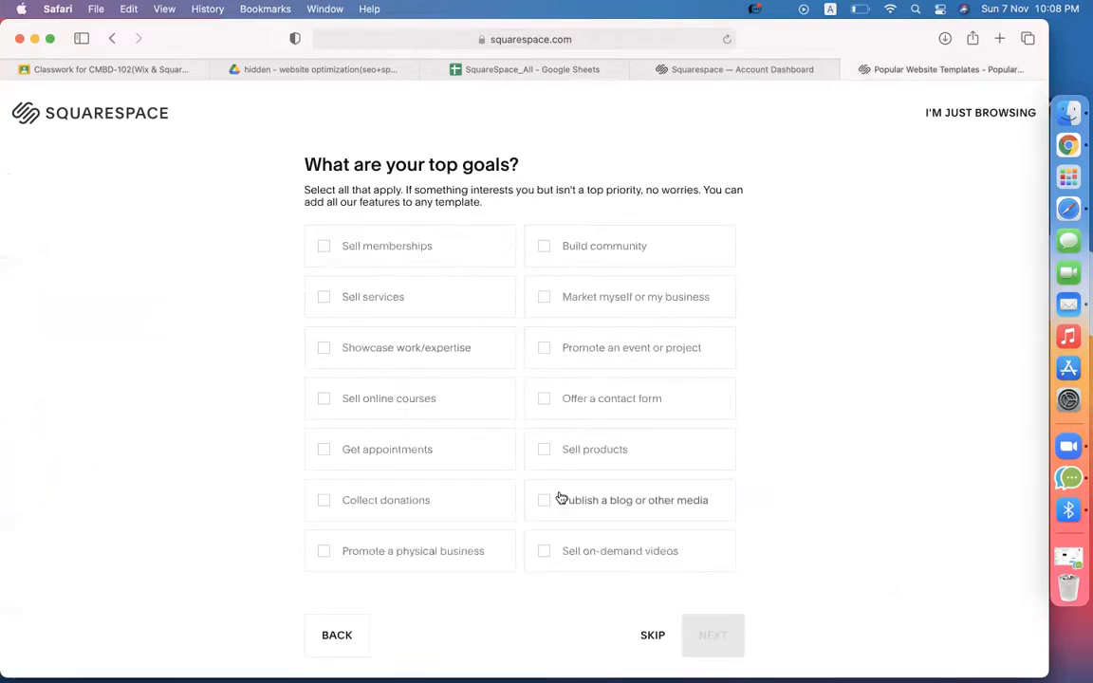
Step: Choose "Publish a blog or other media" as the site's top goal and continue to the process question
{"action": "left_click", "coordinate": [444, 521]}
{"action": "left_click", "coordinate": [420, 518]}
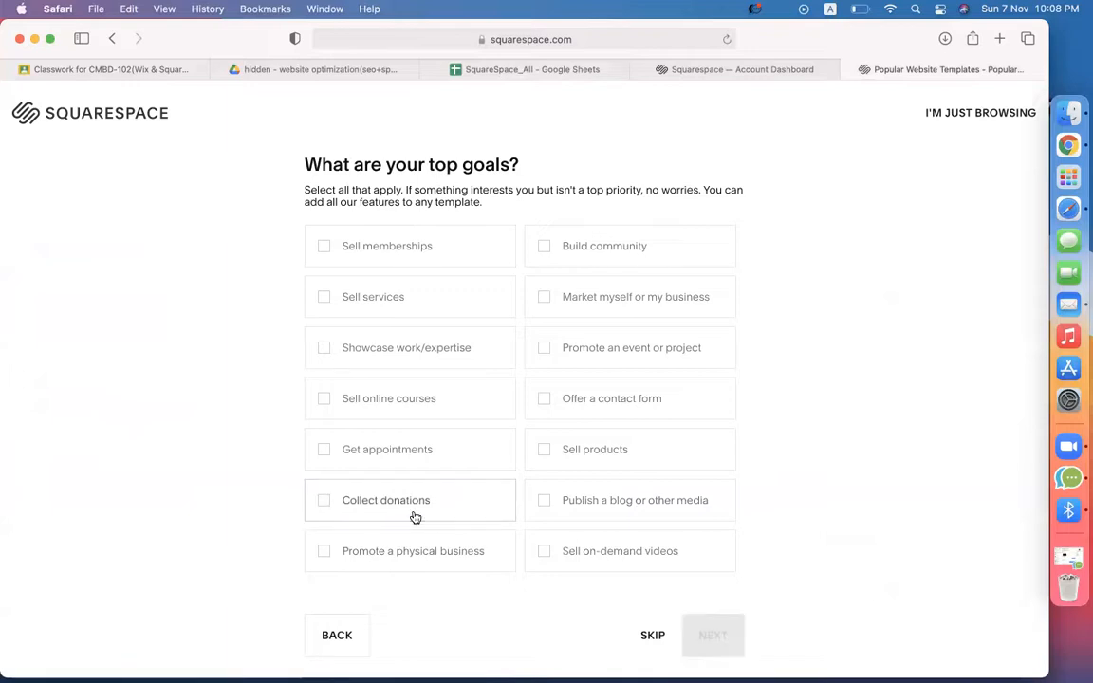
{"action": "double_click", "coordinate": [386, 301]}
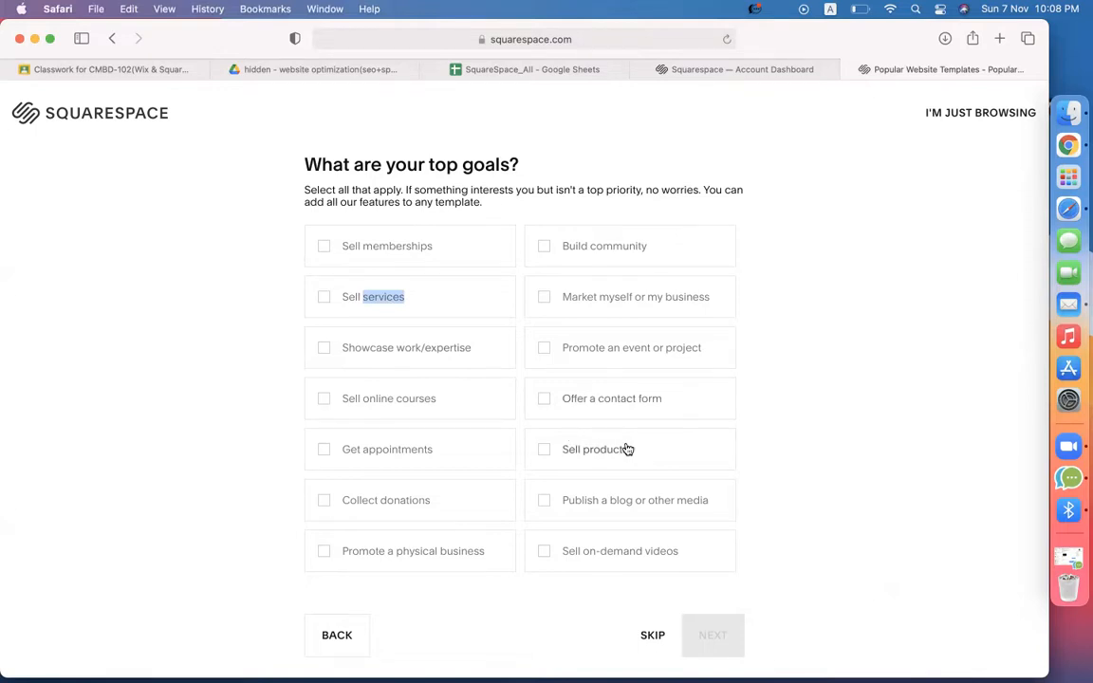
{"action": "left_click", "coordinate": [641, 510]}
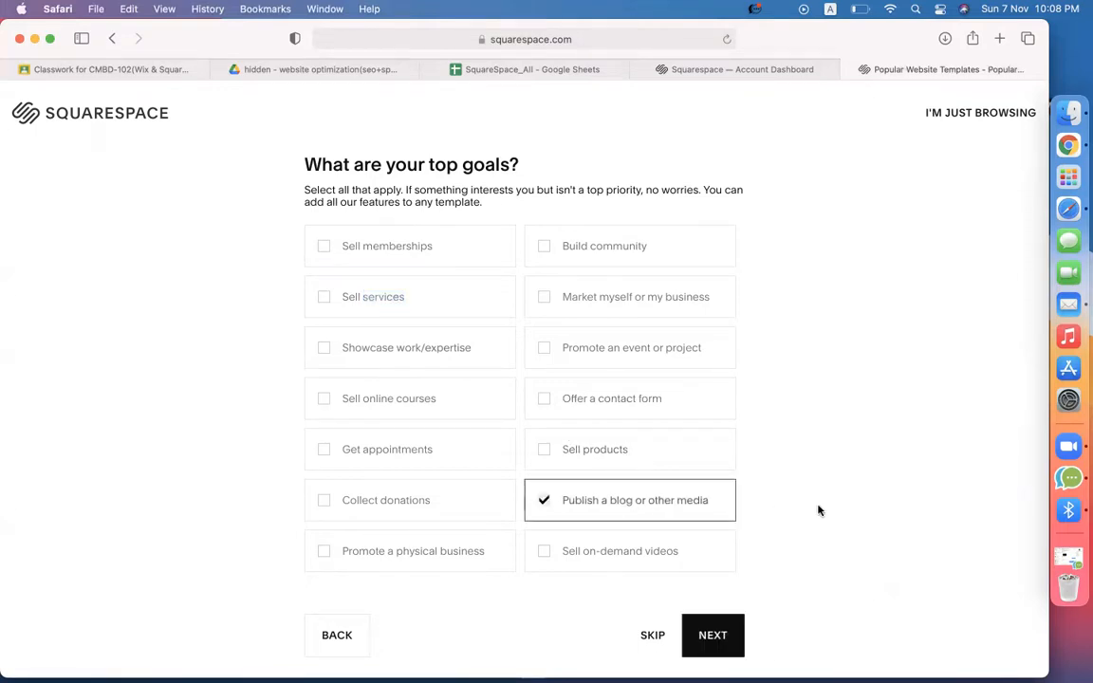
{"action": "left_click", "coordinate": [719, 630]}
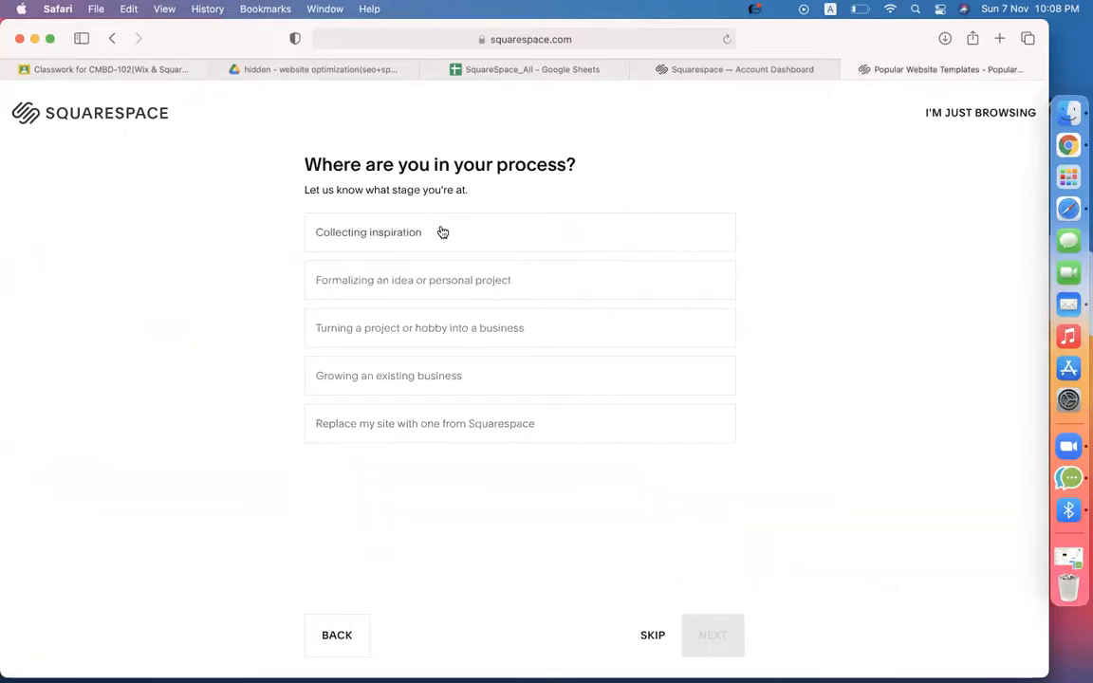
Step: Set the process stage to "Turning a project or hobby into a business", choose "I'm in the process of setting up online payments", and finish the questionnaire
{"action": "left_click", "coordinate": [450, 338]}
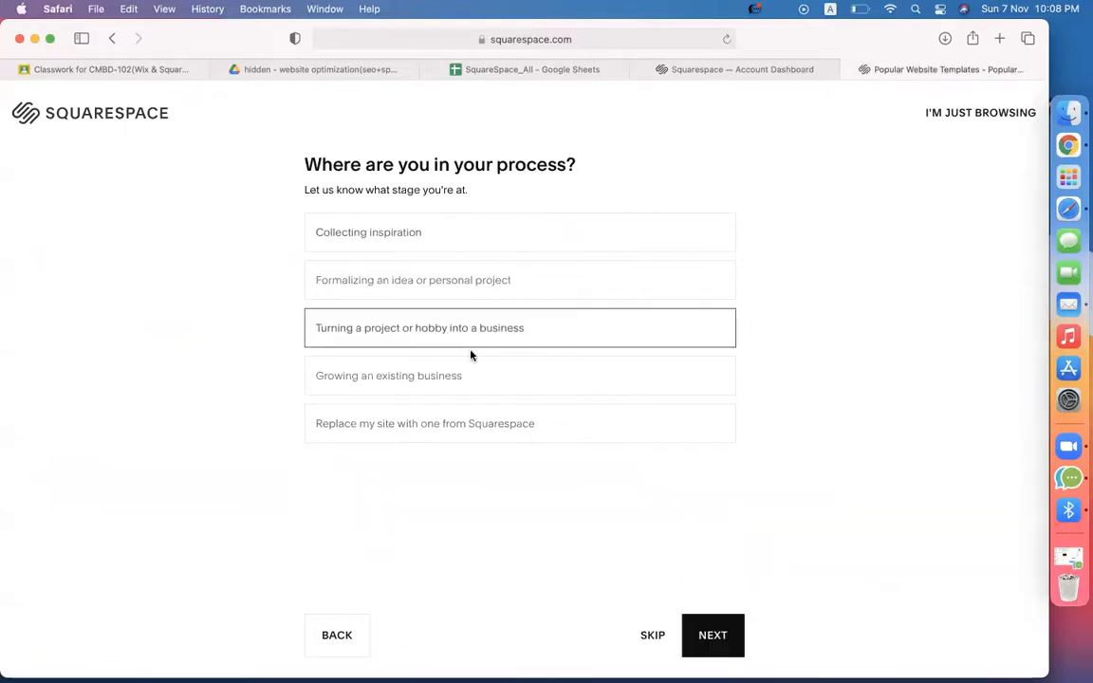
{"action": "left_click", "coordinate": [707, 619]}
{"action": "left_click", "coordinate": [429, 301]}
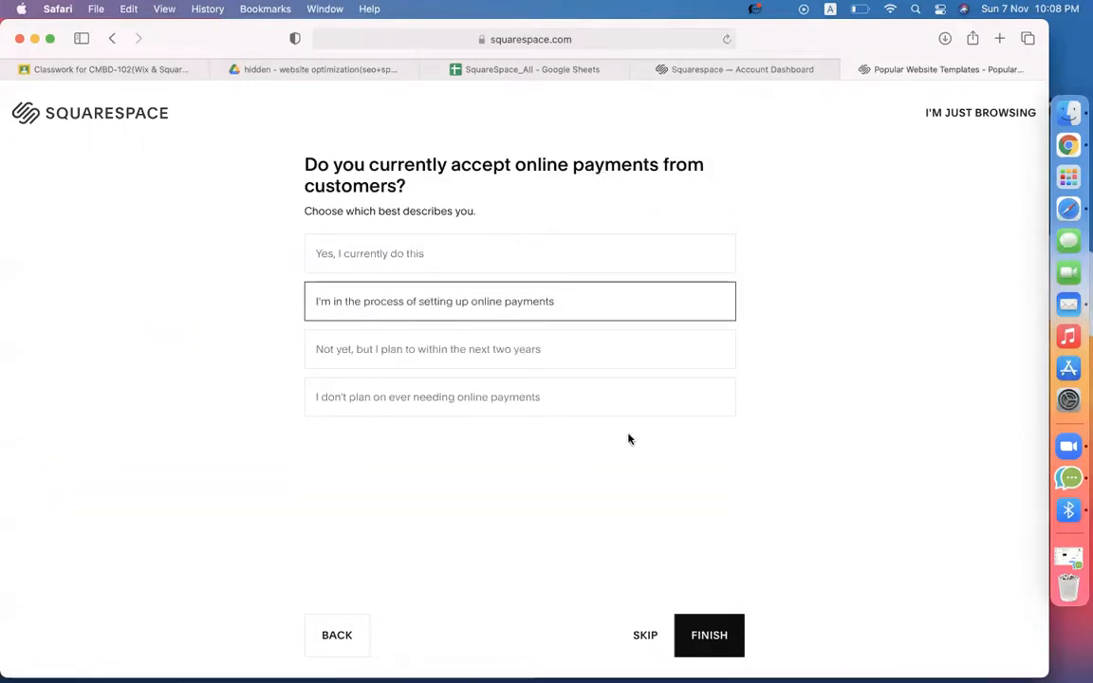
{"action": "left_click", "coordinate": [728, 633]}
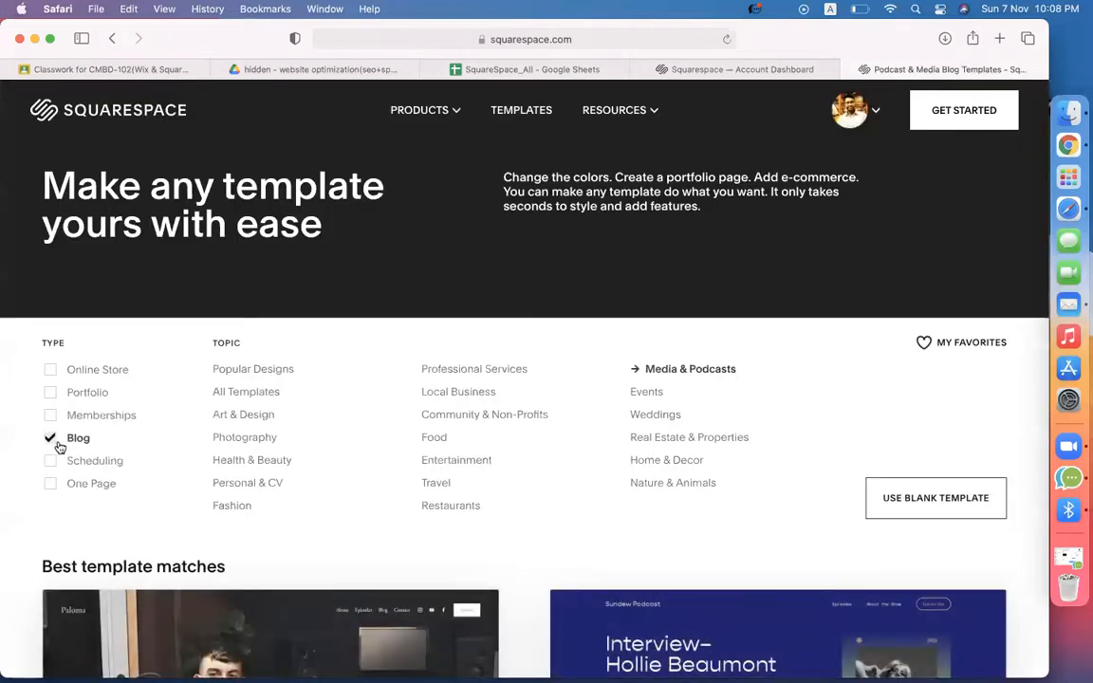
Step: Start the new site with the Sundew template from the best template matches
{"action": "scroll", "coordinate": [58, 447], "scroll_direction": "down", "scroll_amount": 5}
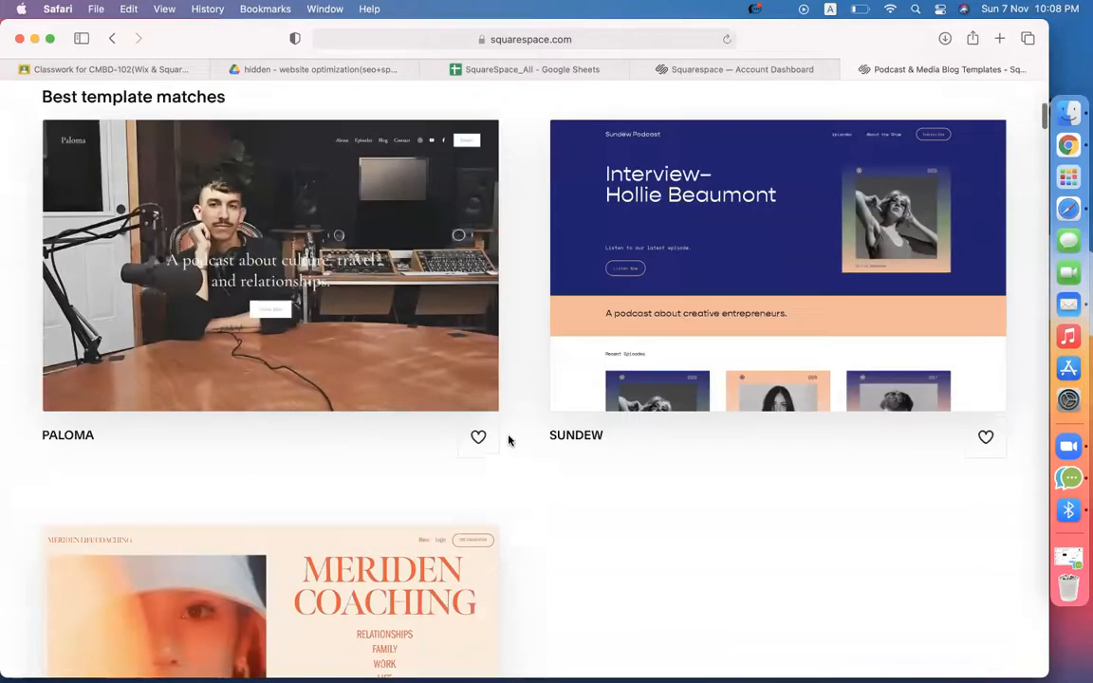
{"action": "mouse_move", "coordinate": [841, 278]}
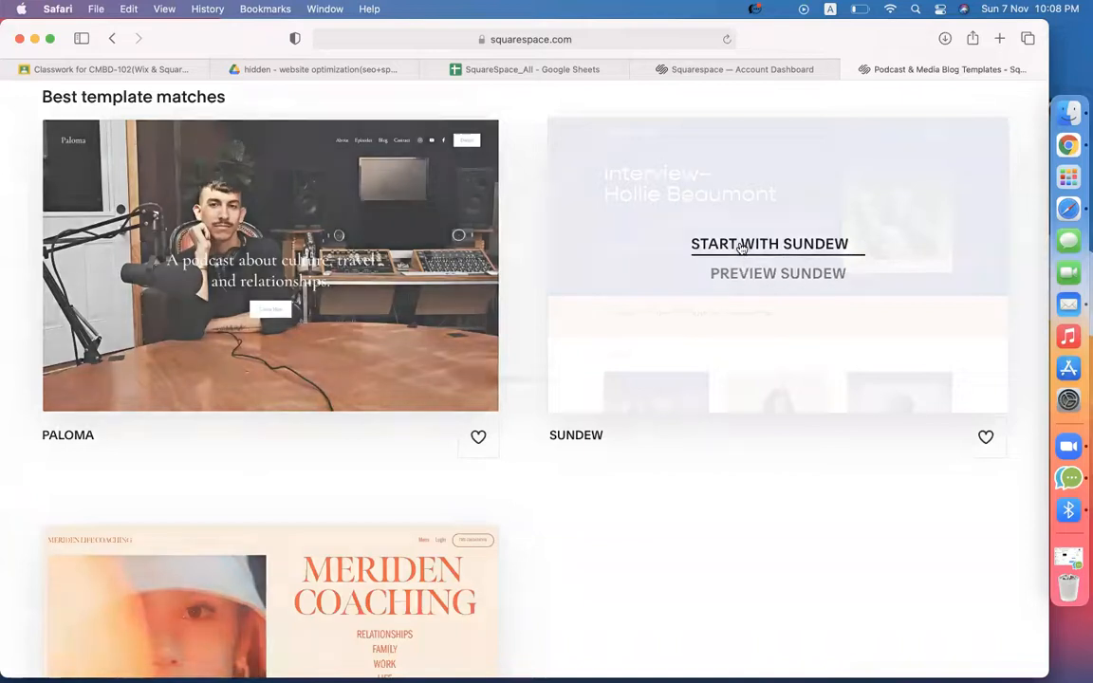
{"action": "left_click", "coordinate": [743, 248]}
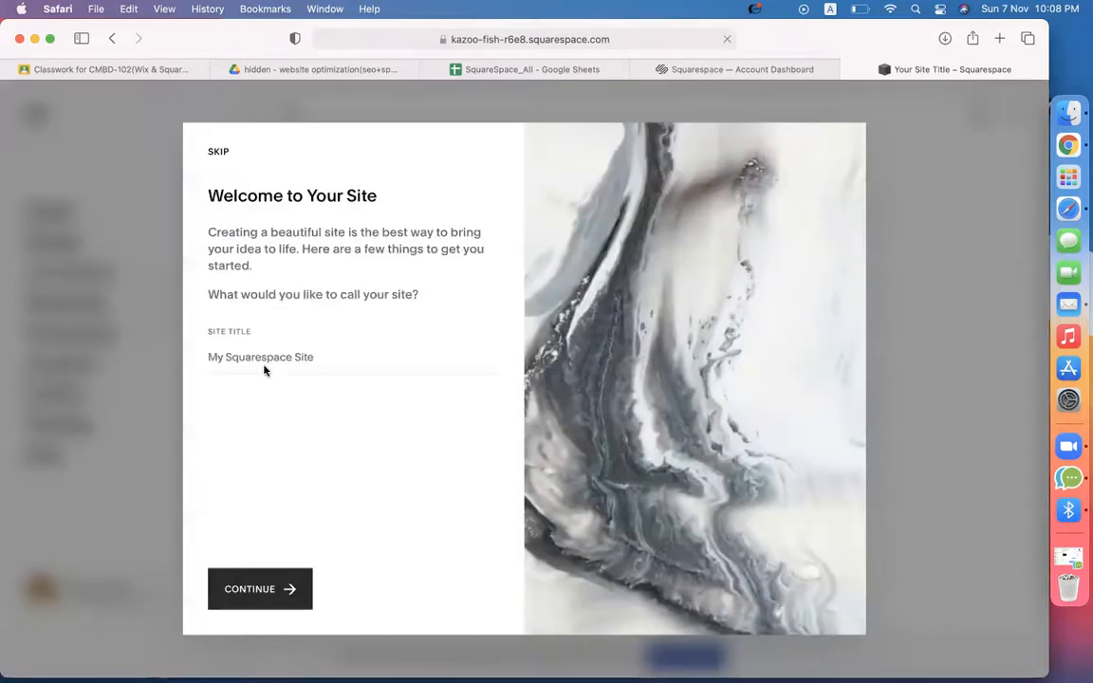
Step: Title the site with the owner's first name in possessive form plus "Blog", and go through the welcome tour to the site editor
{"action": "left_click", "coordinate": [262, 362]}
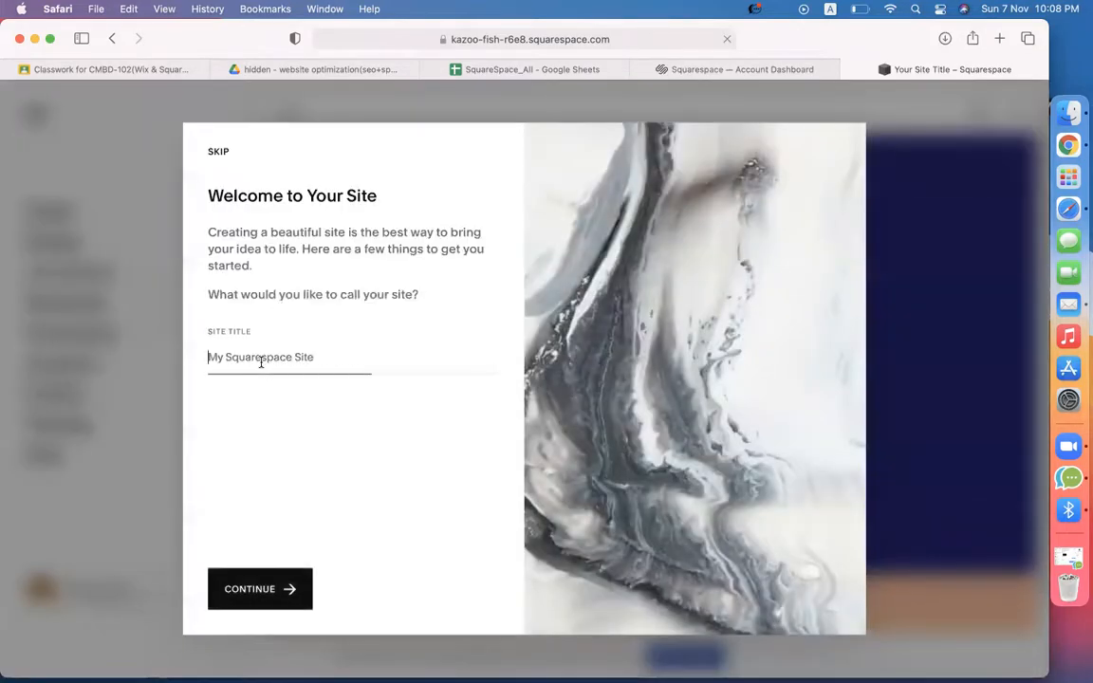
{"action": "type", "text": "Minhazul's Blog"}
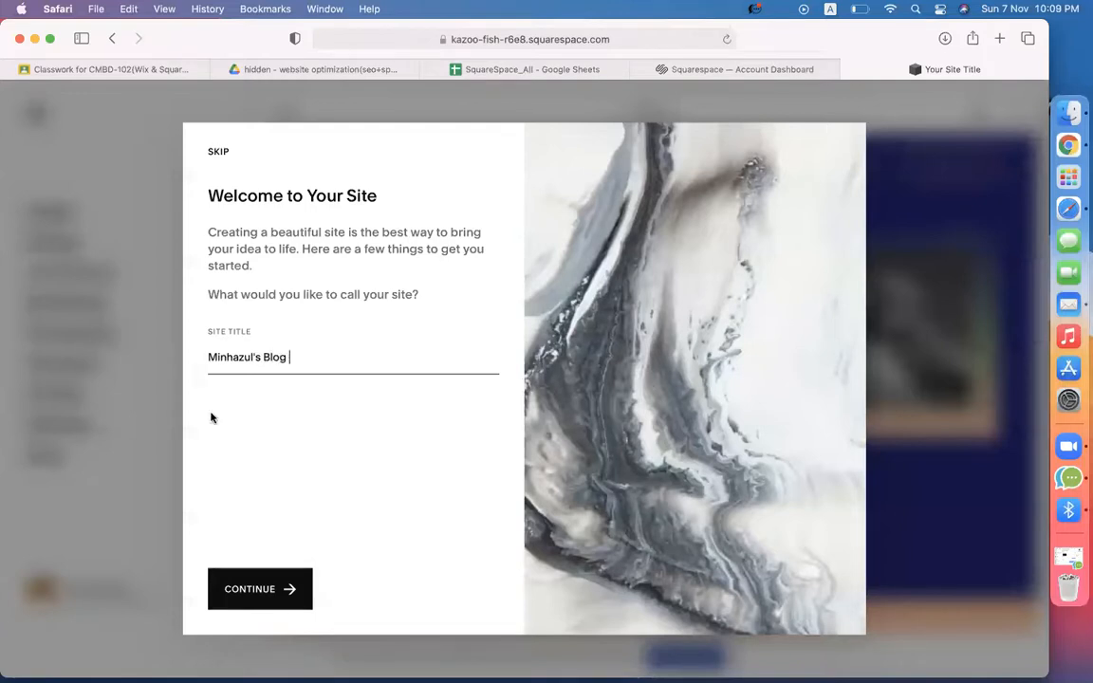
{"action": "left_click", "coordinate": [261, 591]}
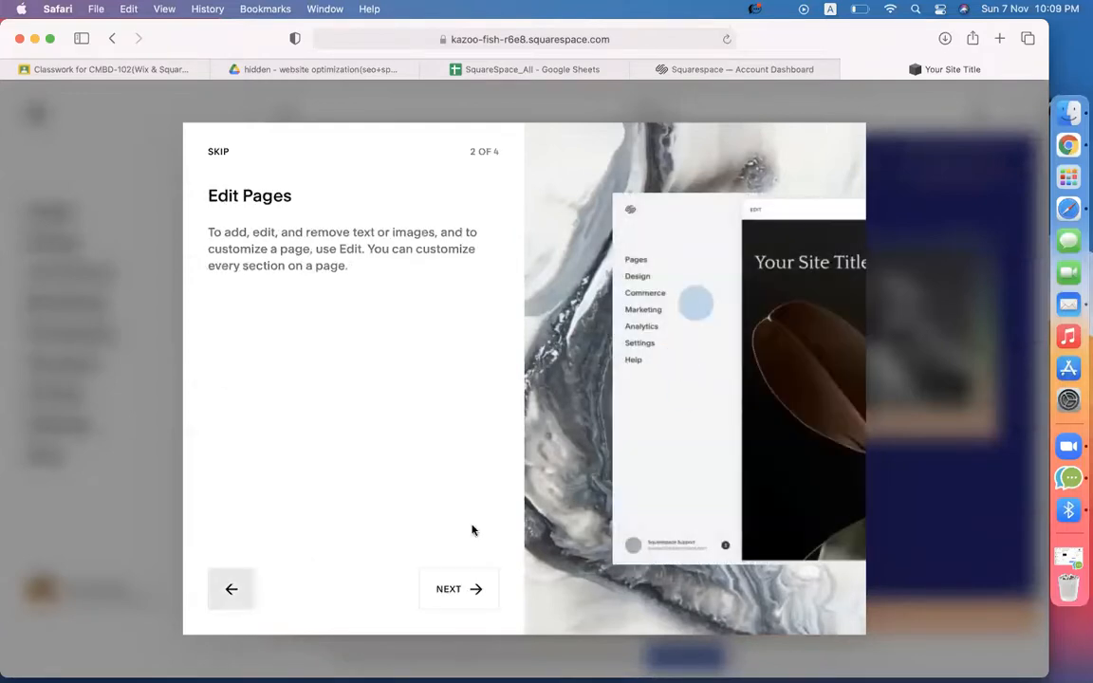
{"action": "left_click", "coordinate": [479, 589]}
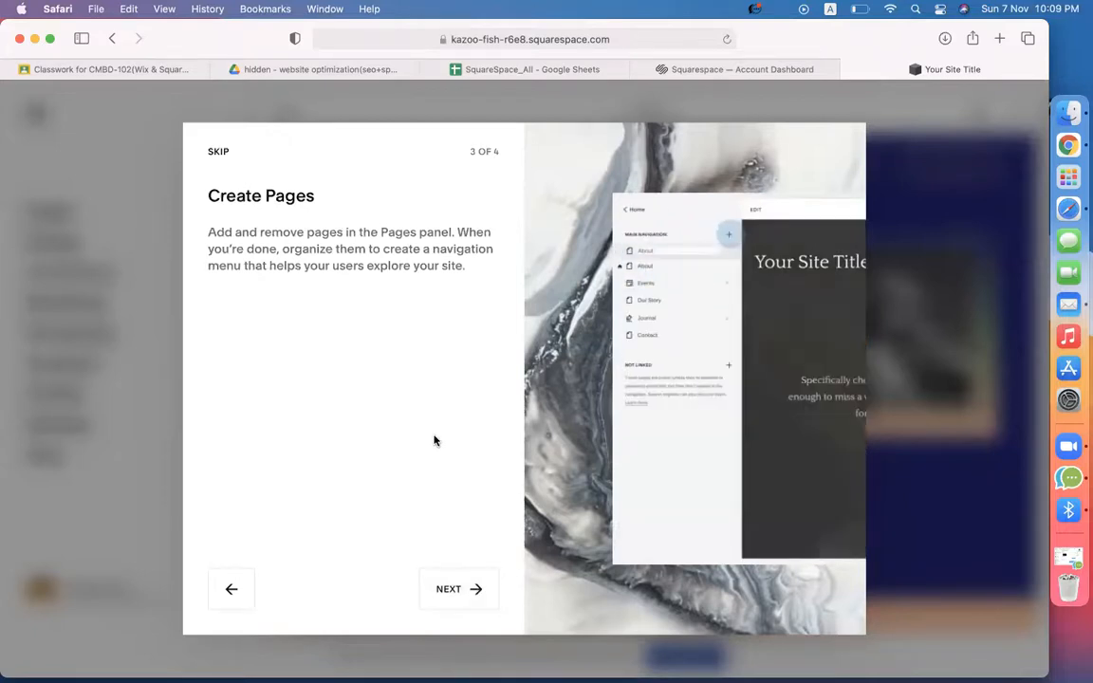
{"action": "left_click", "coordinate": [482, 592]}
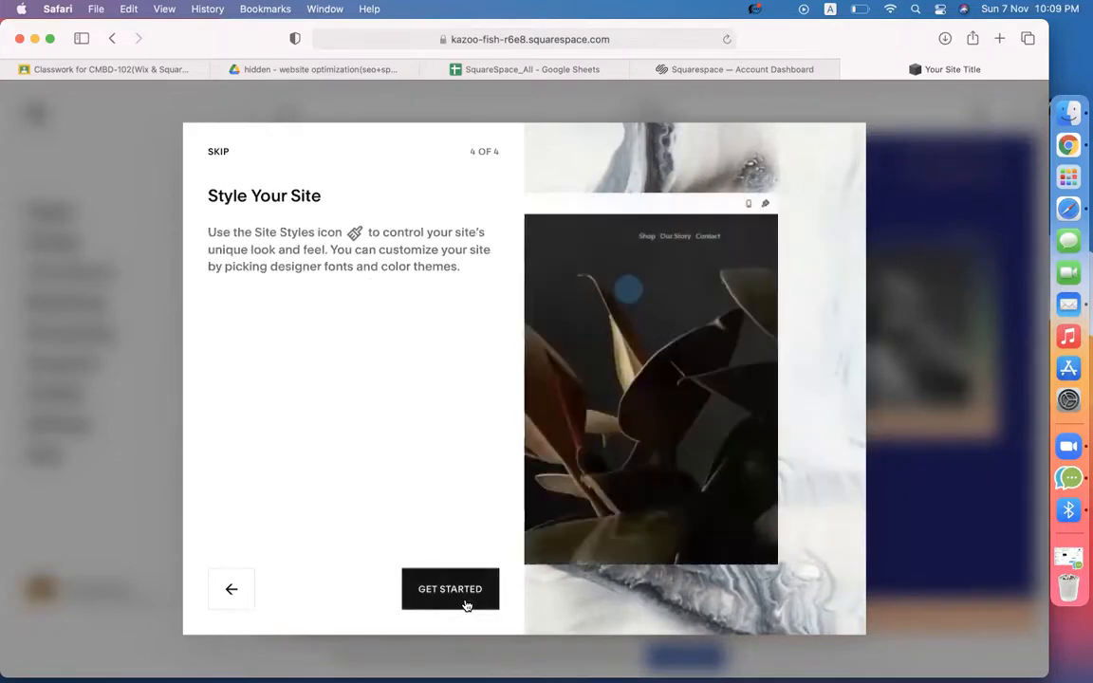
{"action": "left_click", "coordinate": [465, 598]}
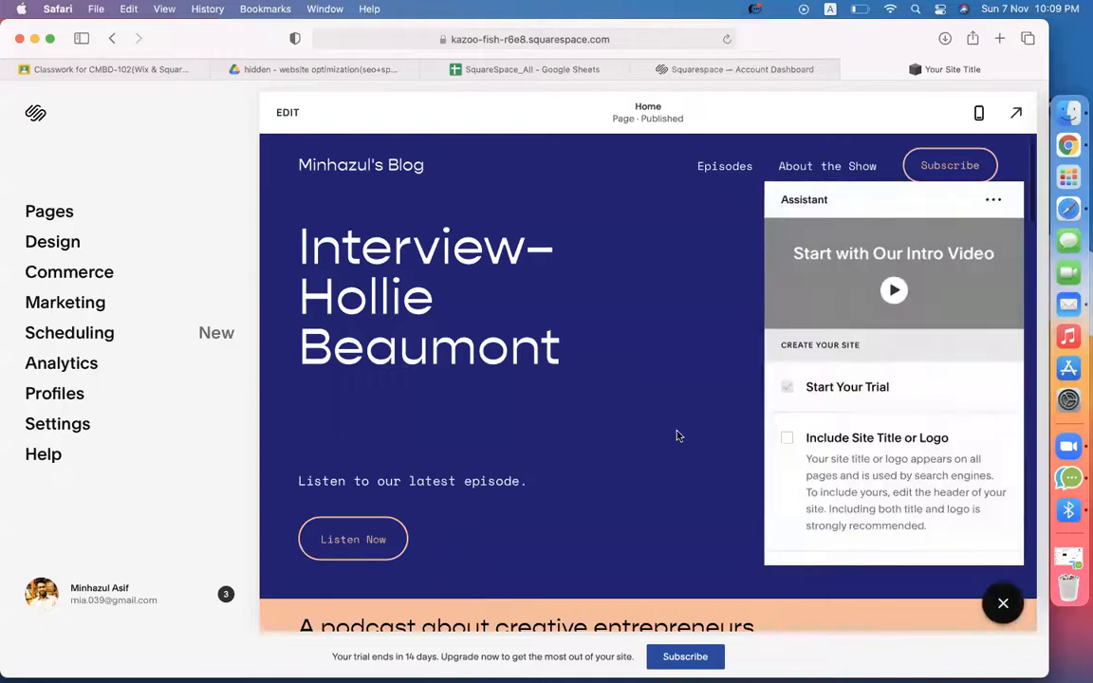
Step: Close the setup Assistant and look through the new site's home page with its podcast episode sections
{"action": "right_click", "coordinate": [677, 435]}
{"action": "left_click", "coordinate": [598, 397]}
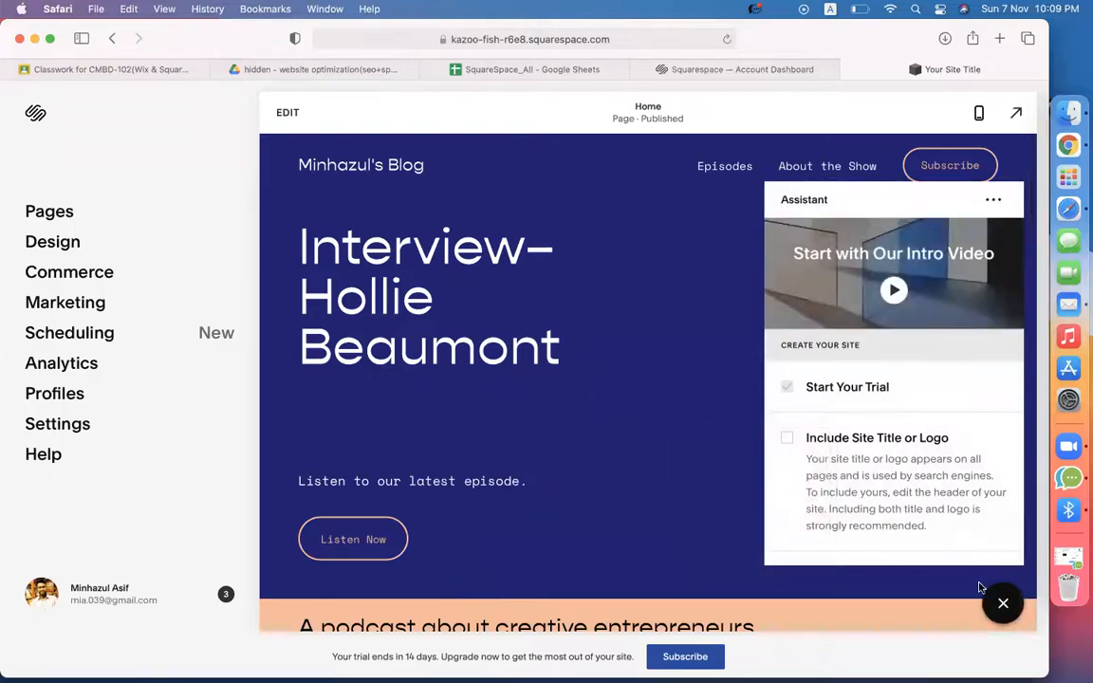
{"action": "left_click", "coordinate": [1009, 612]}
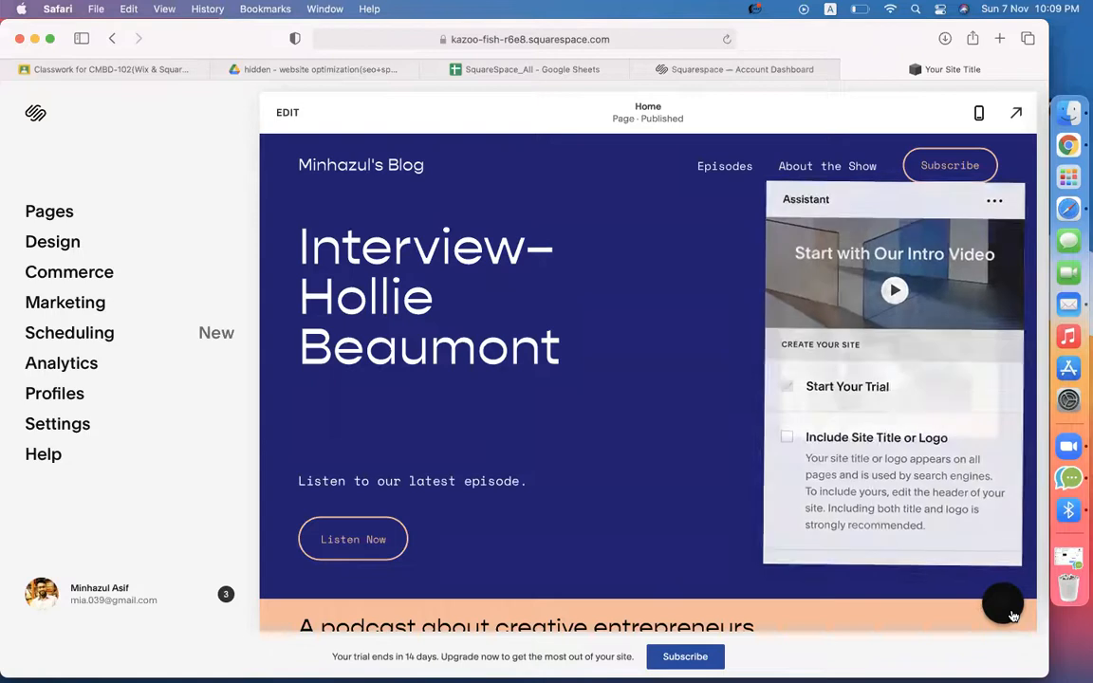
{"action": "scroll", "coordinate": [700, 372], "scroll_direction": "down", "scroll_amount": 8}
{"action": "scroll", "coordinate": [700, 373], "scroll_direction": "down", "scroll_amount": 5}
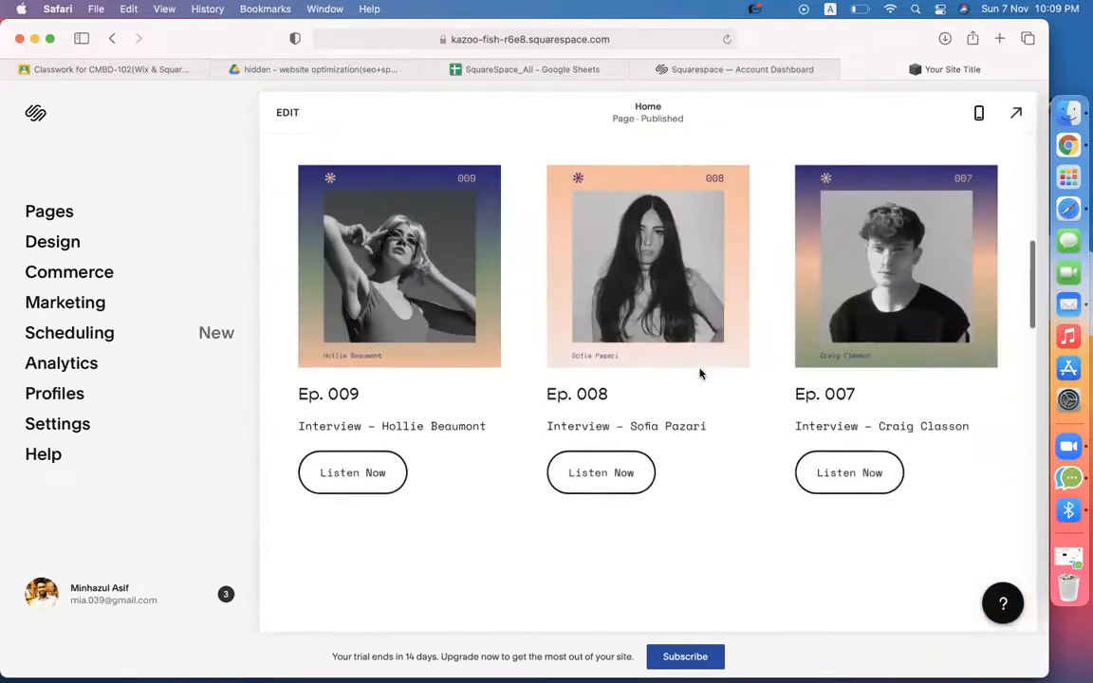
{"action": "scroll", "coordinate": [484, 379], "scroll_direction": "up", "scroll_amount": 1}
{"action": "scroll", "coordinate": [736, 370], "scroll_direction": "down", "scroll_amount": 10}
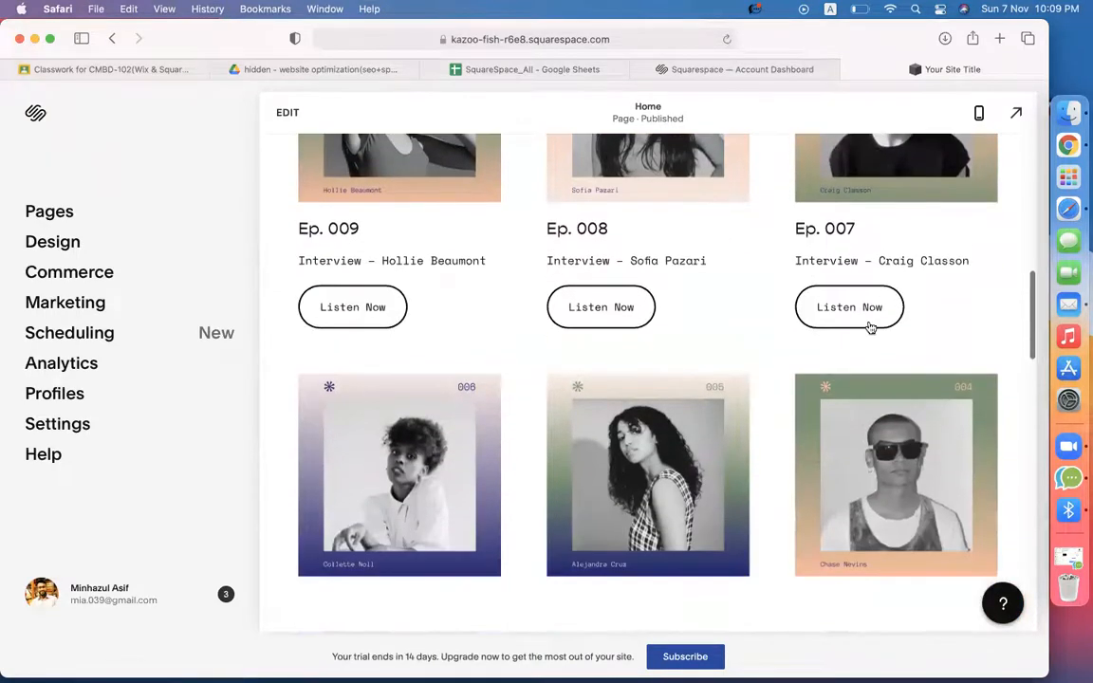
{"action": "scroll", "coordinate": [760, 429], "scroll_direction": "up", "scroll_amount": 20}
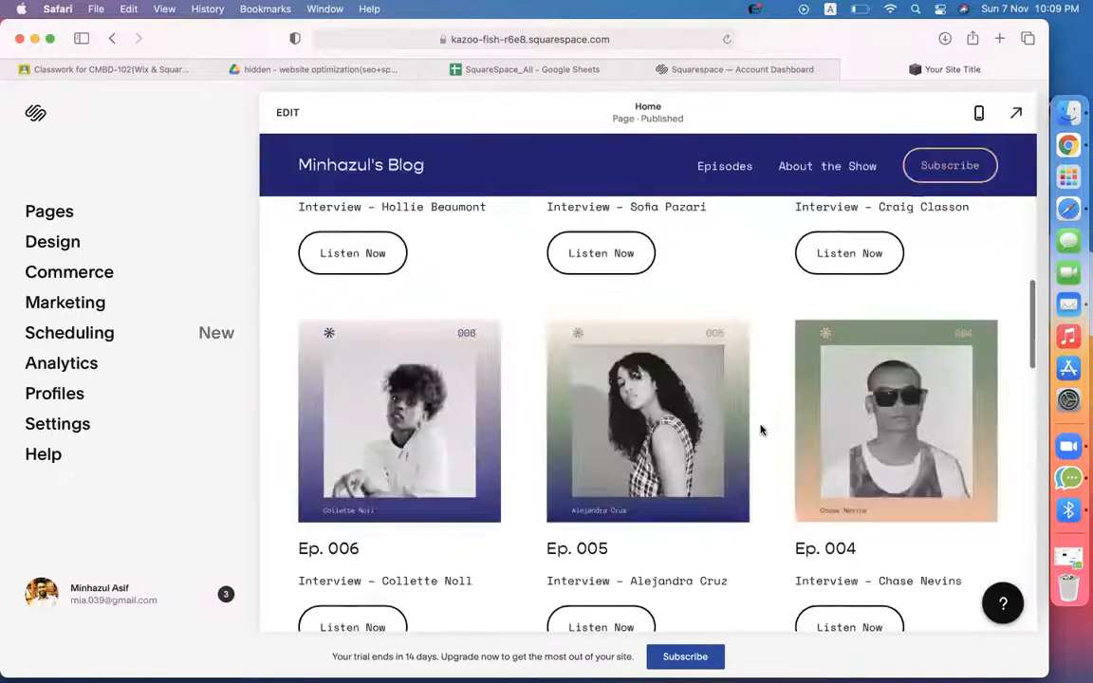
Step: Open developerszone.net in a new browser tab as an example of a blog website
{"action": "left_click", "coordinate": [1001, 39]}
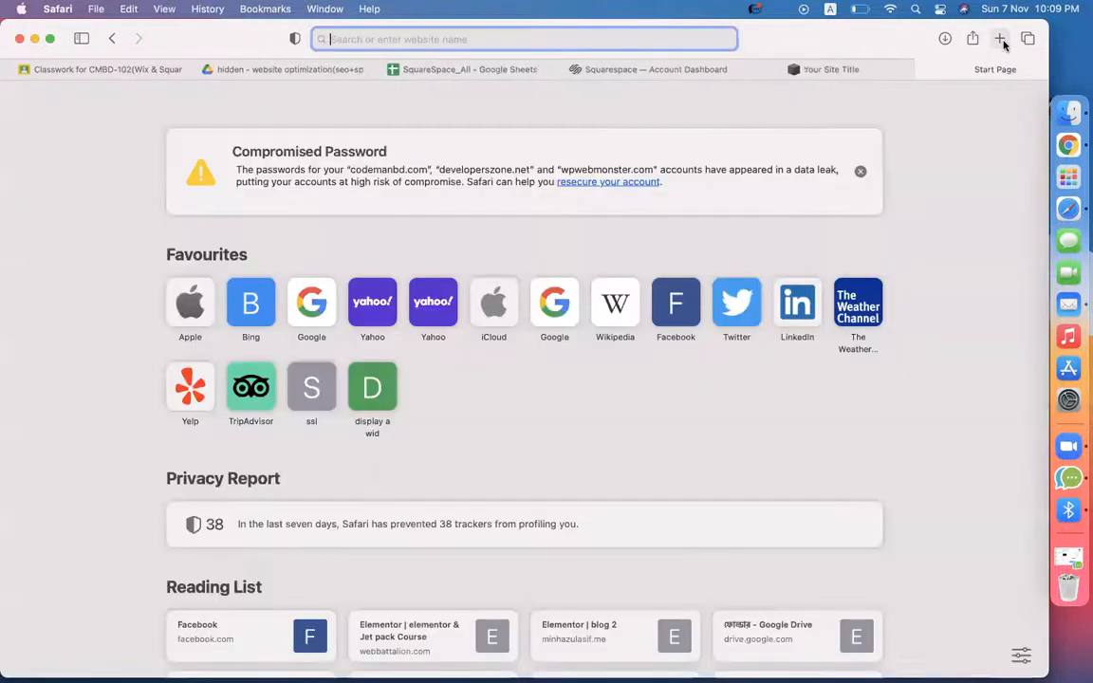
{"action": "type", "text": "delope"}
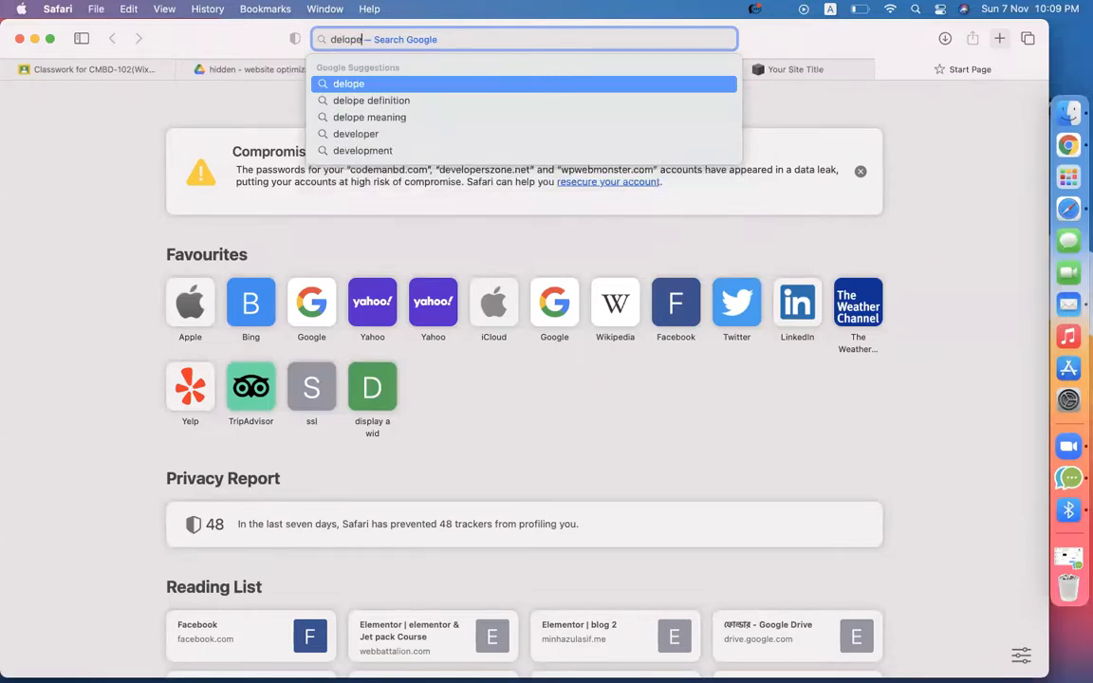
{"action": "type", "text": "rszone"}
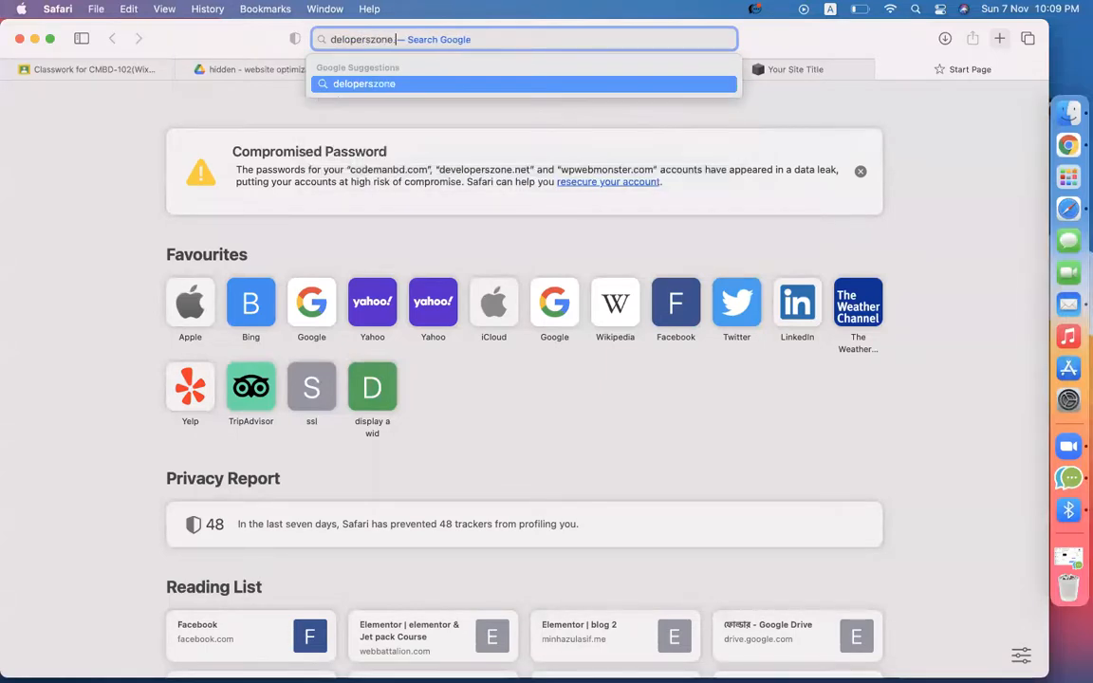
{"action": "type", "text": ".net"}
{"action": "key", "text": "Return"}
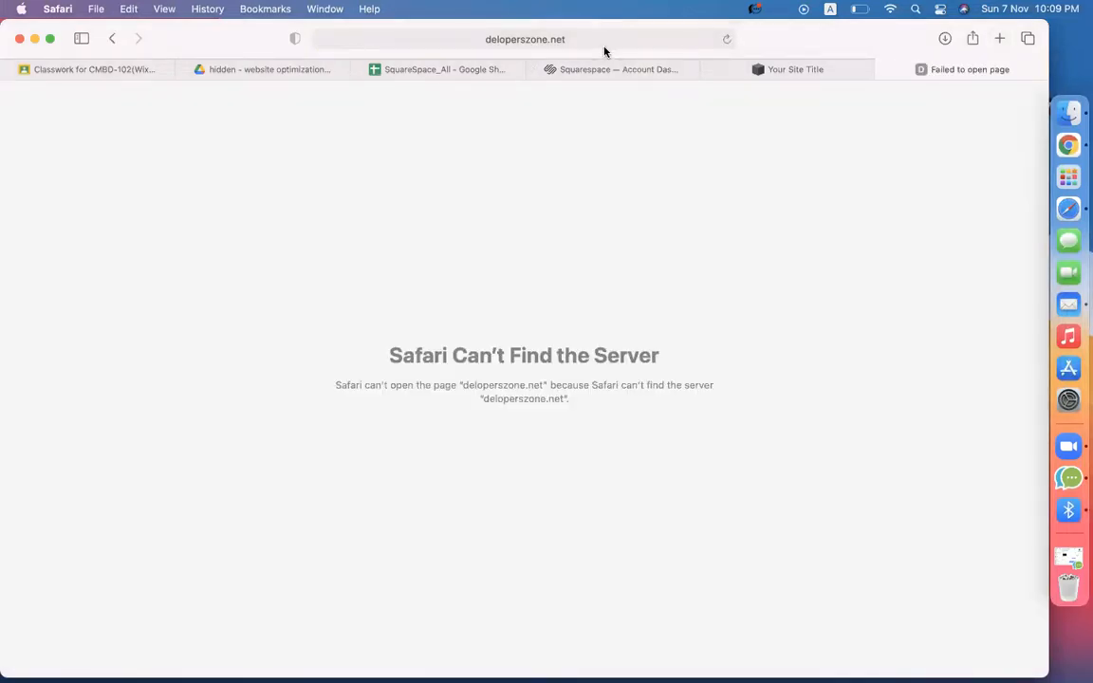
{"action": "left_click", "coordinate": [517, 42]}
{"action": "type", "text": "v"}
{"action": "key", "text": "Return"}
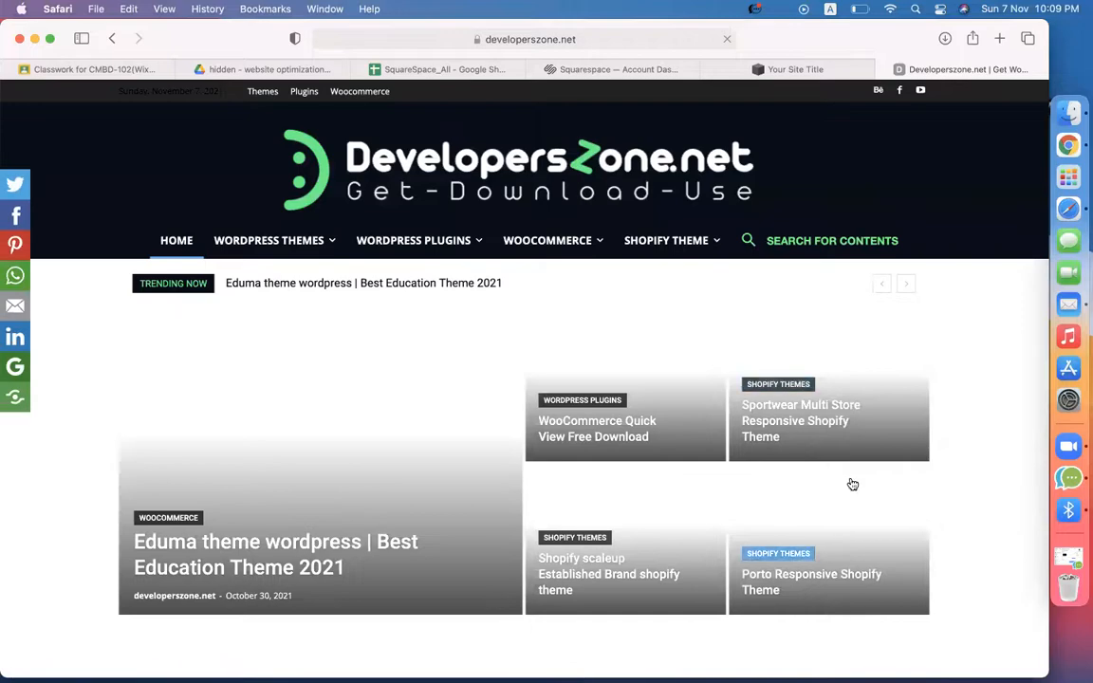
Step: Look over the developerszone.net home page and minimize its support chat window
{"action": "scroll", "coordinate": [1030, 500], "scroll_direction": "down", "scroll_amount": 4}
{"action": "scroll", "coordinate": [1029, 500], "scroll_direction": "up", "scroll_amount": 4}
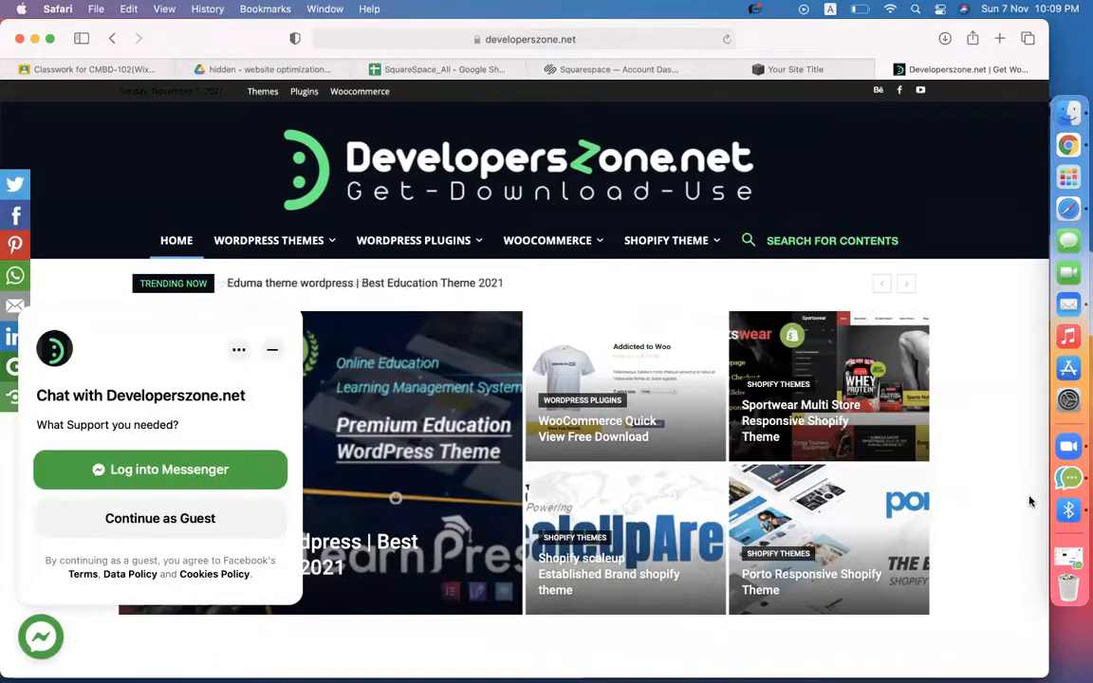
{"action": "left_click", "coordinate": [271, 350]}
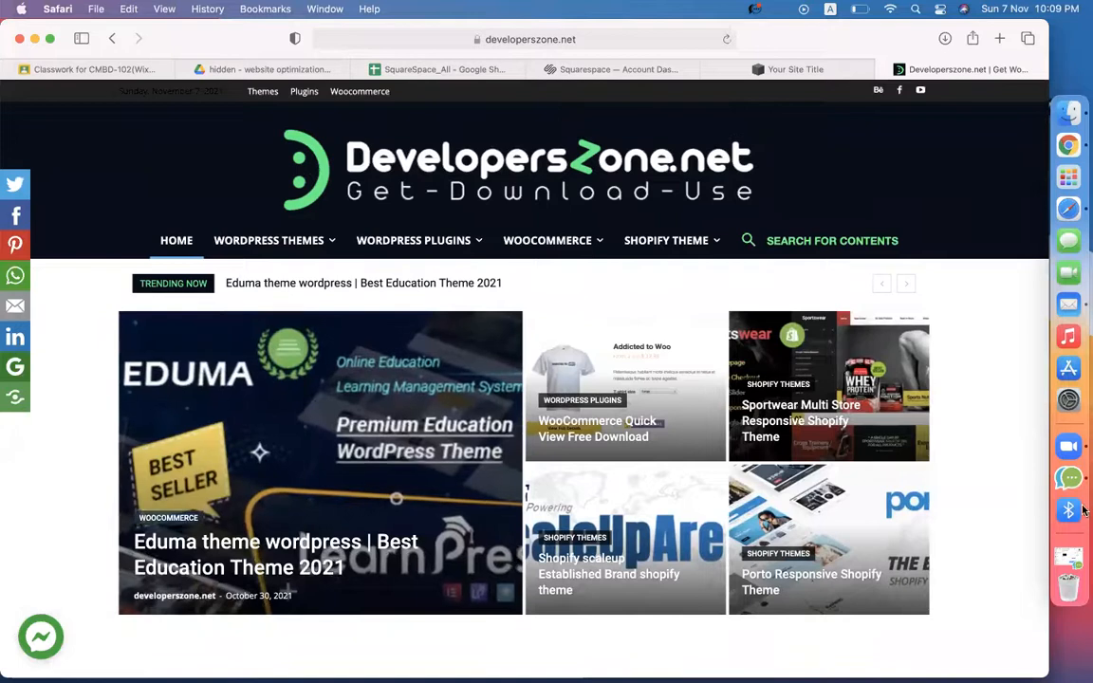
Step: Open techreviewed.net and the owner's personal blog site, each in its own new browser tab
{"action": "left_click", "coordinate": [999, 39]}
{"action": "type", "text": "techreviewed.net"}
{"action": "key", "text": "Return"}
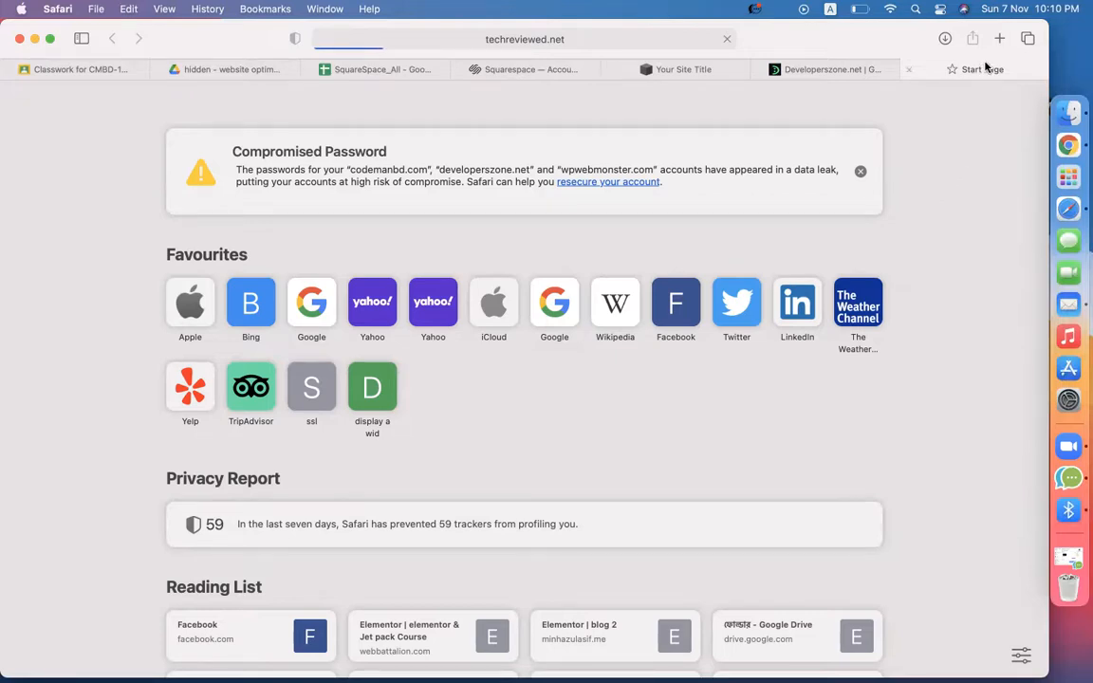
{"action": "left_click", "coordinate": [999, 40]}
{"action": "type", "text": "what"}
{"action": "type", "text": "minhazulasifwrite.com"}
{"action": "key", "text": "Return"}
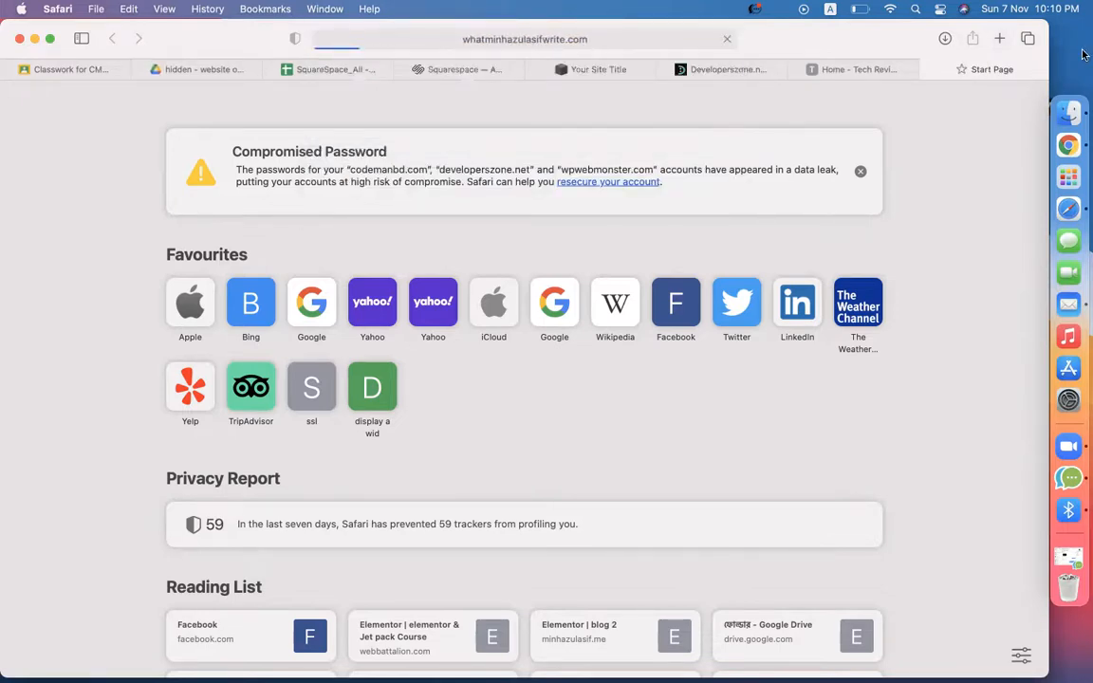
Step: Dismiss the newsletter popup on techreviewed.net and examine its home page layout, featured articles and latest posts
{"action": "left_click", "coordinate": [860, 69]}
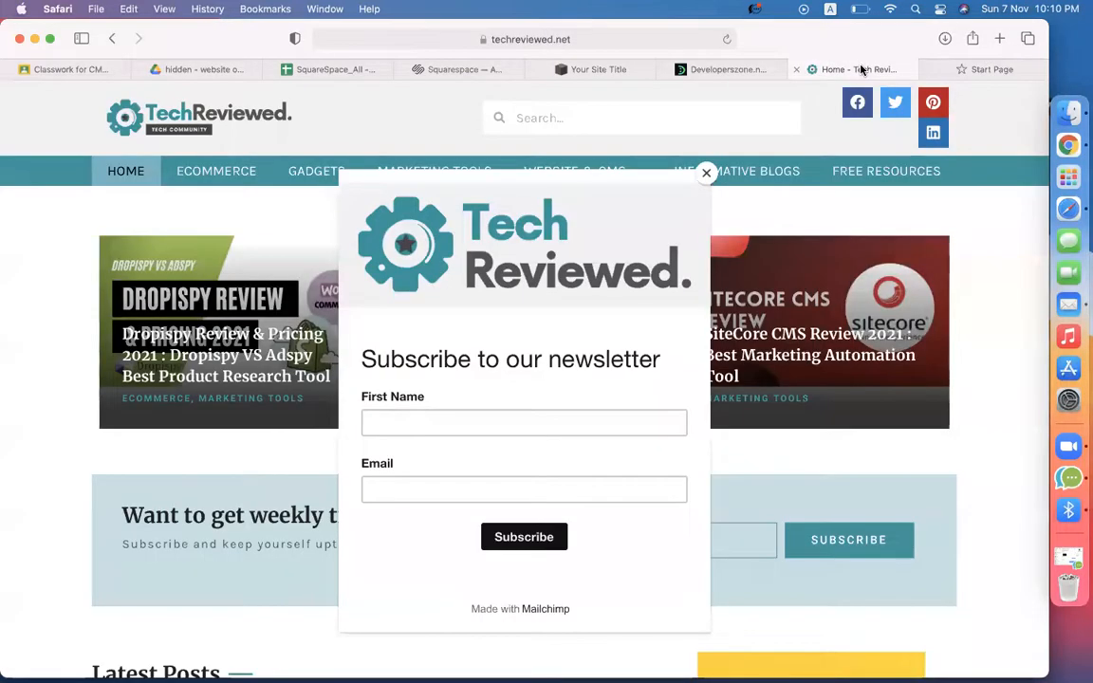
{"action": "left_click", "coordinate": [719, 176]}
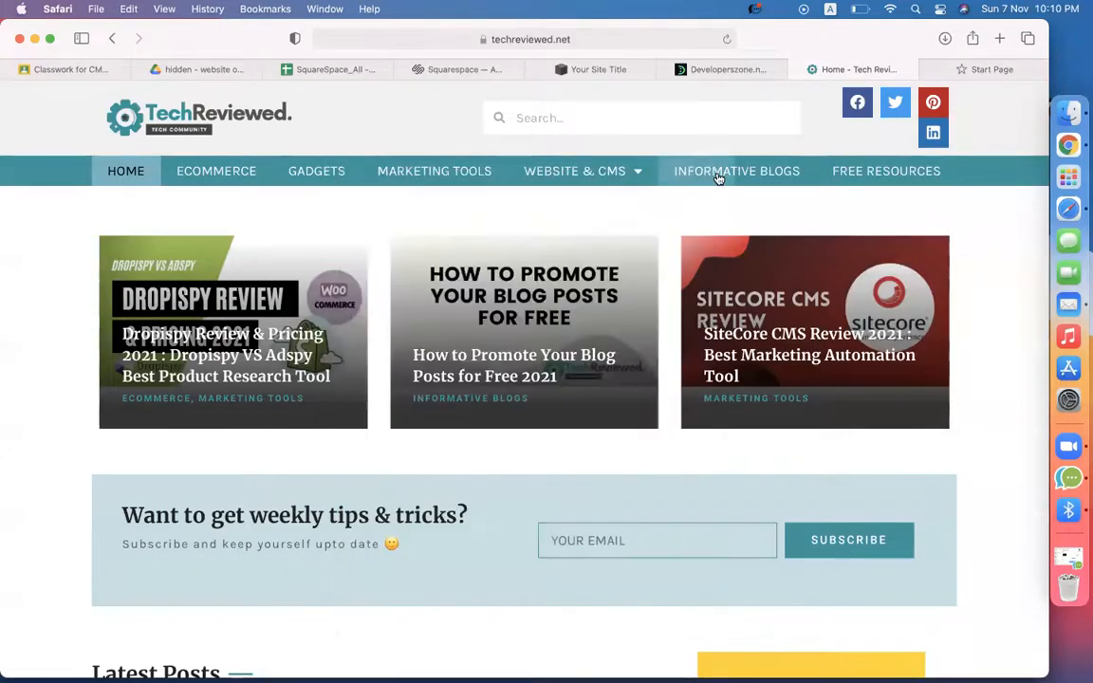
{"action": "scroll", "coordinate": [598, 347], "scroll_direction": "down", "scroll_amount": 4}
{"action": "scroll", "coordinate": [211, 258], "scroll_direction": "up", "scroll_amount": 3}
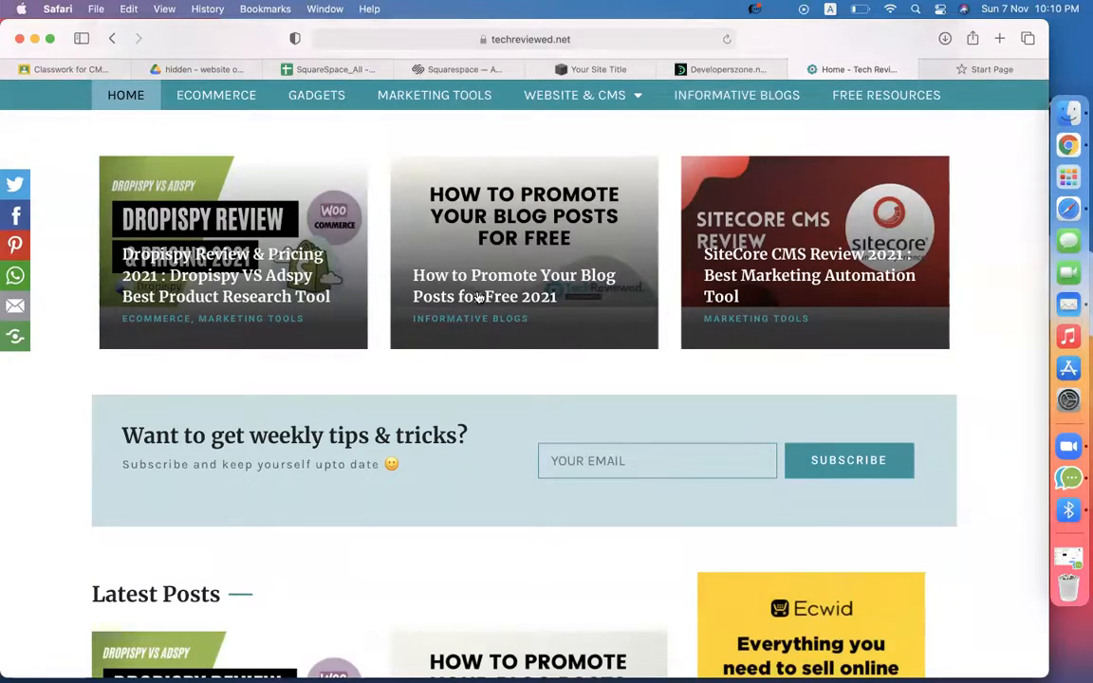
{"action": "scroll", "coordinate": [693, 459], "scroll_direction": "down", "scroll_amount": 10}
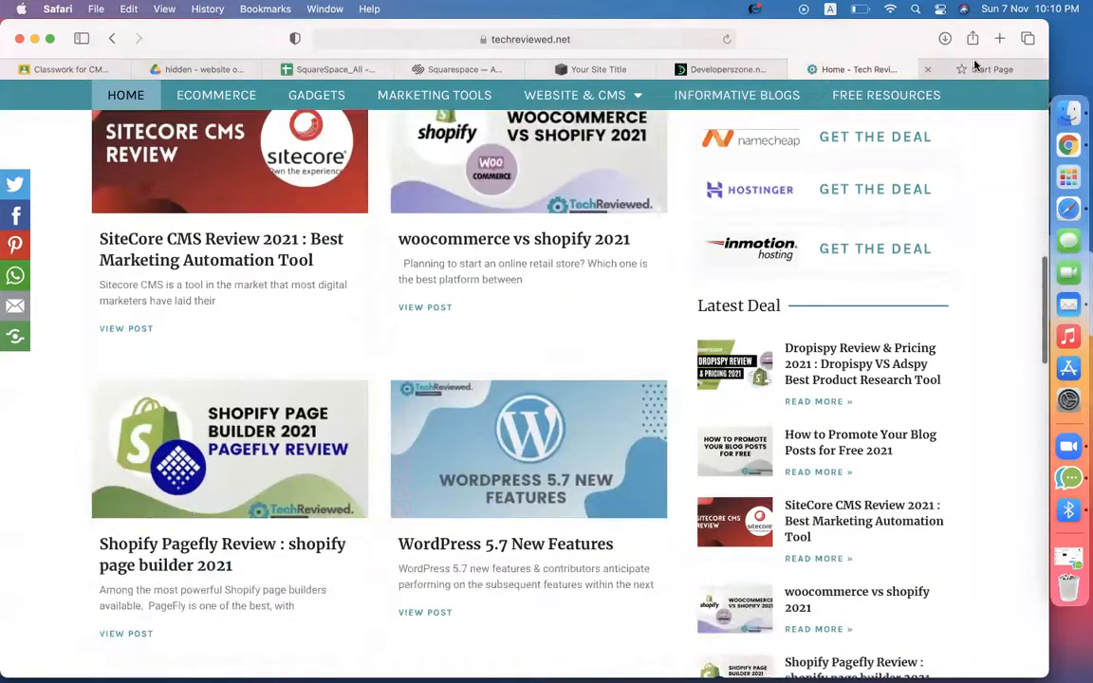
Step: Switch to the owner's personal blog and examine its home page, categories, featured articles and latest posts
{"action": "left_click", "coordinate": [978, 68]}
{"action": "scroll", "coordinate": [114, 334], "scroll_direction": "down", "scroll_amount": 3}
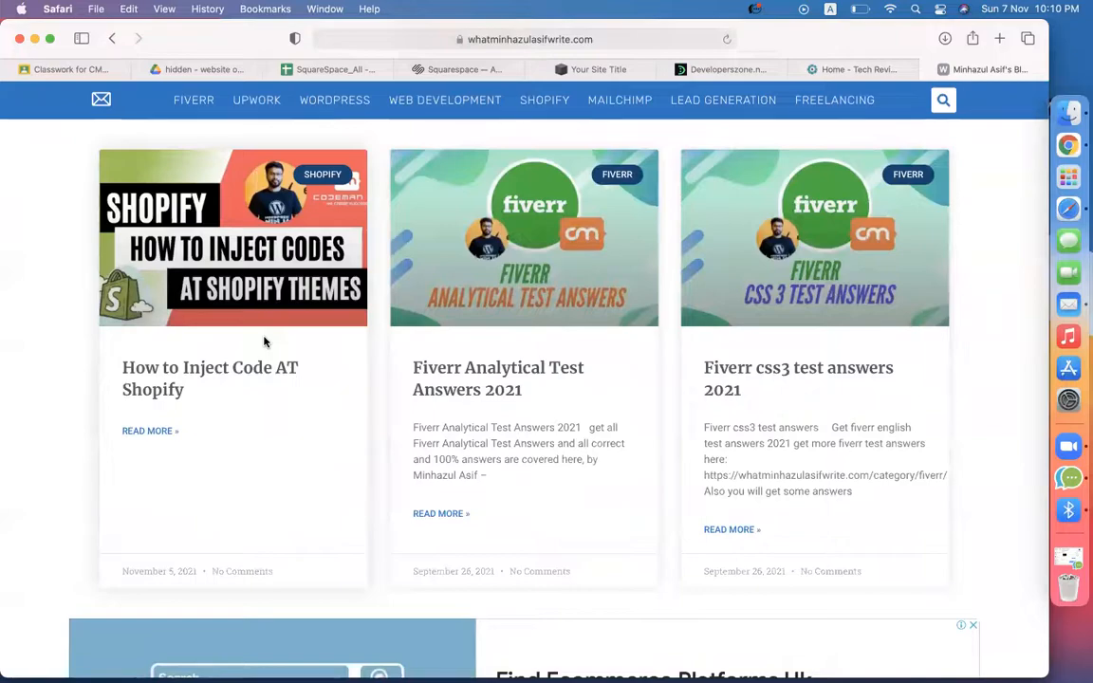
{"action": "scroll", "coordinate": [756, 432], "scroll_direction": "down", "scroll_amount": 10}
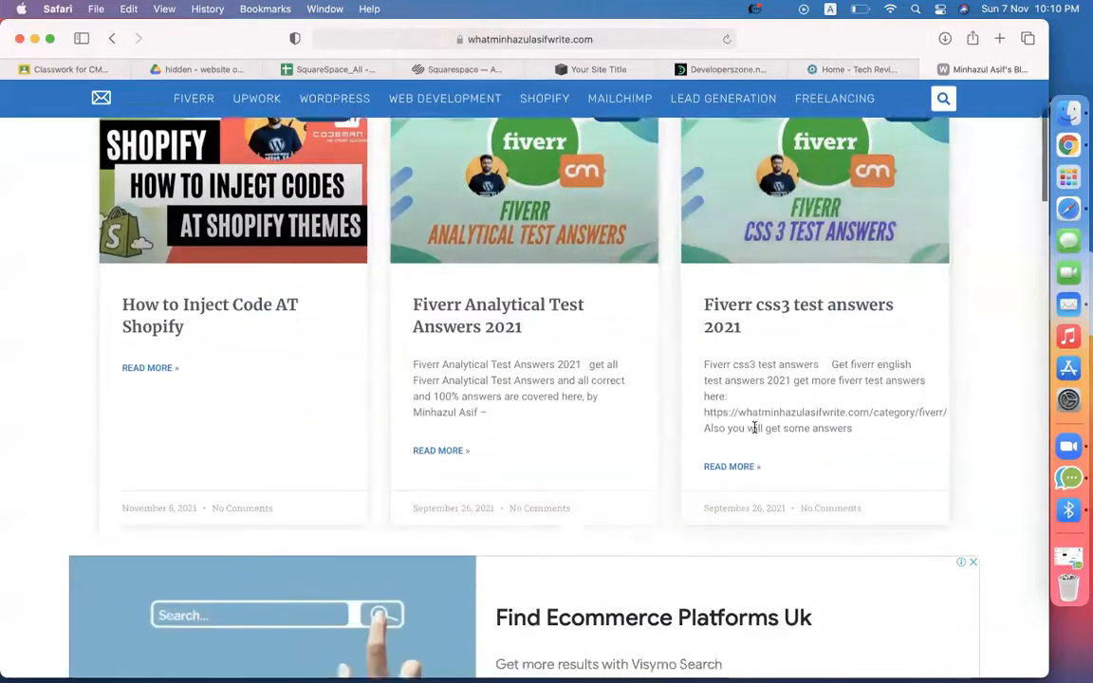
{"action": "scroll", "coordinate": [755, 432], "scroll_direction": "down", "scroll_amount": 5}
{"action": "scroll", "coordinate": [755, 432], "scroll_direction": "up", "scroll_amount": 5}
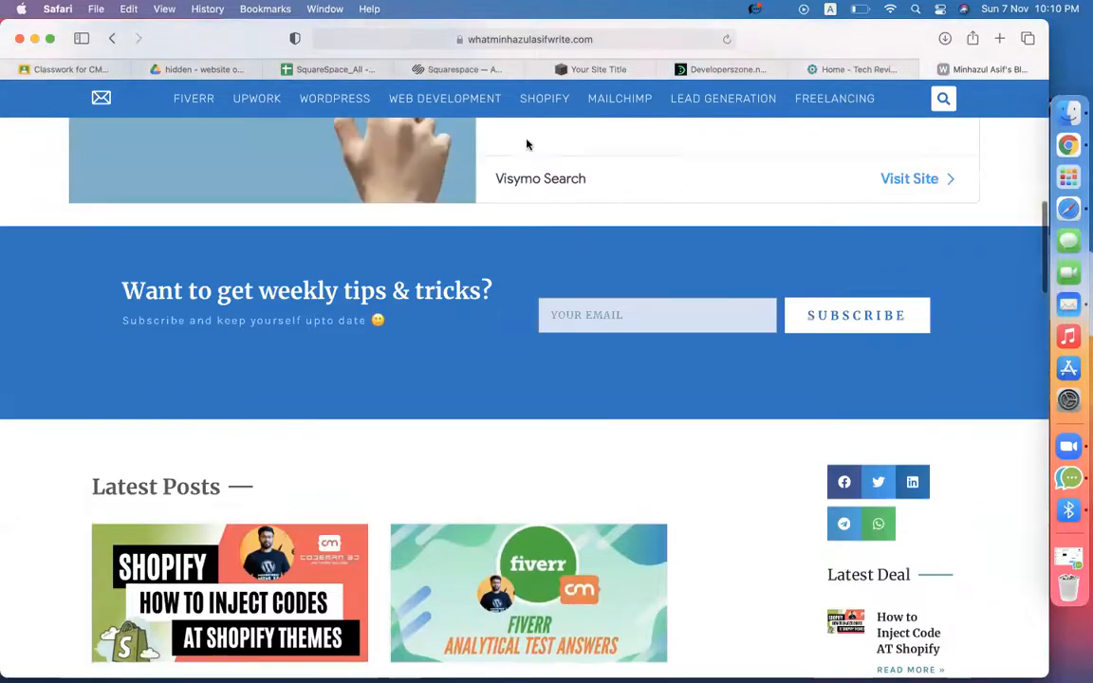
{"action": "scroll", "coordinate": [482, 422], "scroll_direction": "down", "scroll_amount": 10}
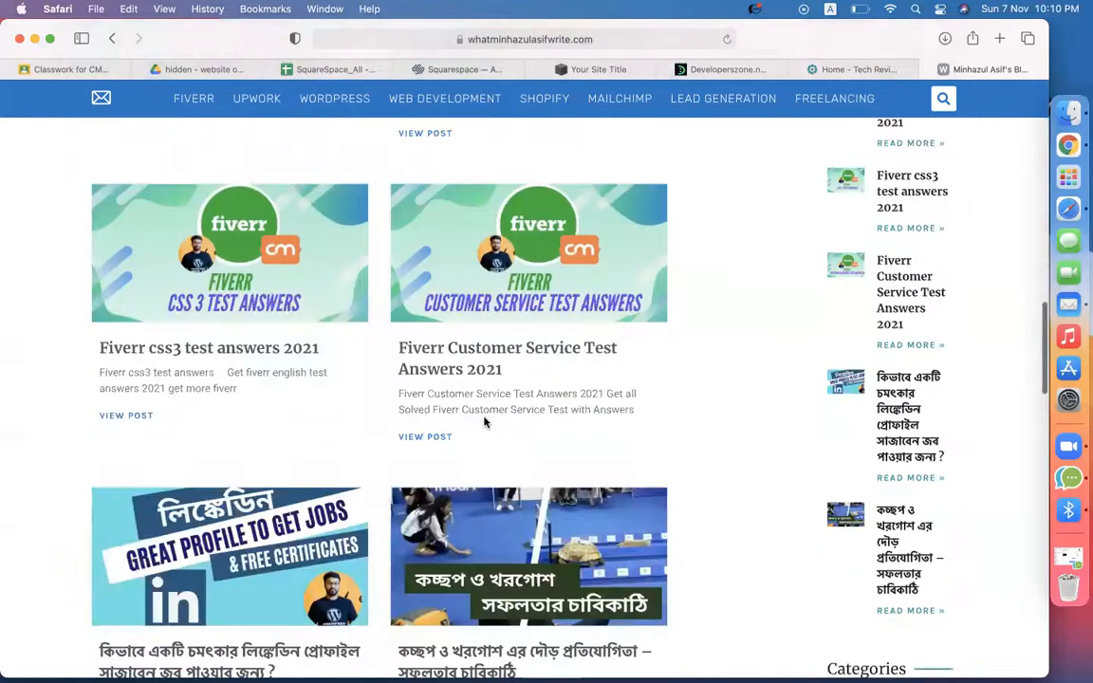
{"action": "scroll", "coordinate": [483, 422], "scroll_direction": "up", "scroll_amount": 4}
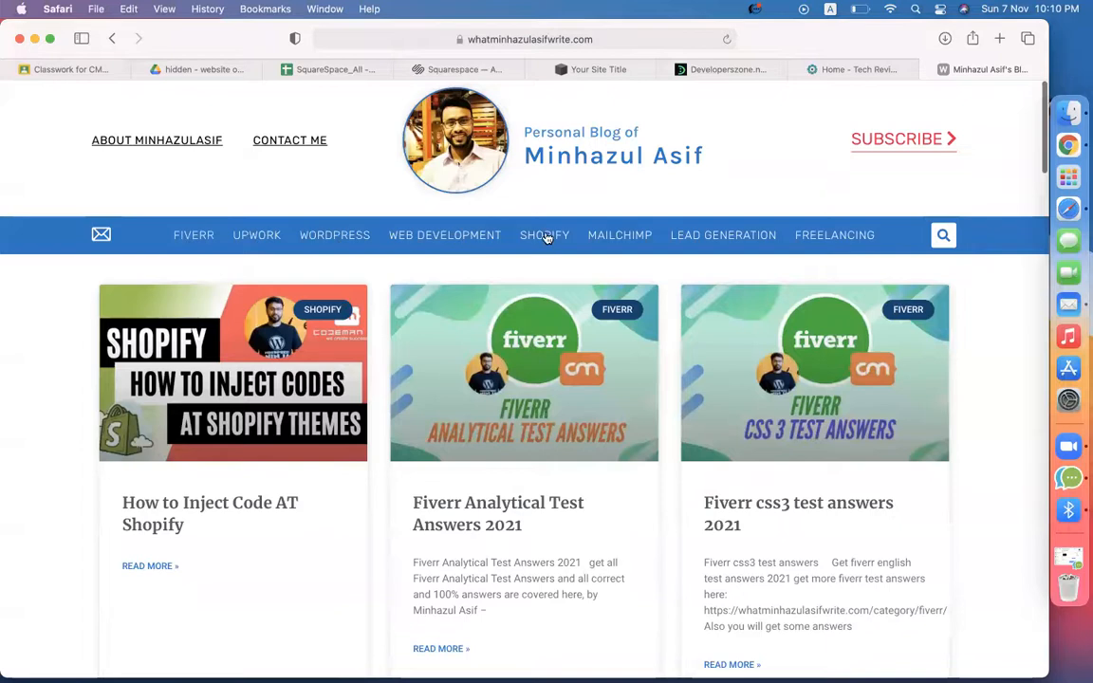
Step: Open the personal blog's Fiverr category and examine how its posts, latest deals and category links are laid out
{"action": "left_click", "coordinate": [193, 237]}
{"action": "left_click", "coordinate": [563, 438]}
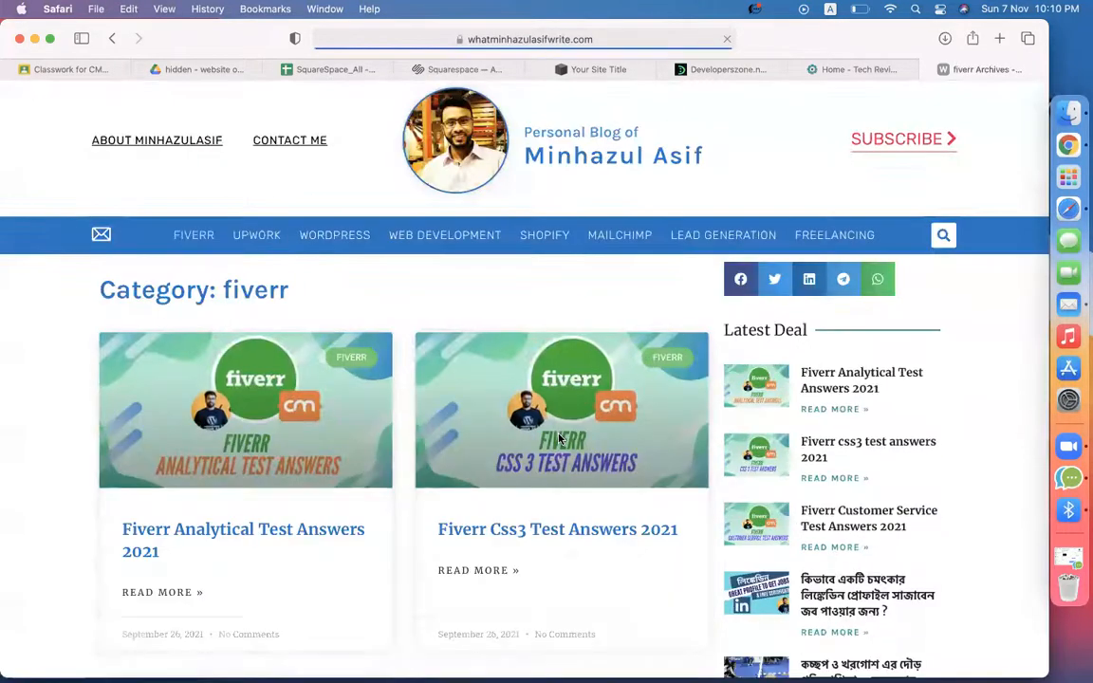
{"action": "scroll", "coordinate": [560, 438], "scroll_direction": "down", "scroll_amount": 10}
{"action": "scroll", "coordinate": [559, 438], "scroll_direction": "down", "scroll_amount": 3}
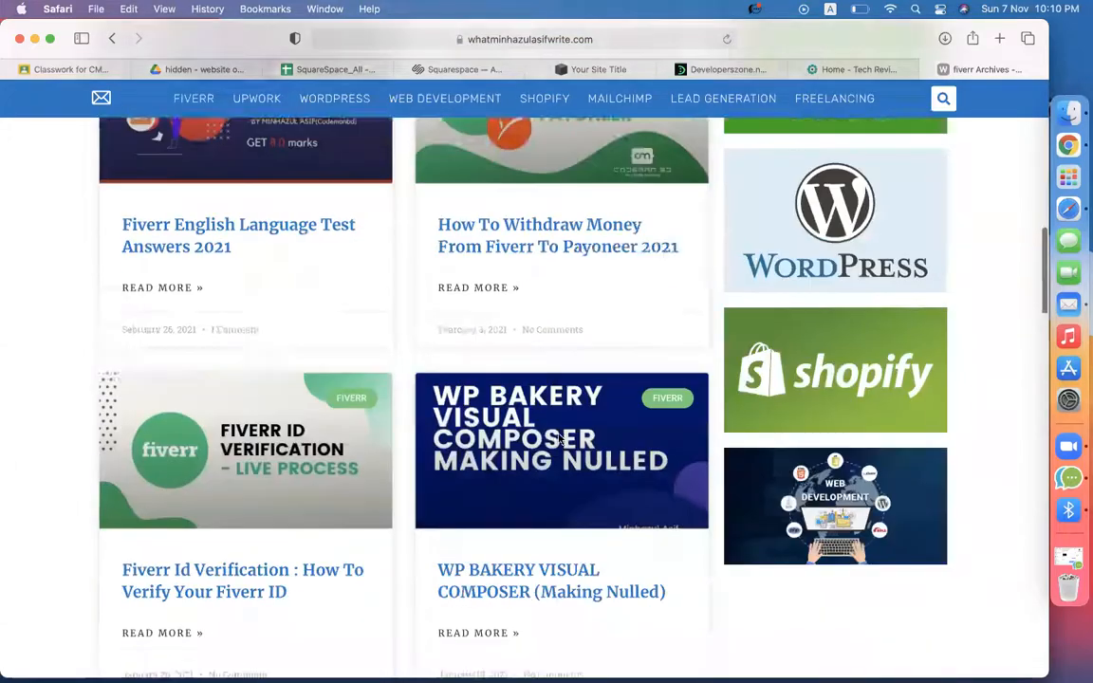
{"action": "scroll", "coordinate": [560, 438], "scroll_direction": "up", "scroll_amount": 15}
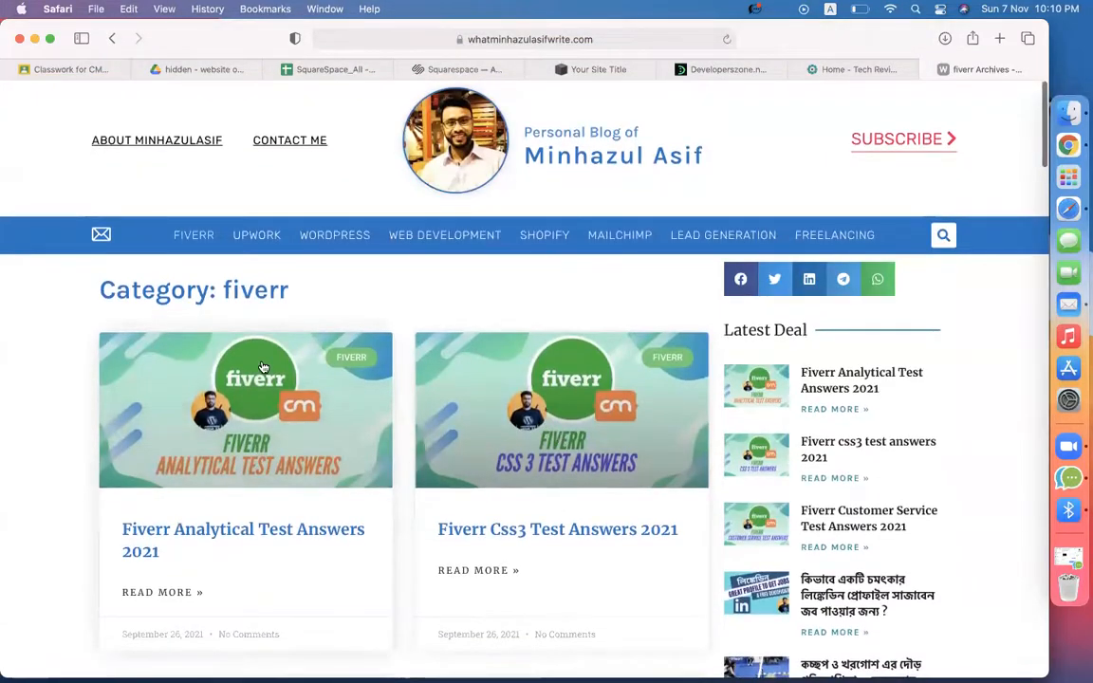
{"action": "scroll", "coordinate": [263, 368], "scroll_direction": "down", "scroll_amount": 3}
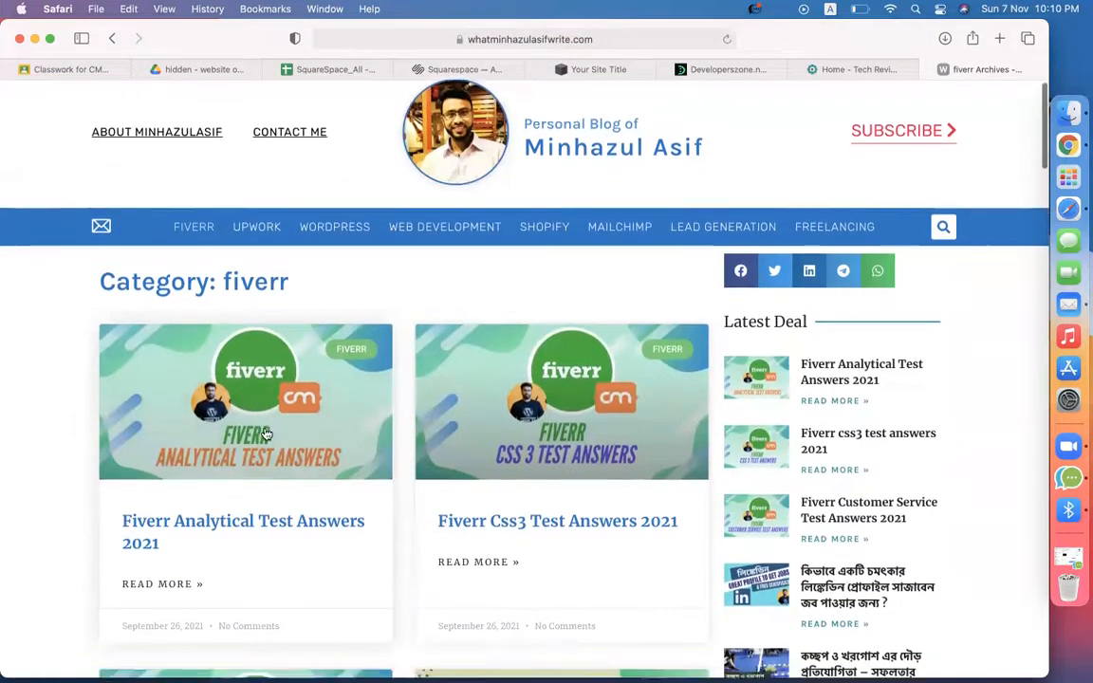
{"action": "scroll", "coordinate": [495, 343], "scroll_direction": "down", "scroll_amount": 3}
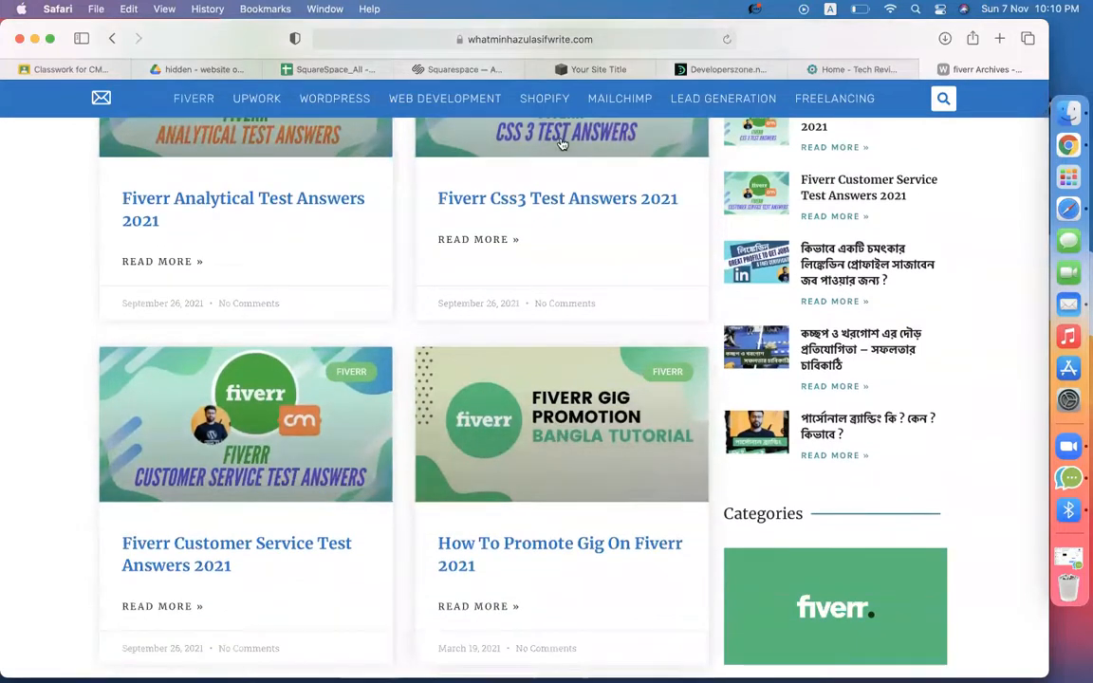
Step: Switch to the SquareSpace_All sheet and review the Squarespace Blog instructions up to the customize home page heading
{"action": "left_click", "coordinate": [595, 69]}
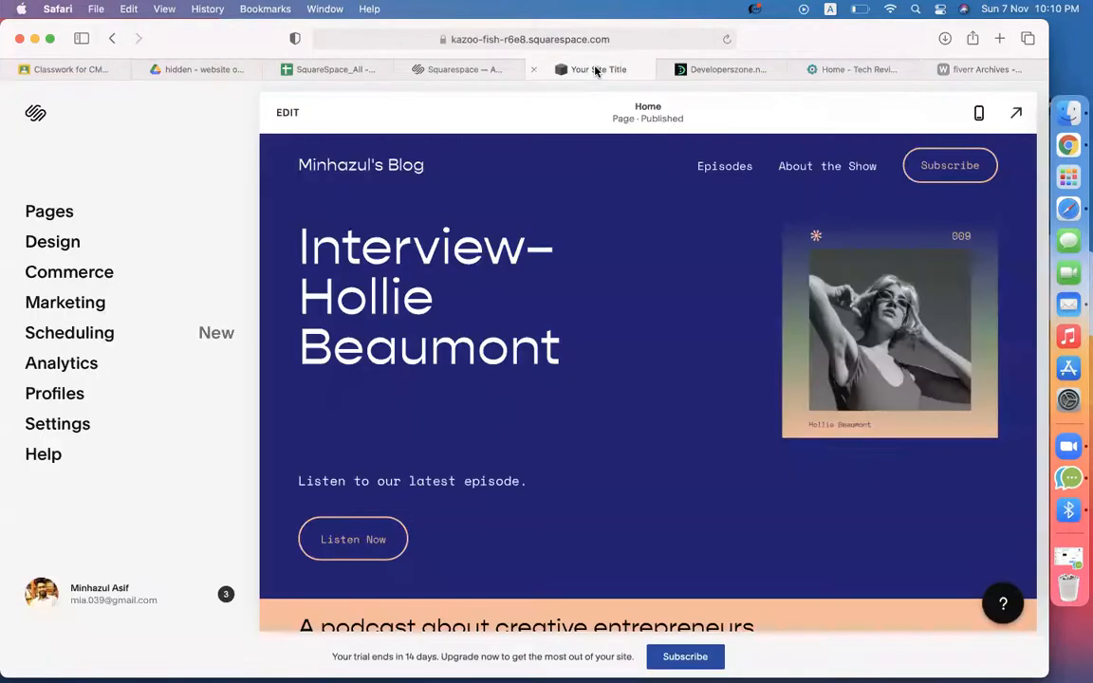
{"action": "left_click", "coordinate": [317, 68]}
{"action": "left_click", "coordinate": [593, 353]}
{"action": "scroll", "coordinate": [477, 445], "scroll_direction": "down", "scroll_amount": 5}
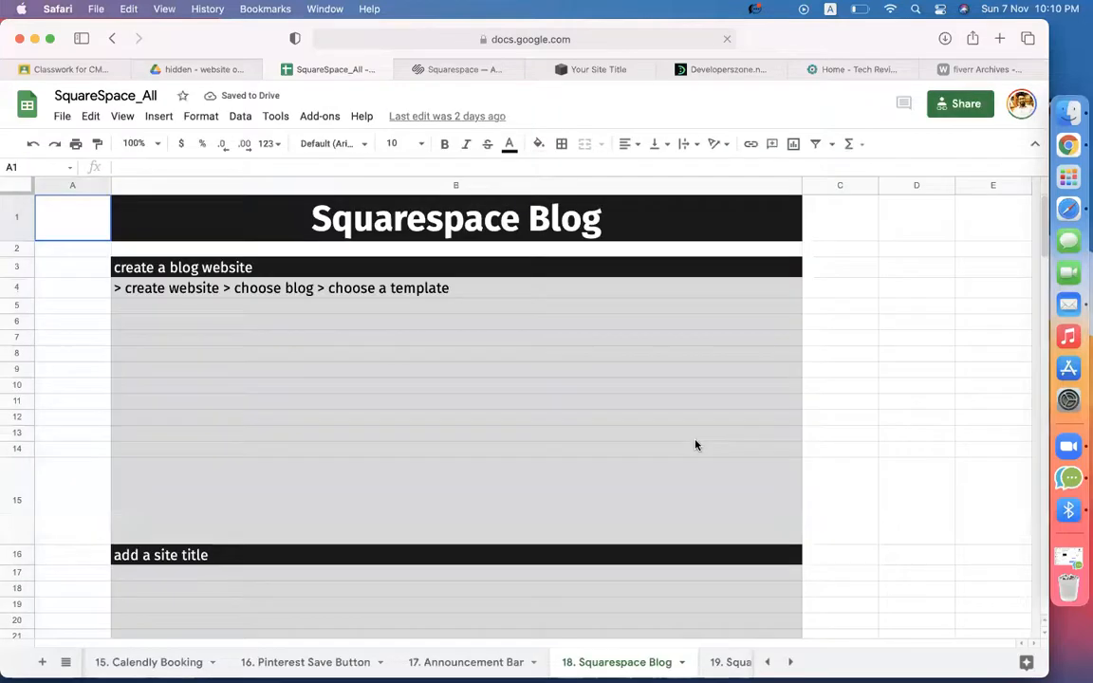
{"action": "scroll", "coordinate": [838, 455], "scroll_direction": "down", "scroll_amount": 10}
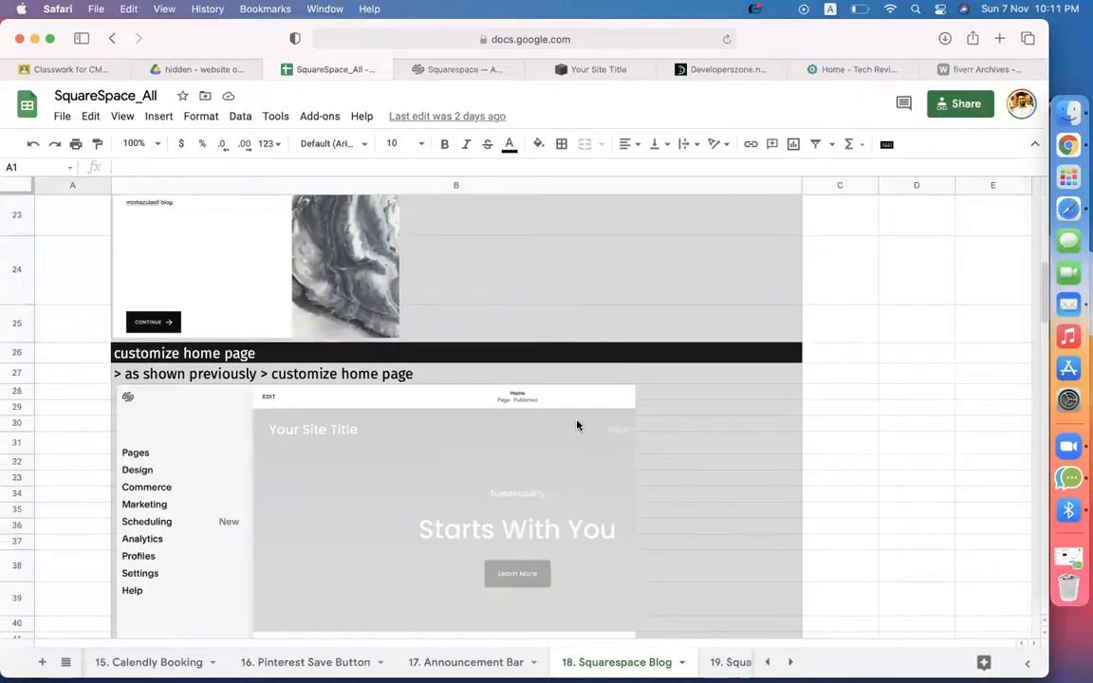
{"action": "scroll", "coordinate": [577, 426], "scroll_direction": "down", "scroll_amount": 3}
{"action": "scroll", "coordinate": [577, 426], "scroll_direction": "up", "scroll_amount": 2}
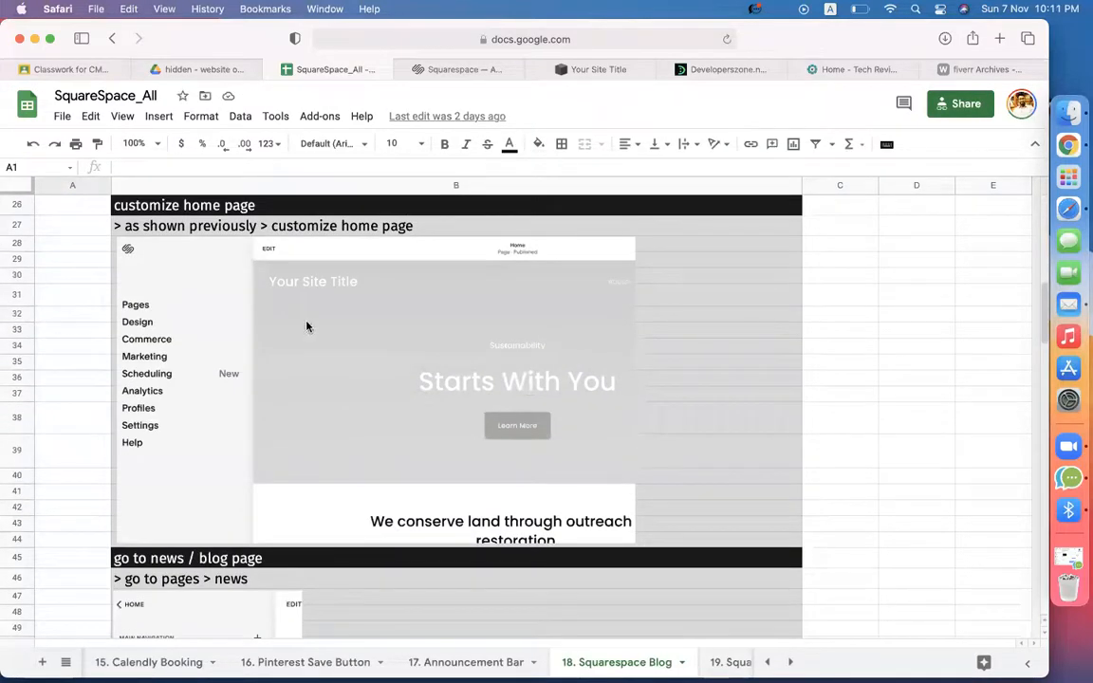
{"action": "left_click", "coordinate": [193, 201]}
Step: Return to the Squarespace site, edit the home page and replace the large interview heading with the owner's blog title
{"action": "left_click", "coordinate": [583, 69]}
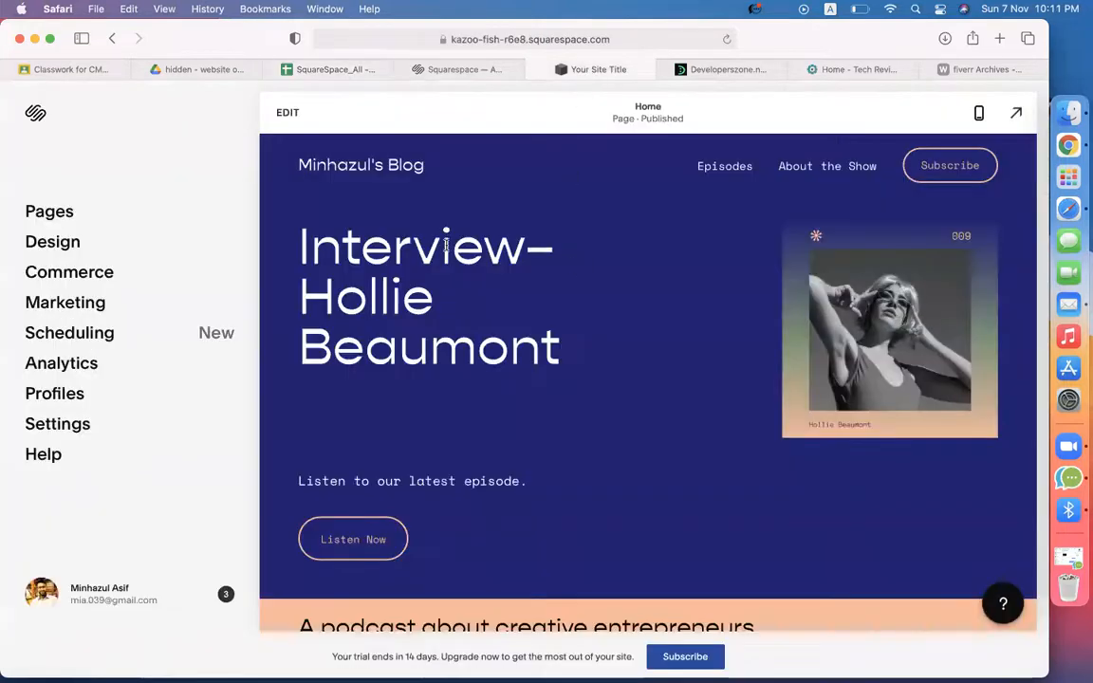
{"action": "left_click_drag", "start_coordinate": [556, 371], "coordinate": [510, 346]}
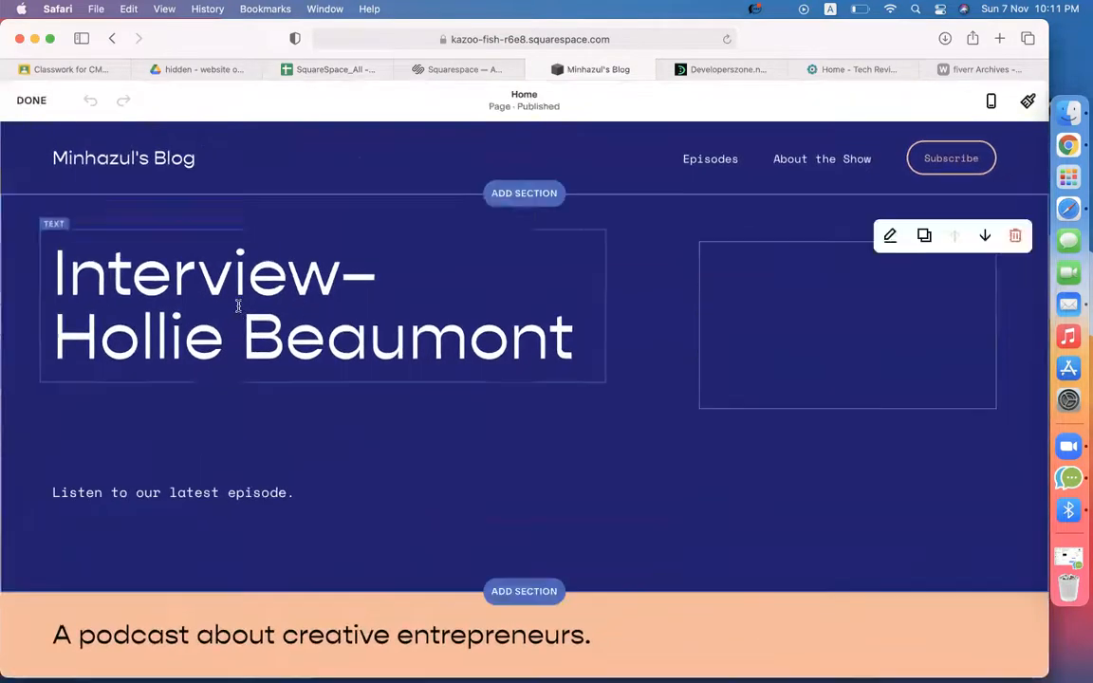
{"action": "left_click", "coordinate": [239, 305]}
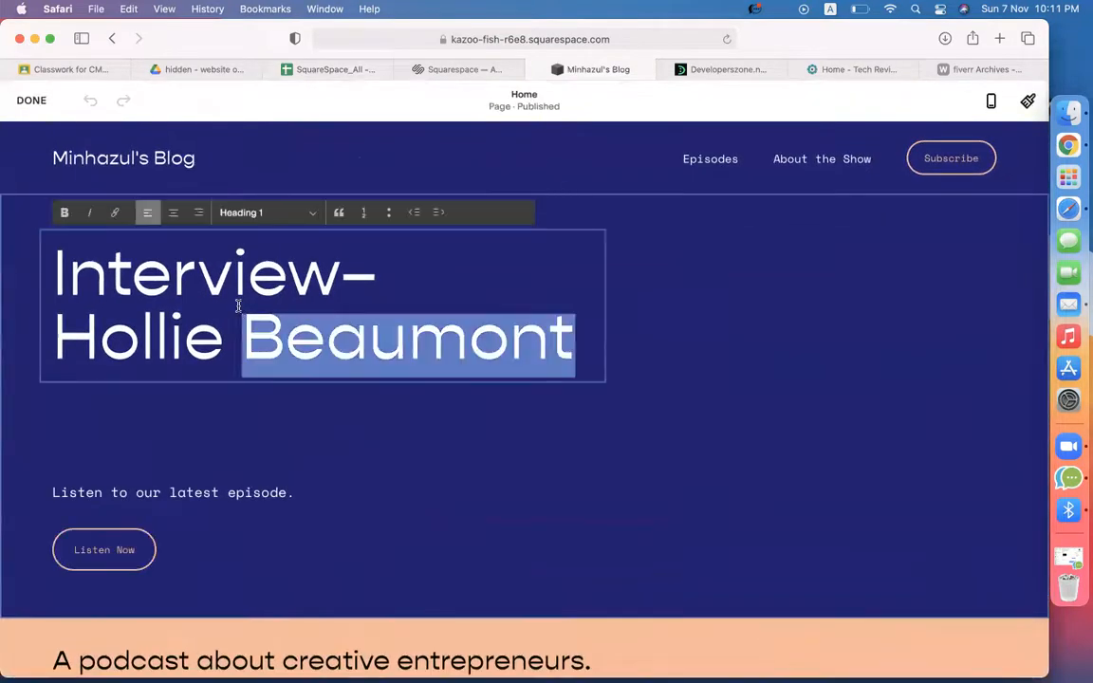
{"action": "key", "text": "super+a"}
{"action": "type", "text": "Minhazu"}
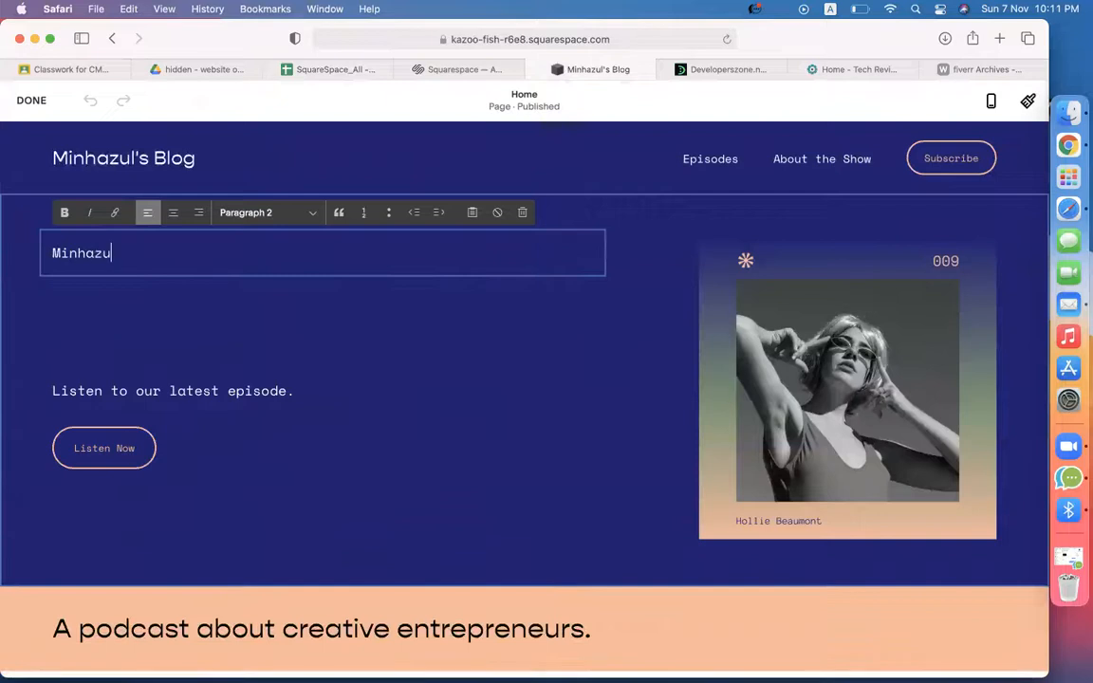
{"action": "type", "text": "l's Blog"}
Step: Format the new blog title in the home page's opening section as Heading 2
{"action": "left_click", "coordinate": [271, 213]}
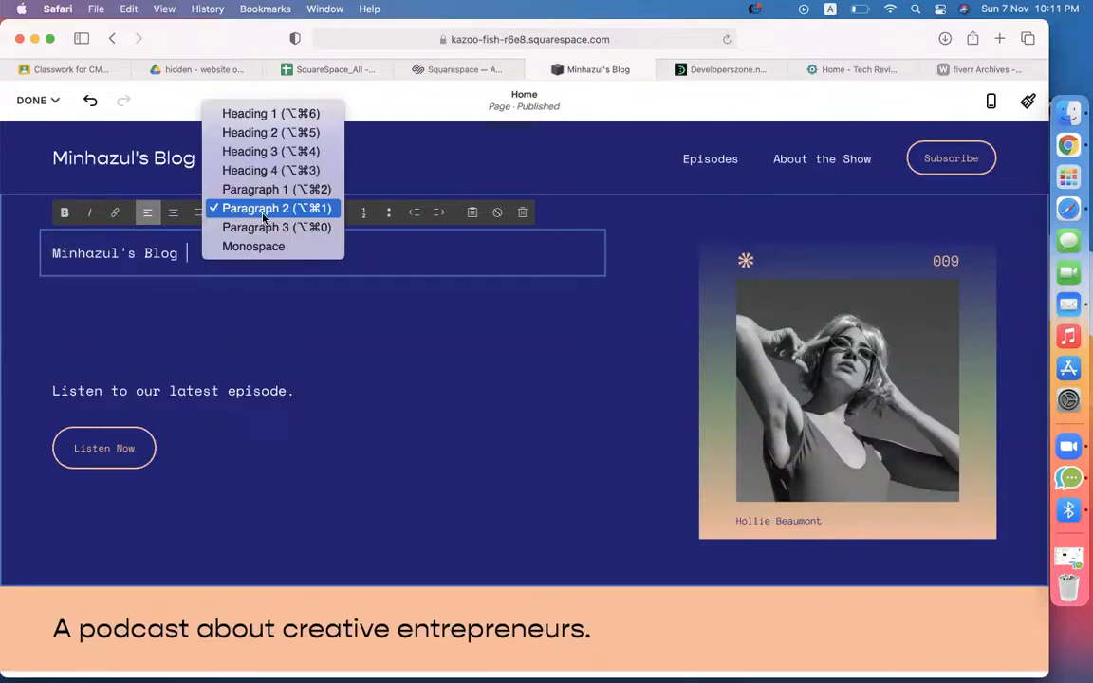
{"action": "left_click", "coordinate": [273, 151]}
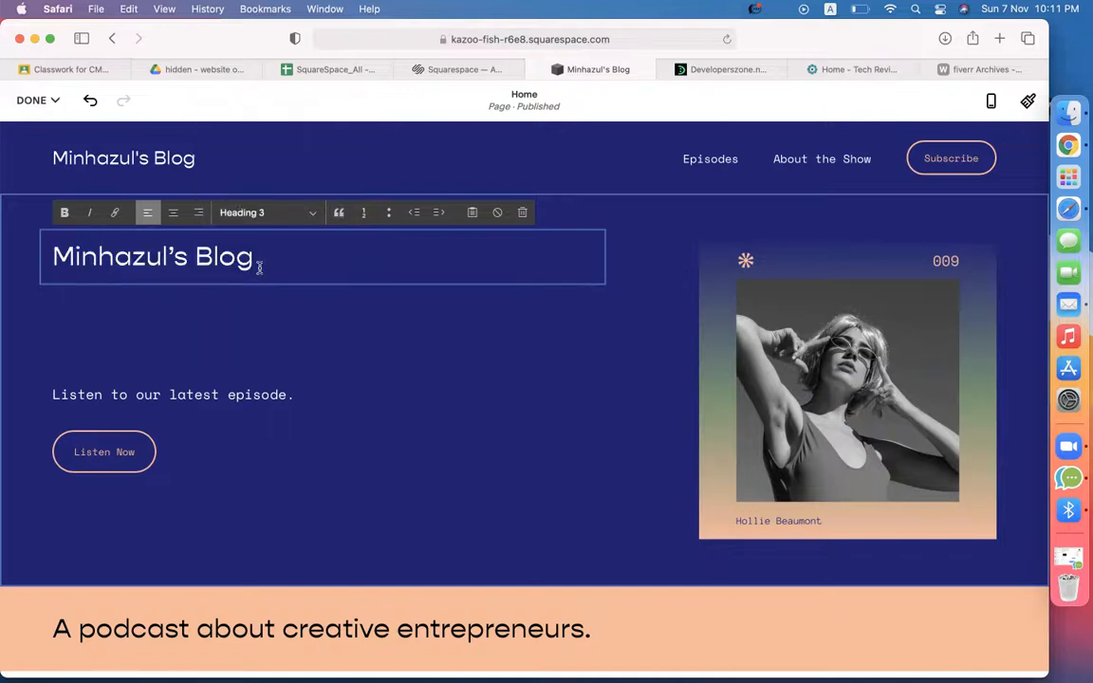
{"action": "left_click", "coordinate": [254, 215]}
{"action": "left_click", "coordinate": [261, 188]}
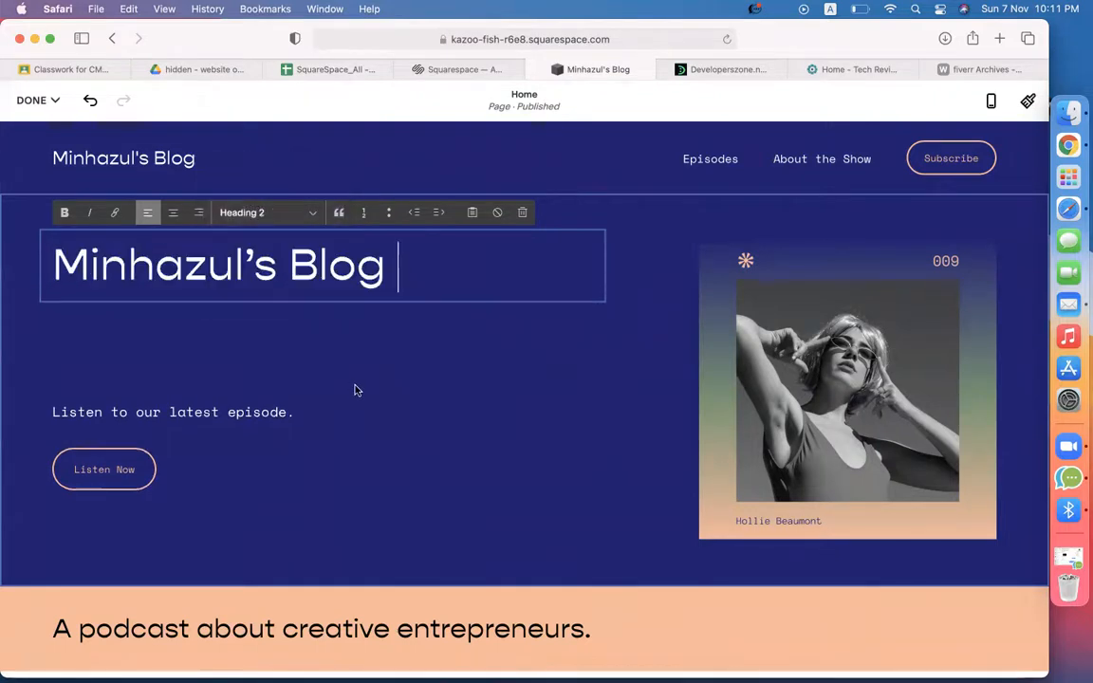
{"action": "left_click", "coordinate": [355, 388]}
Step: Replace the "Listen to our latest episode." text with a tagline reading "Learn from" followed by the owner's name
{"action": "left_click", "coordinate": [179, 410]}
{"action": "triple_click", "coordinate": [182, 416]}
{"action": "type", "text": "Learn from minhazul asif"}
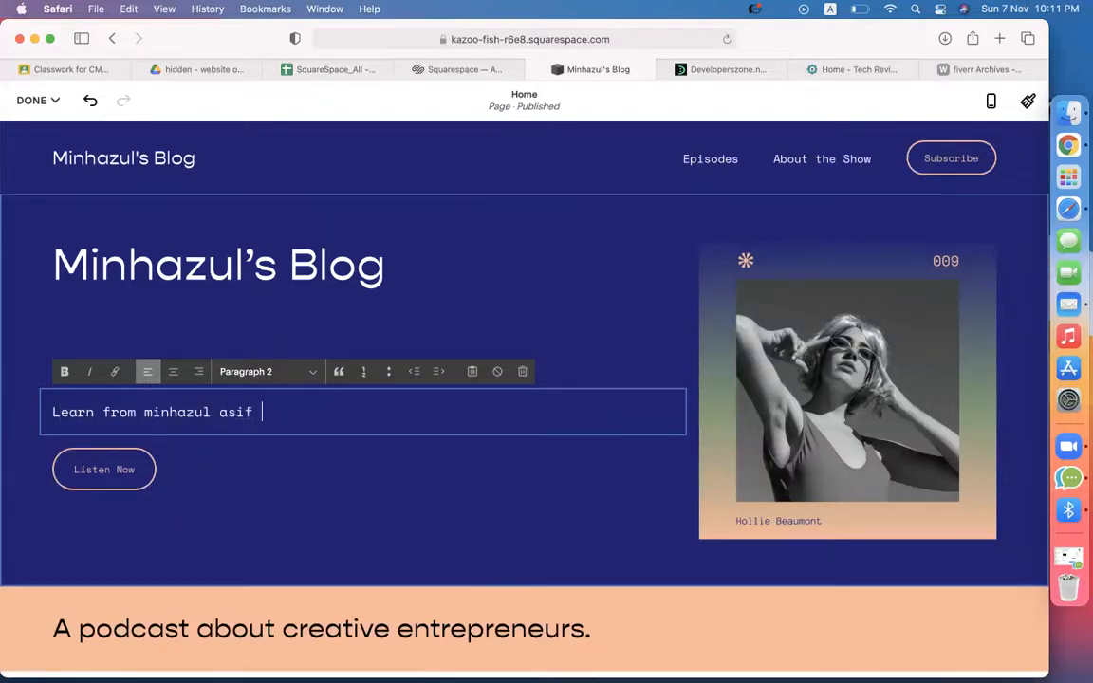
{"action": "left_click", "coordinate": [265, 466]}
Step: Look over the podcast and Recent Episodes sections, and save the home page edits
{"action": "scroll", "coordinate": [190, 480], "scroll_direction": "down", "scroll_amount": 3}
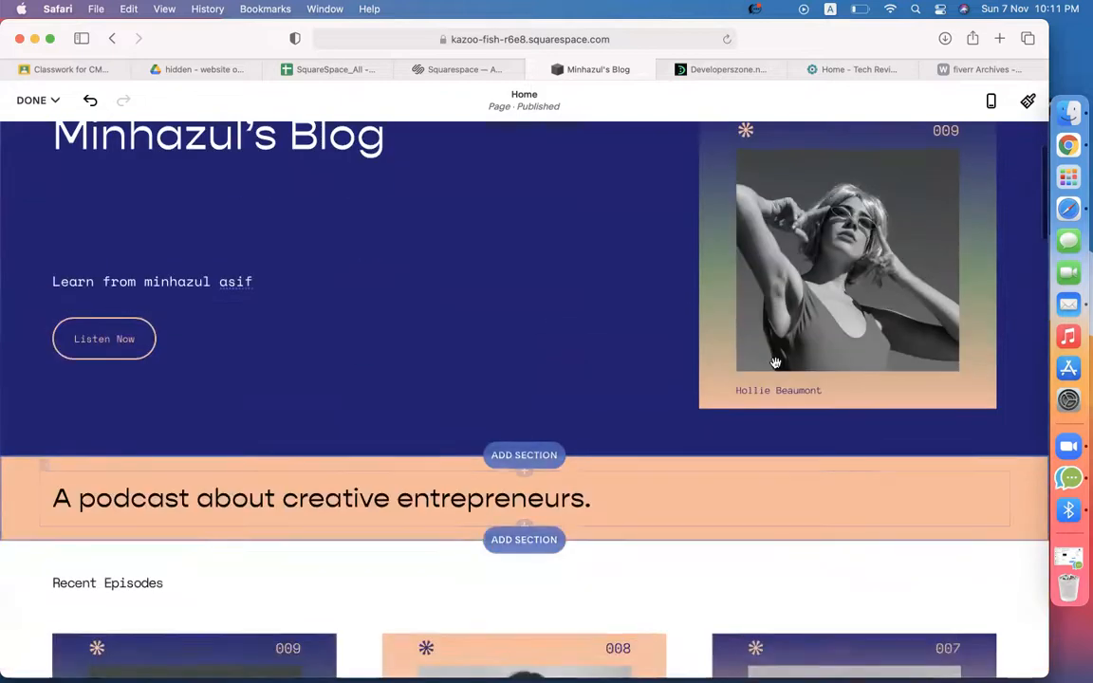
{"action": "scroll", "coordinate": [767, 315], "scroll_direction": "down", "scroll_amount": 5}
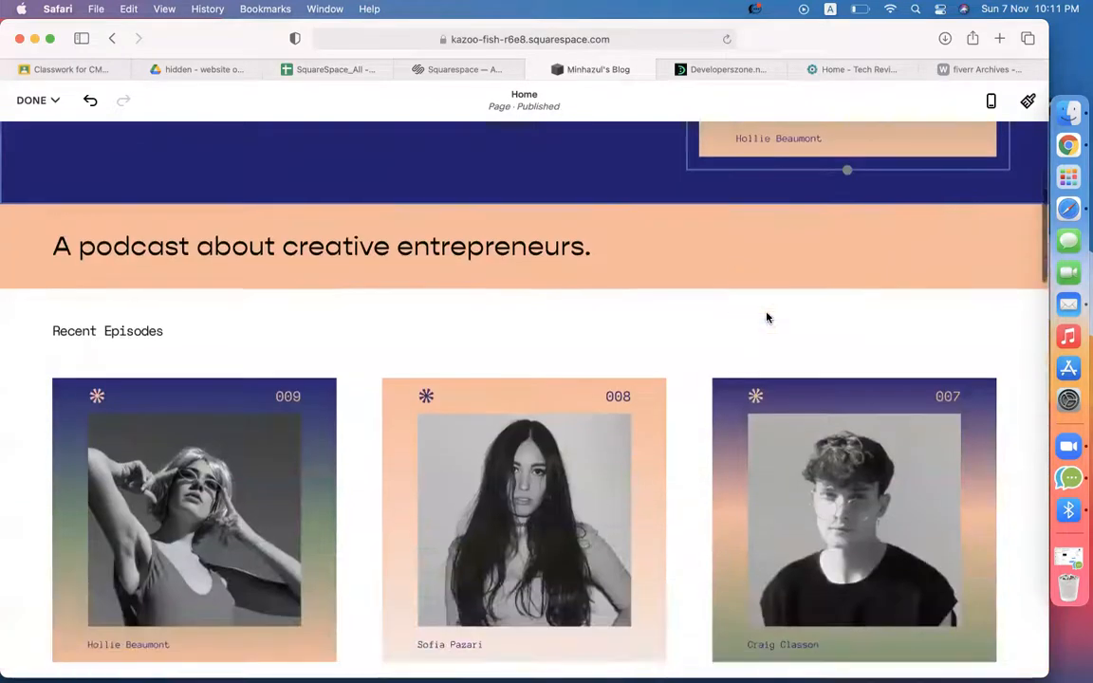
{"action": "scroll", "coordinate": [434, 275], "scroll_direction": "down", "scroll_amount": 2}
{"action": "scroll", "coordinate": [504, 256], "scroll_direction": "up", "scroll_amount": 10}
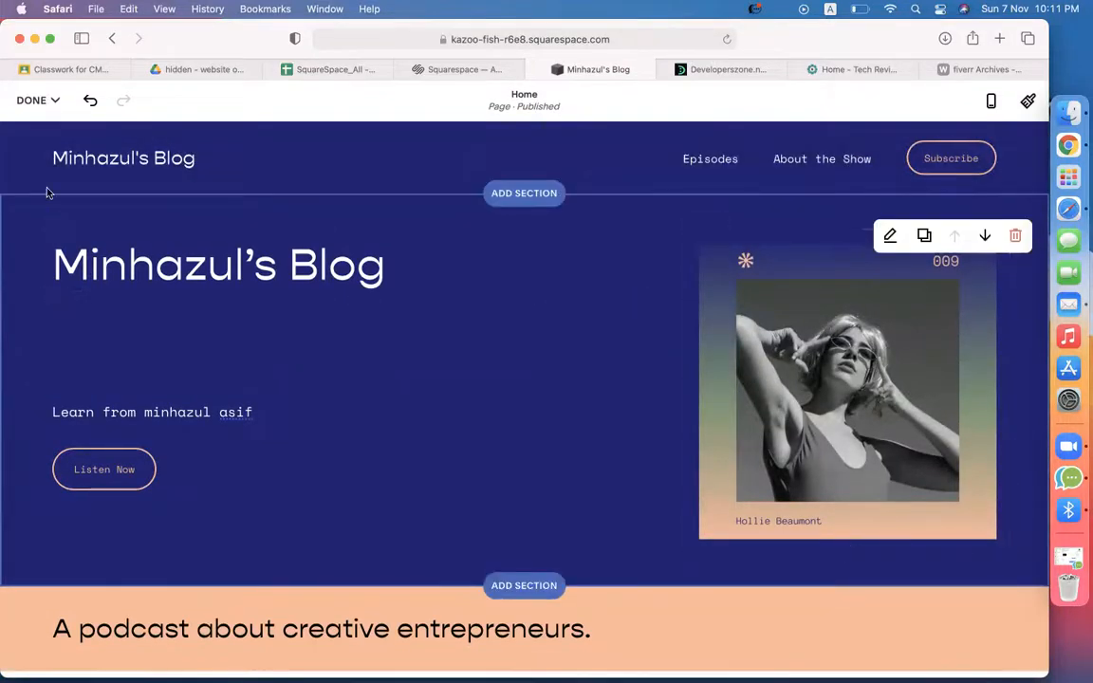
{"action": "left_click", "coordinate": [31, 101]}
{"action": "left_click", "coordinate": [36, 130]}
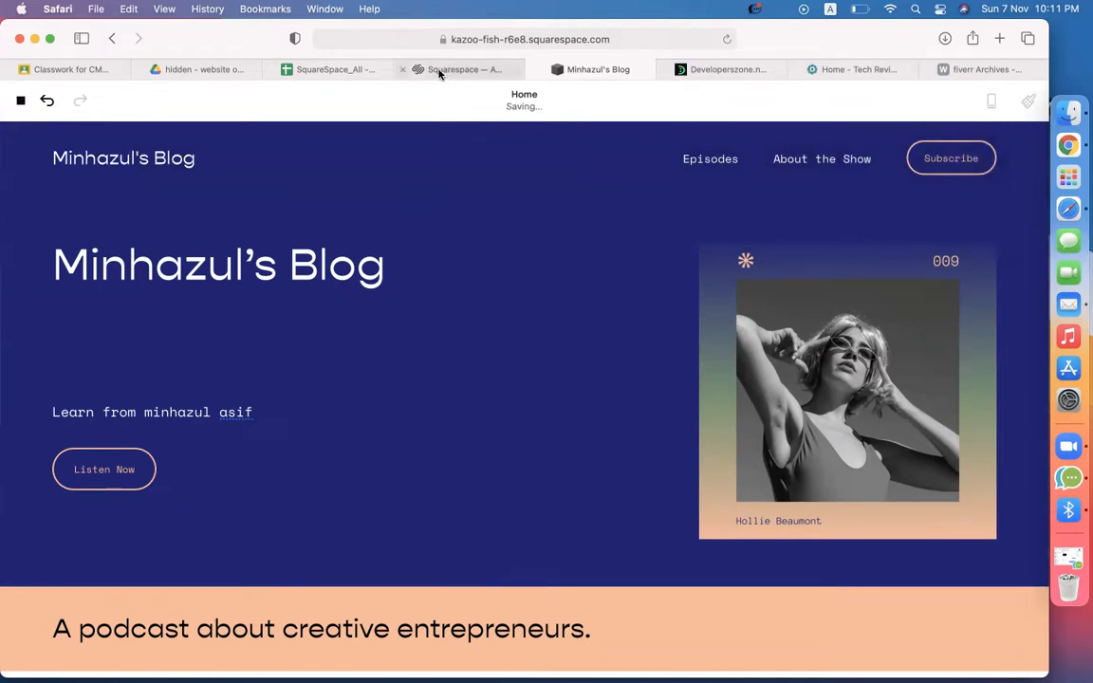
Step: Return to the SquareSpace_All sheet and read the "go to news / blog page" instructions and their example screenshot
{"action": "left_click", "coordinate": [337, 70]}
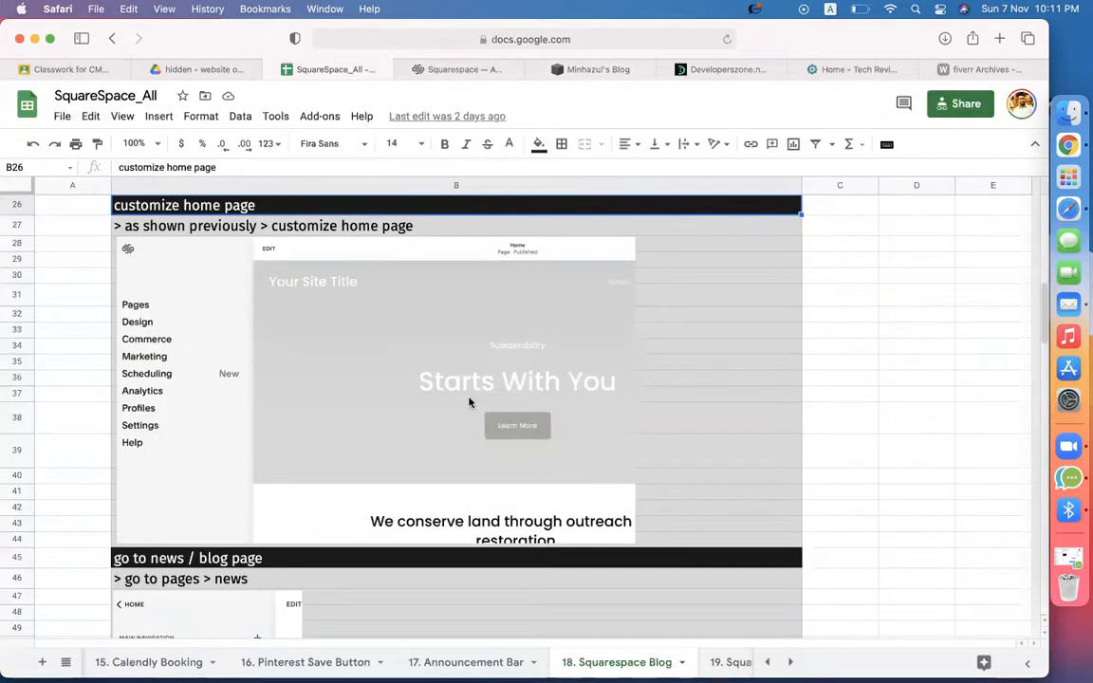
{"action": "scroll", "coordinate": [469, 402], "scroll_direction": "down", "scroll_amount": 6}
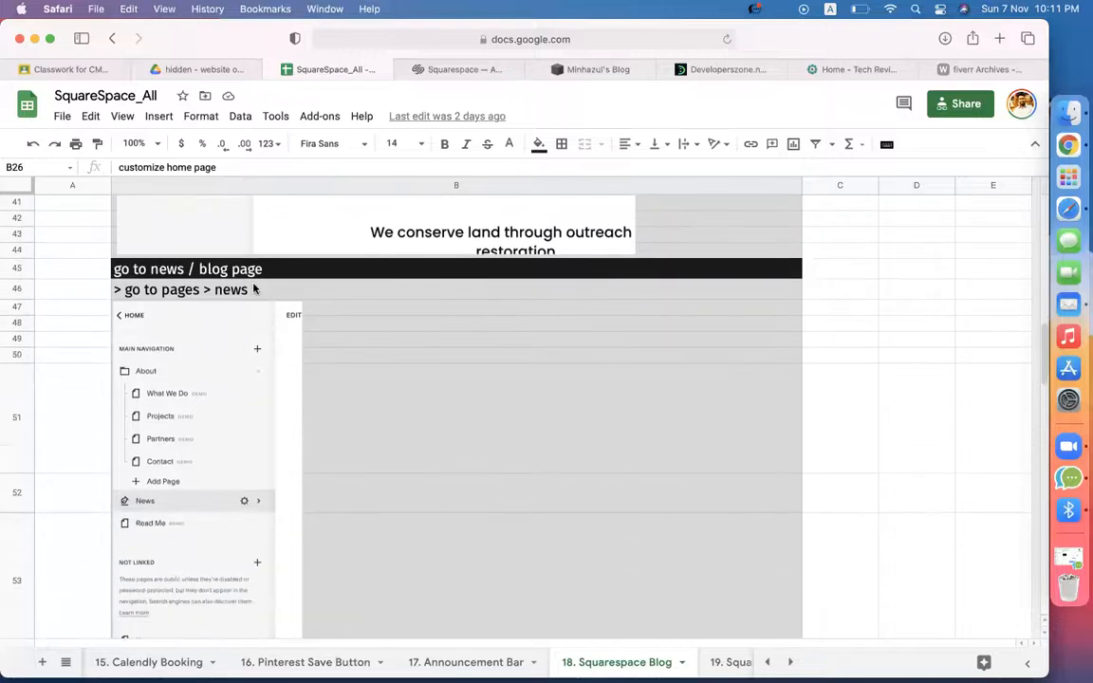
{"action": "left_click", "coordinate": [221, 275]}
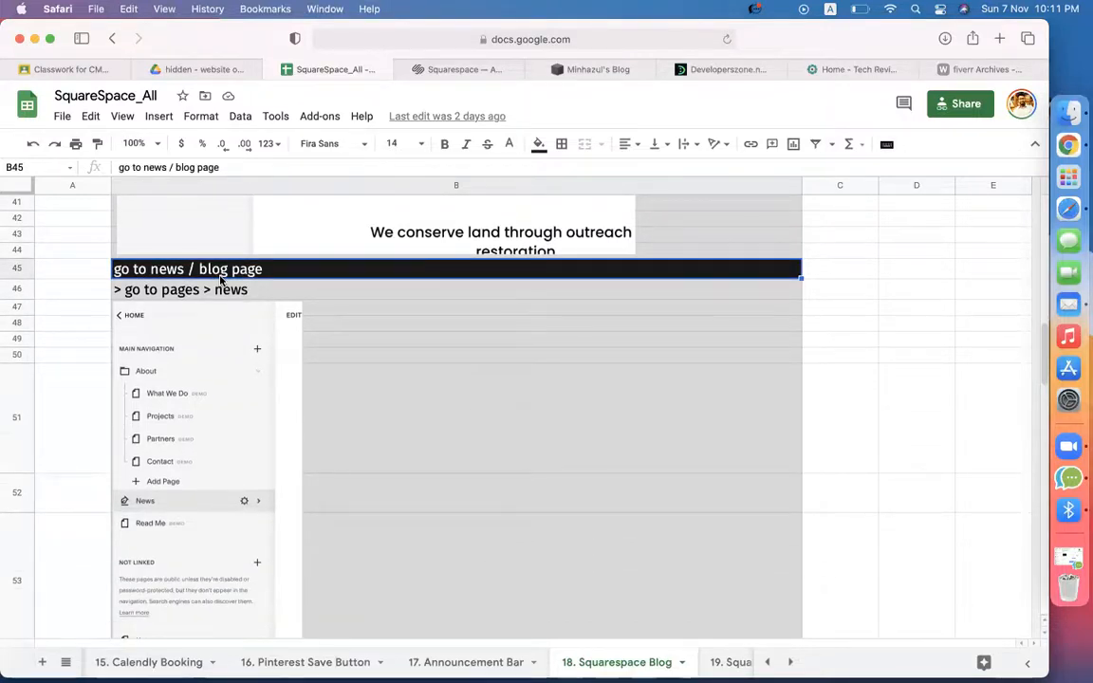
{"action": "left_click", "coordinate": [245, 289]}
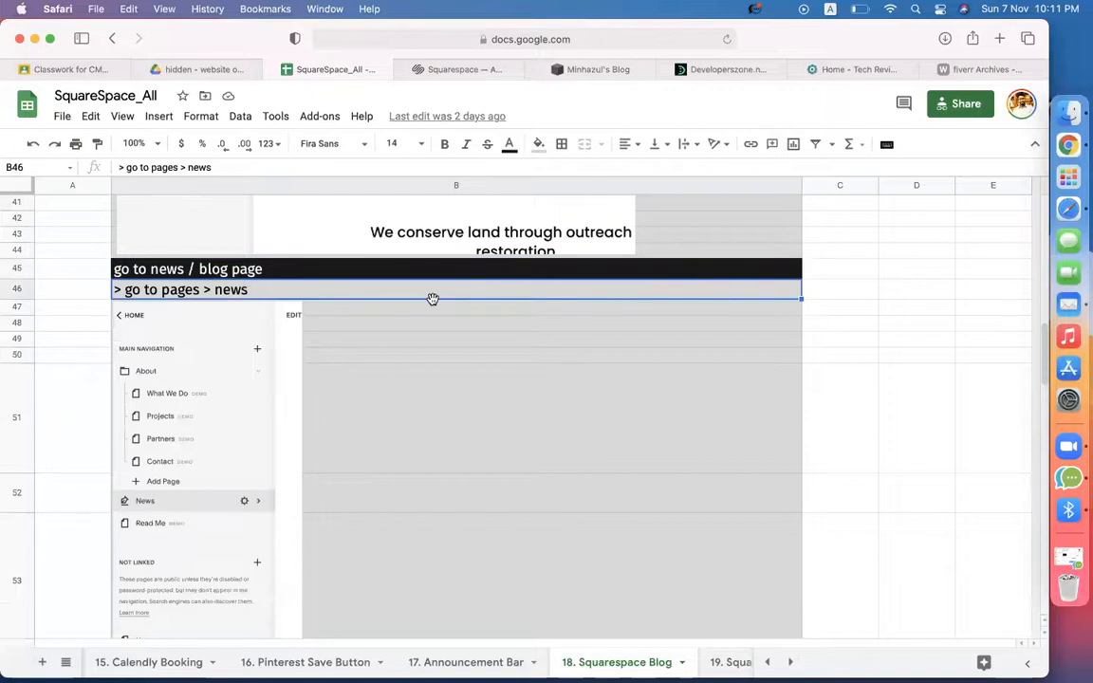
{"action": "scroll", "coordinate": [431, 300], "scroll_direction": "down", "scroll_amount": 1}
Step: Open the Squarespace site's pages list and compare it with the sheet's page navigation example
{"action": "left_click", "coordinate": [579, 67]}
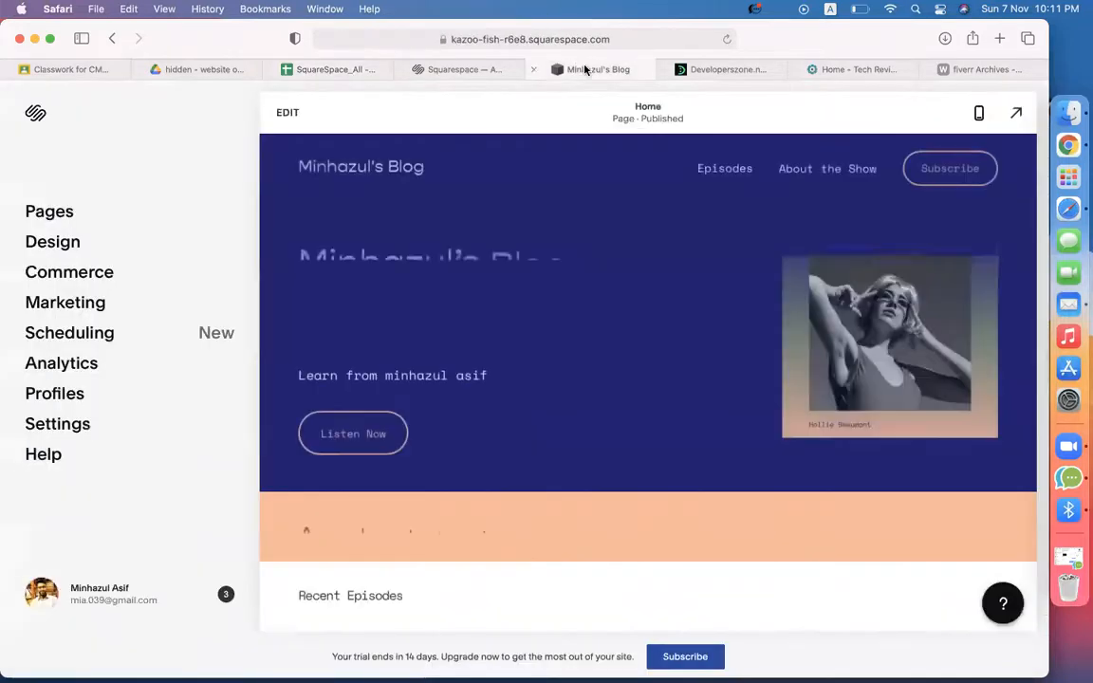
{"action": "left_click", "coordinate": [58, 212]}
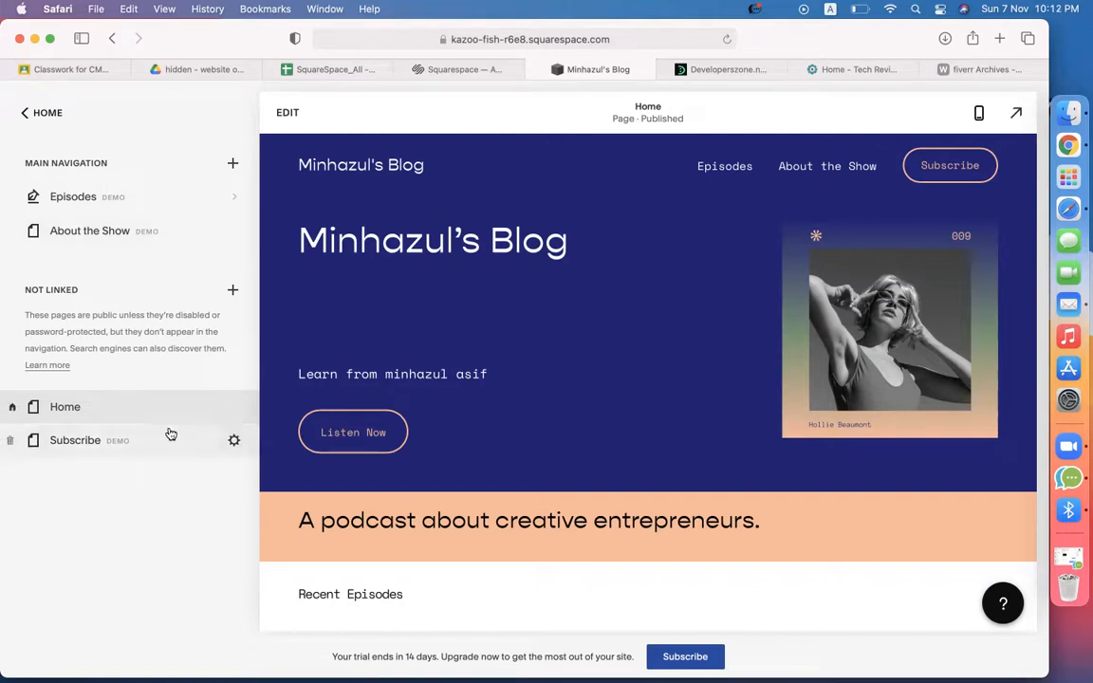
{"action": "left_click", "coordinate": [324, 72]}
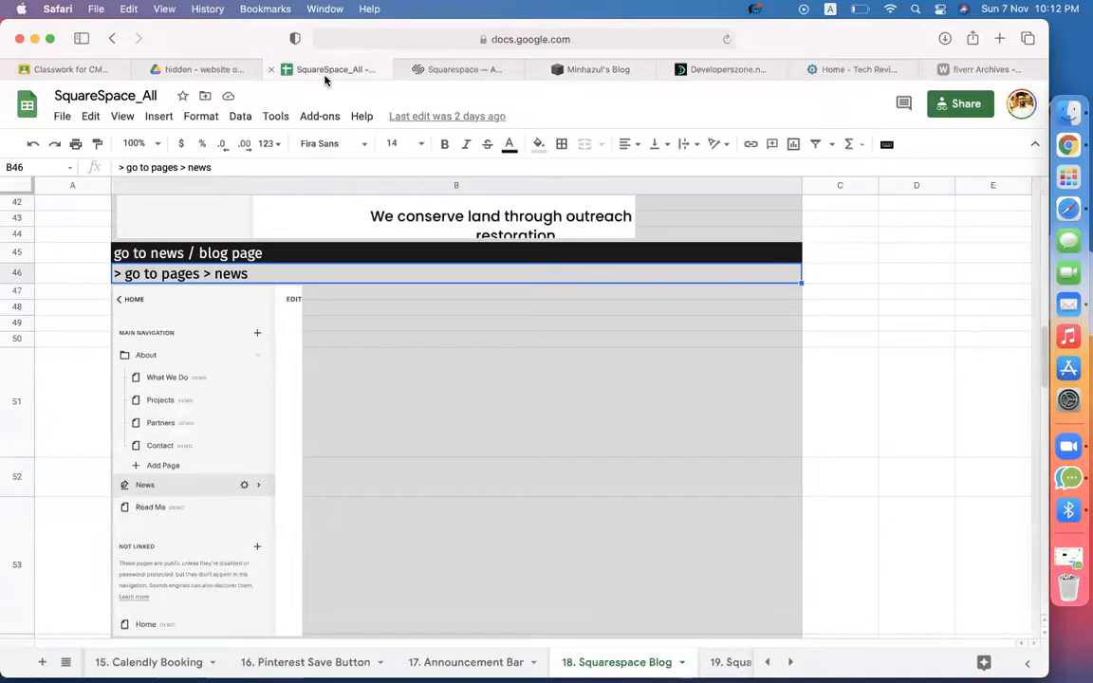
{"action": "left_click", "coordinate": [464, 70]}
{"action": "left_click", "coordinate": [558, 70]}
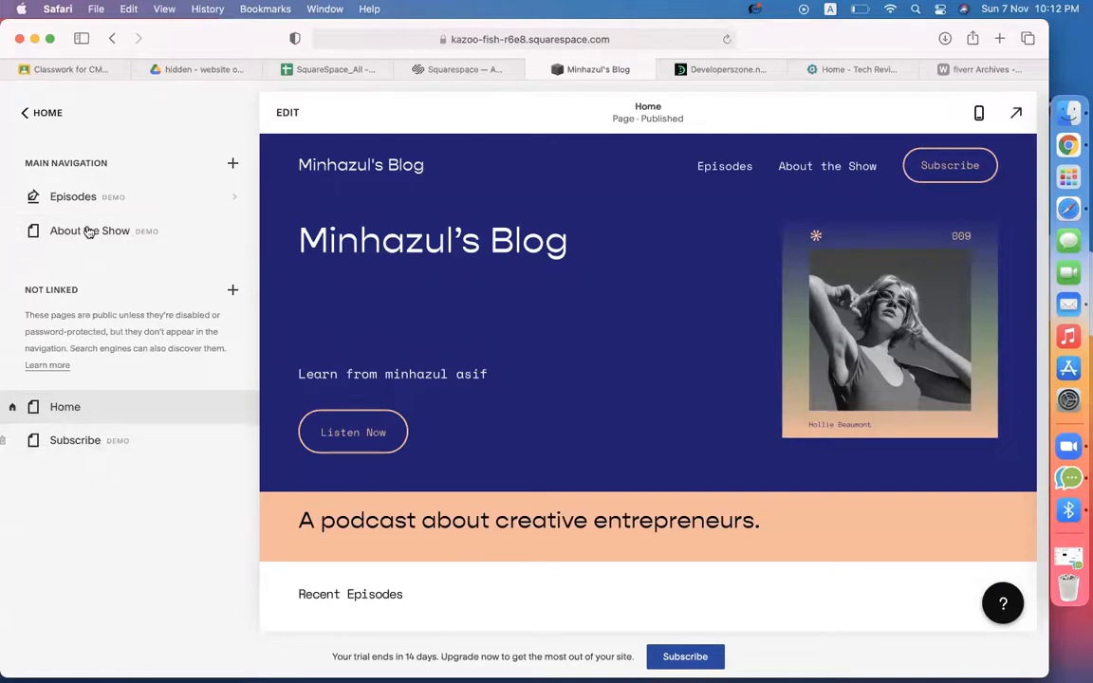
Step: Examine the About the Show page down to its footer, and preview the Episodes blog page from the main navigation
{"action": "left_click", "coordinate": [195, 229]}
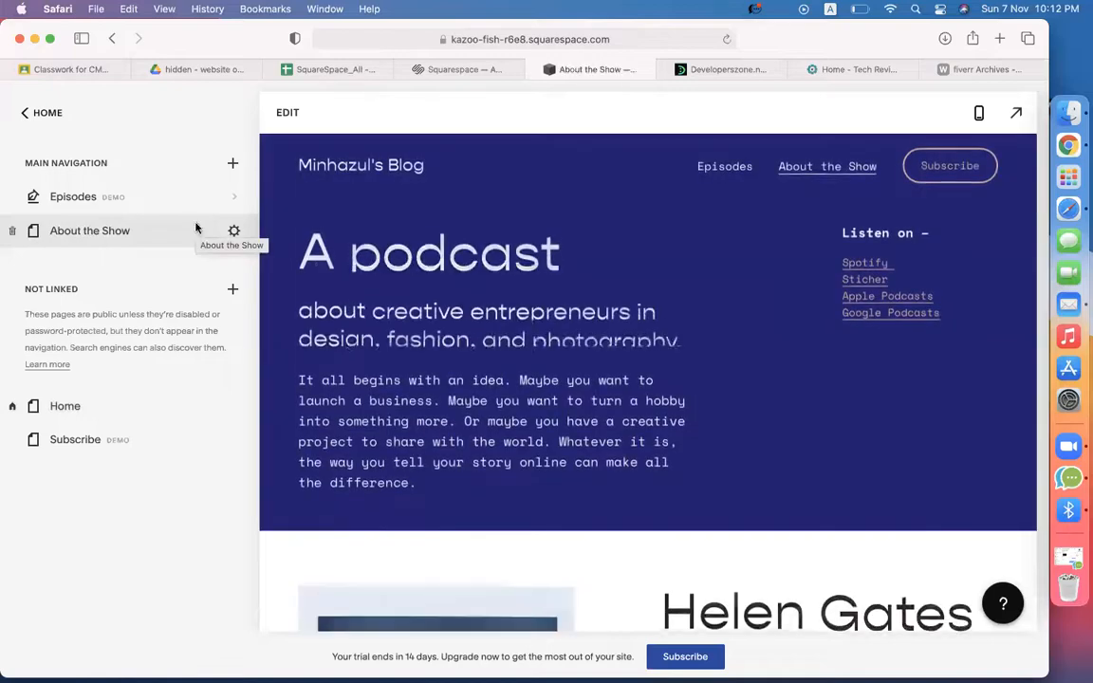
{"action": "scroll", "coordinate": [433, 336], "scroll_direction": "down", "scroll_amount": 3}
{"action": "scroll", "coordinate": [434, 342], "scroll_direction": "down", "scroll_amount": 4}
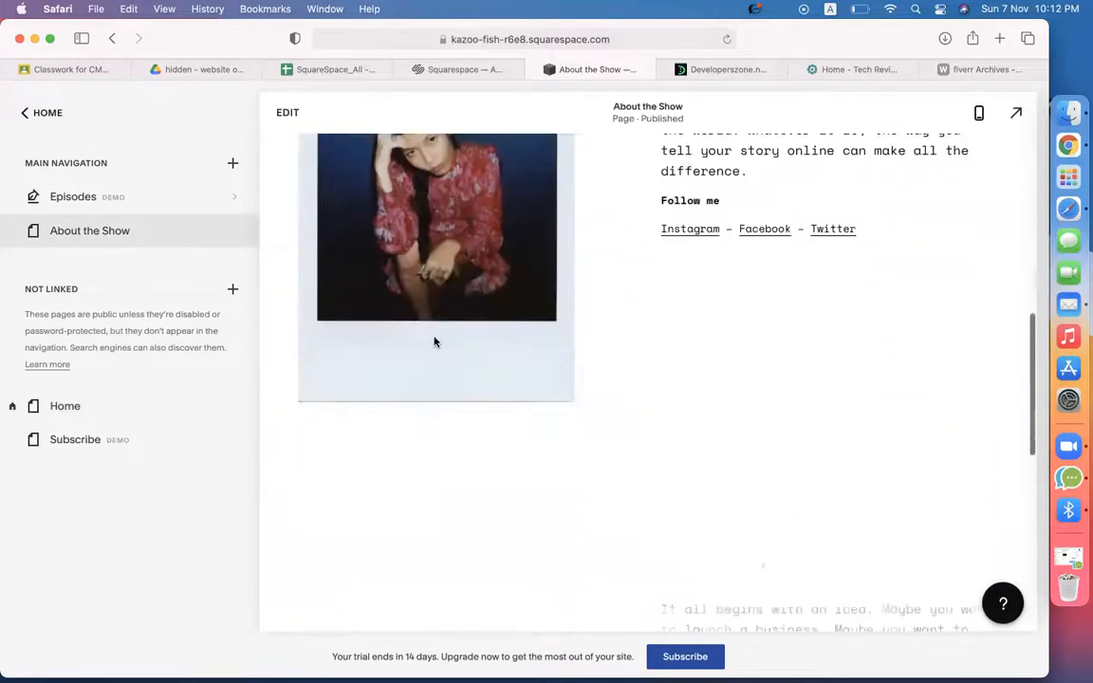
{"action": "scroll", "coordinate": [434, 341], "scroll_direction": "down", "scroll_amount": 8}
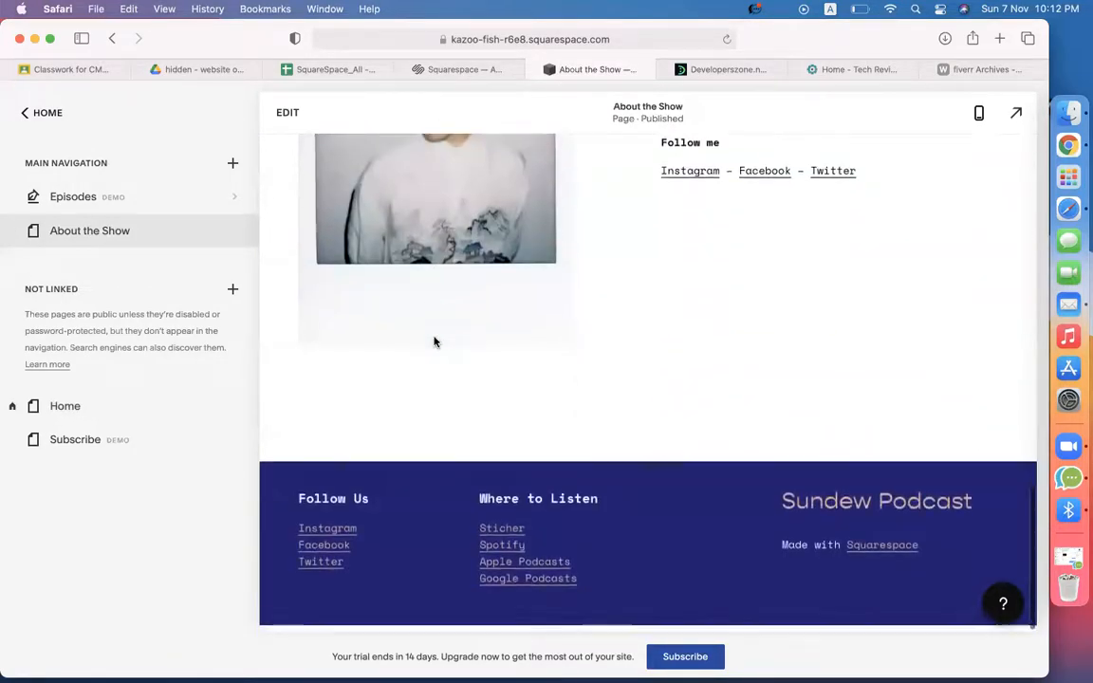
{"action": "scroll", "coordinate": [435, 342], "scroll_direction": "up", "scroll_amount": 15}
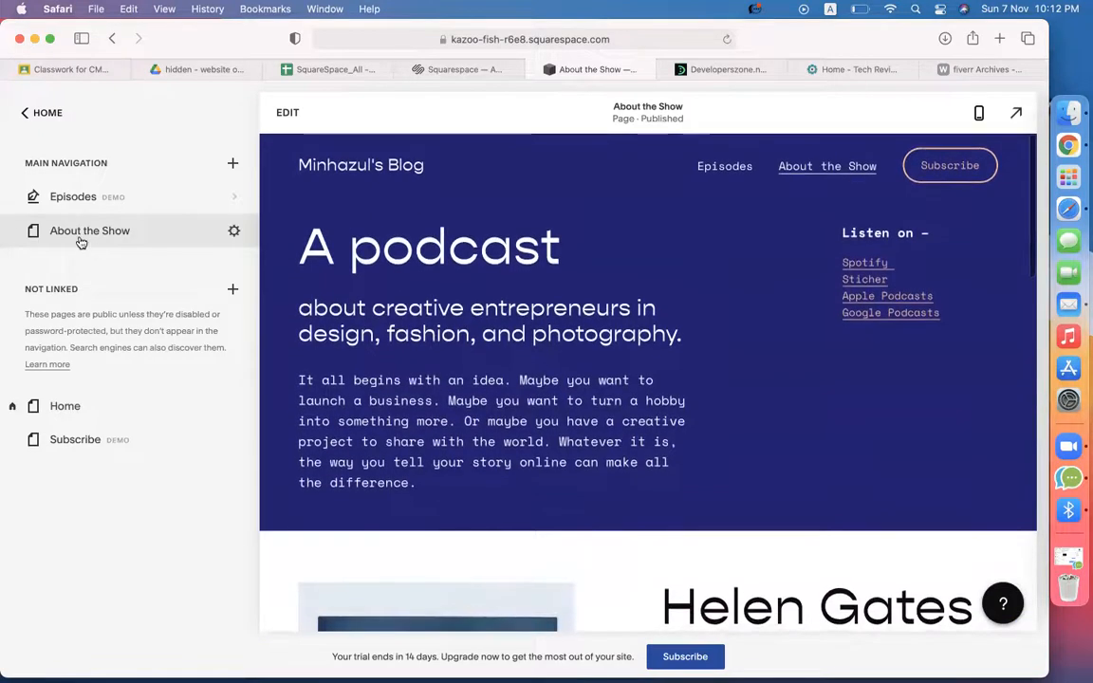
{"action": "left_click", "coordinate": [81, 213]}
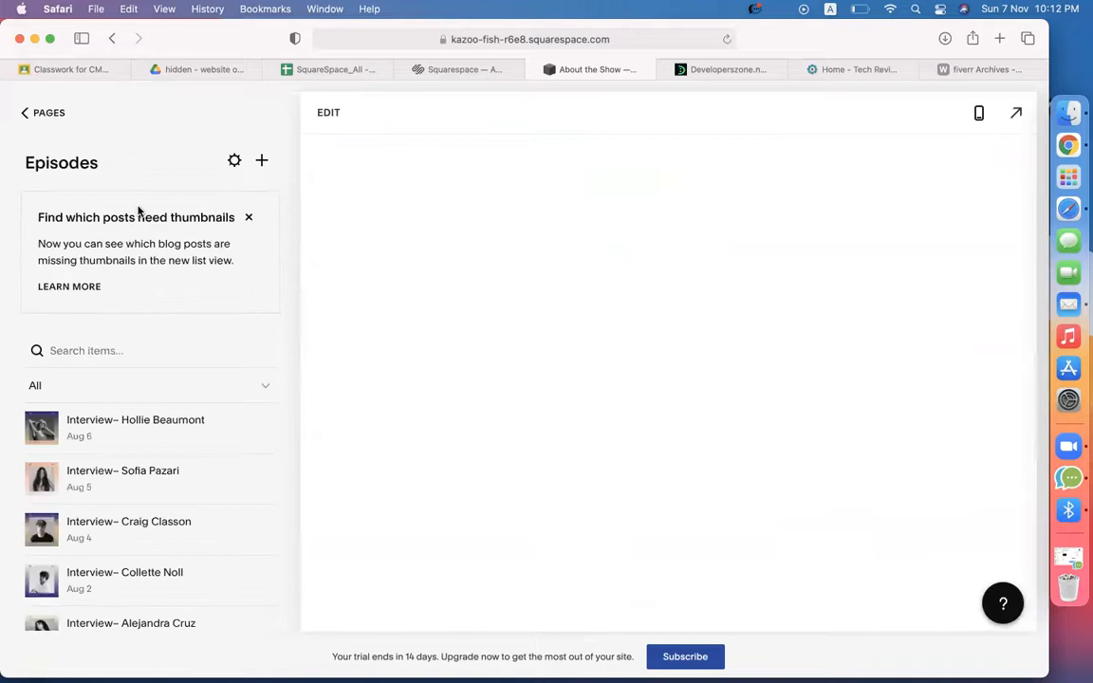
{"action": "left_click", "coordinate": [45, 114]}
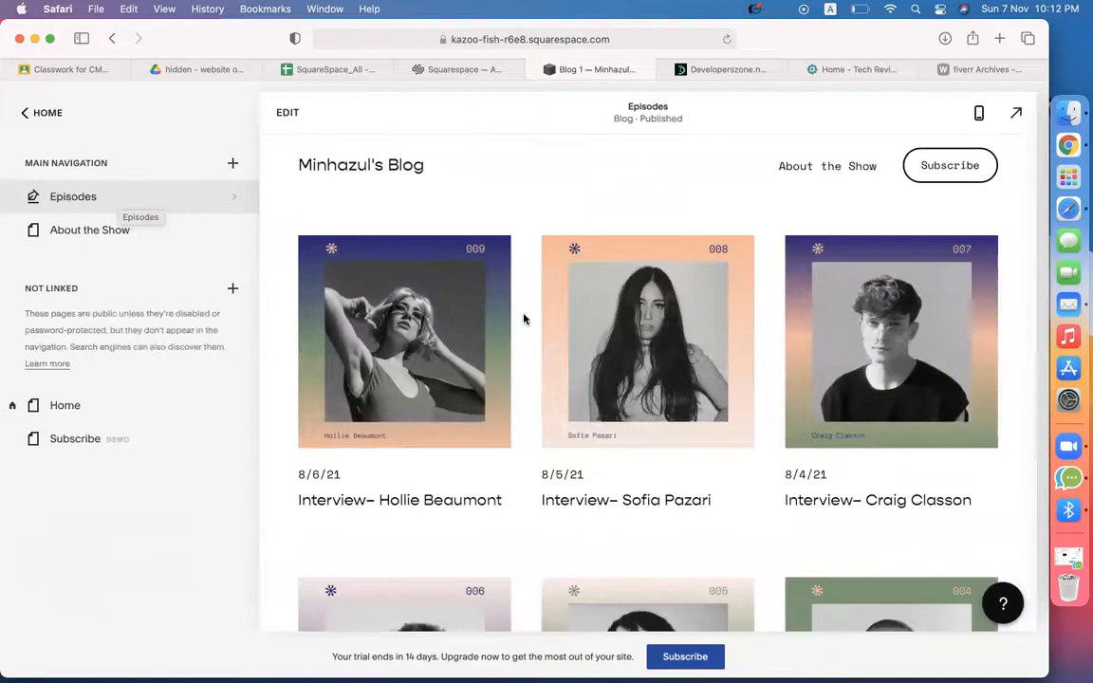
Step: Look over the Episodes blog page and preview the About the Show, Home and Subscribe pages
{"action": "scroll", "coordinate": [524, 319], "scroll_direction": "down", "scroll_amount": 10}
{"action": "scroll", "coordinate": [524, 319], "scroll_direction": "up", "scroll_amount": 10}
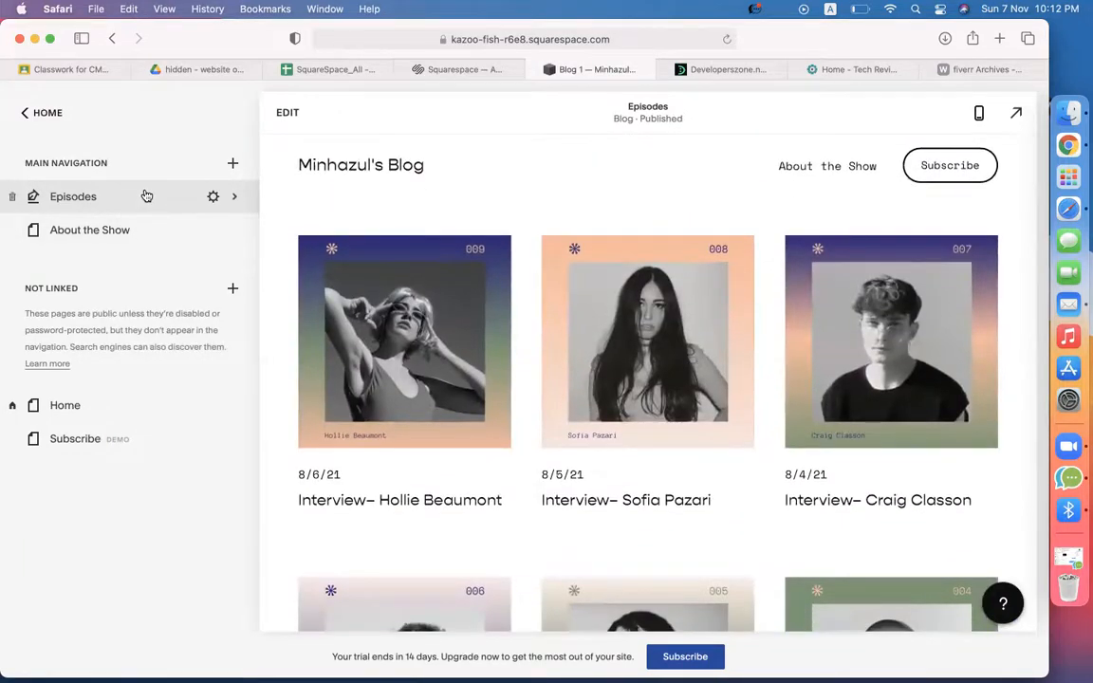
{"action": "left_click", "coordinate": [140, 242]}
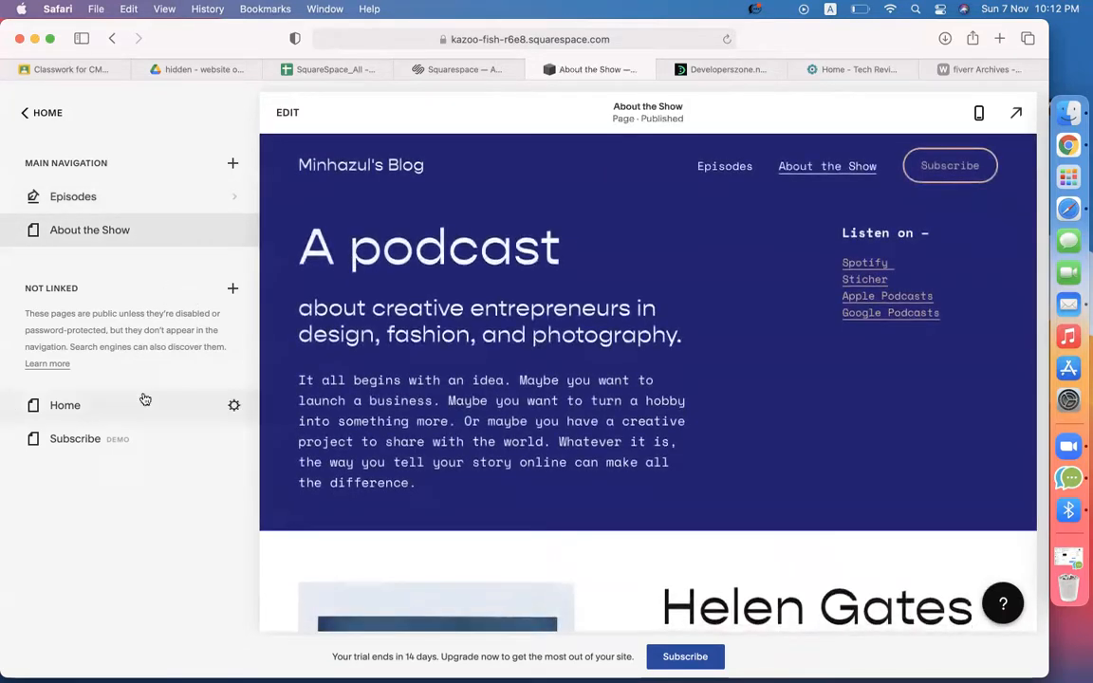
{"action": "scroll", "coordinate": [654, 378], "scroll_direction": "down", "scroll_amount": 10}
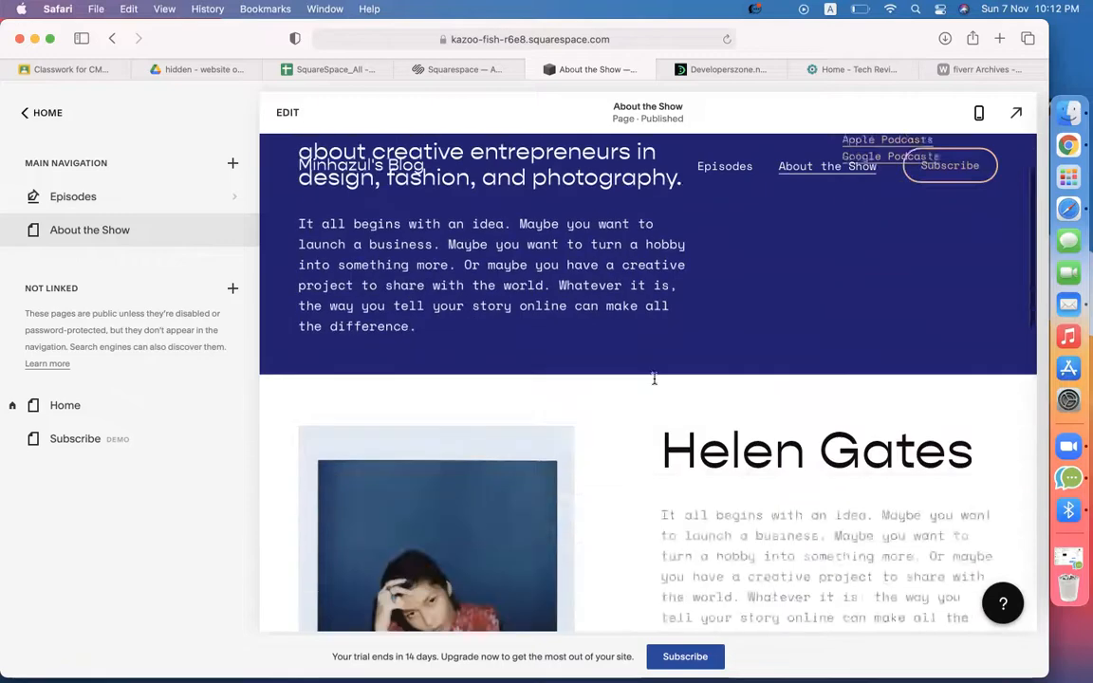
{"action": "scroll", "coordinate": [654, 379], "scroll_direction": "up", "scroll_amount": 10}
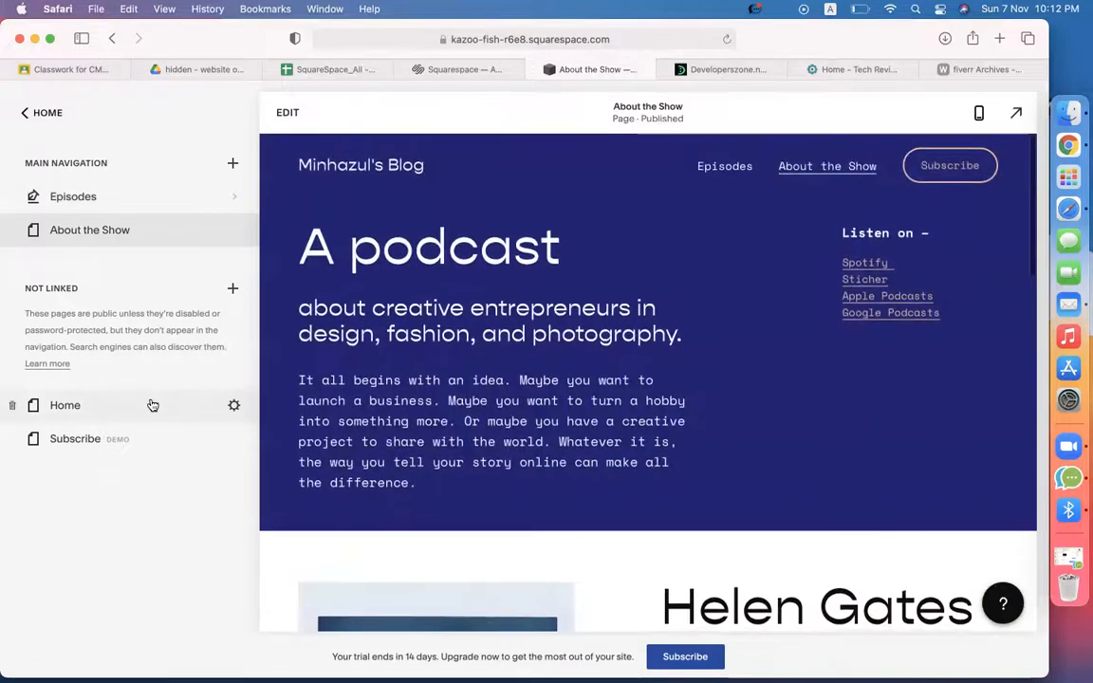
{"action": "left_click", "coordinate": [153, 405]}
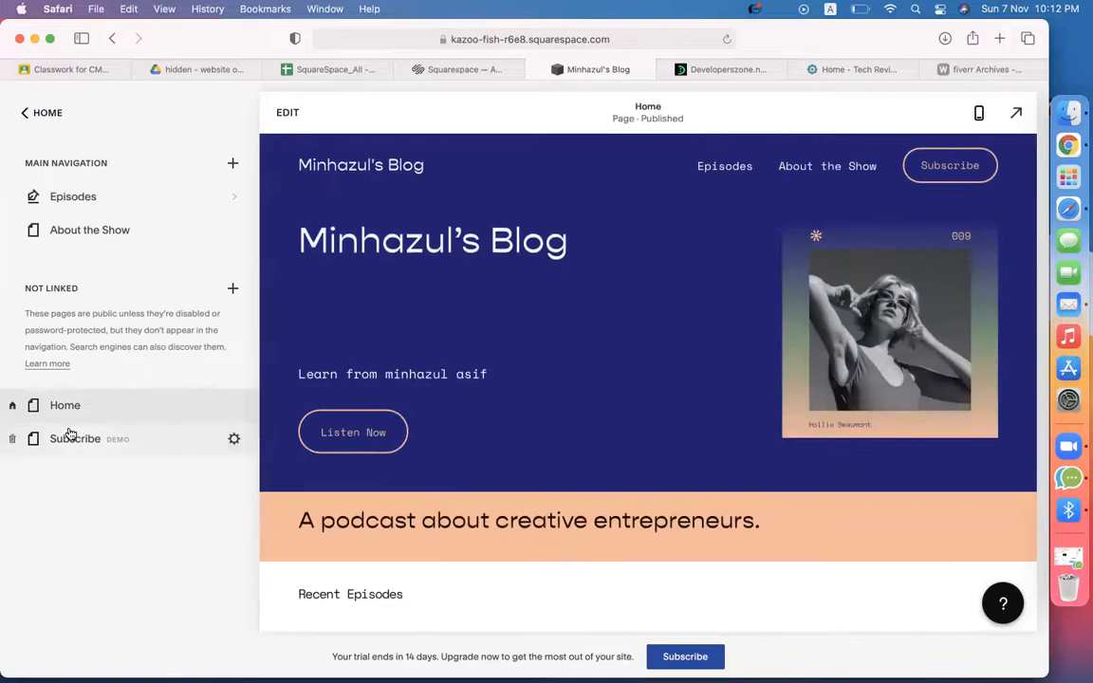
{"action": "left_click", "coordinate": [68, 436]}
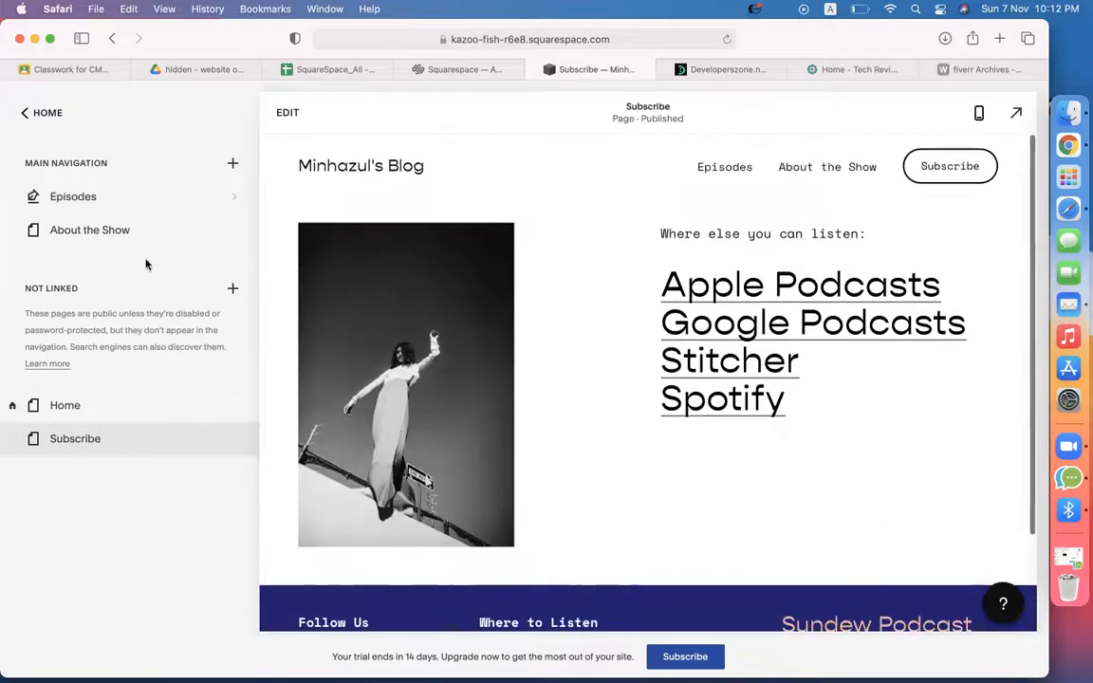
Step: Open the Episodes blog collection and look through its list of interview posts
{"action": "left_click", "coordinate": [79, 198]}
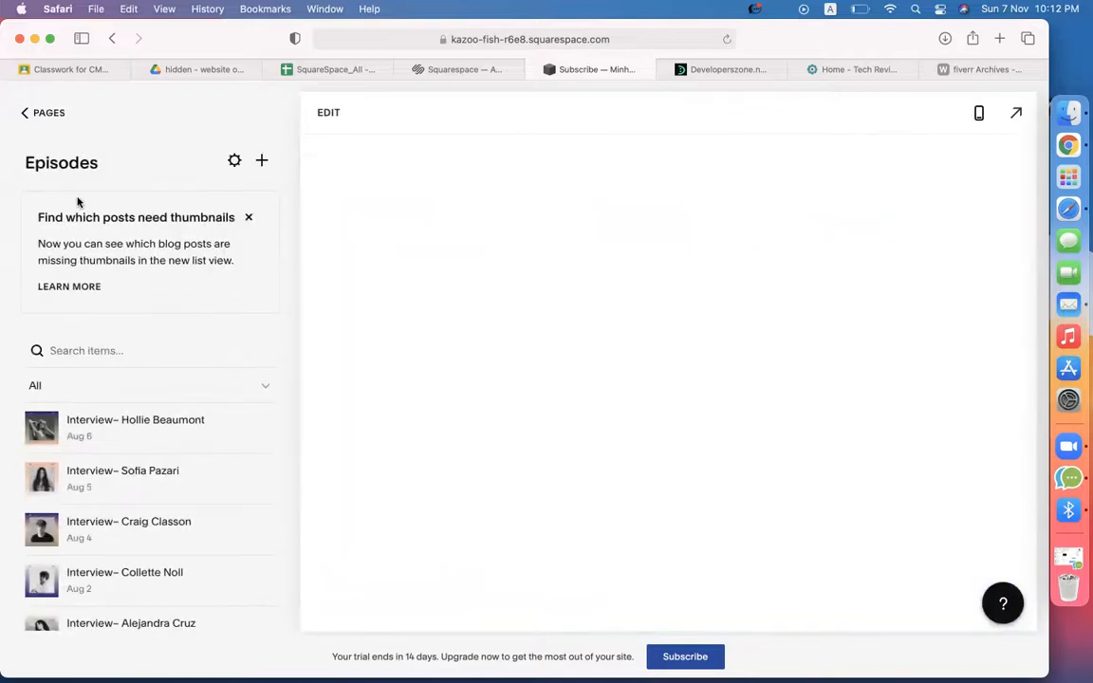
{"action": "scroll", "coordinate": [107, 546], "scroll_direction": "down", "scroll_amount": 4}
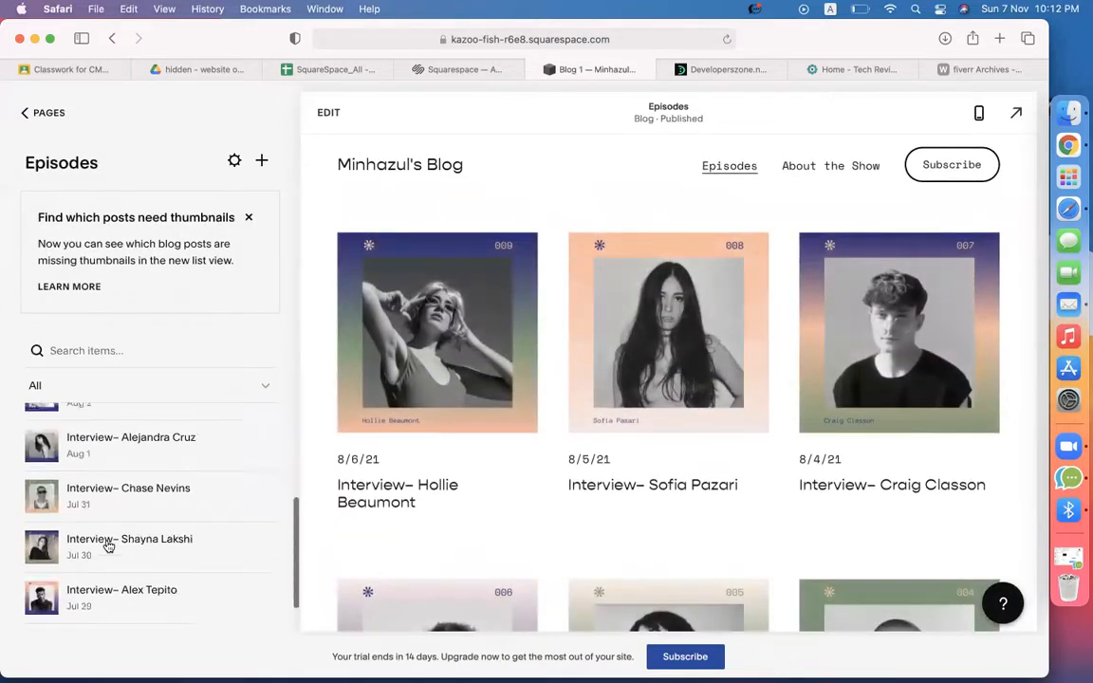
{"action": "scroll", "coordinate": [108, 479], "scroll_direction": "up", "scroll_amount": 4}
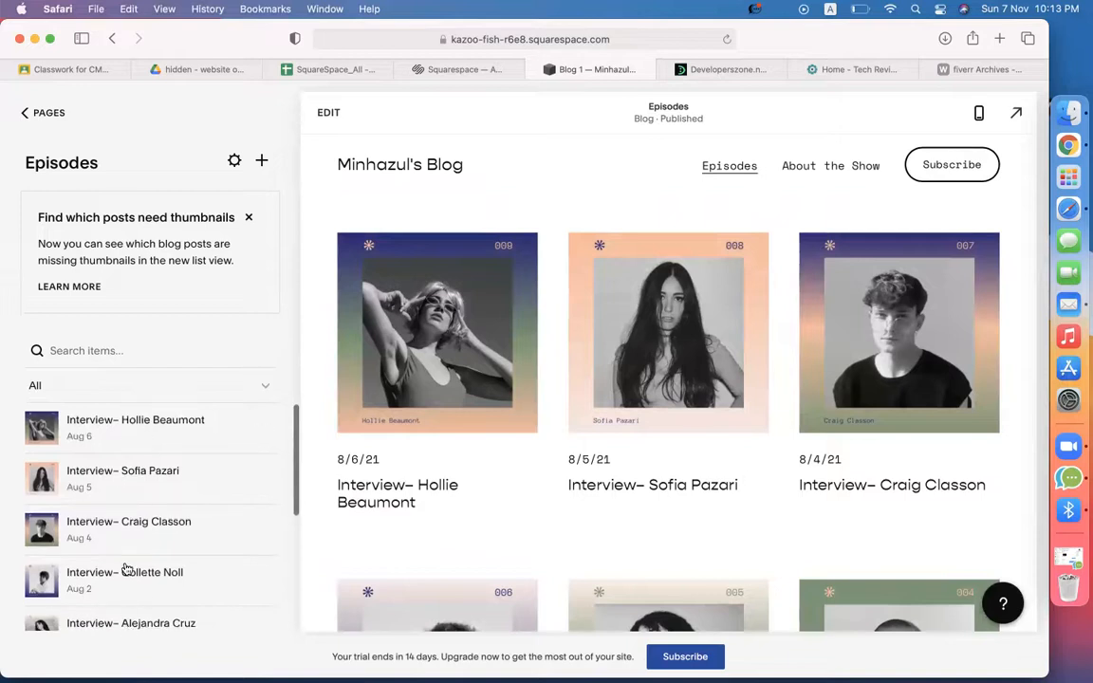
Step: In the Episodes blog settings, set the page title and navigation title to "Blogs" and the URL slug to /blogs, and save
{"action": "left_click", "coordinate": [235, 163]}
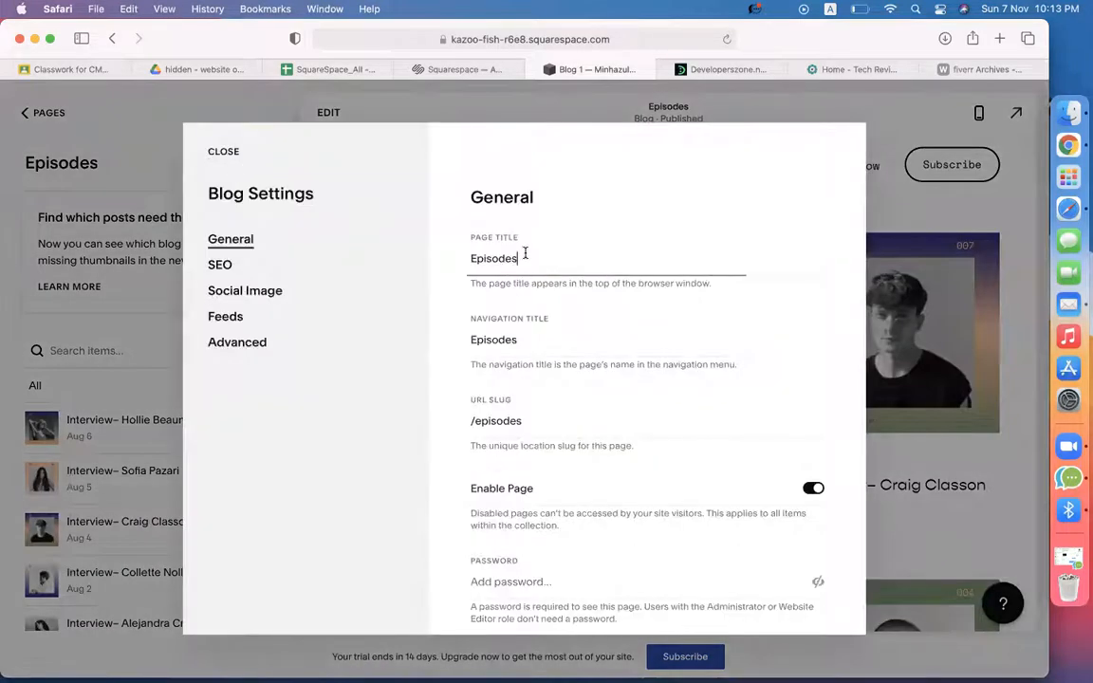
{"action": "double_click", "coordinate": [523, 256]}
{"action": "key", "text": "BackSpace"}
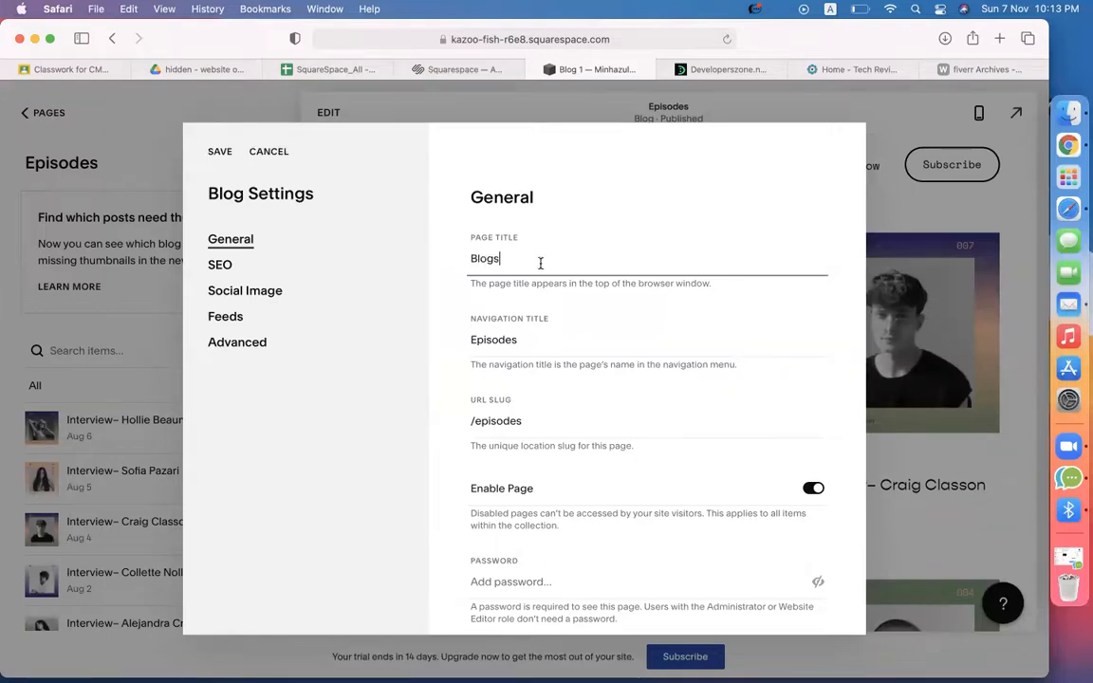
{"action": "double_click", "coordinate": [535, 341]}
{"action": "type", "text": "Blogs"}
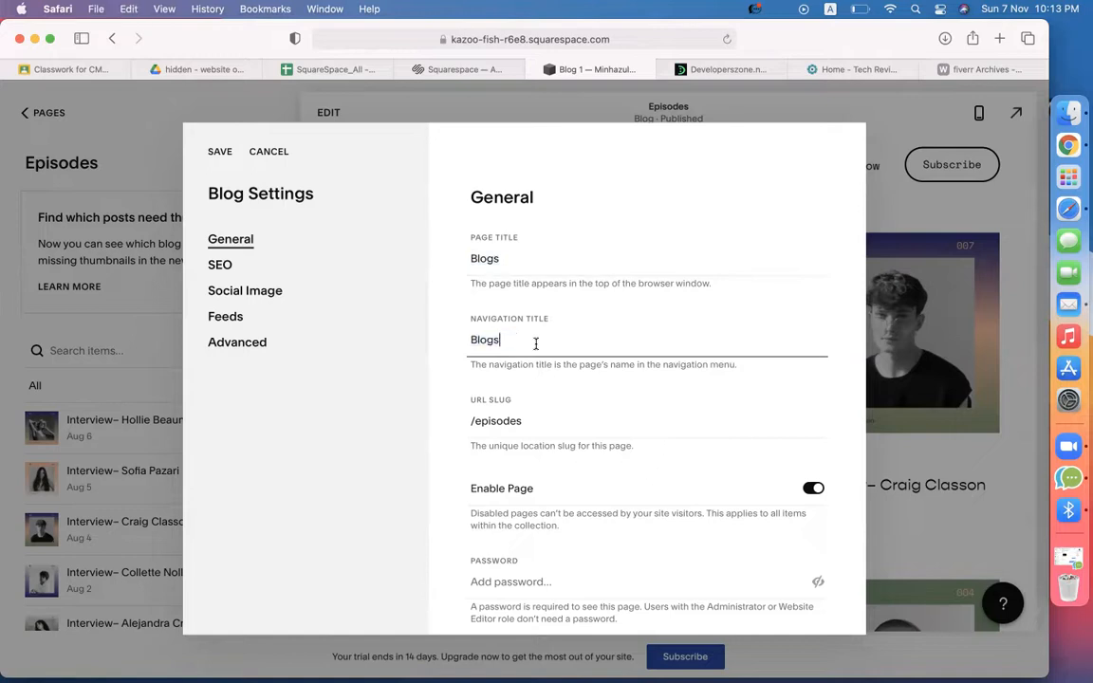
{"action": "left_click", "coordinate": [527, 419]}
{"action": "double_click", "coordinate": [493, 420]}
{"action": "type", "text": "blogs"}
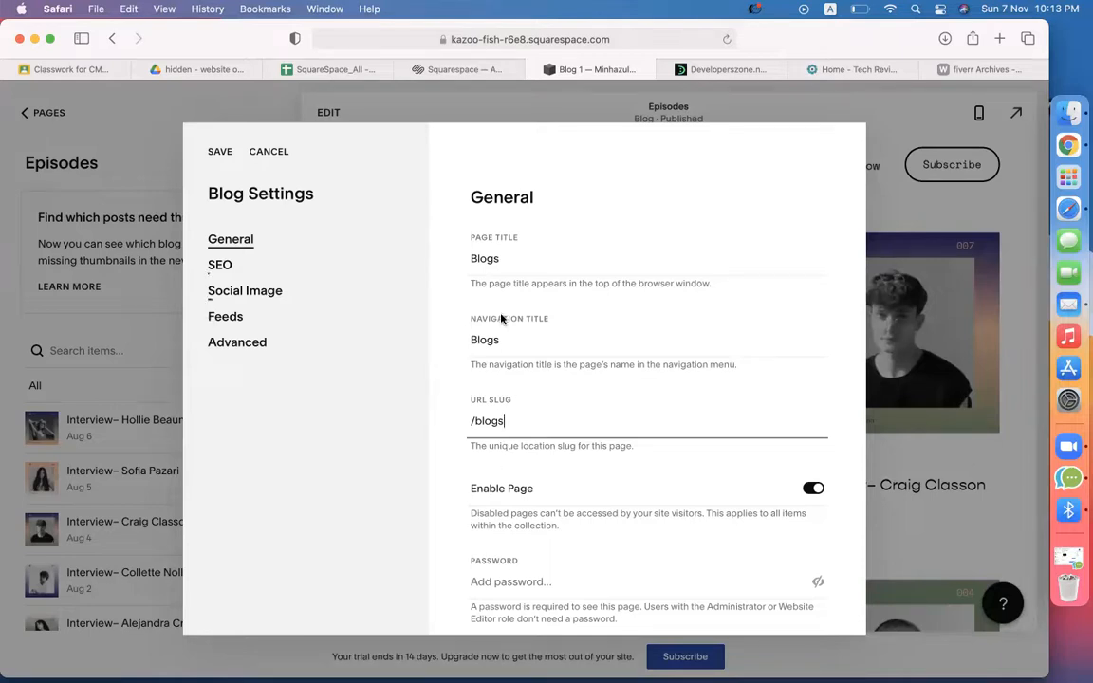
{"action": "left_click", "coordinate": [220, 152]}
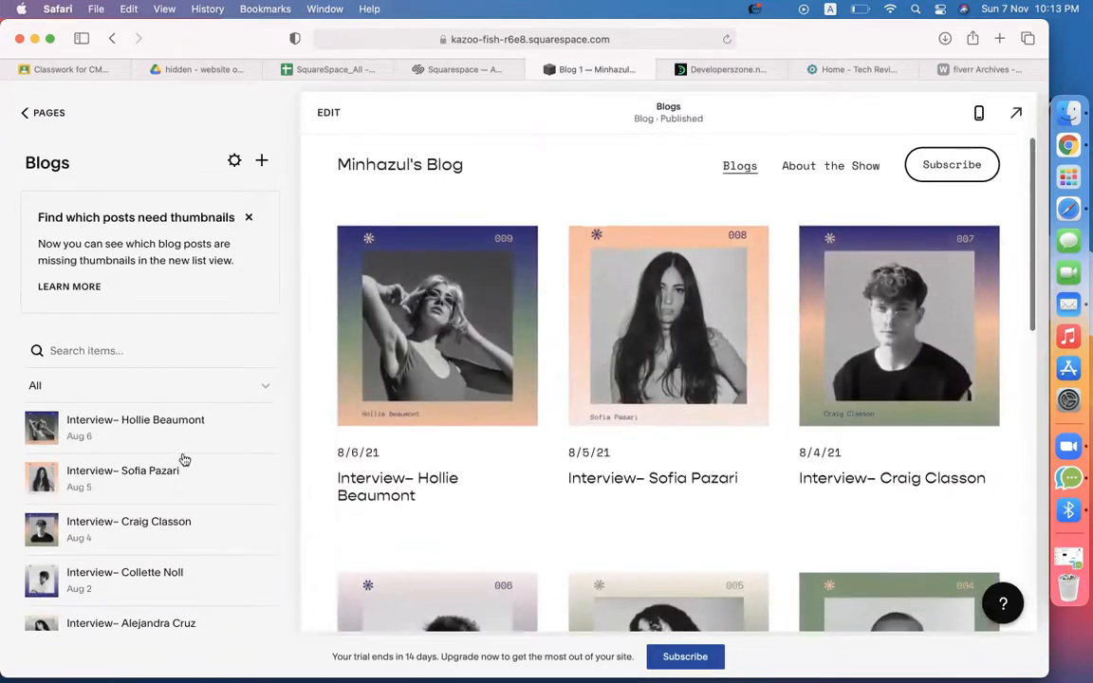
Step: Review the Blogs collection's post list and its page preview
{"action": "scroll", "coordinate": [151, 475], "scroll_direction": "down", "scroll_amount": 3}
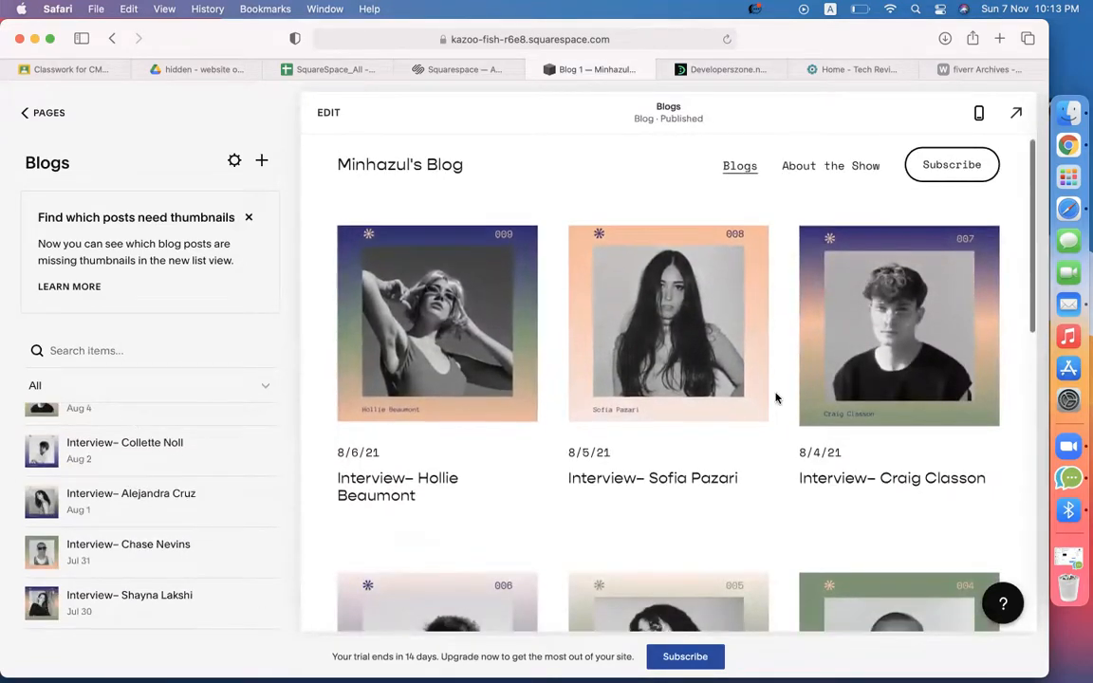
{"action": "scroll", "coordinate": [776, 398], "scroll_direction": "down", "scroll_amount": 10}
{"action": "scroll", "coordinate": [189, 529], "scroll_direction": "up", "scroll_amount": 3}
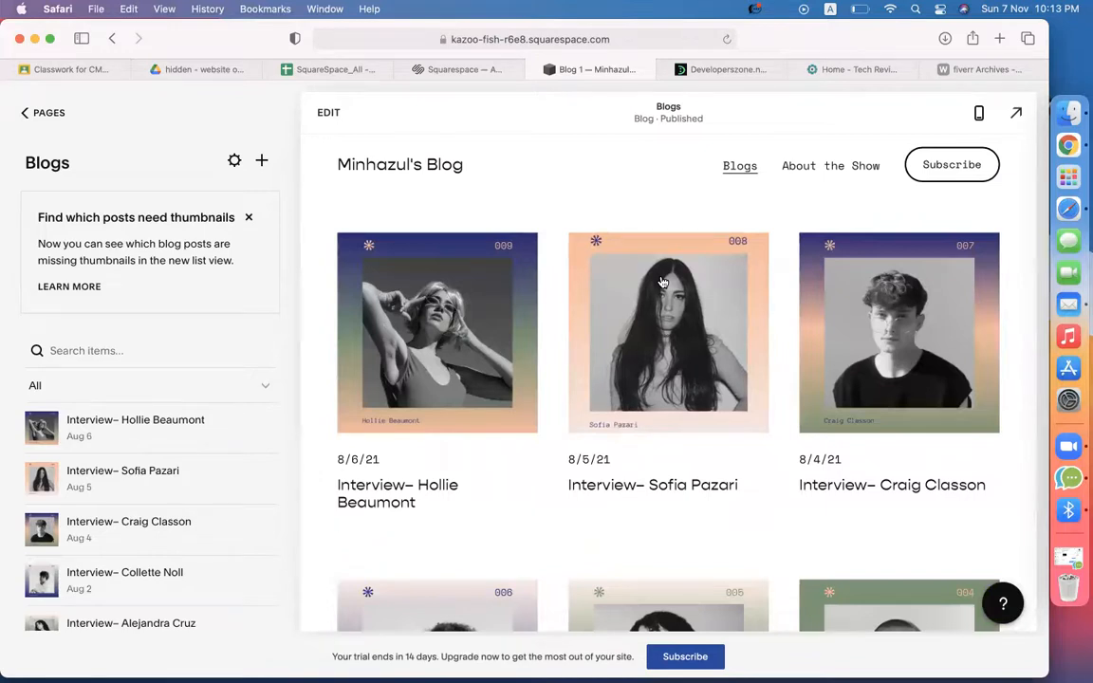
Step: Load codemanbd.com in a new browser tab
{"action": "left_click", "coordinate": [999, 38]}
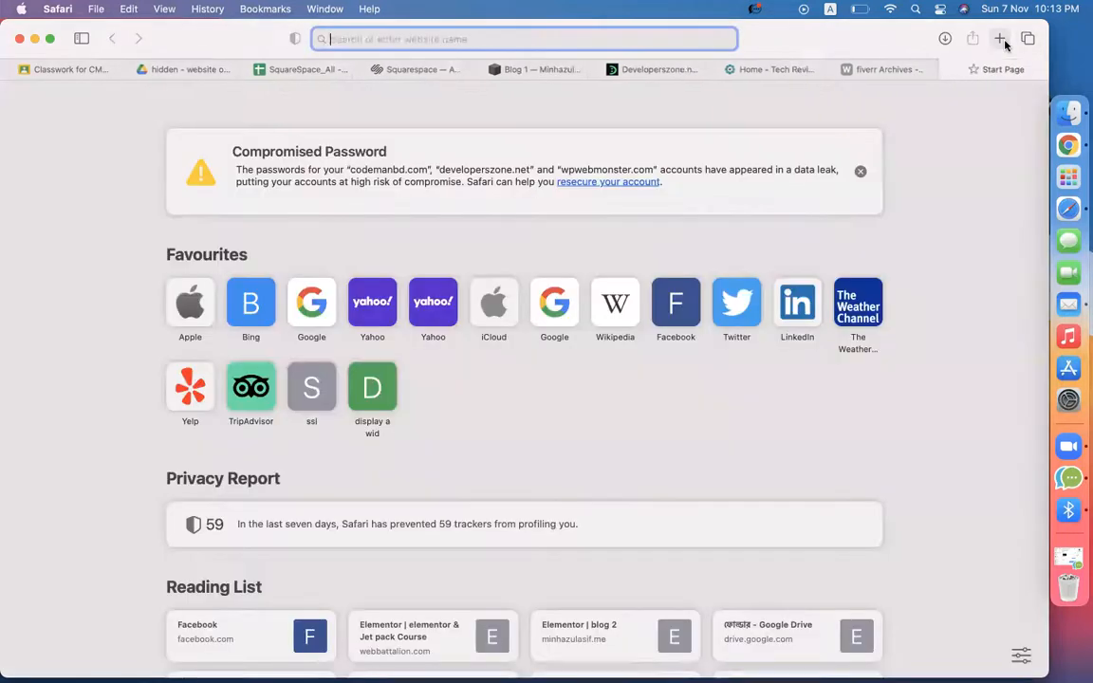
{"action": "type", "text": "codemanb"}
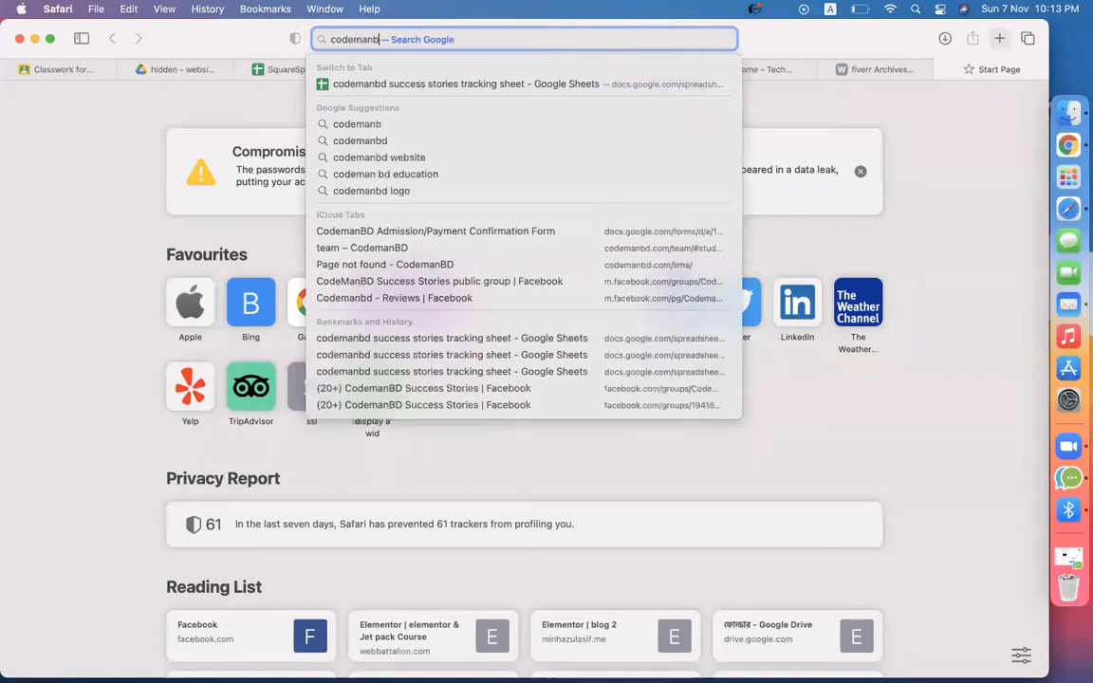
{"action": "type", "text": "d.com"}
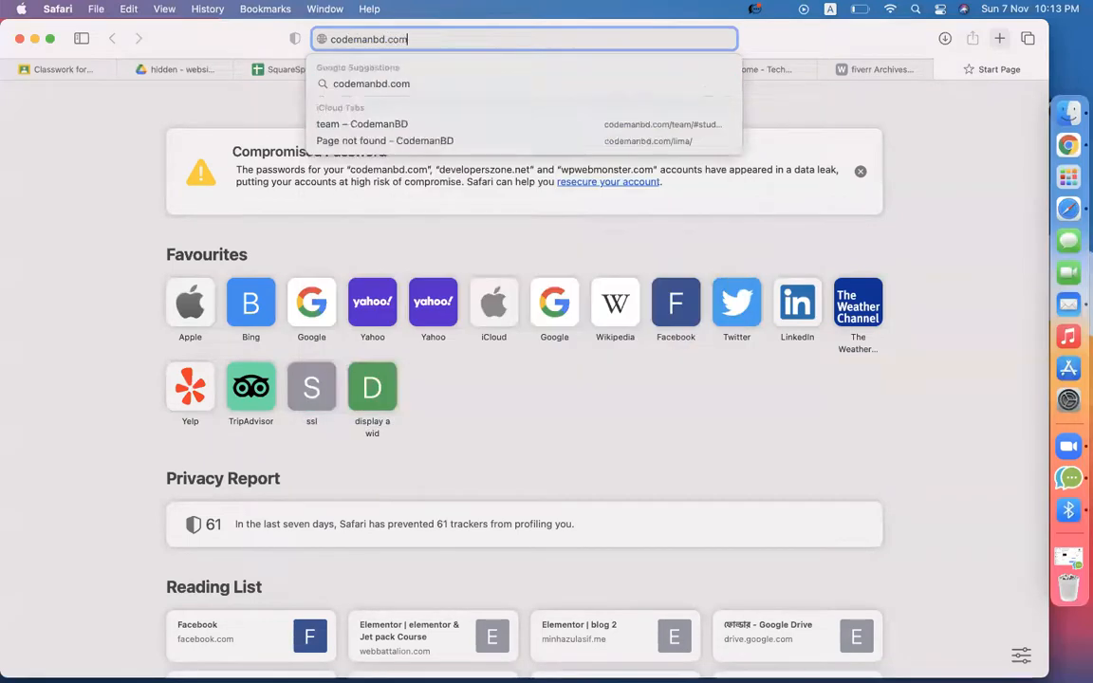
{"action": "key", "text": "Return"}
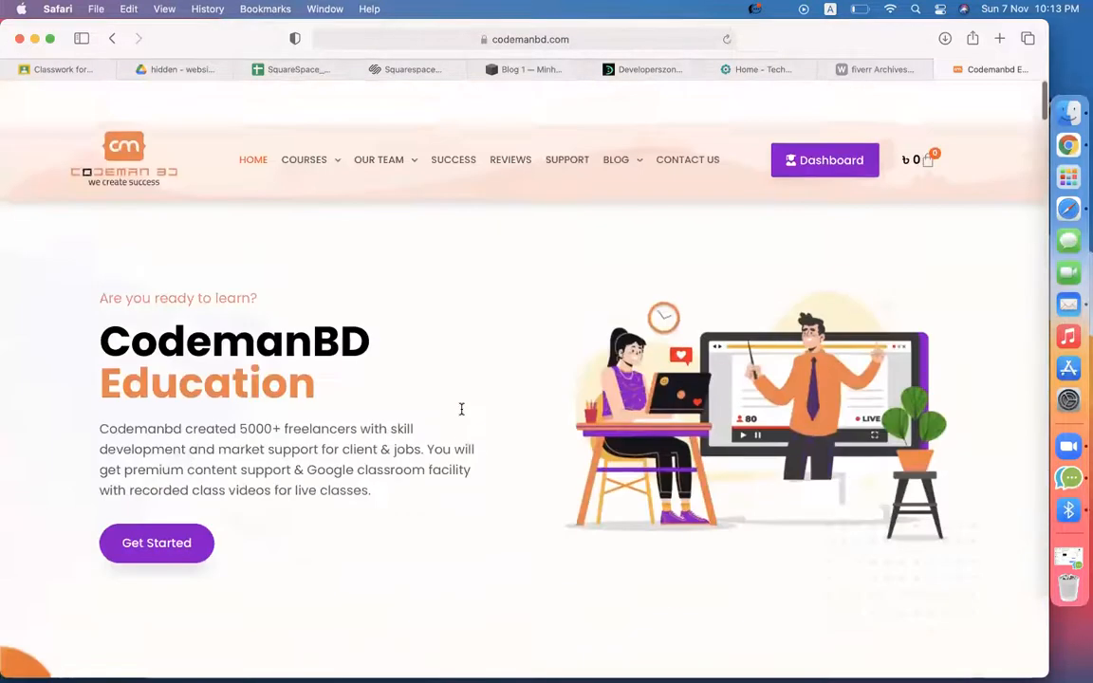
Step: Check the blog categories in the CodemanBD navigation, and examine its blog page's post grid, recent posts and categories
{"action": "mouse_move", "coordinate": [617, 127]}
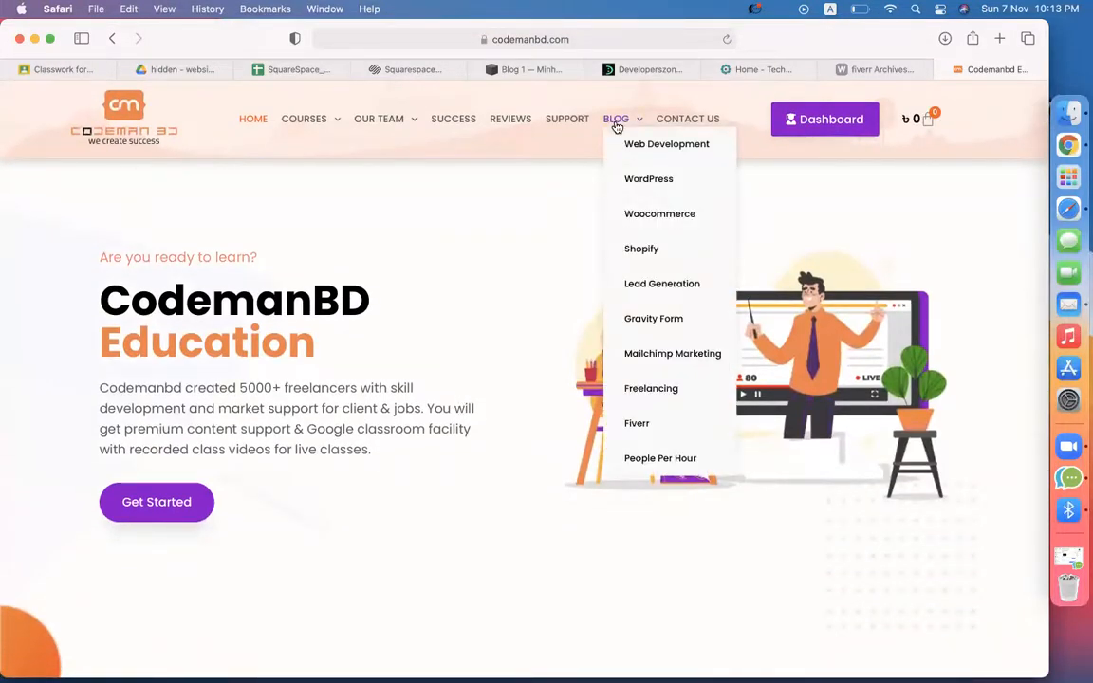
{"action": "left_click", "coordinate": [614, 120]}
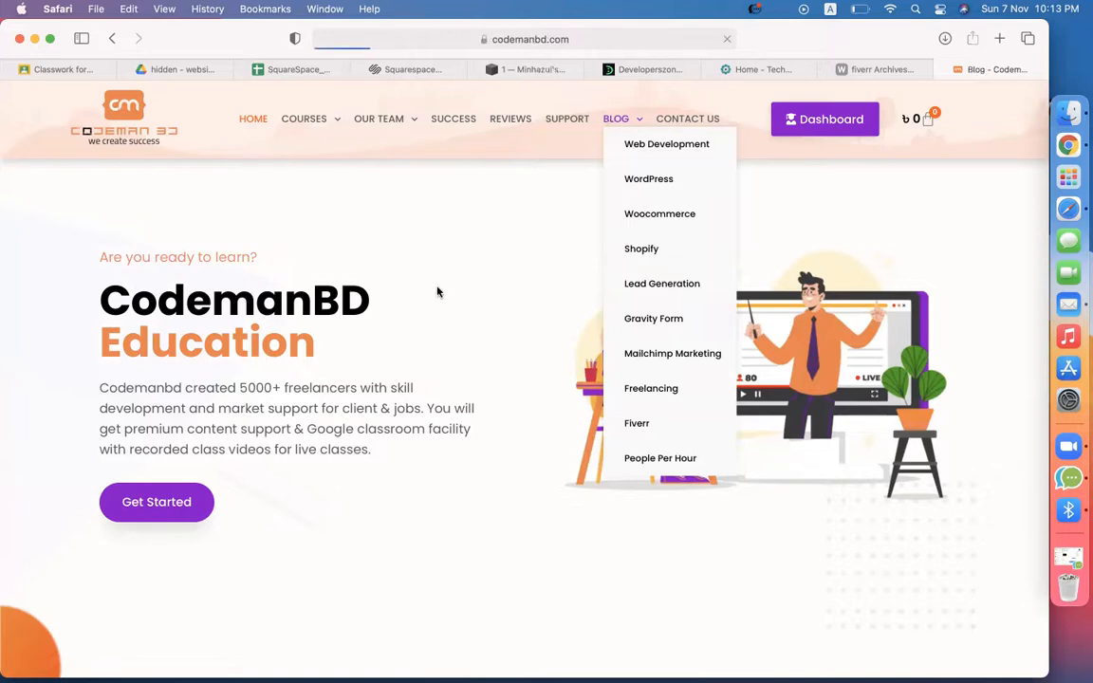
{"action": "scroll", "coordinate": [872, 360], "scroll_direction": "down", "scroll_amount": 10}
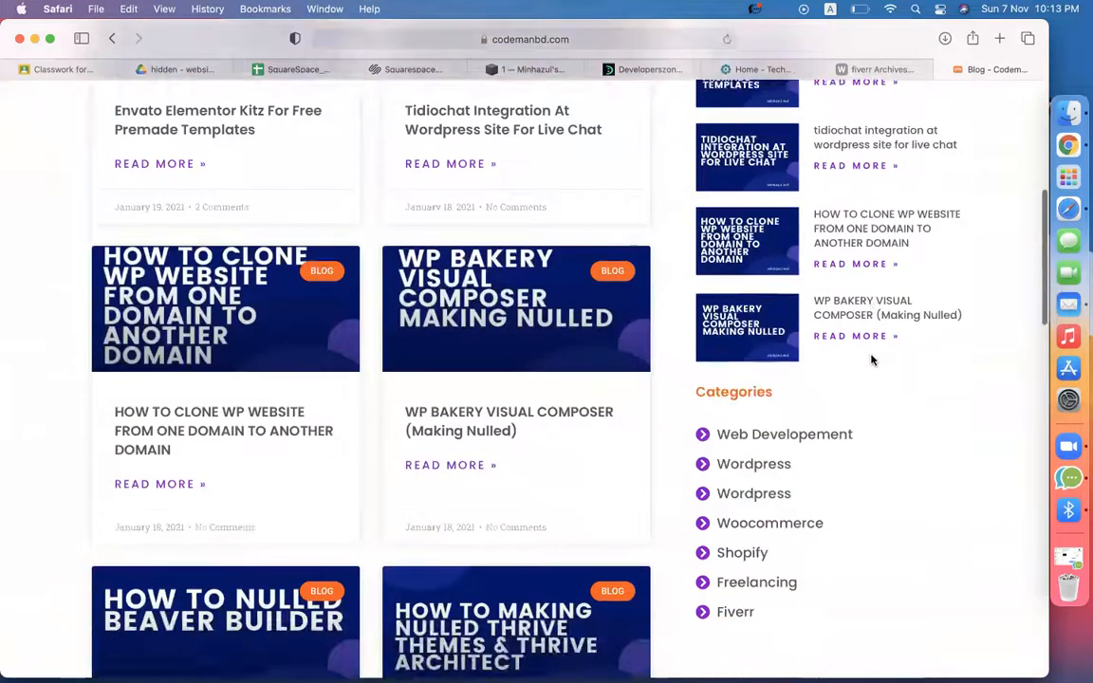
{"action": "scroll", "coordinate": [871, 359], "scroll_direction": "down", "scroll_amount": 10}
{"action": "scroll", "coordinate": [871, 359], "scroll_direction": "up", "scroll_amount": 15}
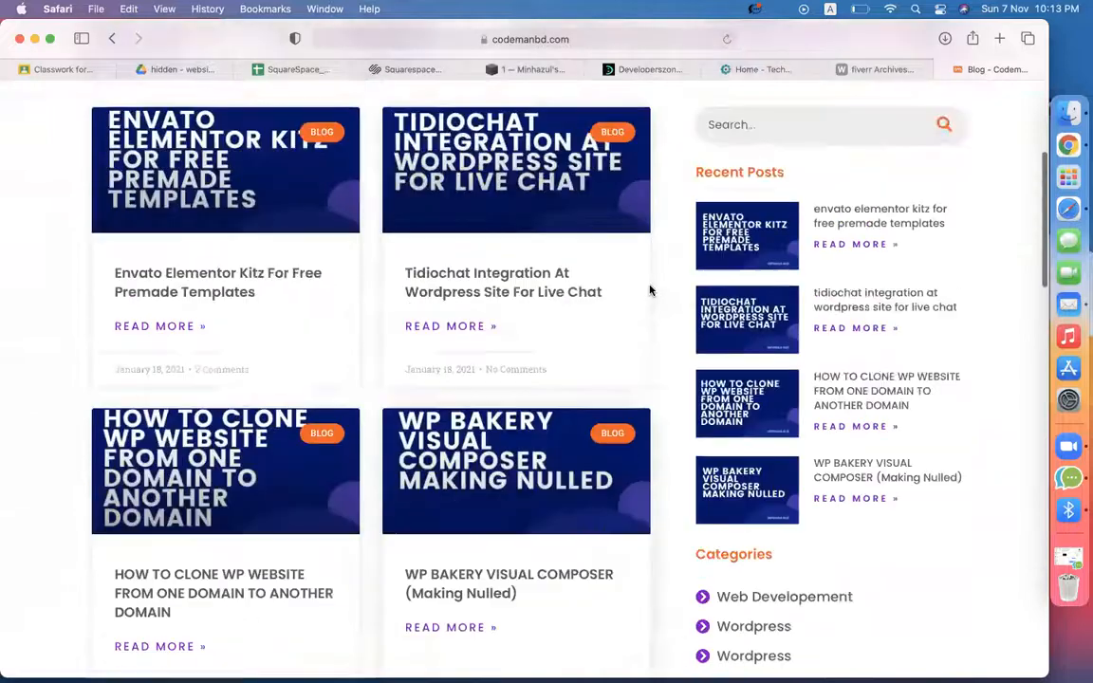
{"action": "scroll", "coordinate": [650, 290], "scroll_direction": "up", "scroll_amount": 5}
Step: Compare the Squarespace Blogs page with the TechReviewed home page and its post layout
{"action": "left_click", "coordinate": [526, 69]}
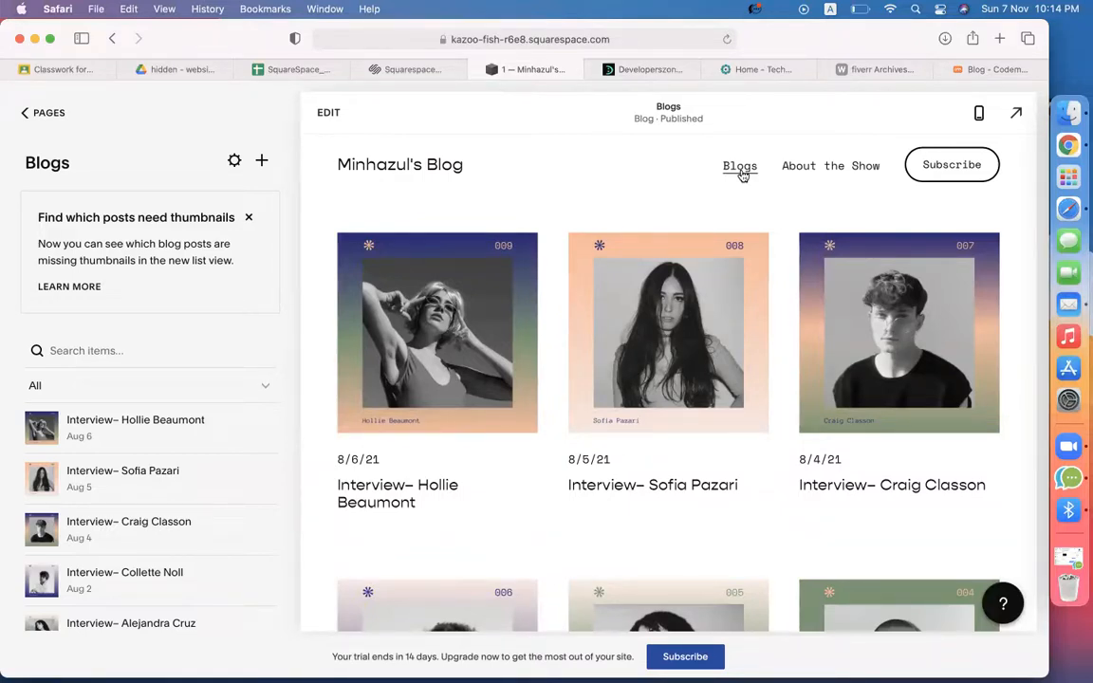
{"action": "left_click", "coordinate": [740, 69]}
{"action": "right_click", "coordinate": [512, 286]}
{"action": "left_click", "coordinate": [7, 636]}
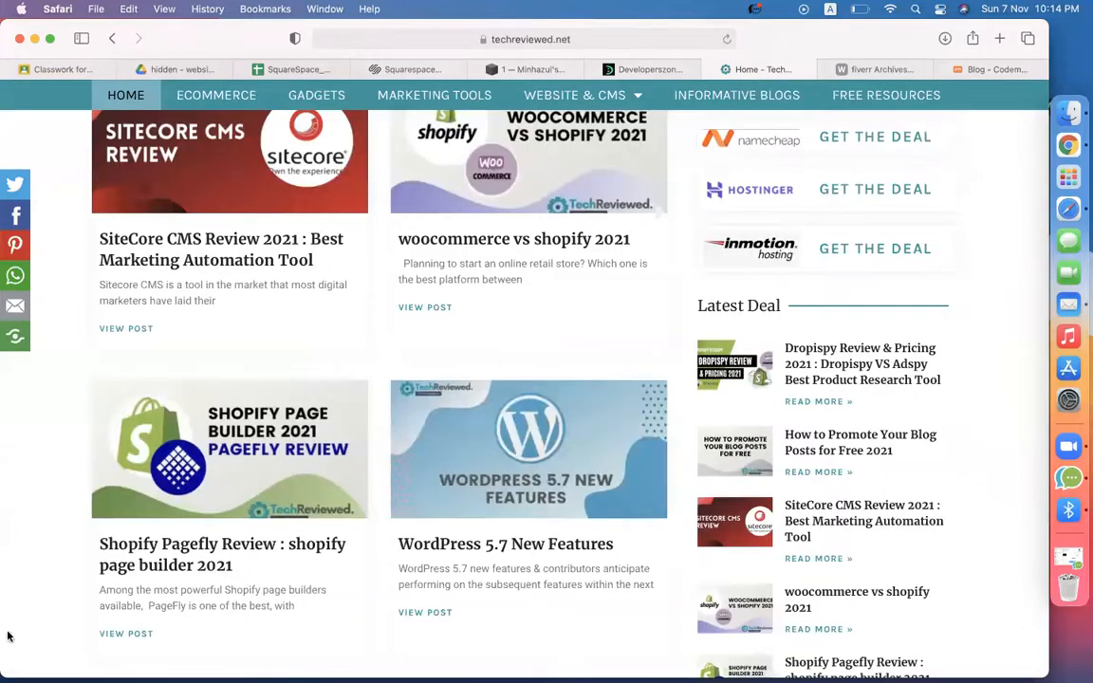
{"action": "scroll", "coordinate": [30, 537], "scroll_direction": "up", "scroll_amount": 15}
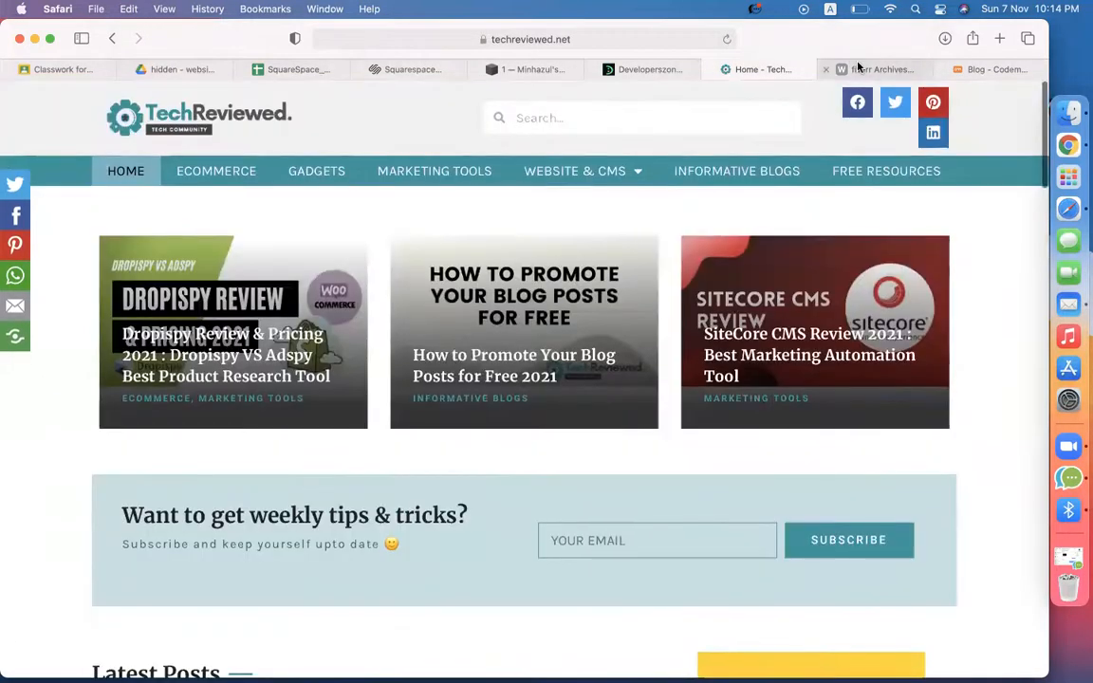
Step: Switch to the personal blog open on its fiverr category, go to its home page, and examine the post sections
{"action": "left_click", "coordinate": [859, 69]}
{"action": "scroll", "coordinate": [285, 303], "scroll_direction": "up", "scroll_amount": 5}
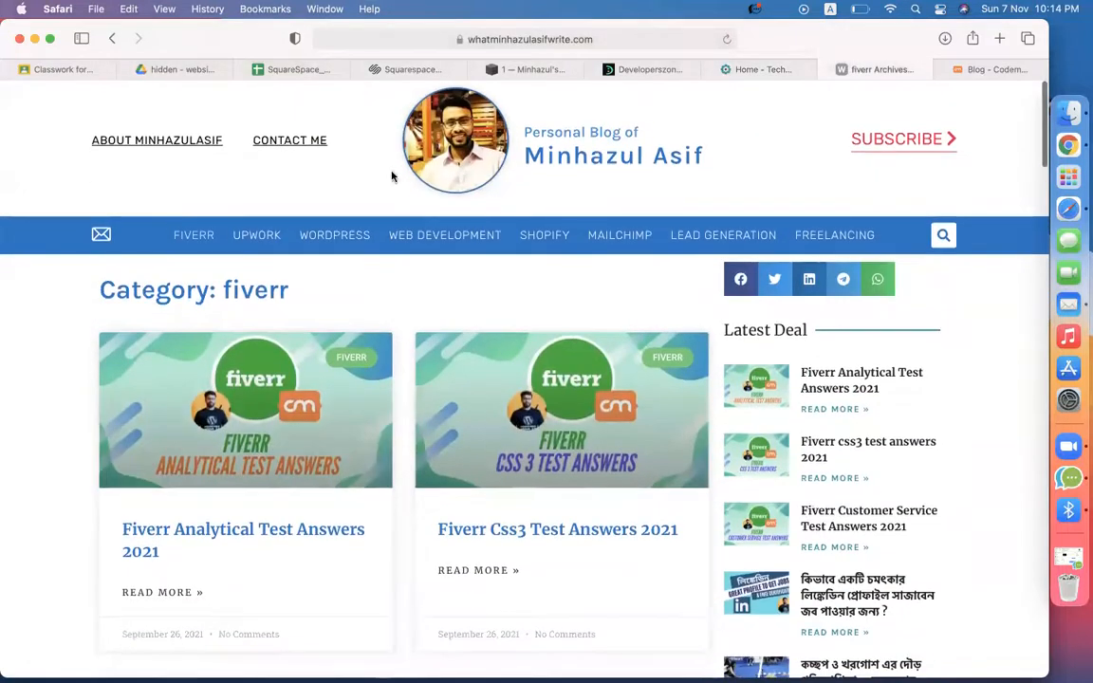
{"action": "left_click", "coordinate": [432, 174]}
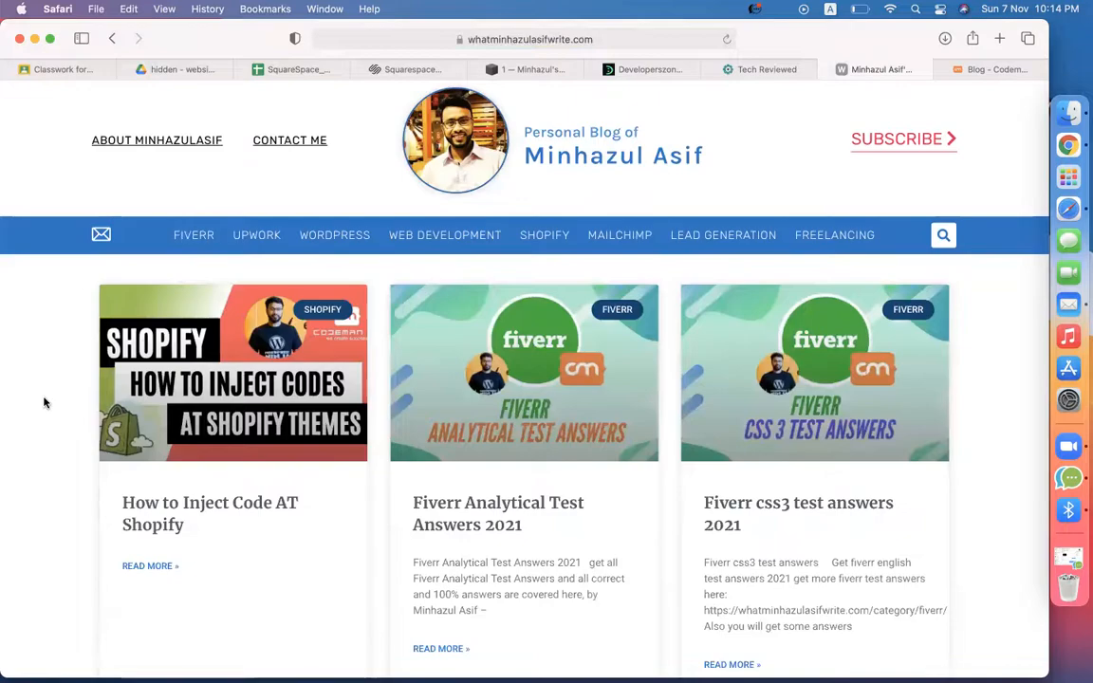
{"action": "scroll", "coordinate": [44, 402], "scroll_direction": "down", "scroll_amount": 10}
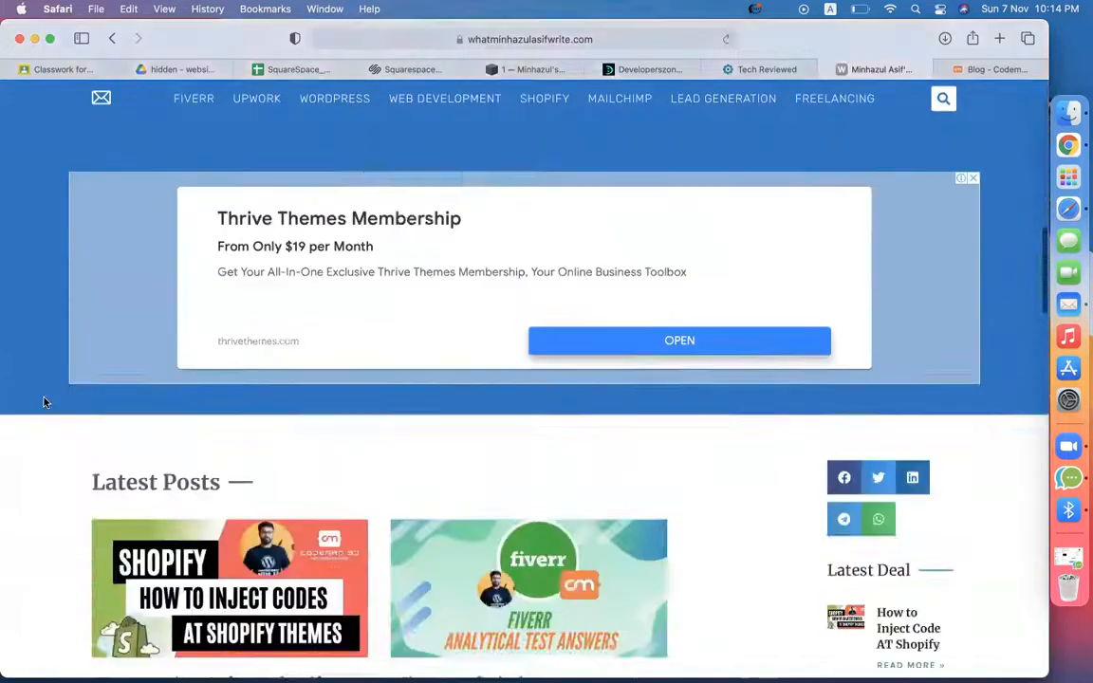
{"action": "scroll", "coordinate": [43, 402], "scroll_direction": "down", "scroll_amount": 15}
{"action": "scroll", "coordinate": [43, 403], "scroll_direction": "up", "scroll_amount": 13}
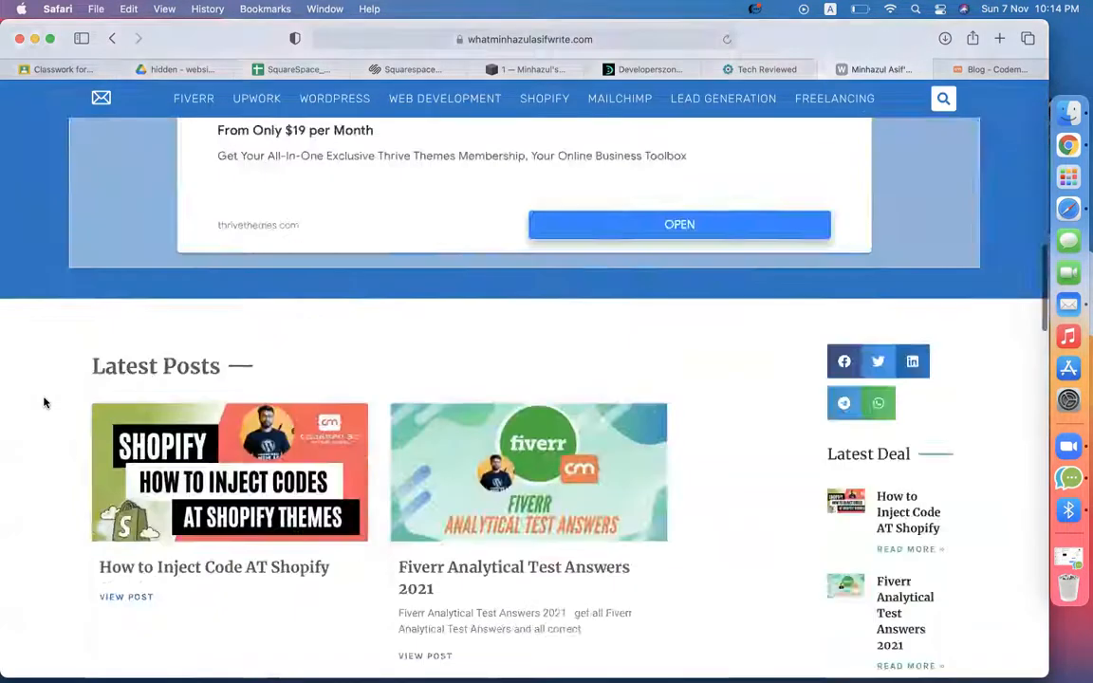
{"action": "scroll", "coordinate": [43, 402], "scroll_direction": "up", "scroll_amount": 10}
Step: Return to the Squarespace site's pages list, open the Home page's settings, and review the General options
{"action": "left_click", "coordinate": [530, 69]}
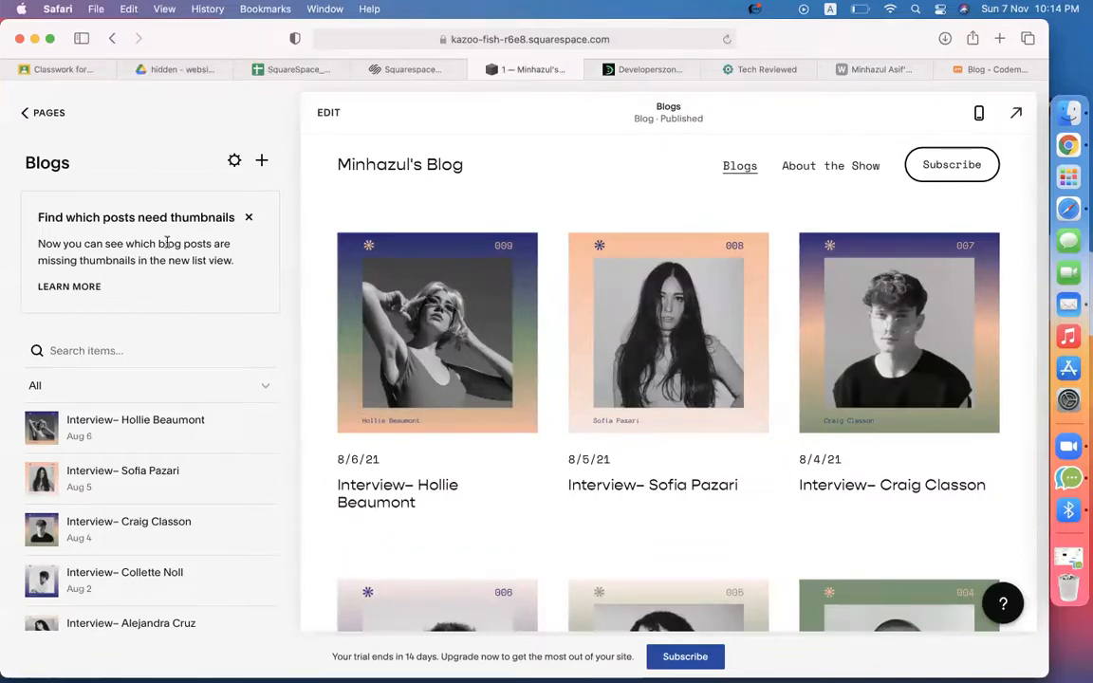
{"action": "left_click", "coordinate": [37, 117]}
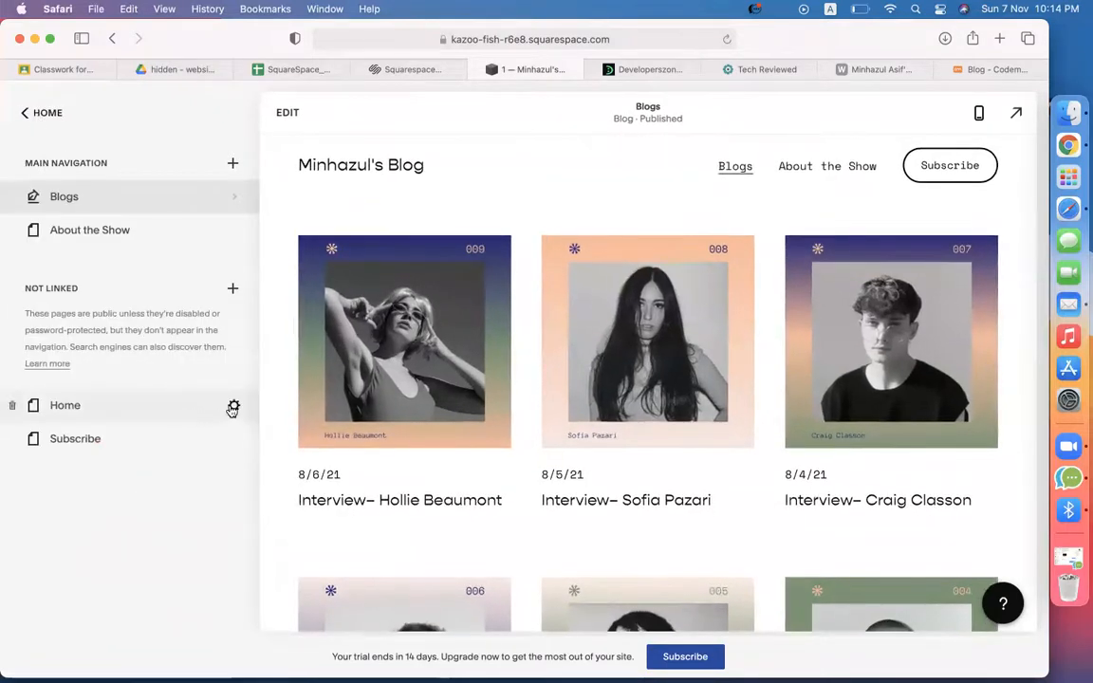
{"action": "left_click", "coordinate": [233, 408]}
{"action": "scroll", "coordinate": [595, 406], "scroll_direction": "down", "scroll_amount": 3}
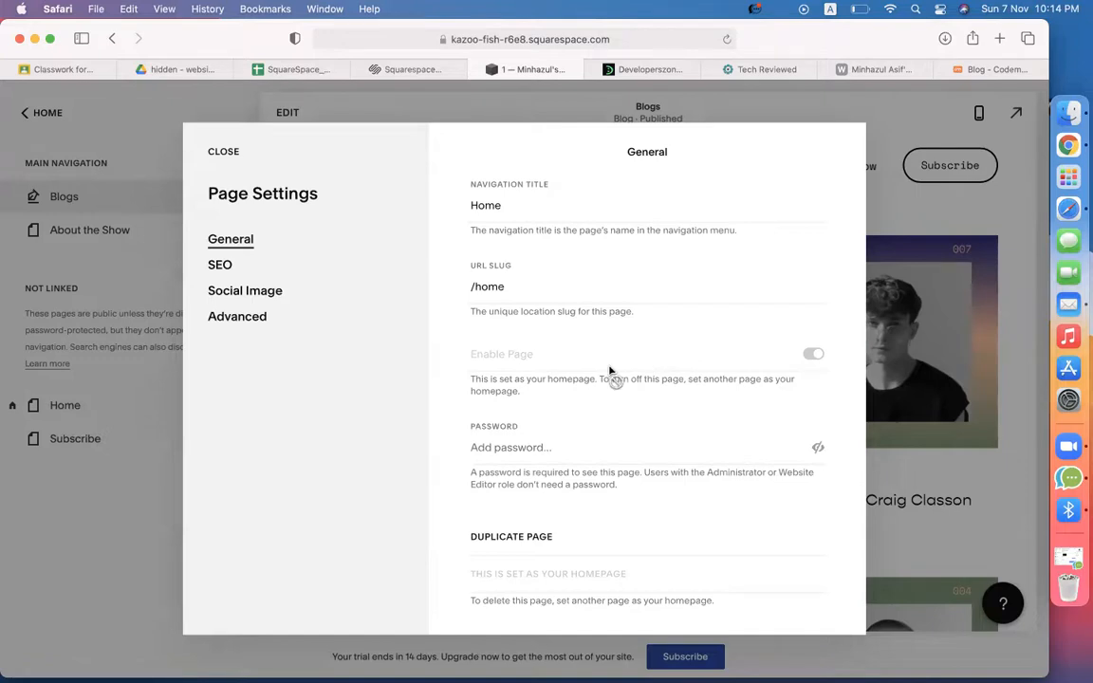
{"action": "scroll", "coordinate": [560, 361], "scroll_direction": "up", "scroll_amount": 3}
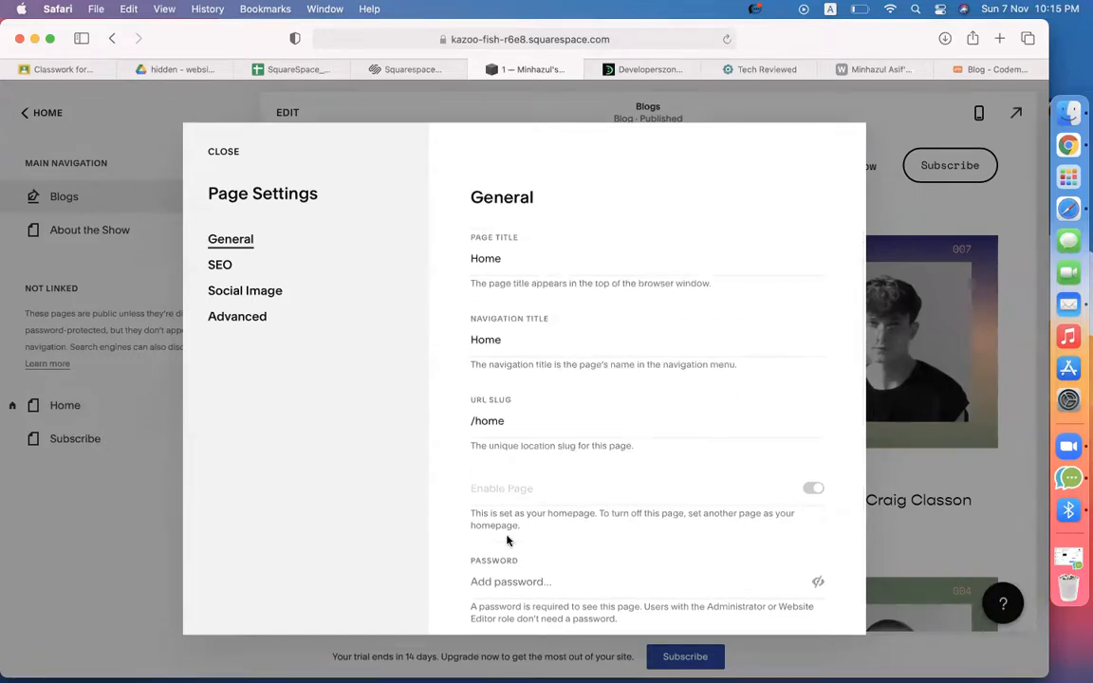
Step: Leave the Home page's settings and set the Blogs page as the site's homepage in its General settings
{"action": "scroll", "coordinate": [457, 486], "scroll_direction": "down", "scroll_amount": 3}
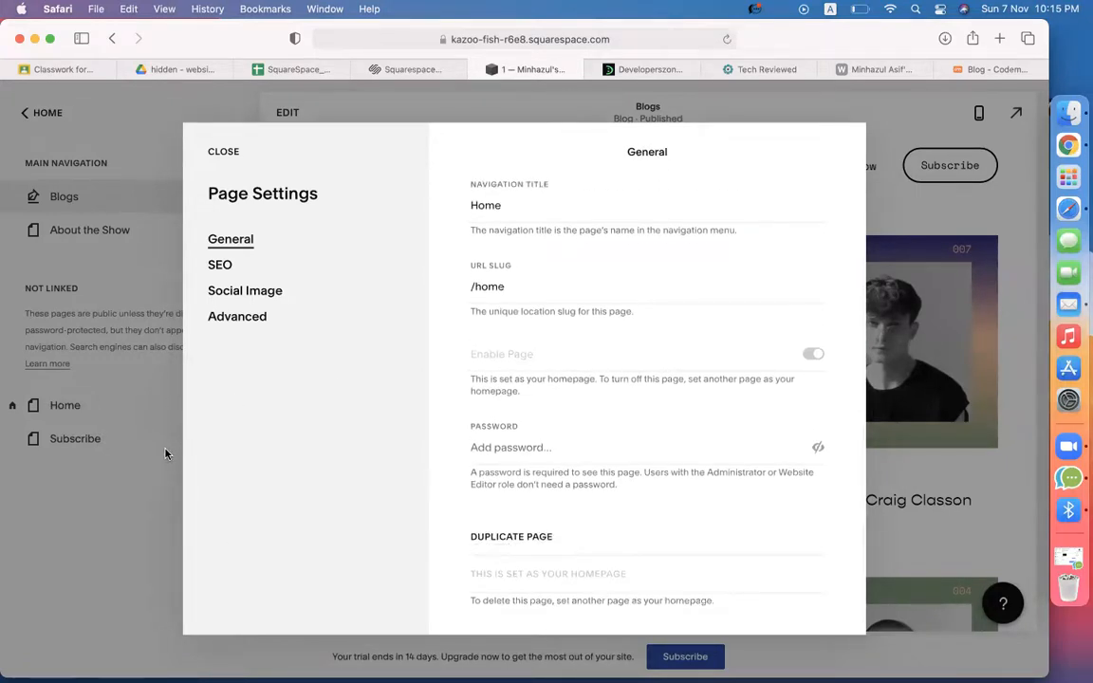
{"action": "left_click", "coordinate": [222, 152]}
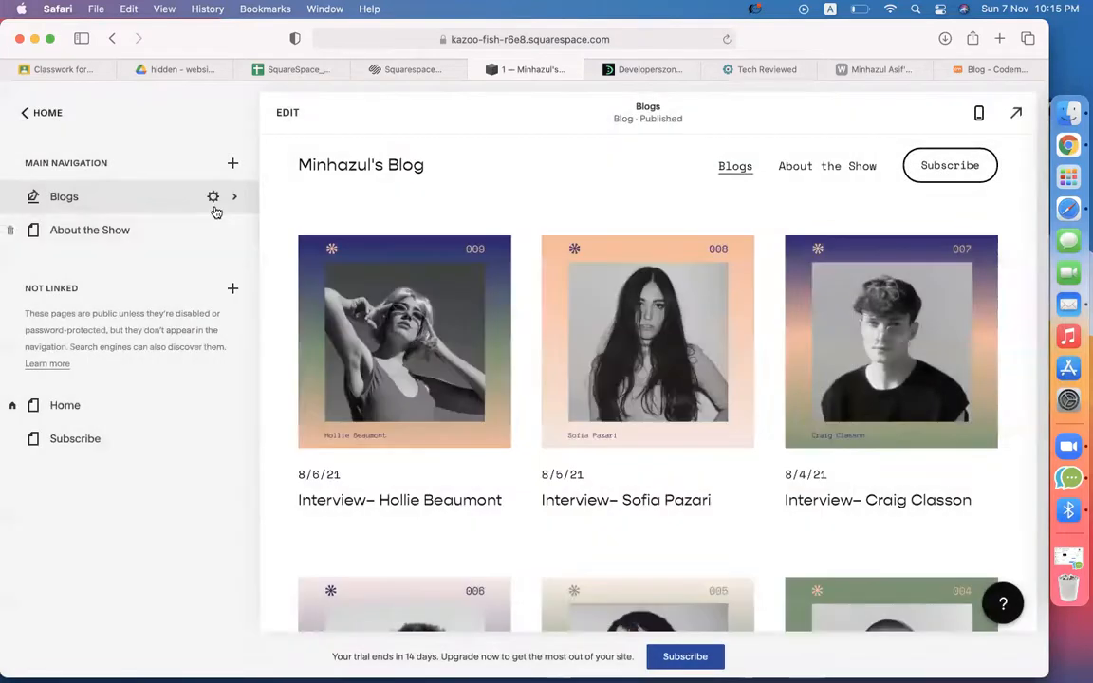
{"action": "left_click", "coordinate": [213, 199]}
{"action": "scroll", "coordinate": [589, 460], "scroll_direction": "down", "scroll_amount": 5}
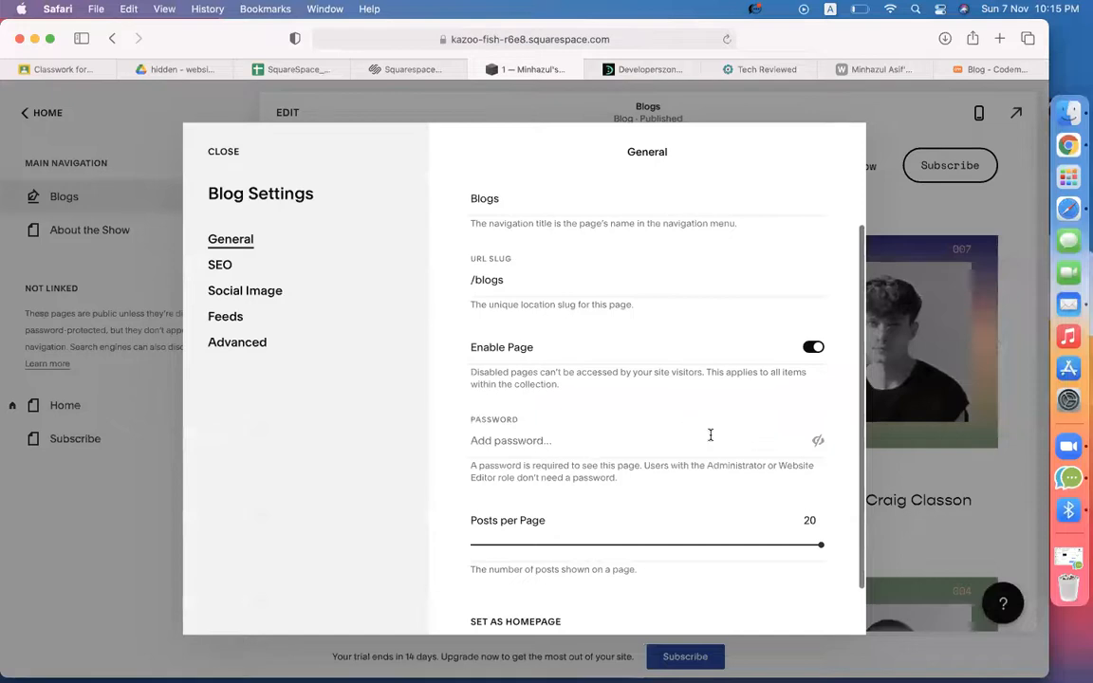
{"action": "scroll", "coordinate": [709, 435], "scroll_direction": "down", "scroll_amount": 3}
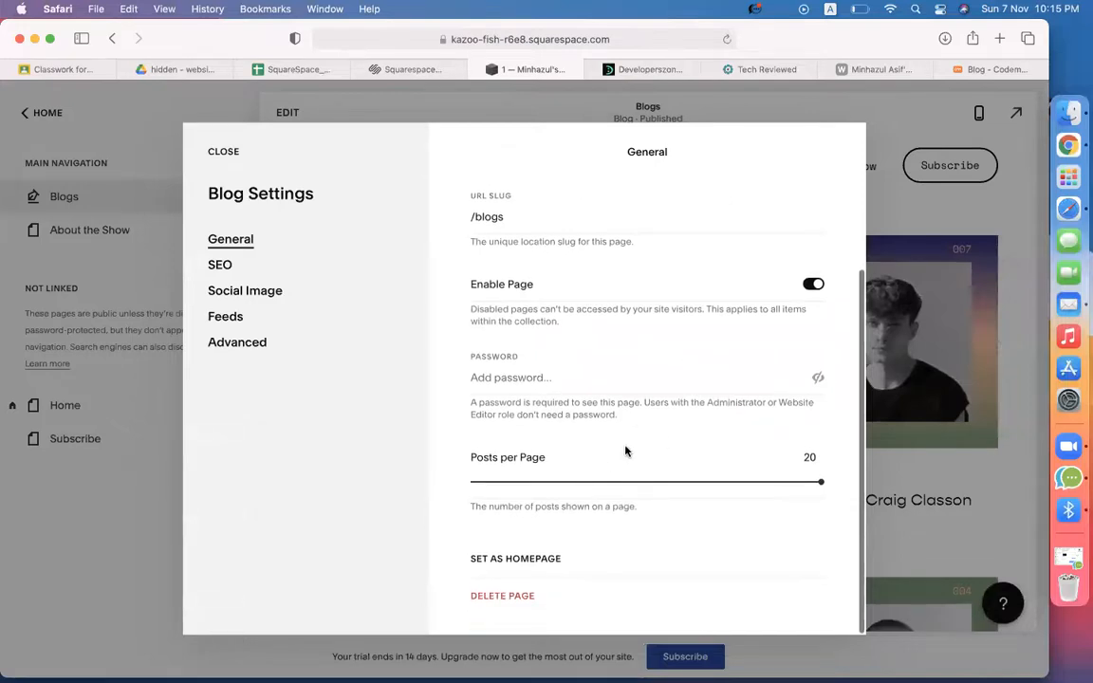
{"action": "left_click", "coordinate": [515, 559]}
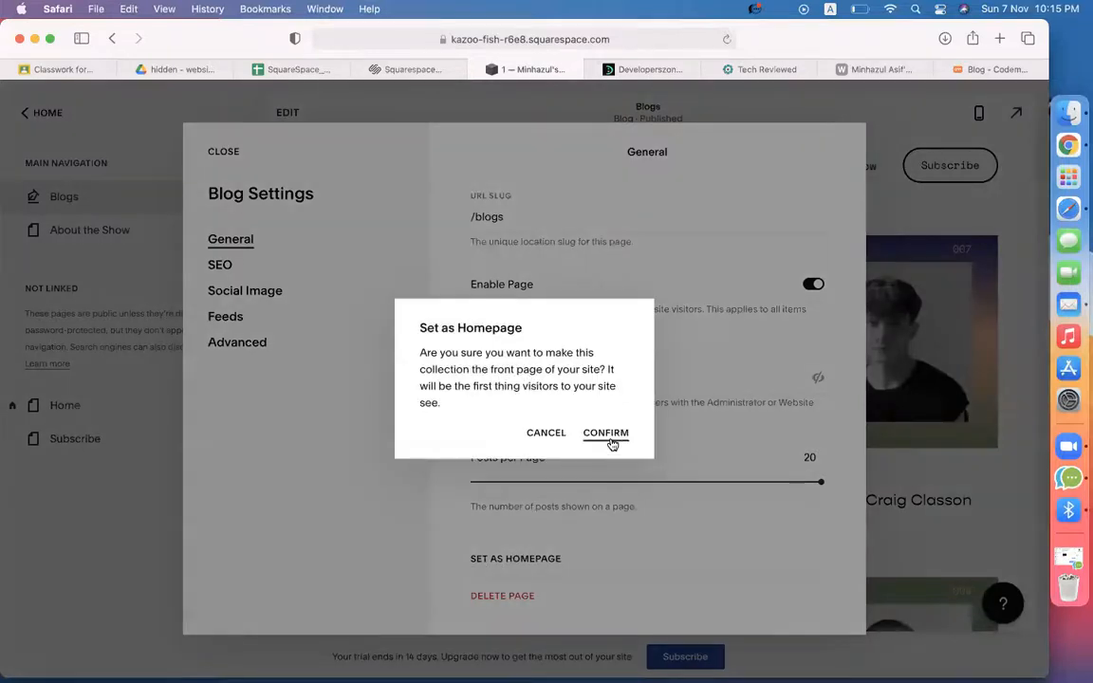
{"action": "left_click", "coordinate": [612, 444]}
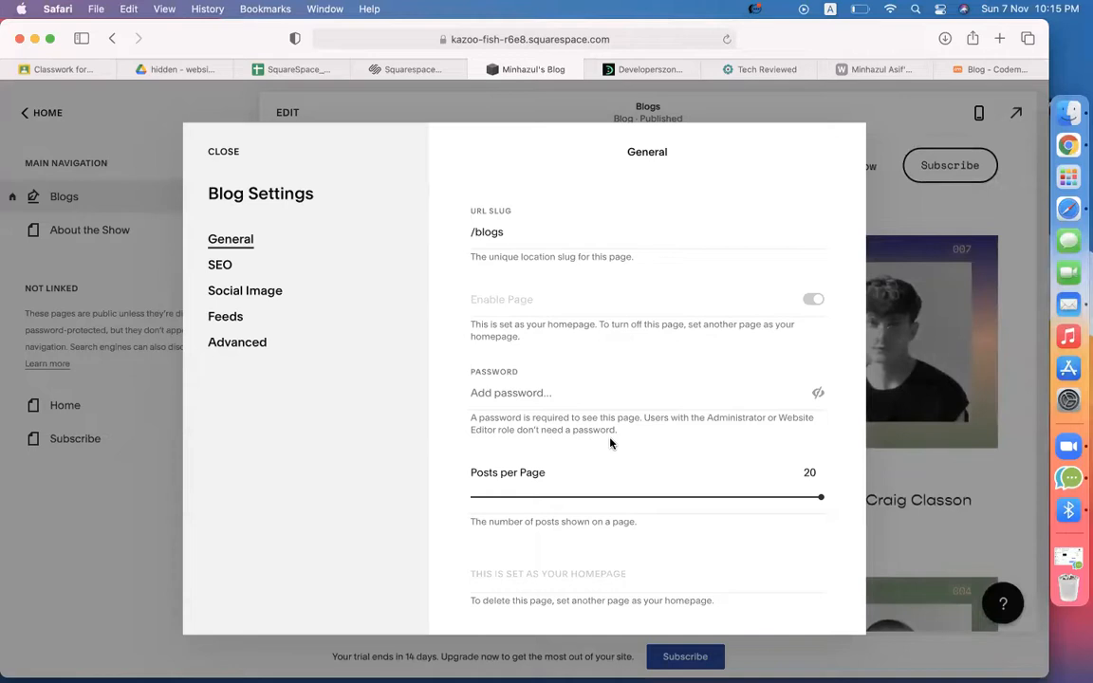
{"action": "left_click", "coordinate": [223, 152]}
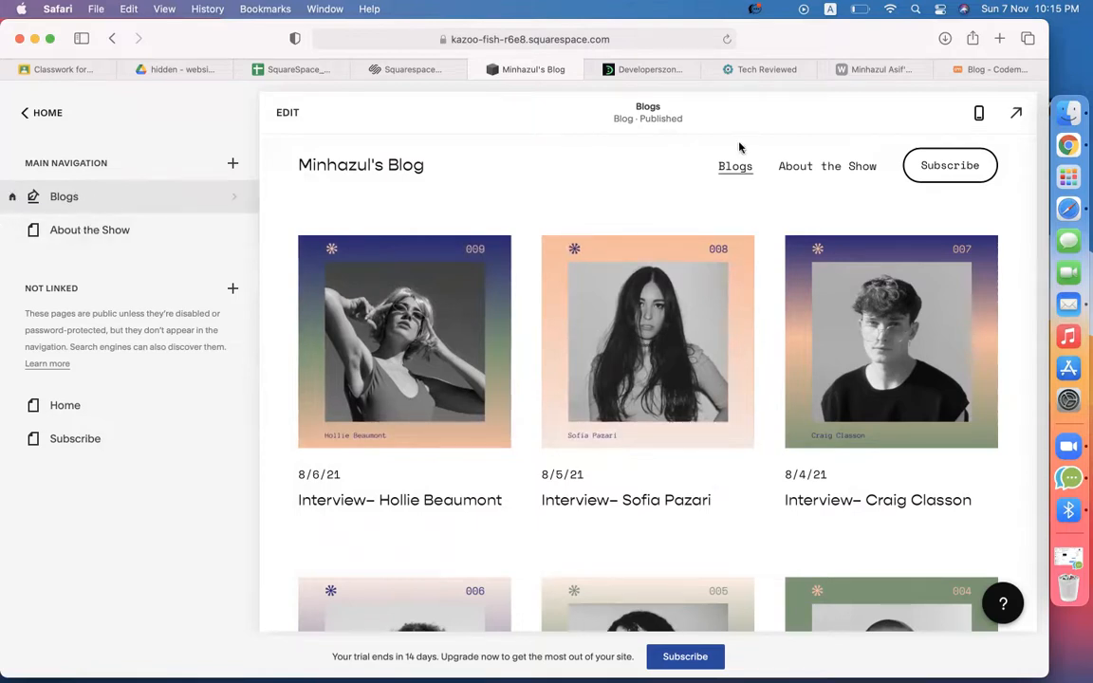
Step: Open the Blogs page's post list, and read the course sheet's instructions for adding new blogs and thumbnails
{"action": "left_click", "coordinate": [220, 443]}
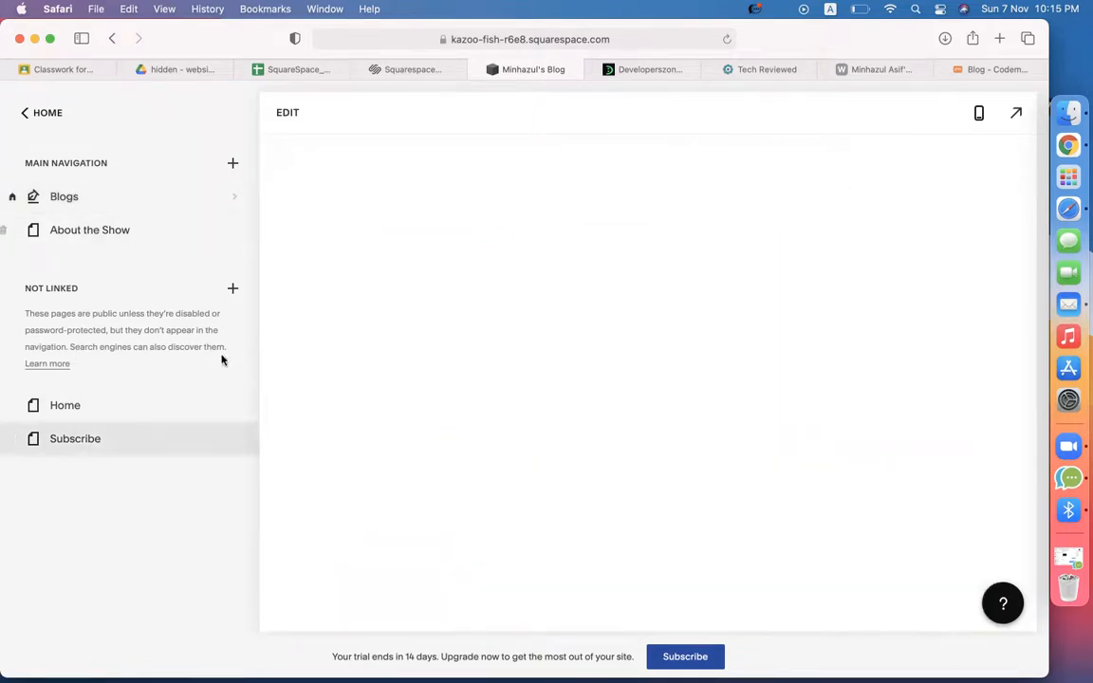
{"action": "left_click", "coordinate": [65, 194]}
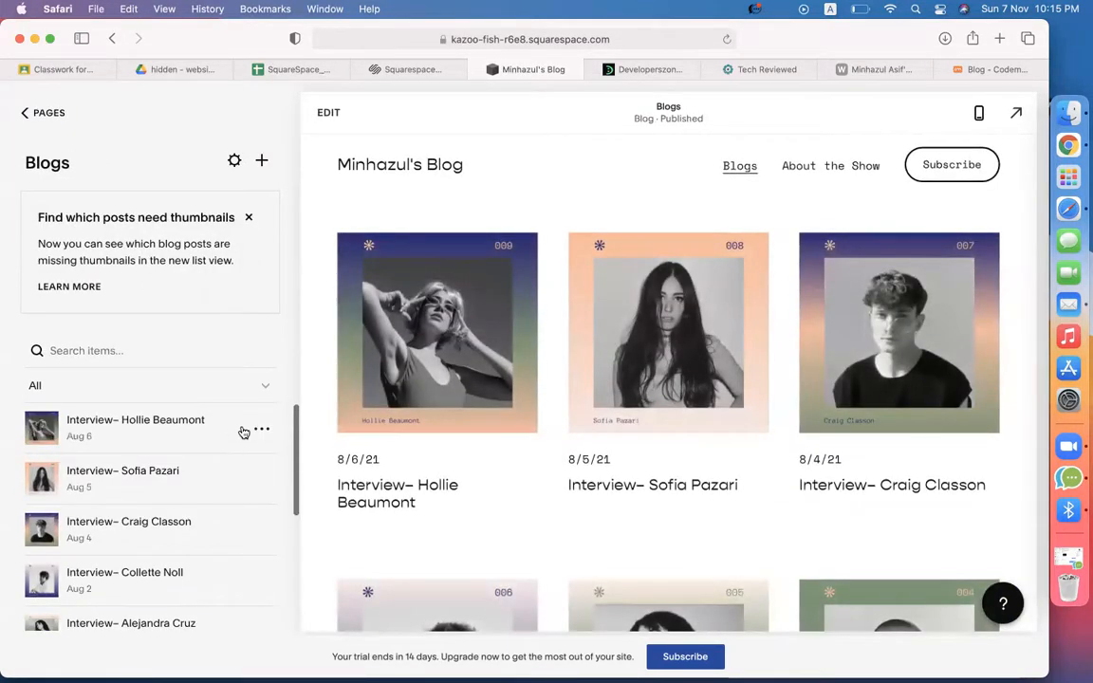
{"action": "left_click", "coordinate": [299, 69]}
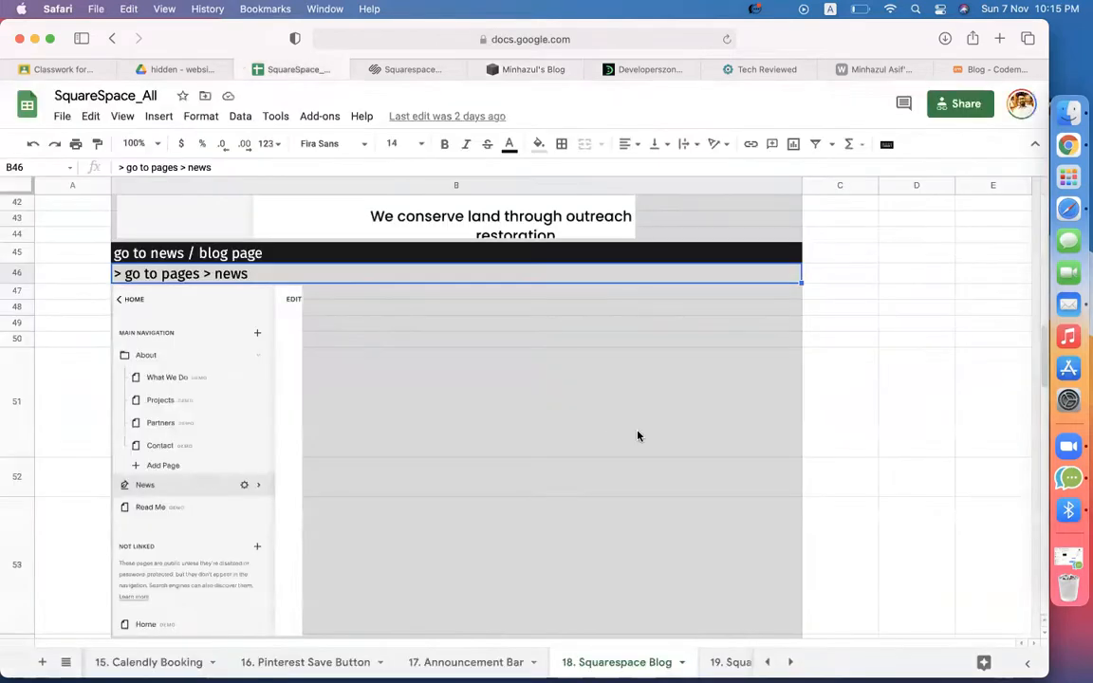
{"action": "left_click", "coordinate": [839, 399]}
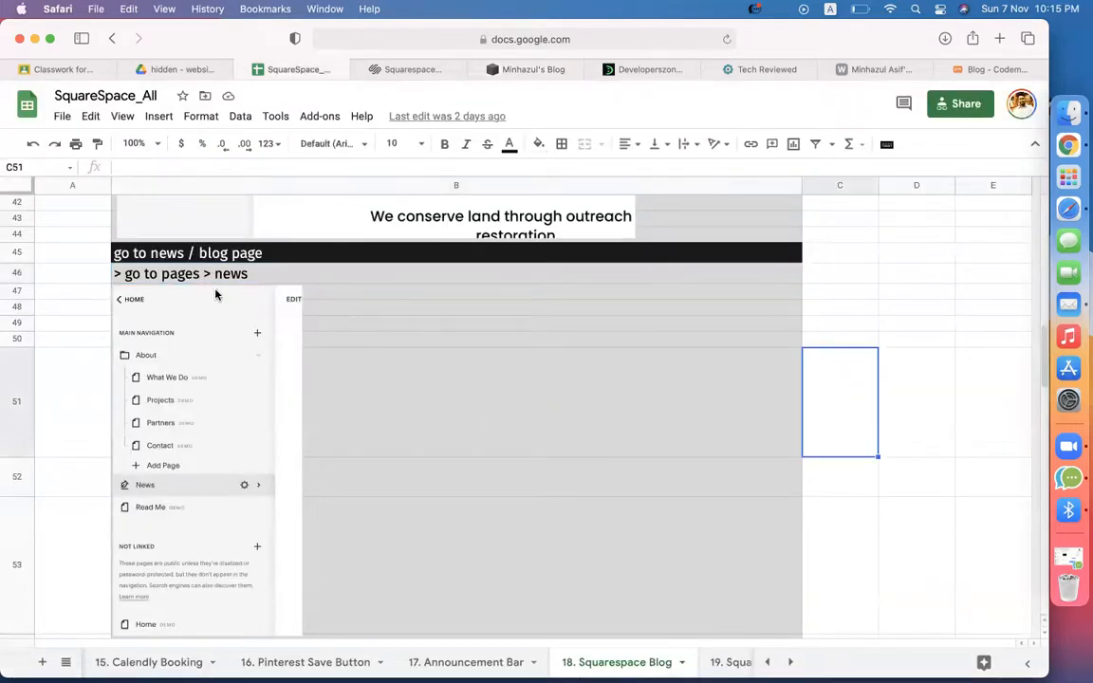
{"action": "scroll", "coordinate": [211, 440], "scroll_direction": "down", "scroll_amount": 4}
{"action": "scroll", "coordinate": [210, 446], "scroll_direction": "down", "scroll_amount": 2}
{"action": "scroll", "coordinate": [213, 440], "scroll_direction": "up", "scroll_amount": 4}
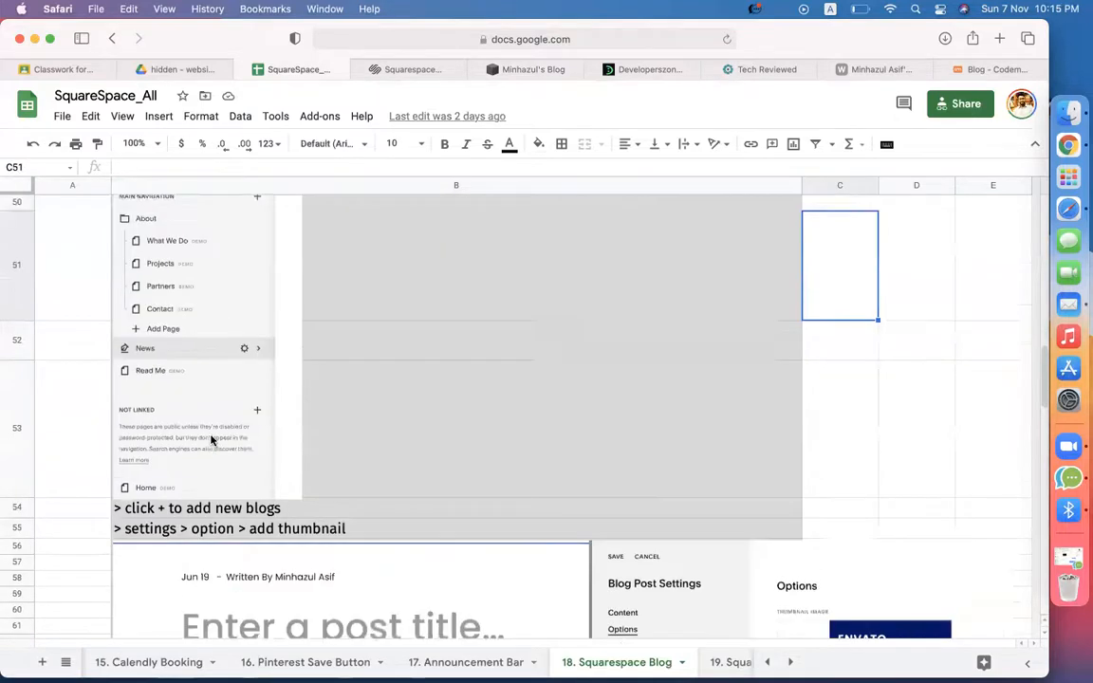
{"action": "left_click", "coordinate": [227, 509]}
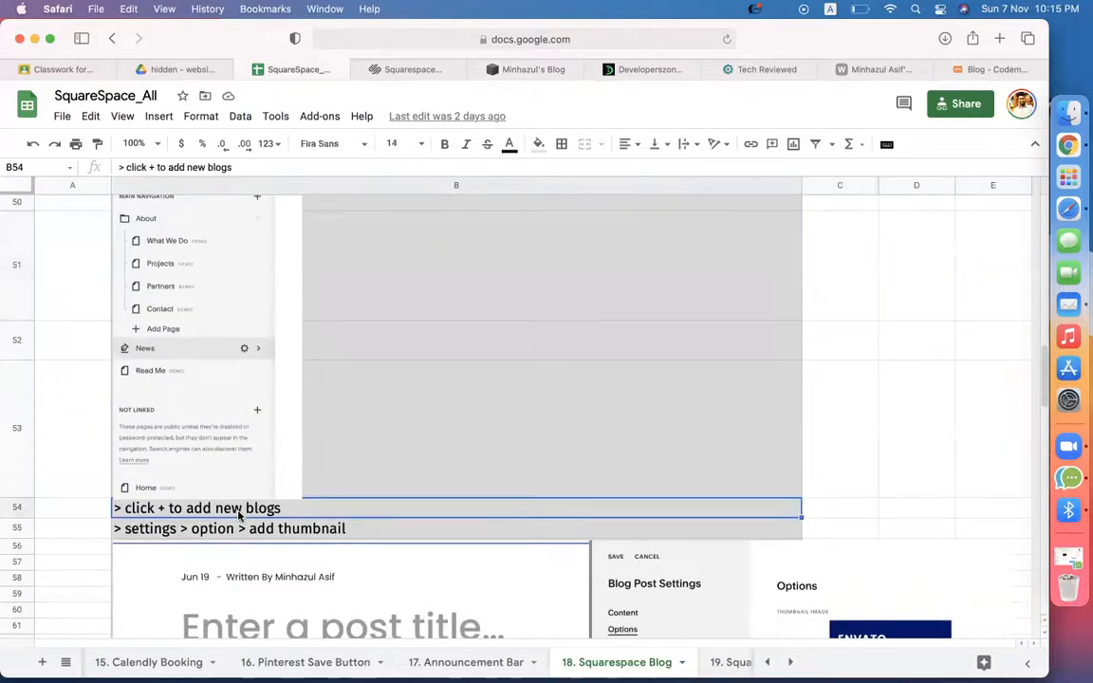
{"action": "left_click", "coordinate": [246, 532]}
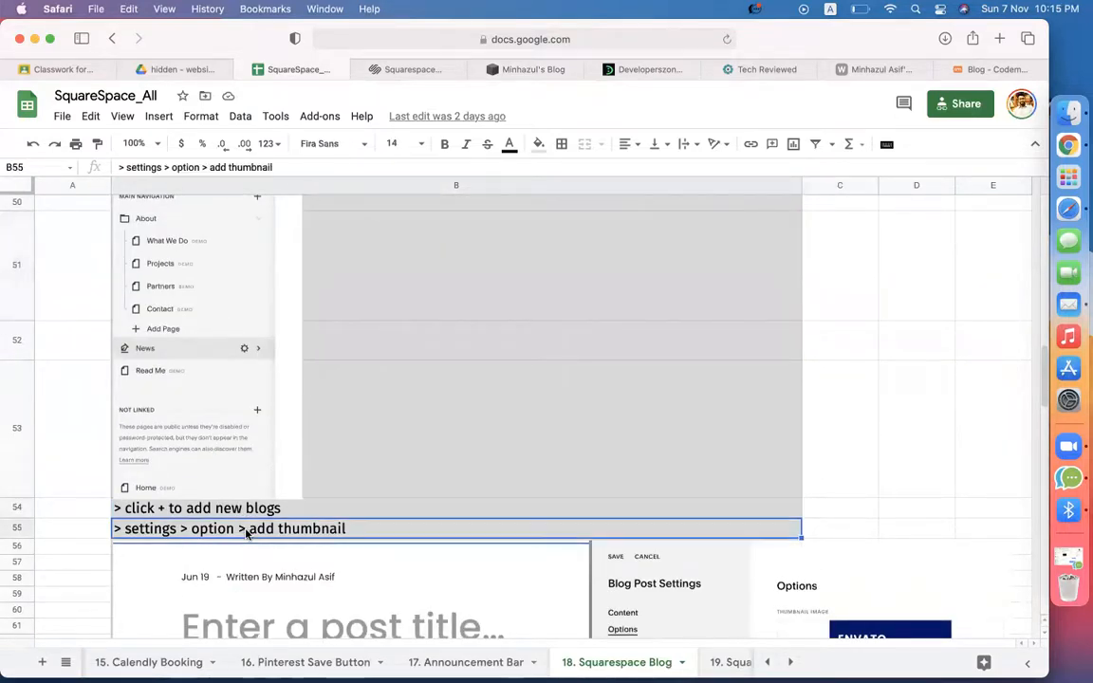
Step: Return to the Squarespace Blogs post list and add a new blank post
{"action": "left_click", "coordinate": [518, 74]}
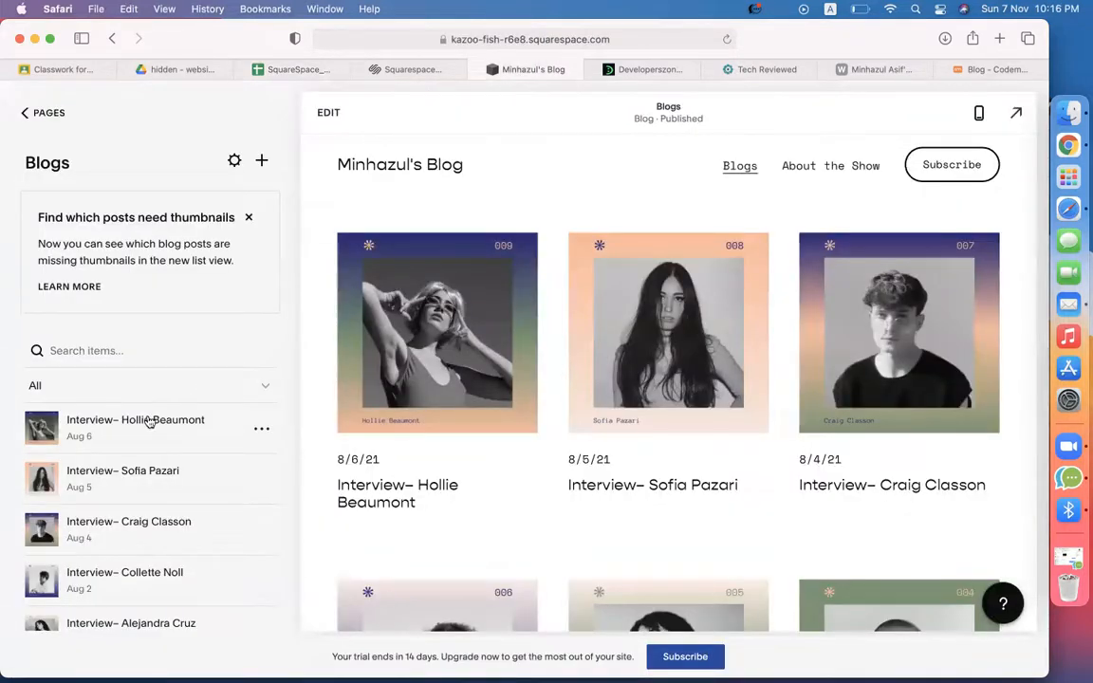
{"action": "left_click", "coordinate": [262, 162]}
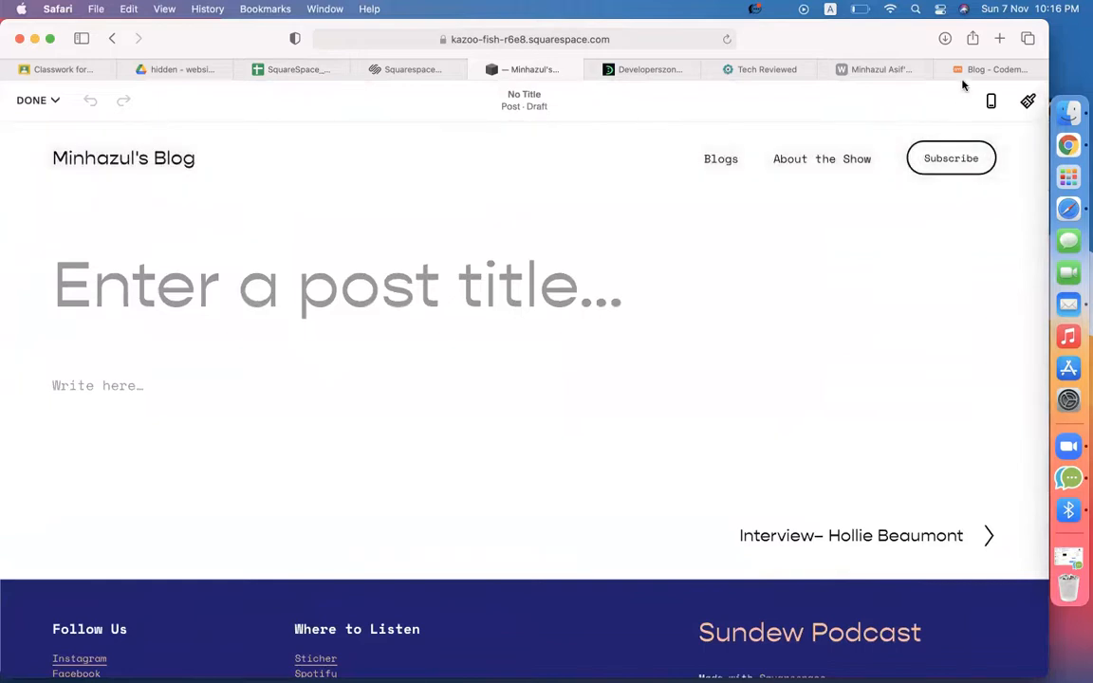
Step: Open the Dropispy review article on TechReviewed and examine its title, featured image and introduction
{"action": "left_click", "coordinate": [776, 70]}
{"action": "left_click", "coordinate": [250, 352]}
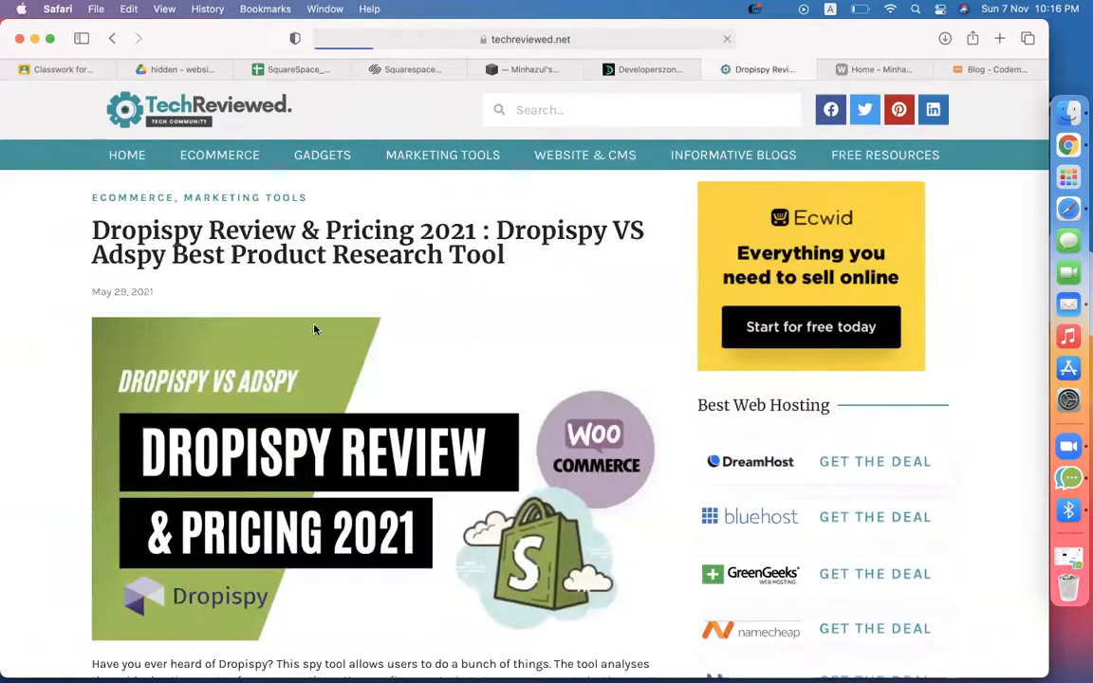
{"action": "triple_click", "coordinate": [291, 235]}
{"action": "scroll", "coordinate": [289, 239], "scroll_direction": "down", "scroll_amount": 8}
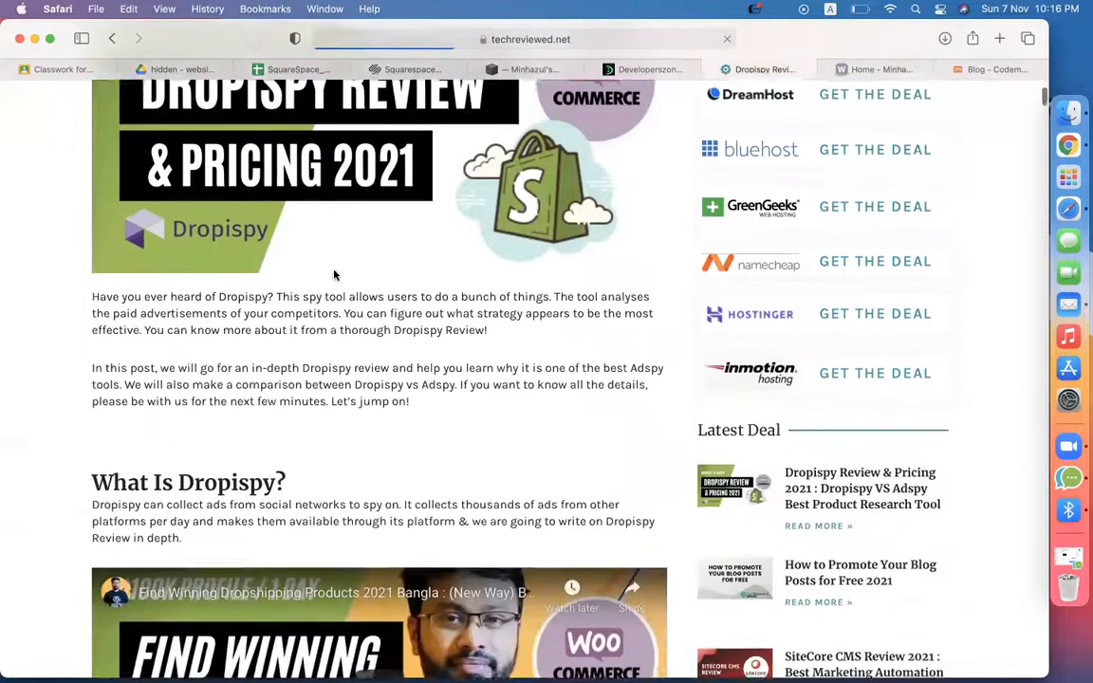
{"action": "left_click_drag", "start_coordinate": [92, 289], "coordinate": [377, 475]}
{"action": "scroll", "coordinate": [381, 479], "scroll_direction": "up", "scroll_amount": 6}
{"action": "scroll", "coordinate": [380, 480], "scroll_direction": "up", "scroll_amount": 2}
{"action": "triple_click", "coordinate": [219, 269]}
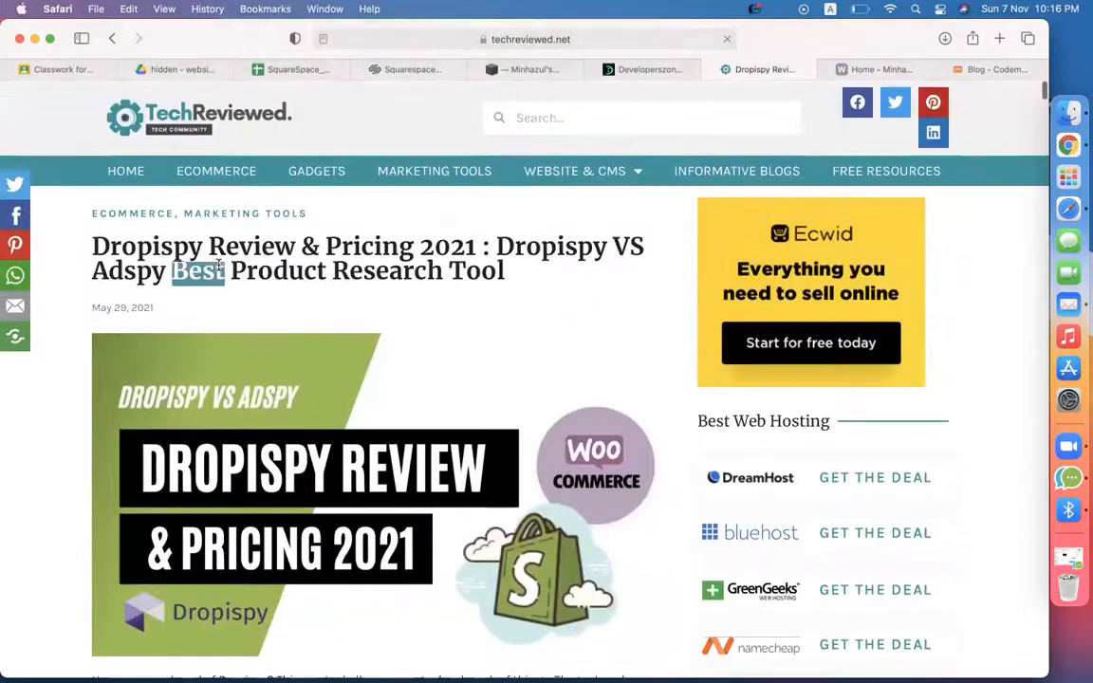
Step: Copy "Dropispy Review & Pricing 2021" from the article's heading and use it as the new post's title
{"action": "left_click_drag", "start_coordinate": [477, 246], "coordinate": [85, 243]}
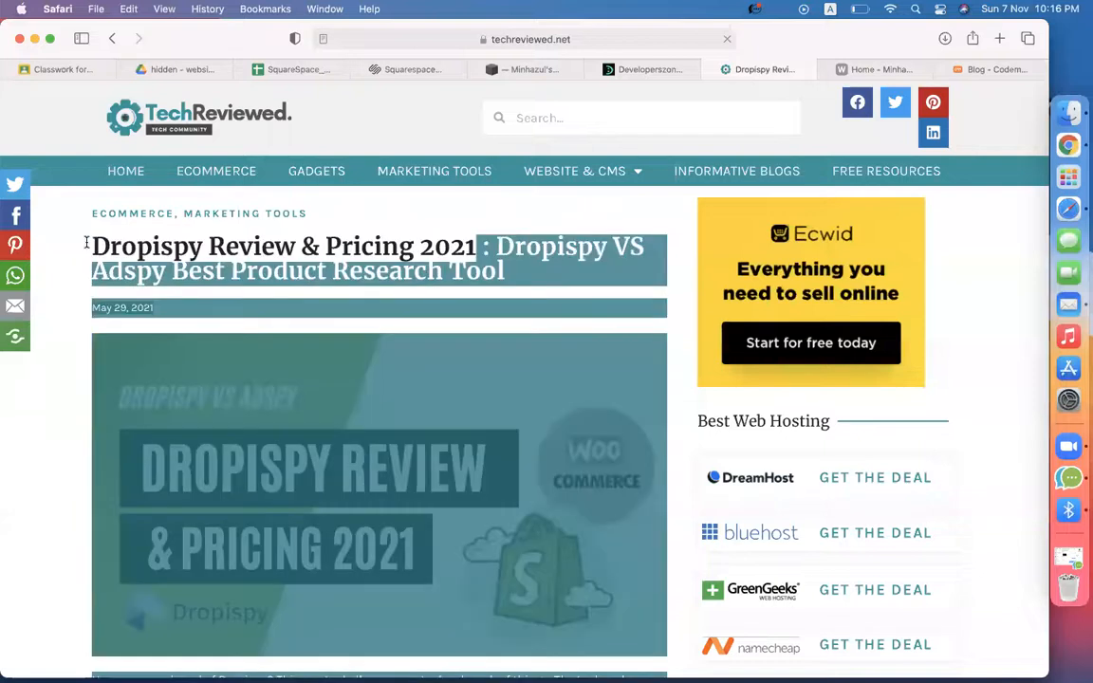
{"action": "left_click", "coordinate": [437, 275]}
{"action": "left_click_drag", "start_coordinate": [477, 247], "coordinate": [95, 246]}
{"action": "key", "text": "super+c"}
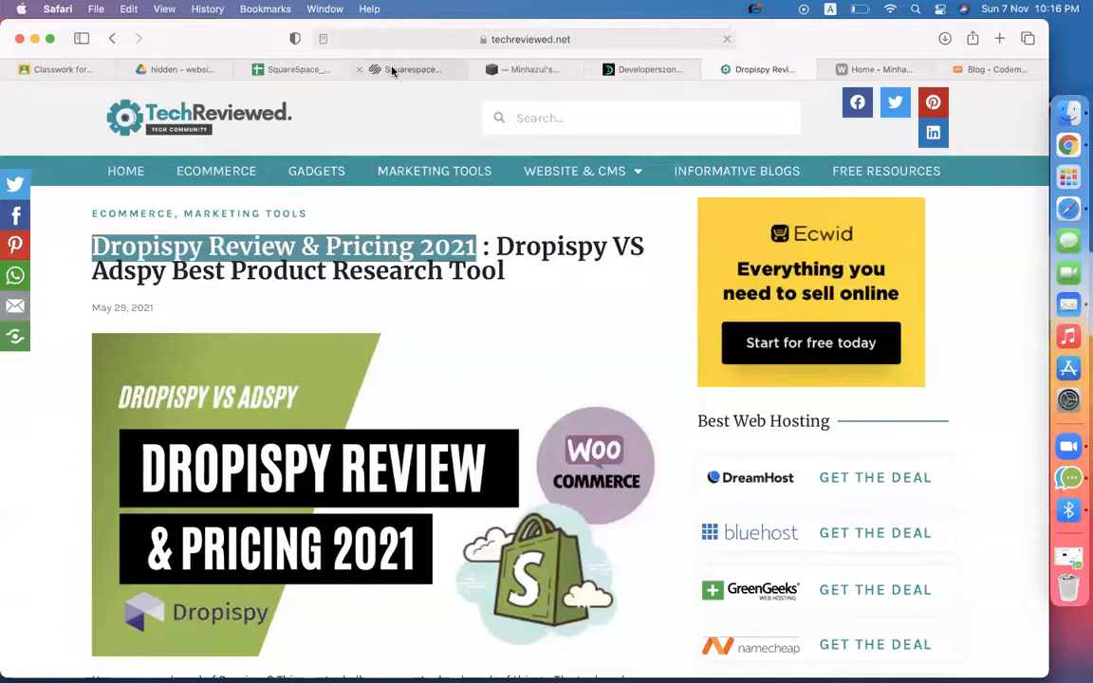
{"action": "left_click", "coordinate": [516, 72]}
{"action": "left_click", "coordinate": [190, 268]}
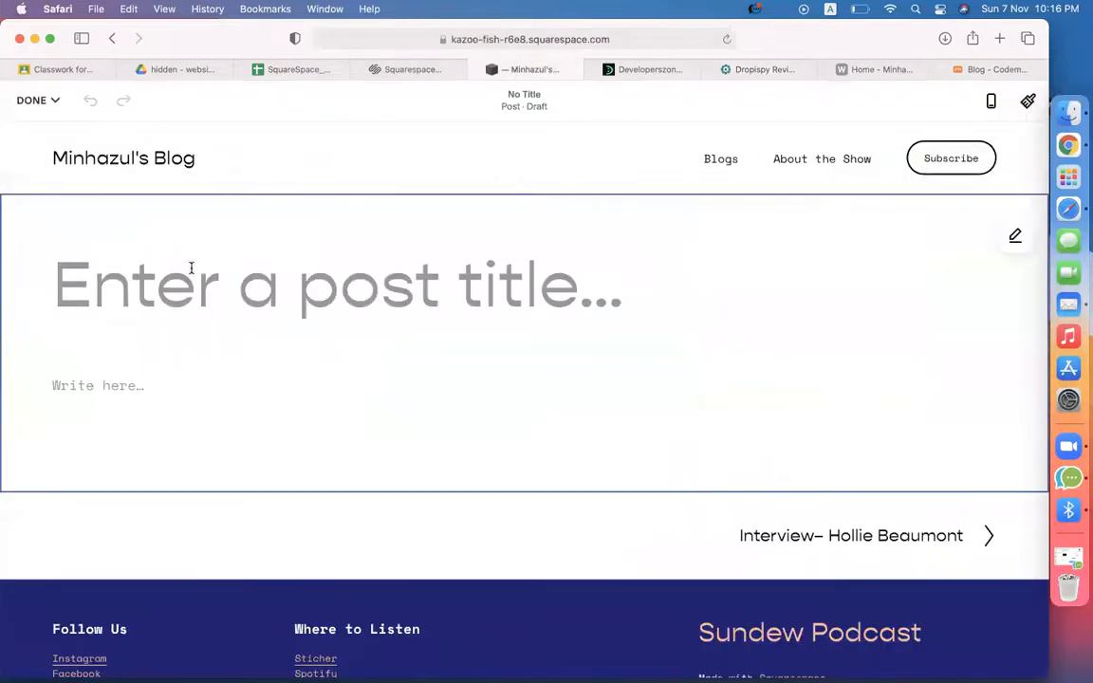
{"action": "key", "text": "super+v"}
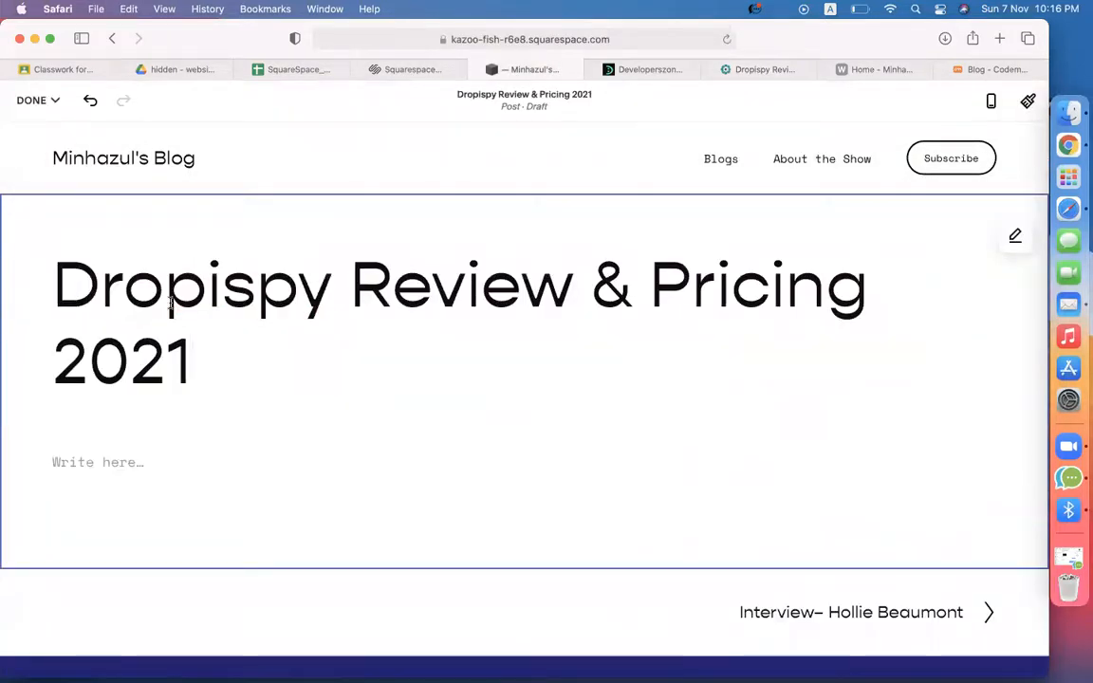
Step: Copy the Dropispy article's two introductory paragraphs into the new post's body
{"action": "left_click", "coordinate": [107, 461]}
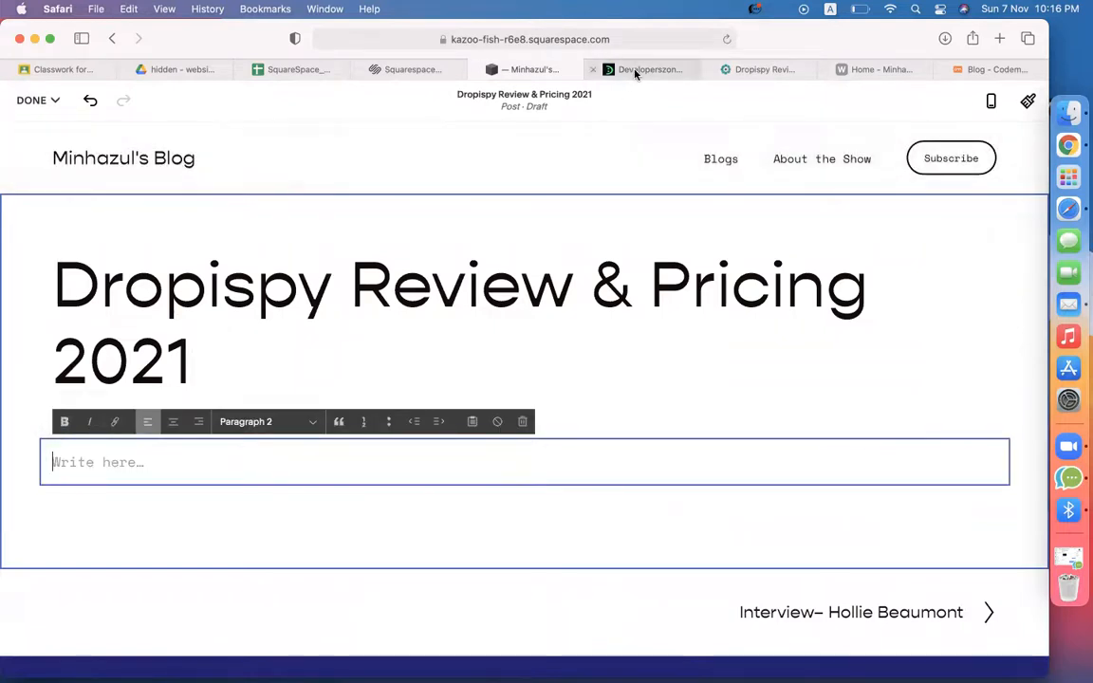
{"action": "left_click", "coordinate": [750, 70]}
{"action": "scroll", "coordinate": [360, 381], "scroll_direction": "down", "scroll_amount": 5}
{"action": "scroll", "coordinate": [359, 381], "scroll_direction": "down", "scroll_amount": 2}
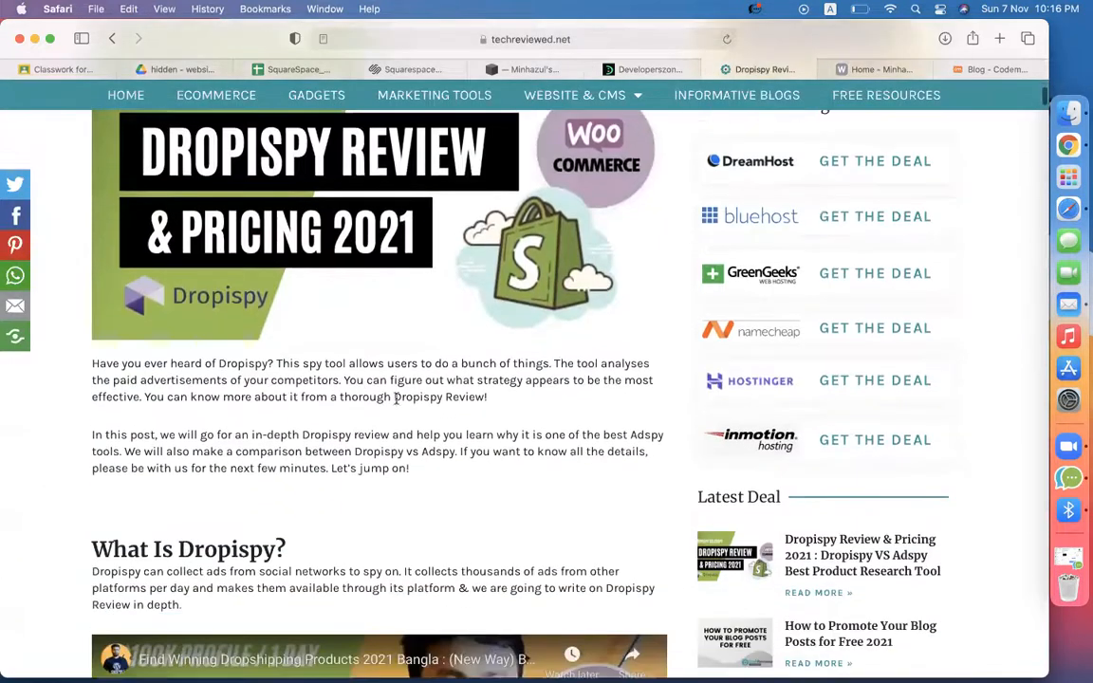
{"action": "left_click_drag", "start_coordinate": [409, 468], "coordinate": [94, 364]}
{"action": "key", "text": "super+c"}
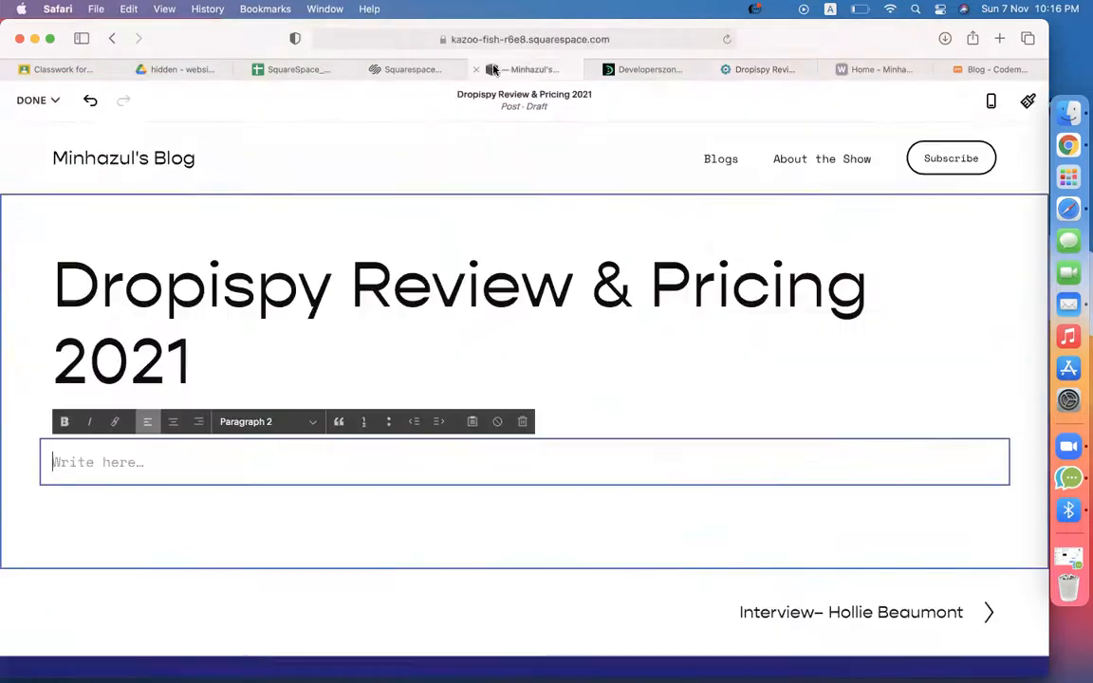
{"action": "left_click", "coordinate": [512, 70]}
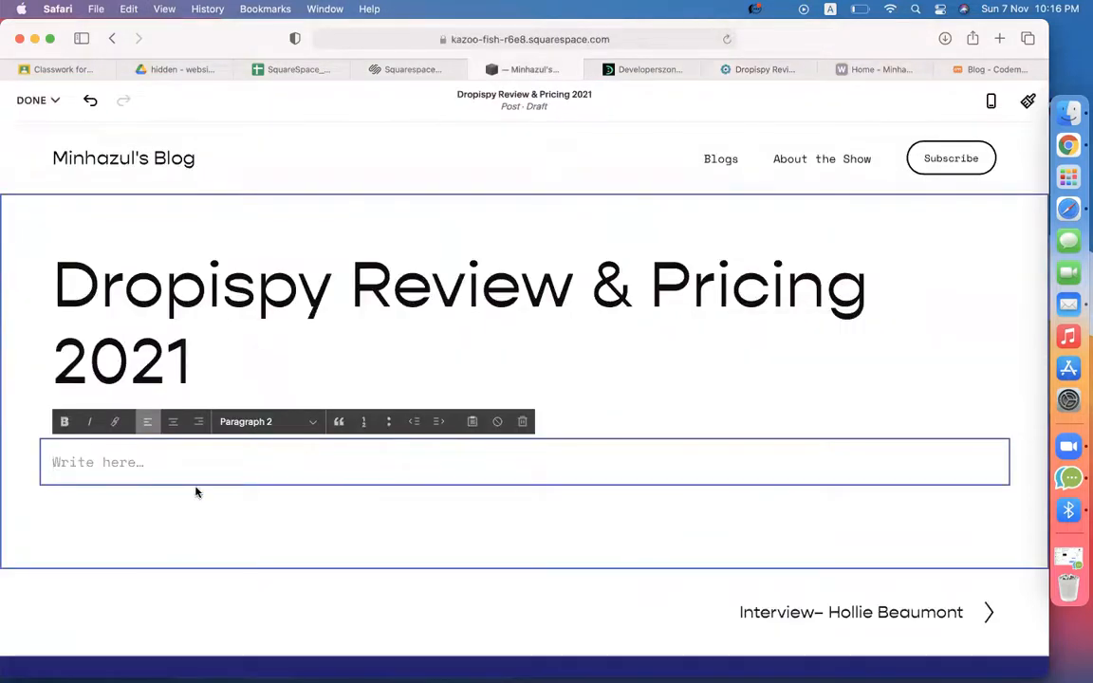
{"action": "key", "text": "super+v"}
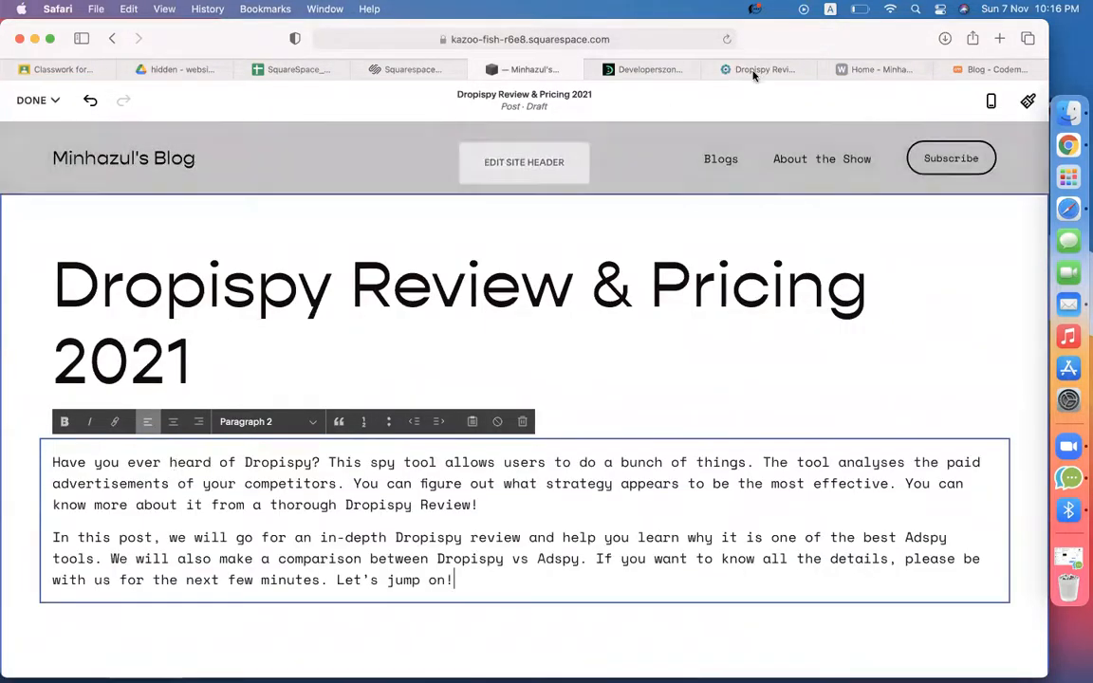
Step: Copy the article's "What Is Dropispy?" heading and its paragraph into the post below the introduction
{"action": "left_click", "coordinate": [759, 69]}
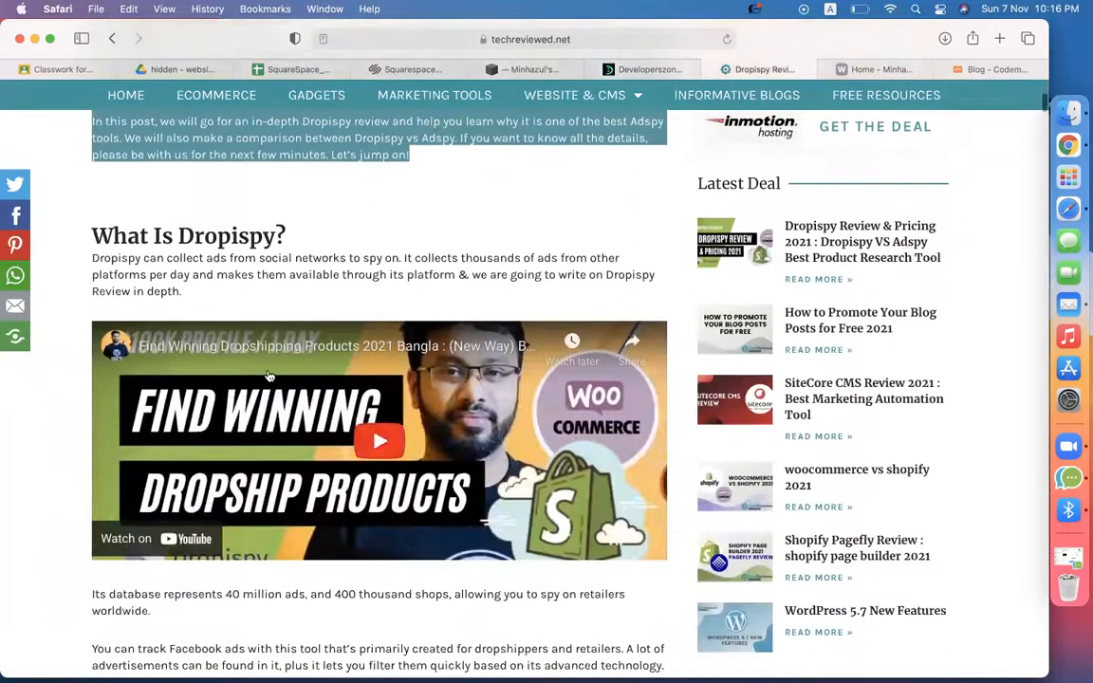
{"action": "left_click_drag", "start_coordinate": [183, 296], "coordinate": [95, 237]}
{"action": "key", "text": "super+c"}
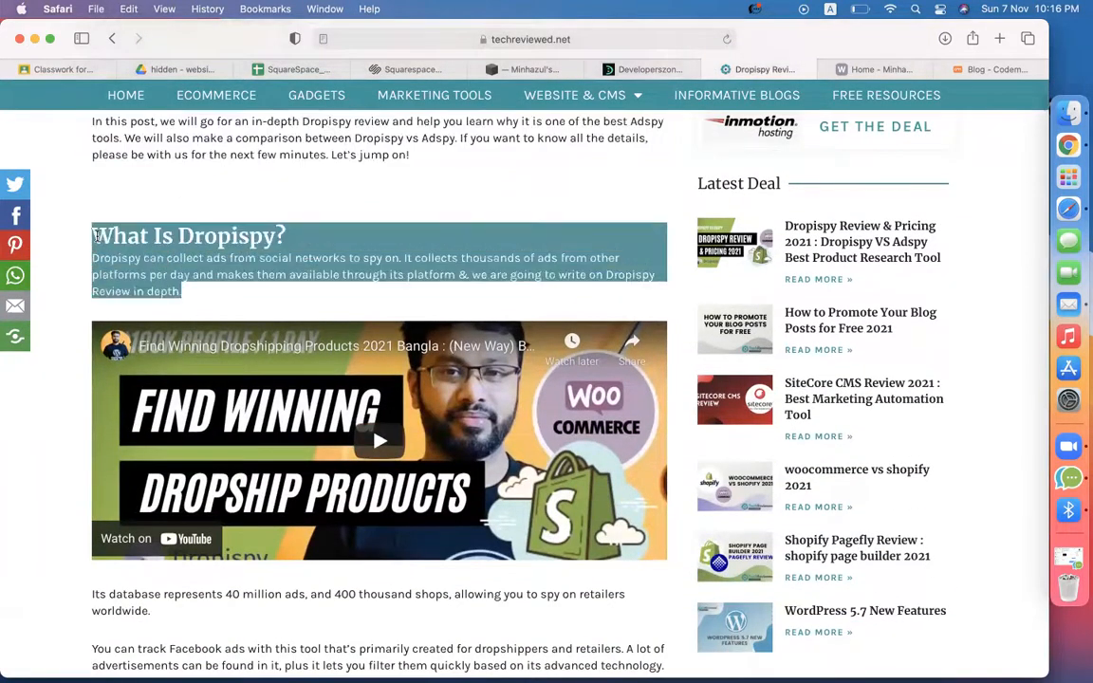
{"action": "left_click", "coordinate": [527, 70]}
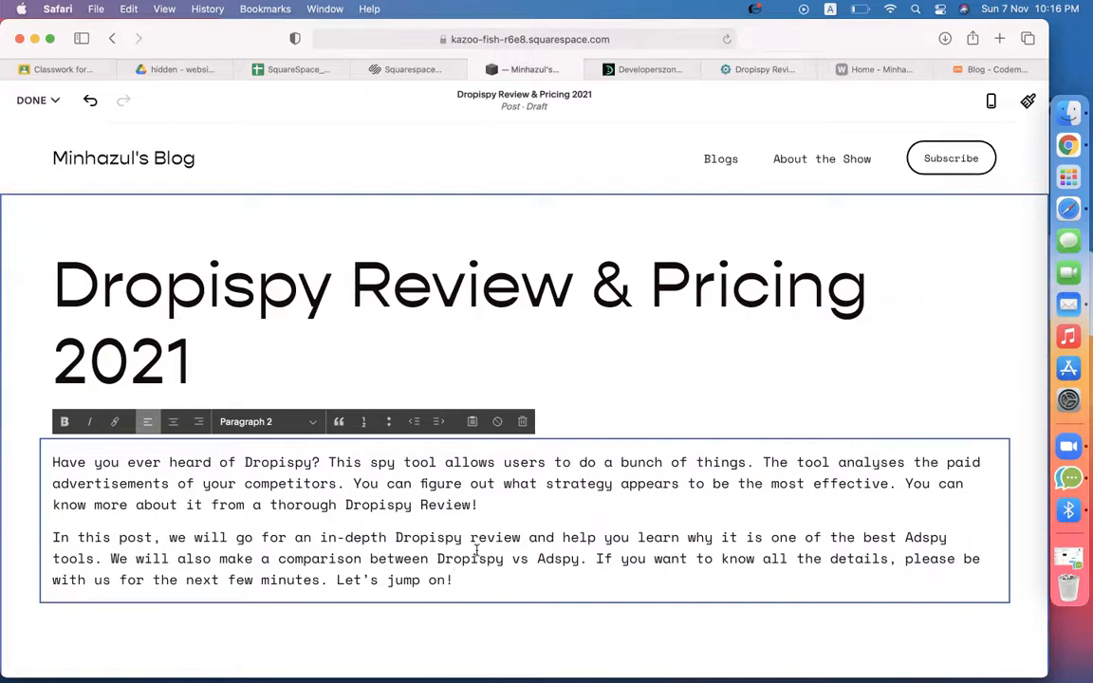
{"action": "key", "text": "Return"}
{"action": "key", "text": "super+v"}
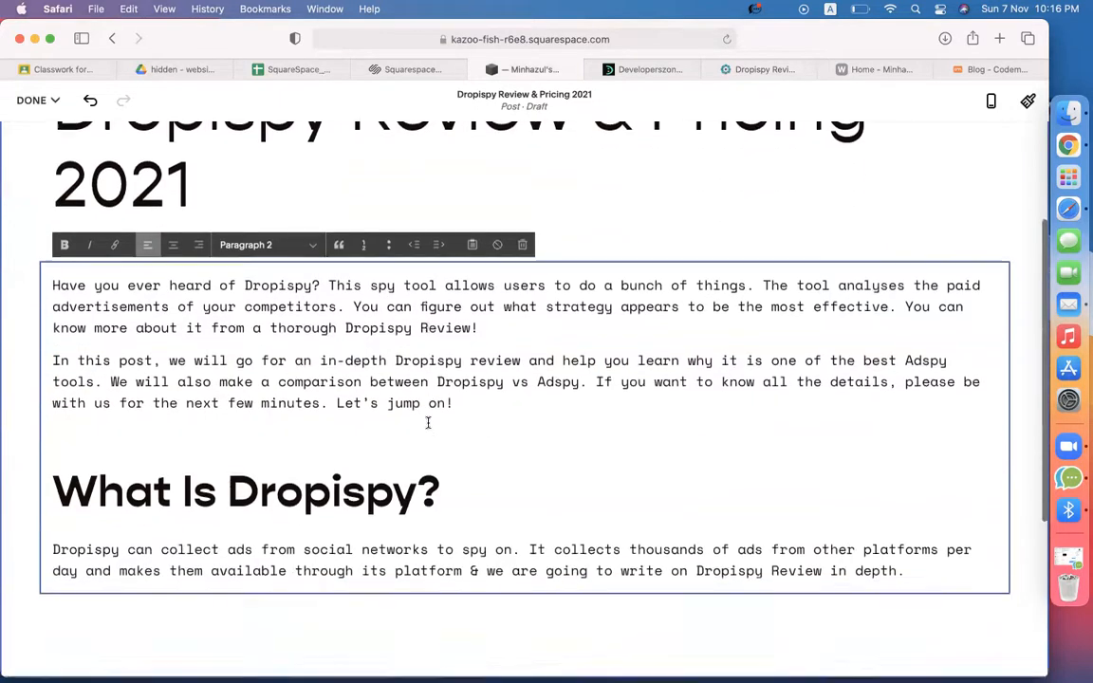
{"action": "scroll", "coordinate": [427, 424], "scroll_direction": "down", "scroll_amount": 3}
Step: Copy the article's four paragraphs from "Its database represents" through "and so forth." to the end of the post's body
{"action": "left_click", "coordinate": [740, 68]}
{"action": "scroll", "coordinate": [536, 304], "scroll_direction": "down", "scroll_amount": 3}
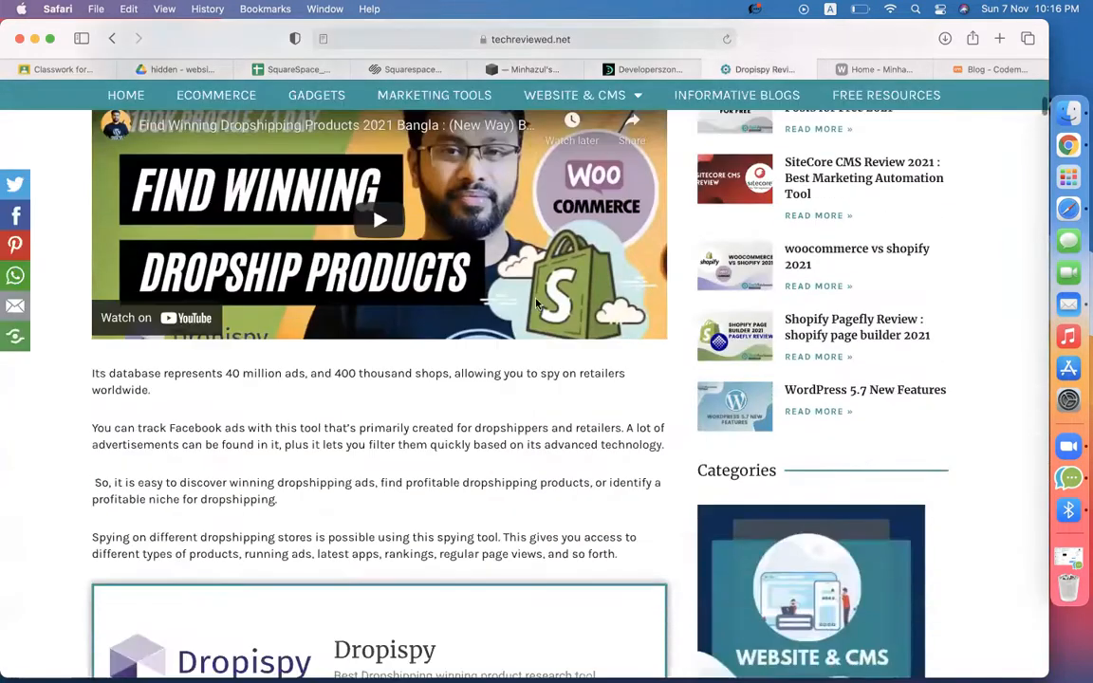
{"action": "left_click_drag", "start_coordinate": [93, 376], "coordinate": [558, 535]}
{"action": "left_click", "coordinate": [622, 563]}
{"action": "left_click_drag", "start_coordinate": [622, 562], "coordinate": [386, 549]}
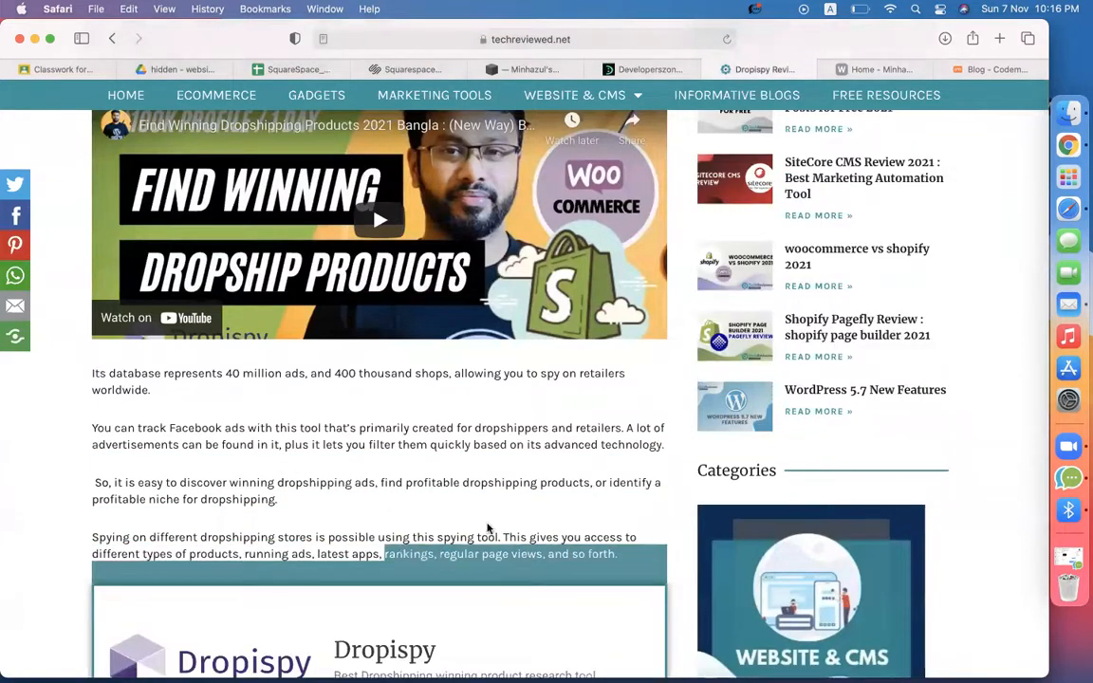
{"action": "left_click", "coordinate": [488, 528]}
{"action": "left_click_drag", "start_coordinate": [618, 555], "coordinate": [92, 375]}
{"action": "key", "text": "super+c"}
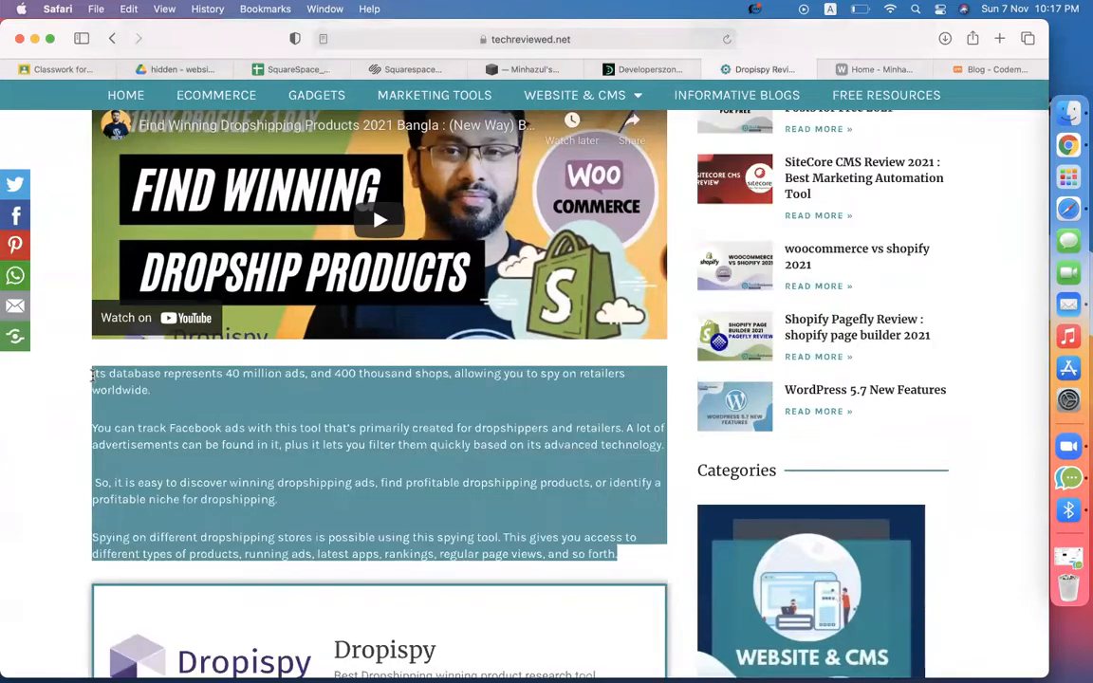
{"action": "left_click", "coordinate": [512, 69]}
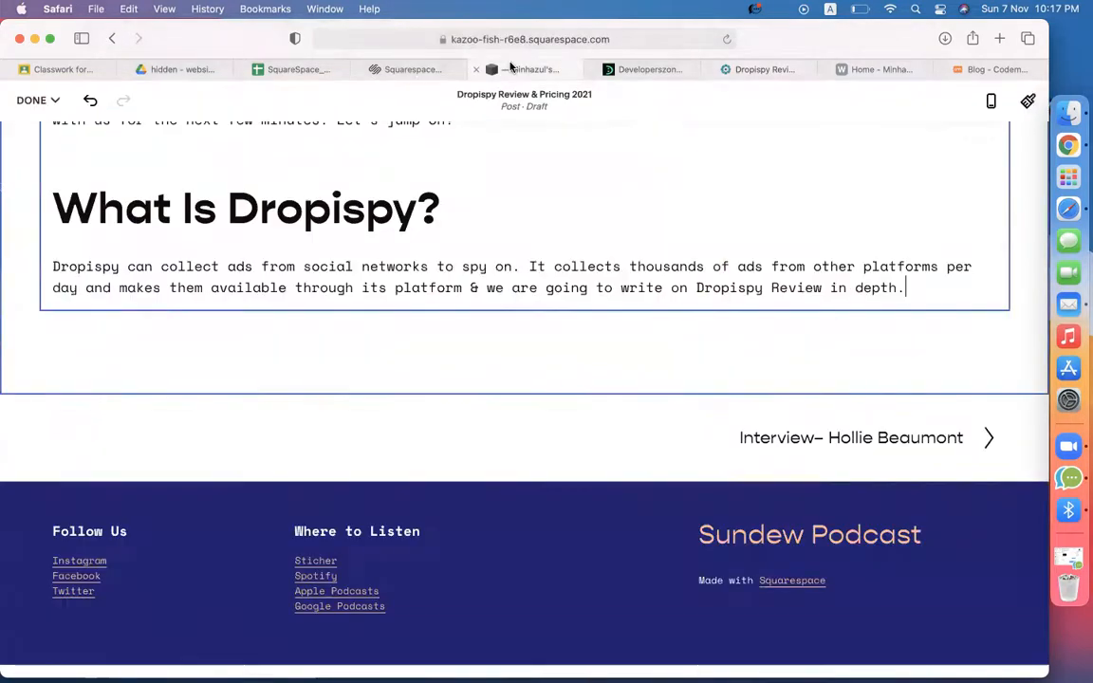
{"action": "key", "text": "super+v"}
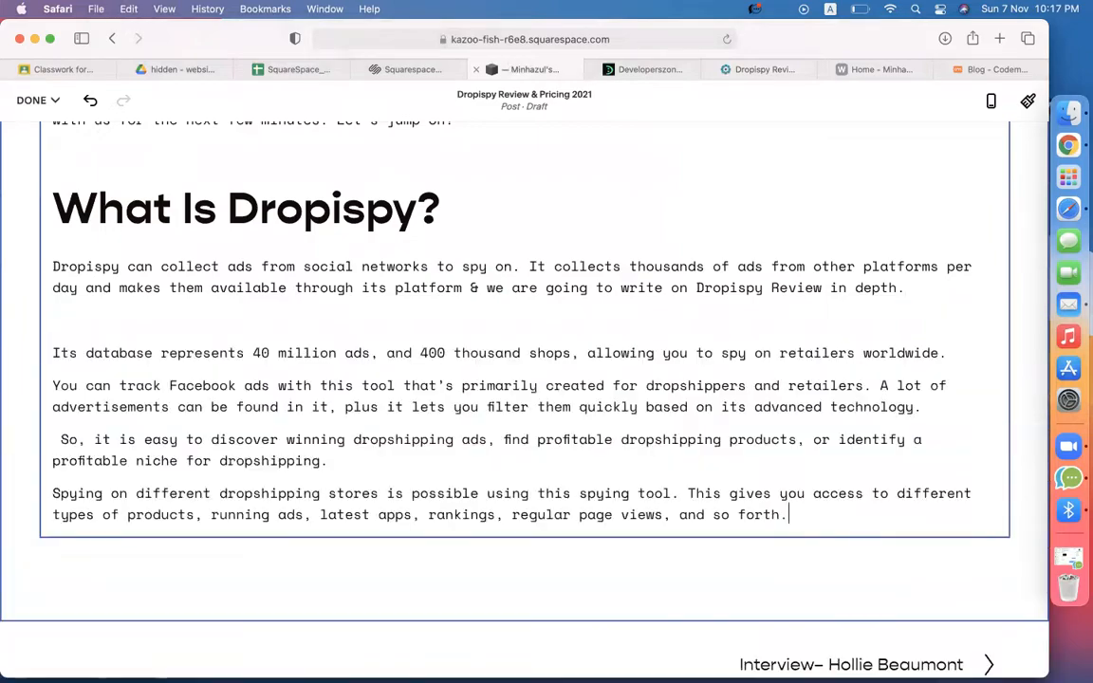
Step: Check the assembled post from title to last paragraph, then save it as a draft and leave the editor
{"action": "scroll", "coordinate": [426, 241], "scroll_direction": "up", "scroll_amount": 5}
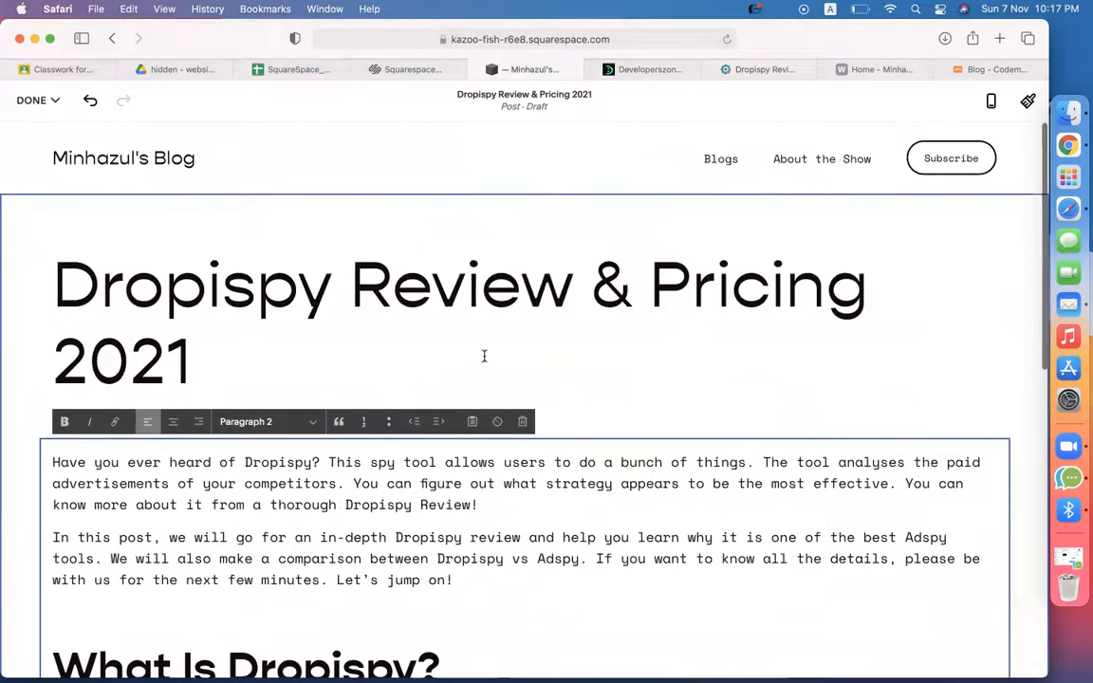
{"action": "scroll", "coordinate": [484, 356], "scroll_direction": "down", "scroll_amount": 4}
{"action": "scroll", "coordinate": [483, 355], "scroll_direction": "up", "scroll_amount": 4}
{"action": "left_click", "coordinate": [32, 100]}
{"action": "left_click", "coordinate": [42, 133]}
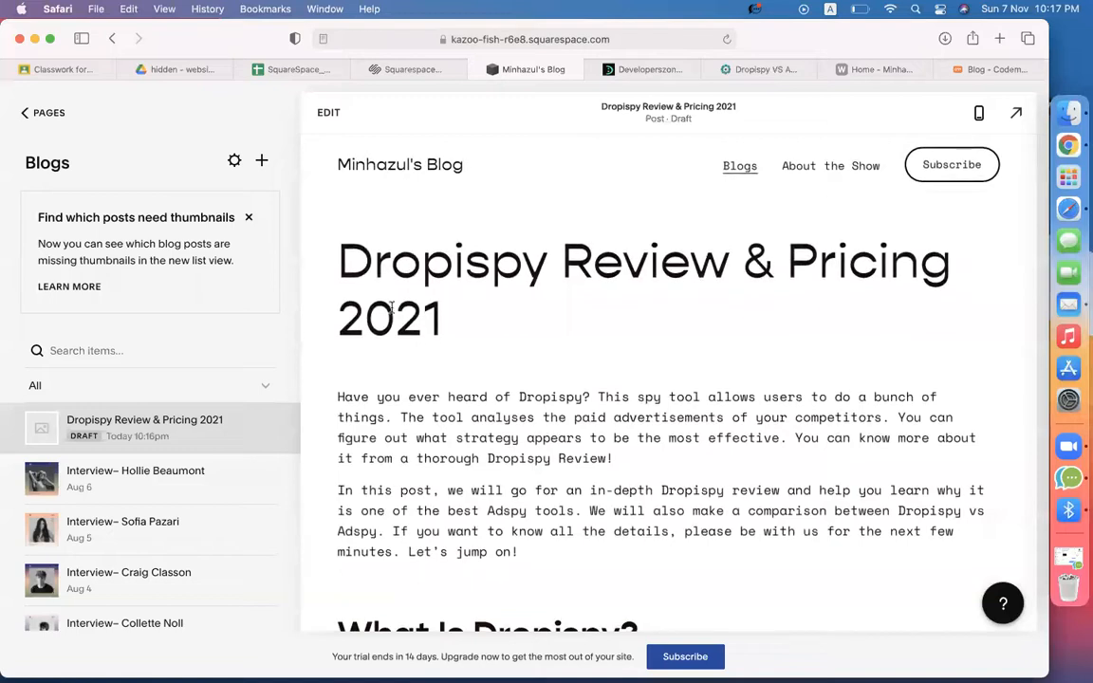
Step: Open the draft's post settings, then save the Dropispy article's featured image to the Desktop as Dropispy-Review-Pricing-2021
{"action": "left_click", "coordinate": [261, 426]}
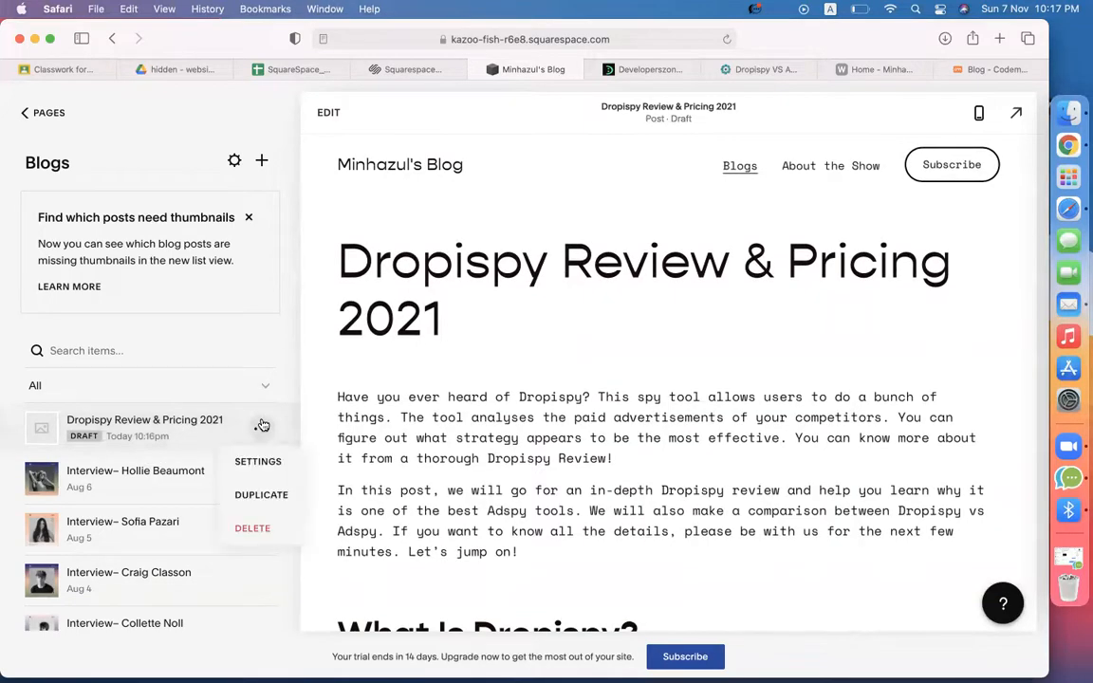
{"action": "left_click", "coordinate": [263, 460]}
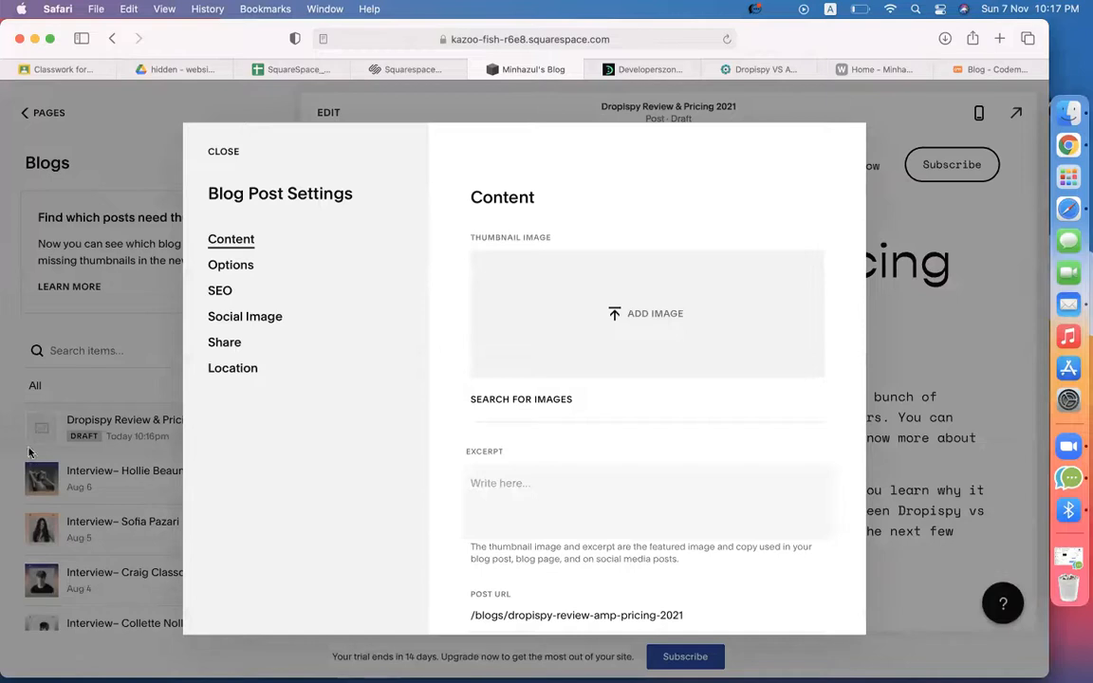
{"action": "left_click", "coordinate": [765, 67]}
{"action": "scroll", "coordinate": [492, 290], "scroll_direction": "up", "scroll_amount": 3}
{"action": "scroll", "coordinate": [493, 289], "scroll_direction": "up", "scroll_amount": 10}
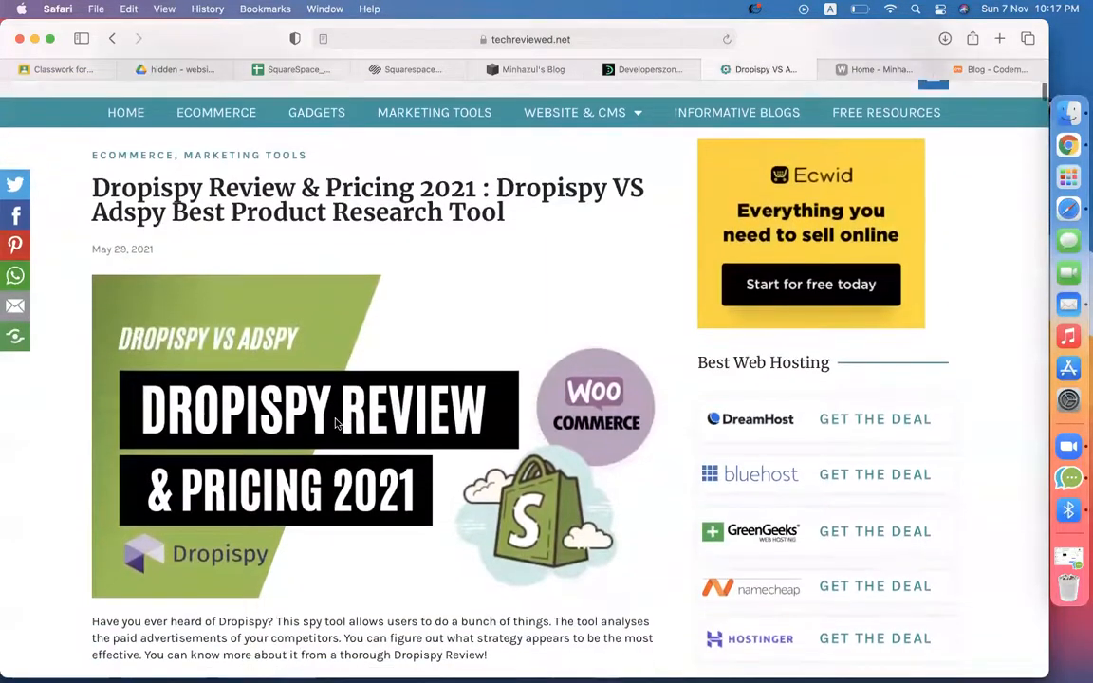
{"action": "right_click", "coordinate": [335, 420]}
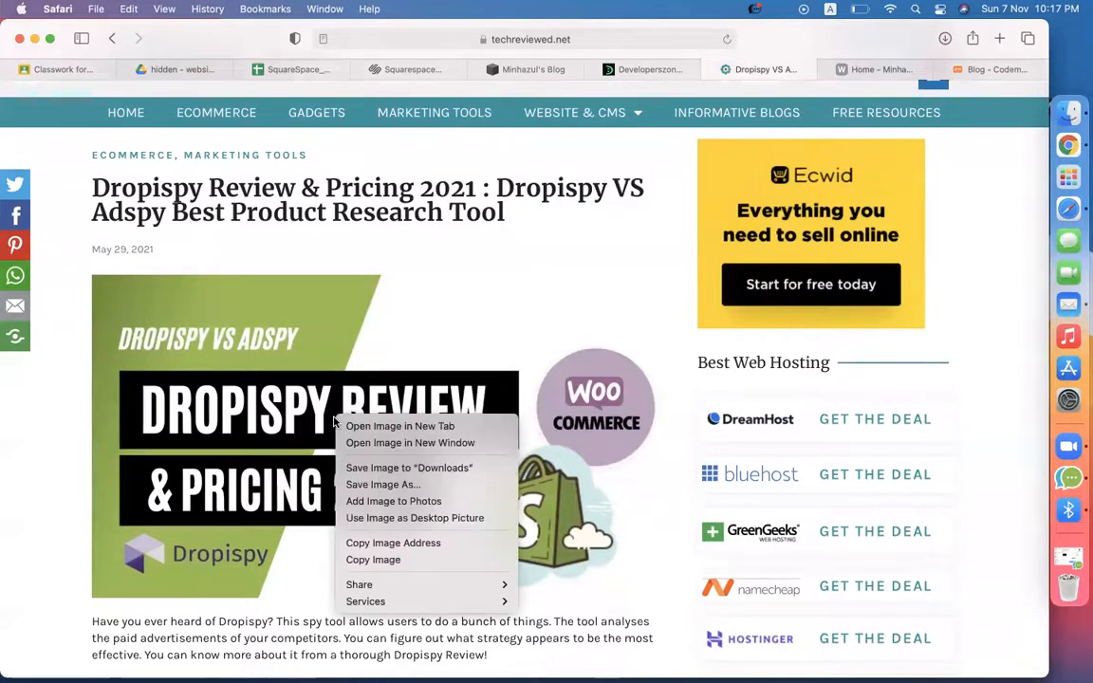
{"action": "left_click", "coordinate": [387, 485]}
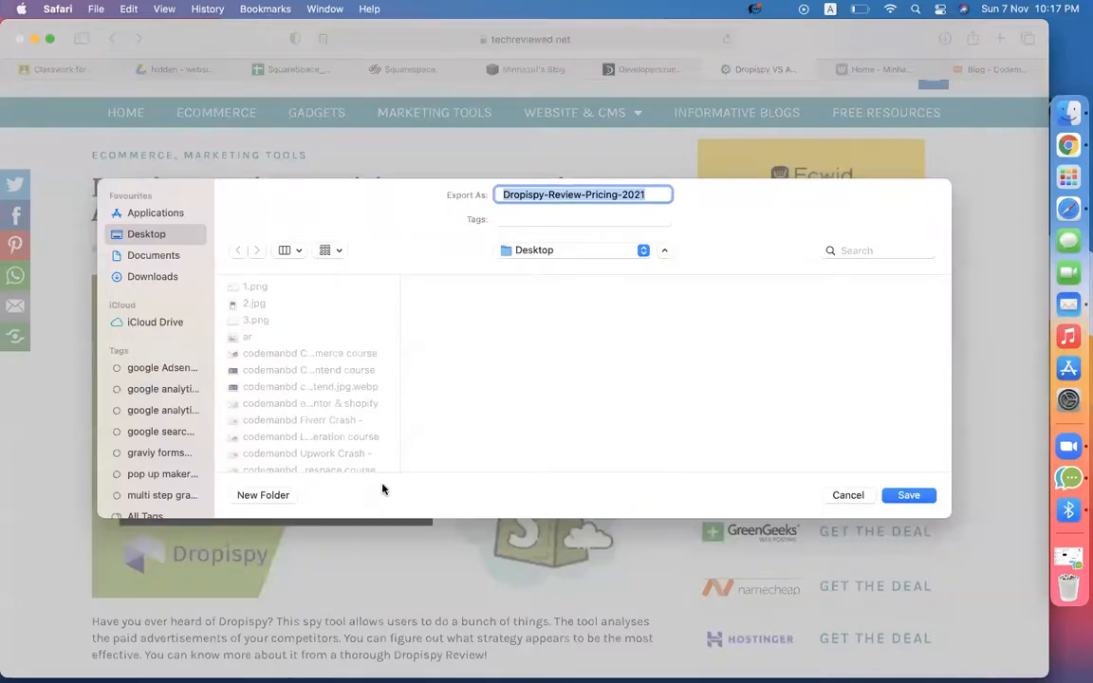
{"action": "key", "text": "Return"}
Step: Upload the saved Dropispy image from the Desktop as the post's thumbnail image and save the post settings
{"action": "left_click", "coordinate": [517, 70]}
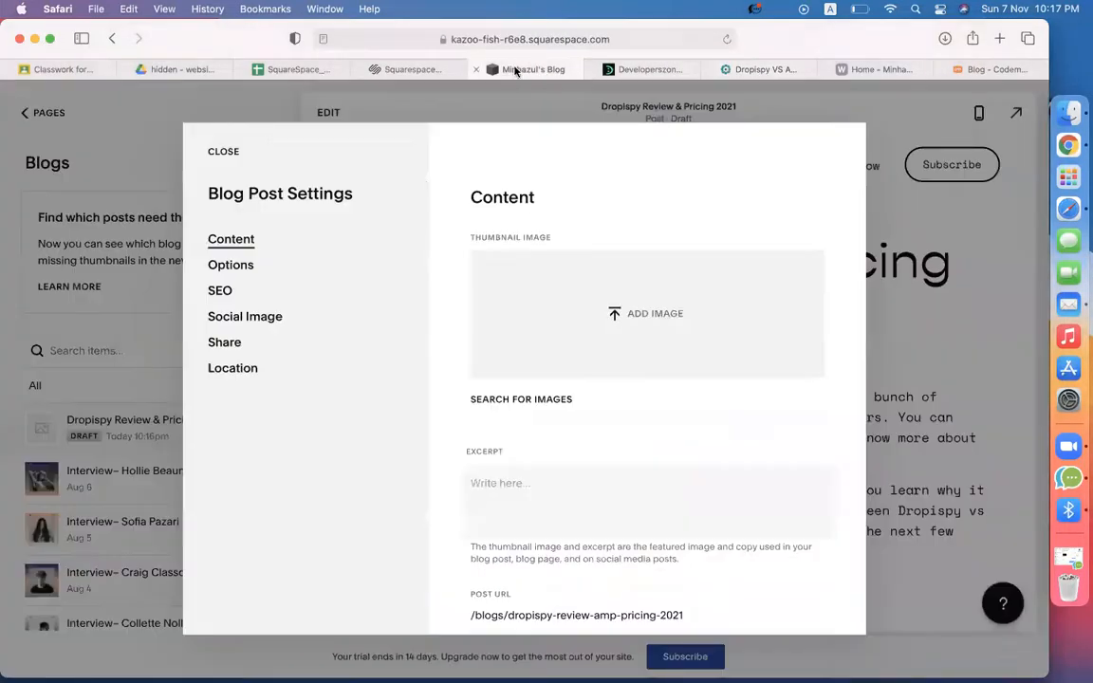
{"action": "left_click", "coordinate": [618, 315]}
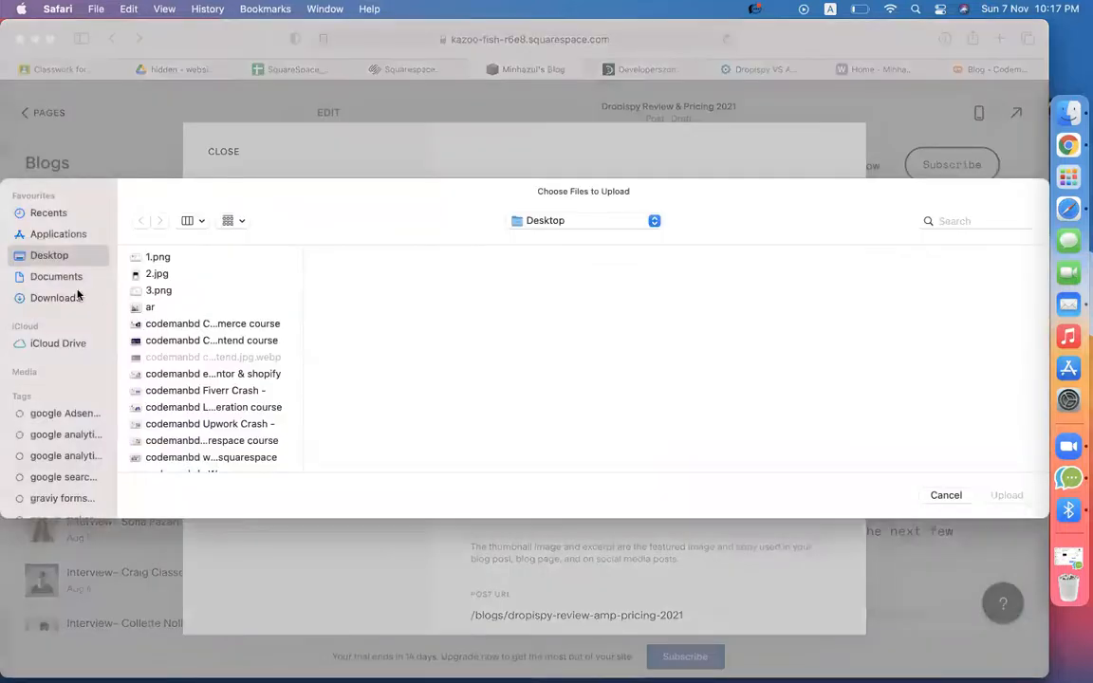
{"action": "left_click", "coordinate": [171, 323]}
{"action": "key", "text": "d"}
{"action": "key", "text": "Return"}
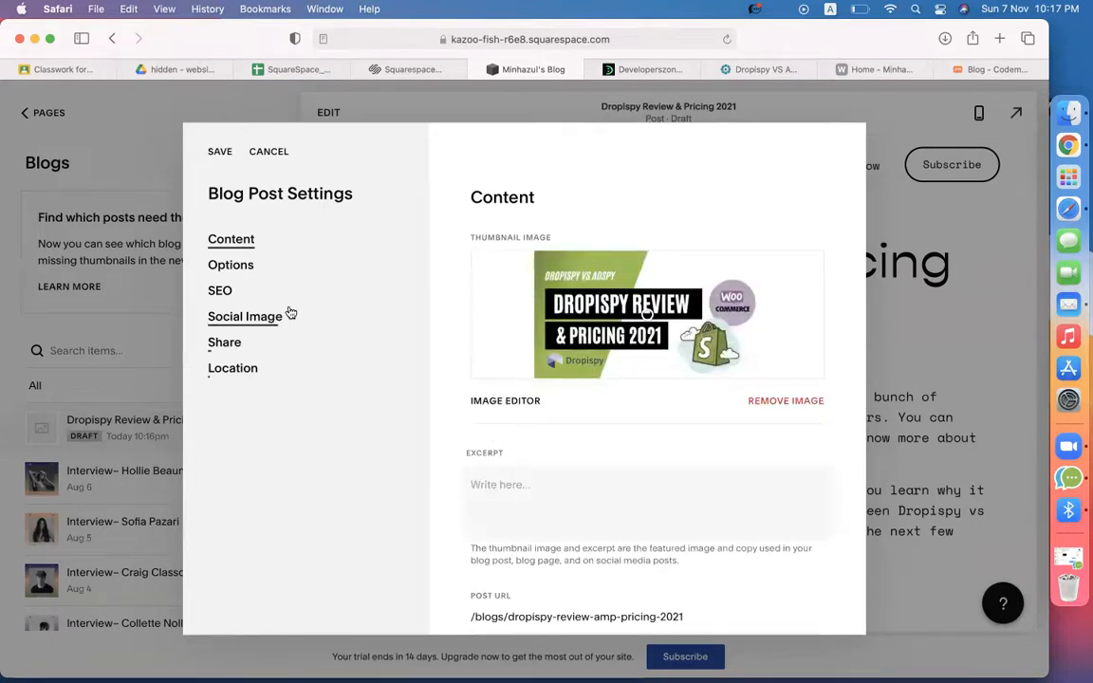
{"action": "left_click", "coordinate": [534, 503]}
{"action": "left_click", "coordinate": [344, 515]}
{"action": "left_click", "coordinate": [217, 152]}
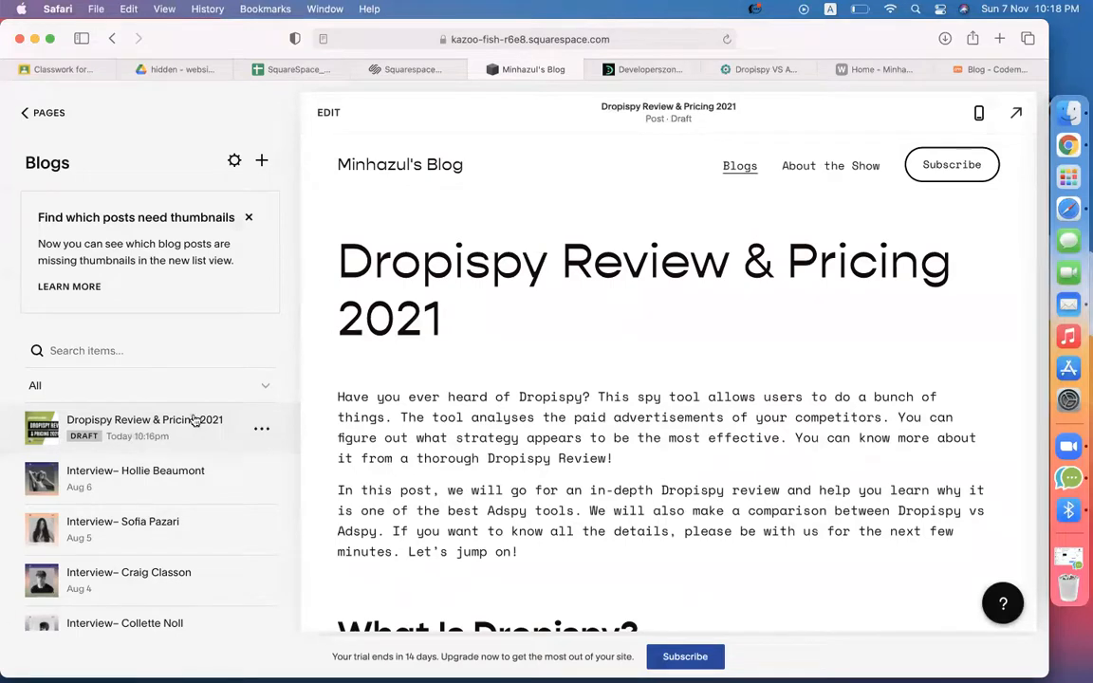
Step: Examine the post's content settings, including excerpt, URL, author and source fields, and look through the draft's preview
{"action": "left_click", "coordinate": [262, 429]}
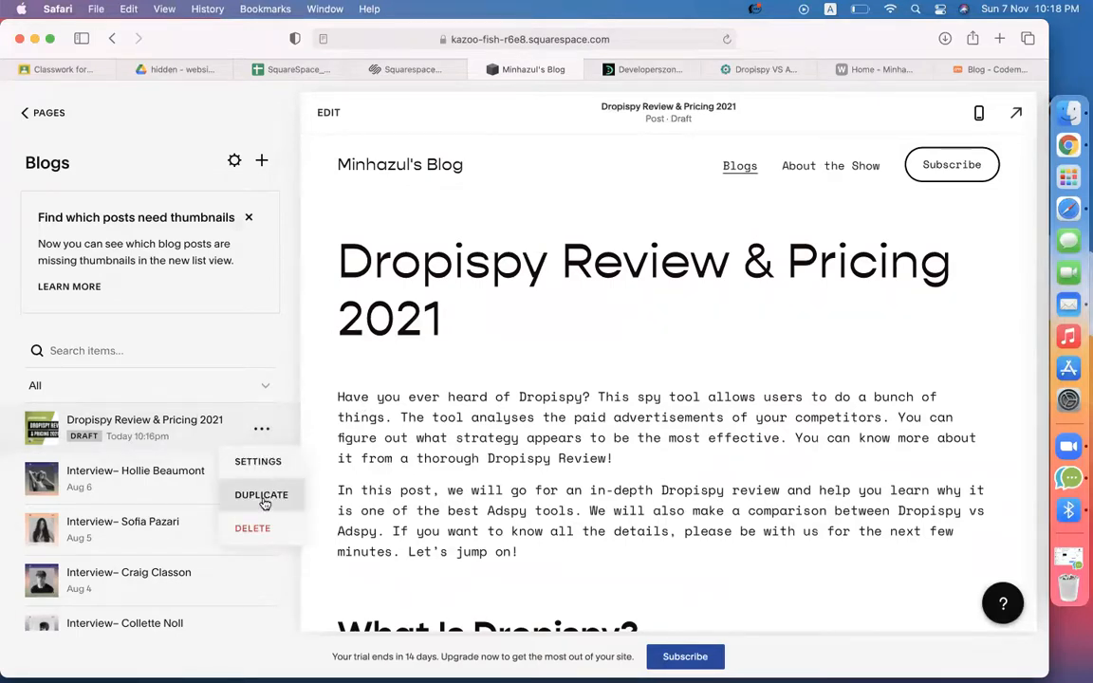
{"action": "left_click", "coordinate": [254, 461]}
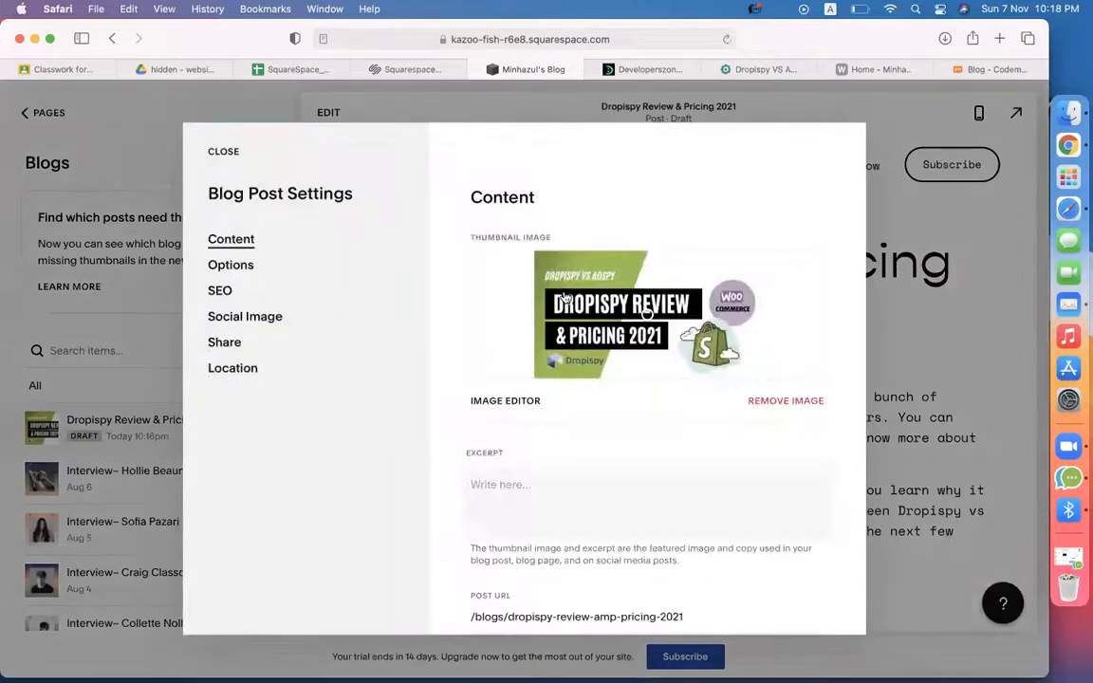
{"action": "scroll", "coordinate": [531, 416], "scroll_direction": "down", "scroll_amount": 5}
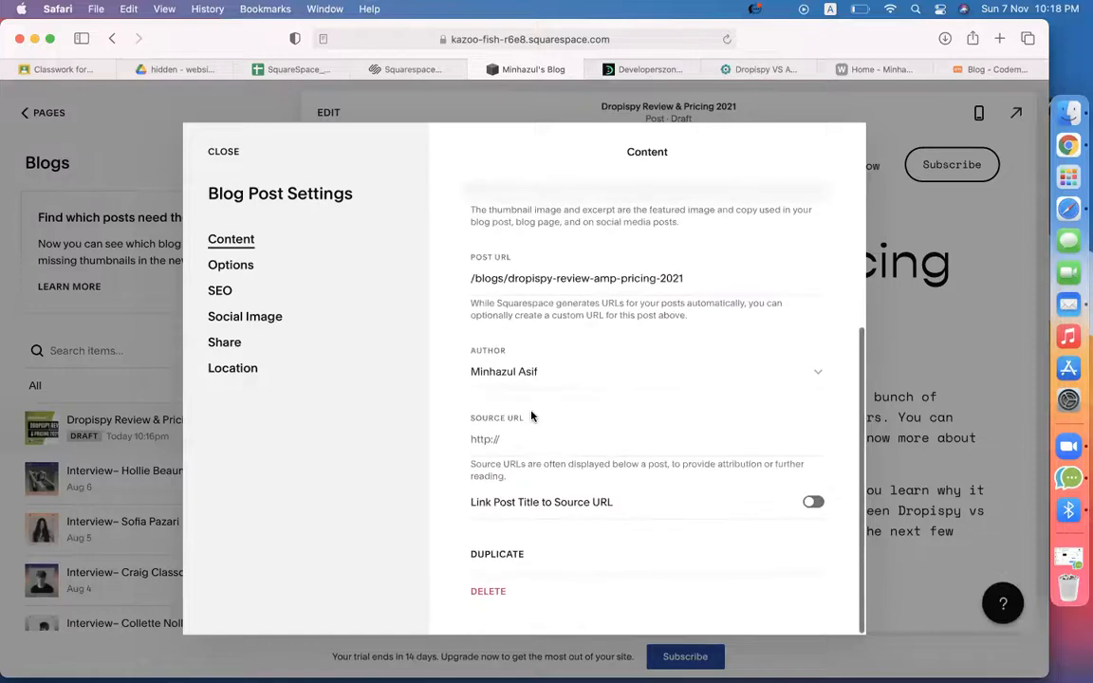
{"action": "scroll", "coordinate": [644, 486], "scroll_direction": "up", "scroll_amount": 3}
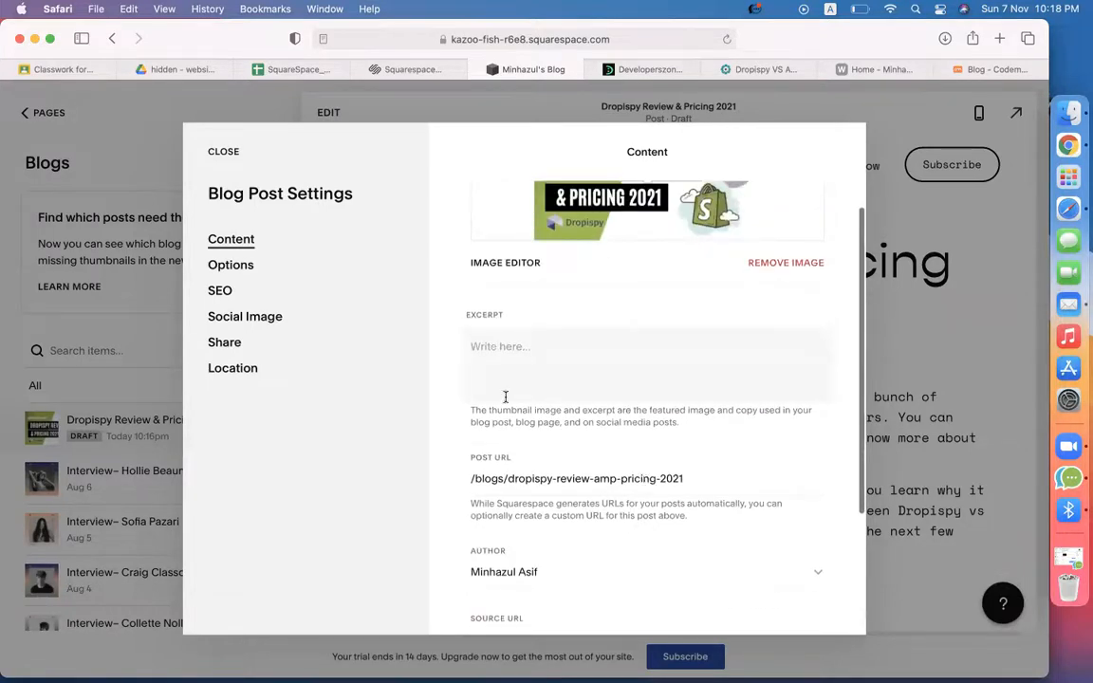
{"action": "left_click", "coordinate": [210, 152]}
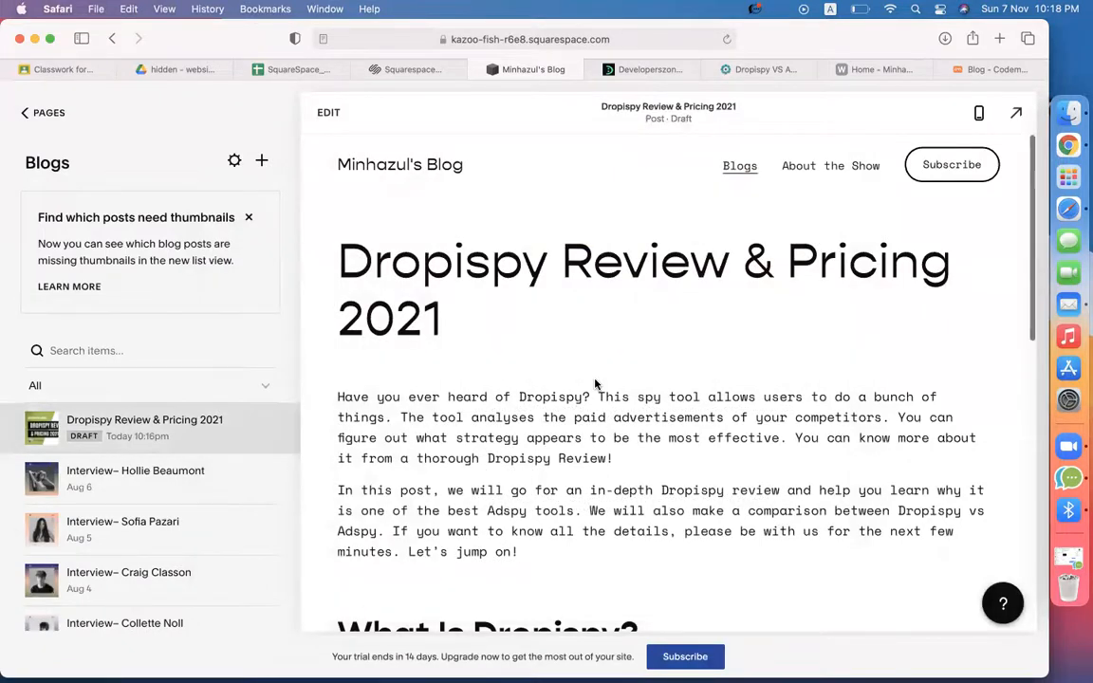
{"action": "scroll", "coordinate": [596, 383], "scroll_direction": "down", "scroll_amount": 15}
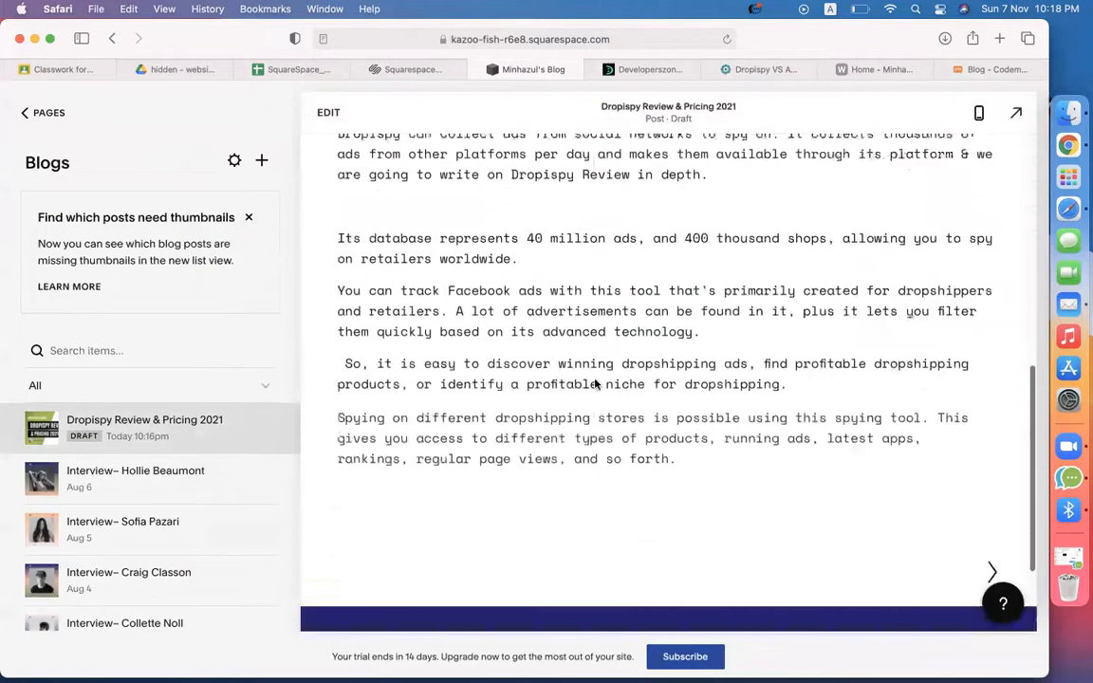
{"action": "scroll", "coordinate": [596, 384], "scroll_direction": "up", "scroll_amount": 15}
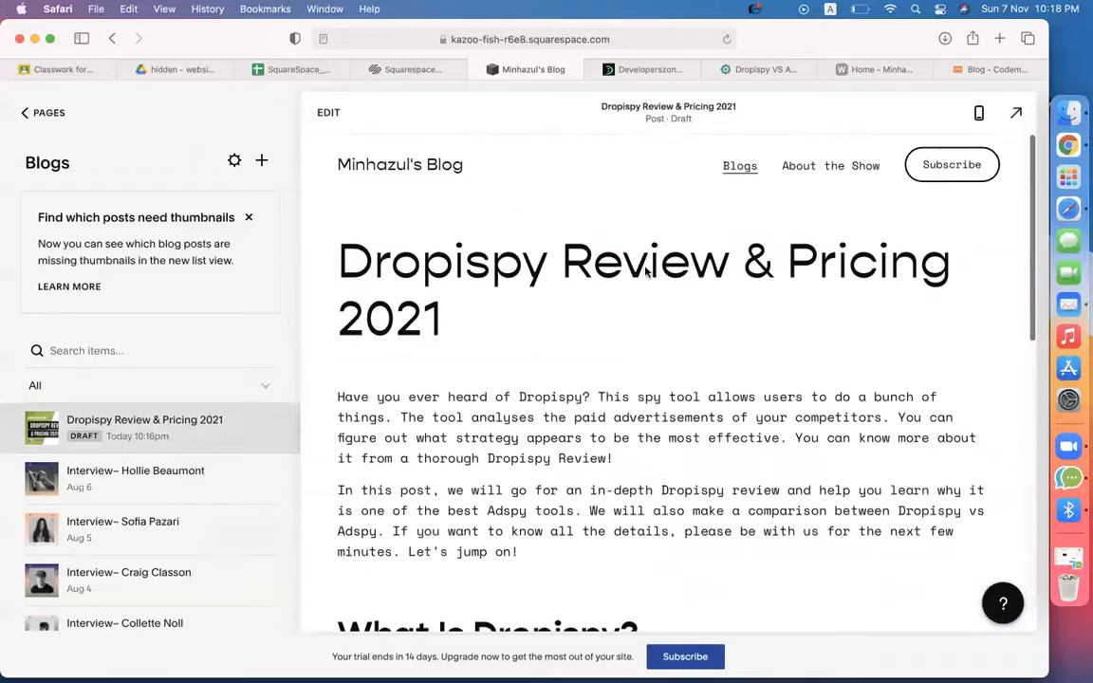
Step: Reopen the Dropispy draft for editing, publish it, and dismiss the offer to share it
{"action": "left_click", "coordinate": [328, 113]}
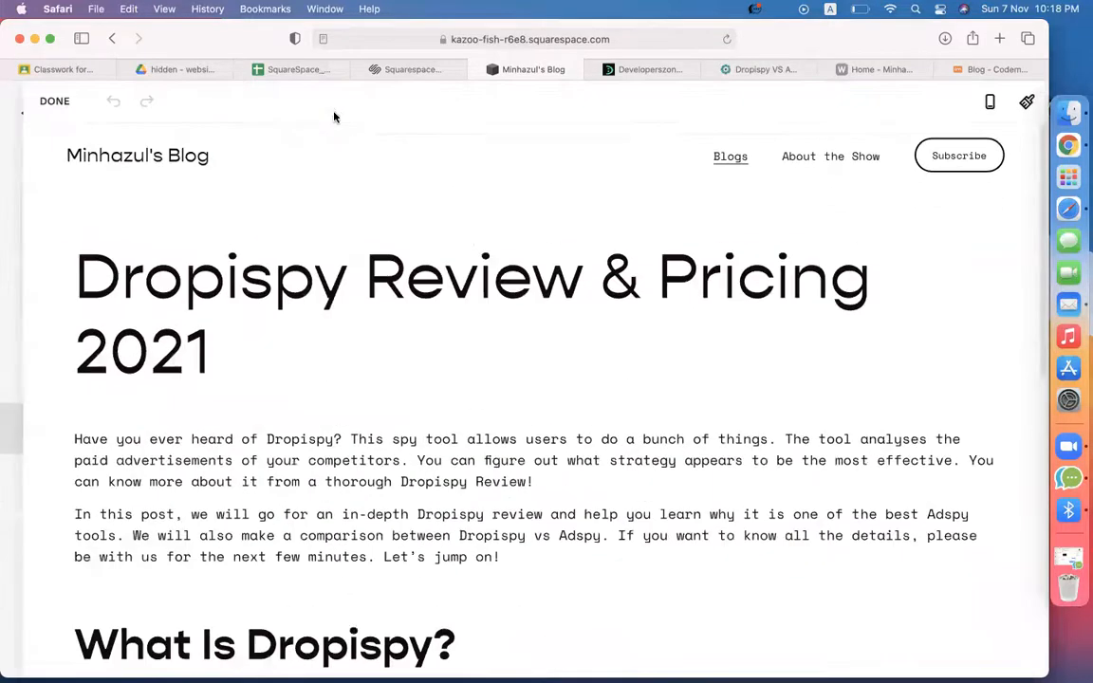
{"action": "scroll", "coordinate": [700, 349], "scroll_direction": "down", "scroll_amount": 15}
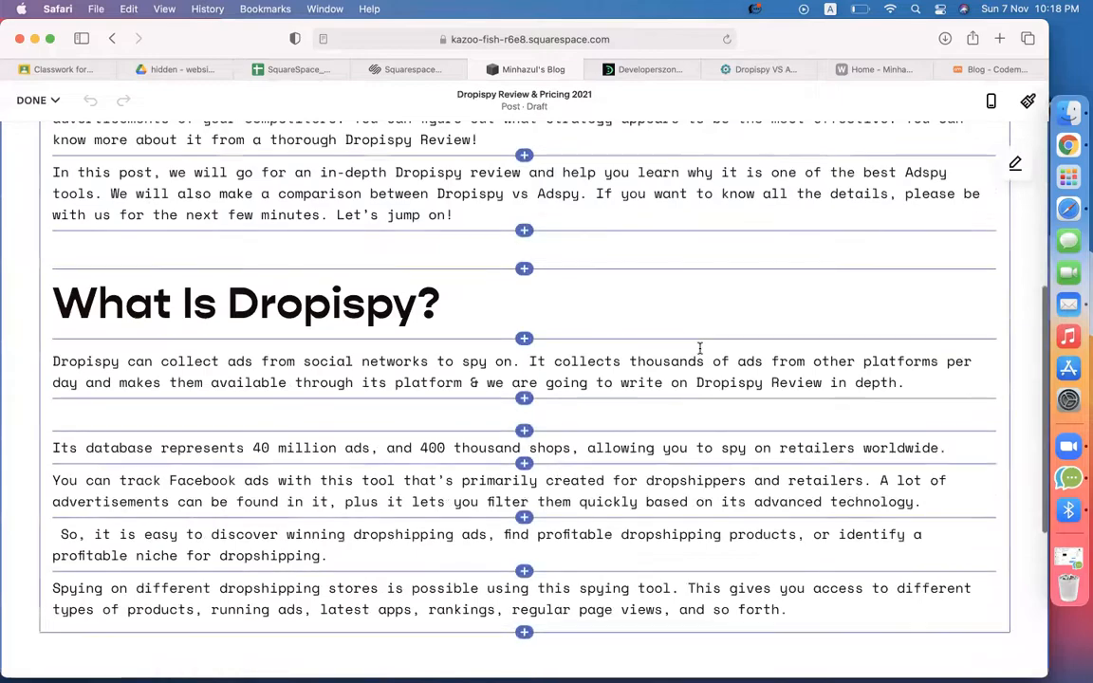
{"action": "scroll", "coordinate": [699, 354], "scroll_direction": "up", "scroll_amount": 15}
{"action": "left_click", "coordinate": [36, 100]}
{"action": "left_click", "coordinate": [42, 130]}
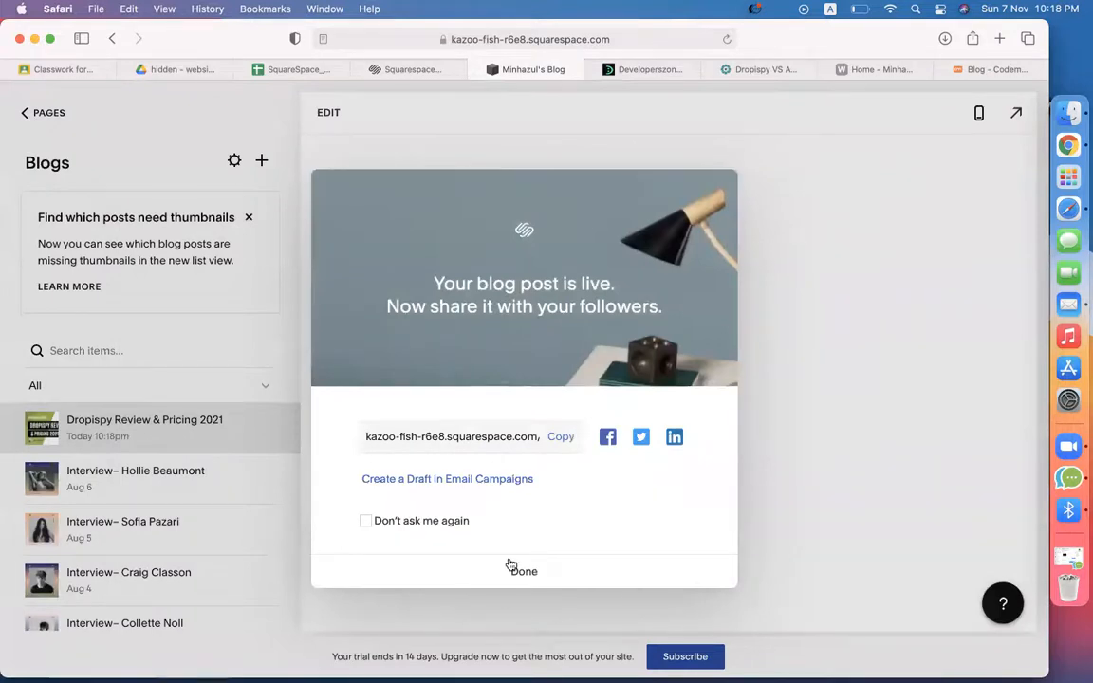
{"action": "left_click", "coordinate": [501, 575]}
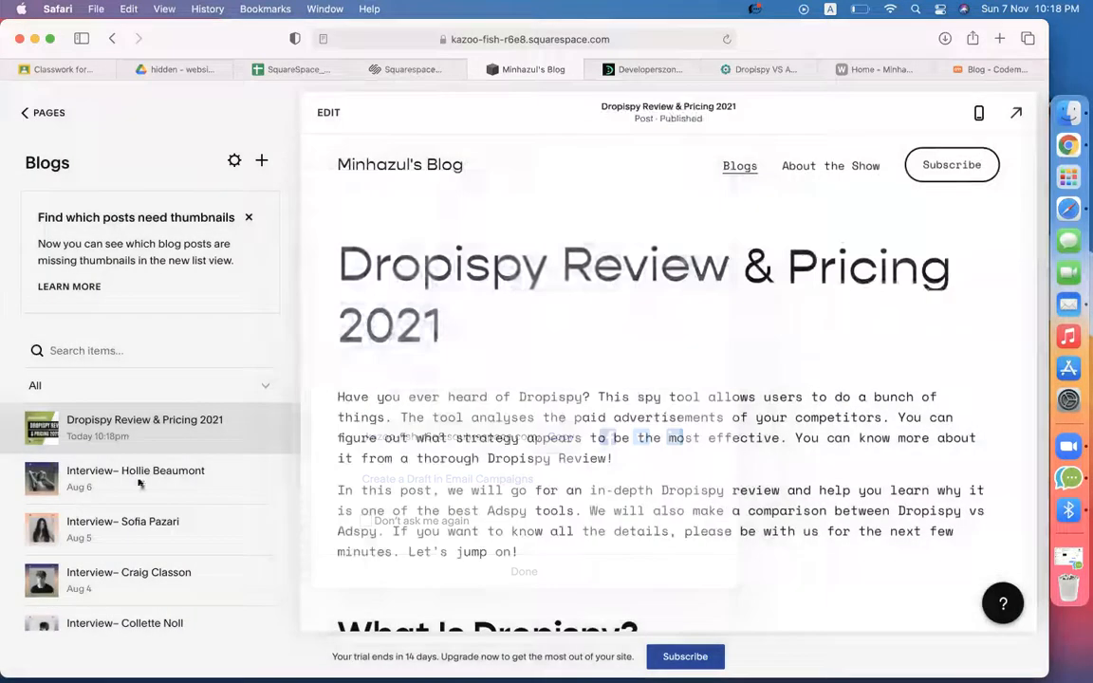
Step: Go back to the Blogs page and examine how the Dropispy post appears among the listed entries
{"action": "left_click", "coordinate": [133, 421]}
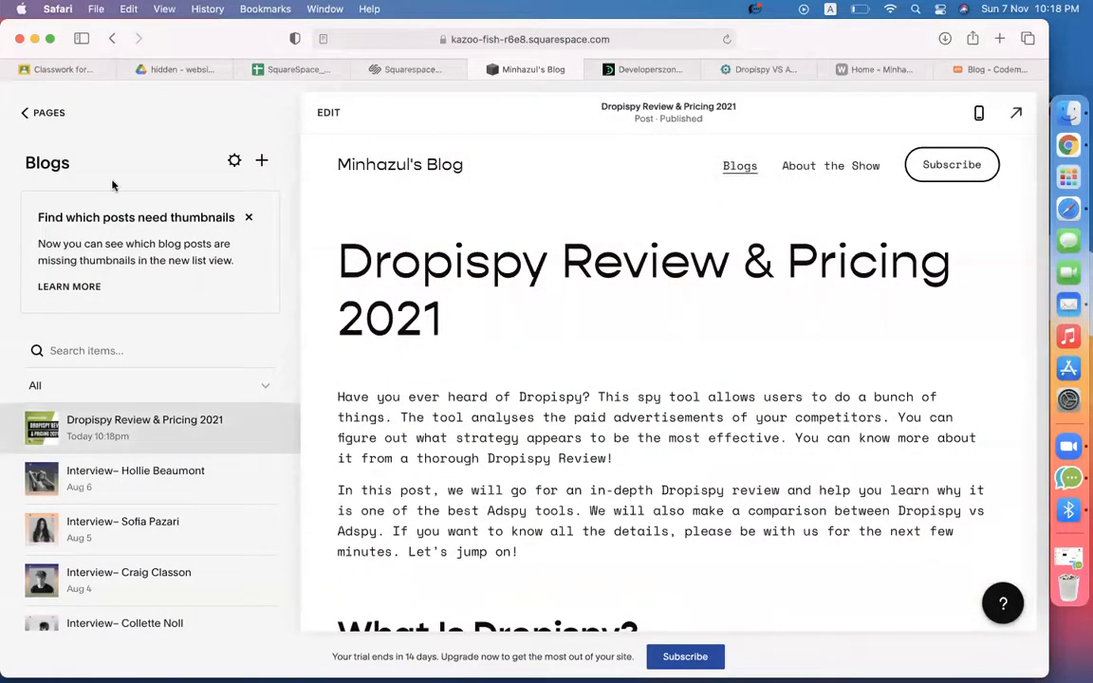
{"action": "left_click", "coordinate": [36, 112]}
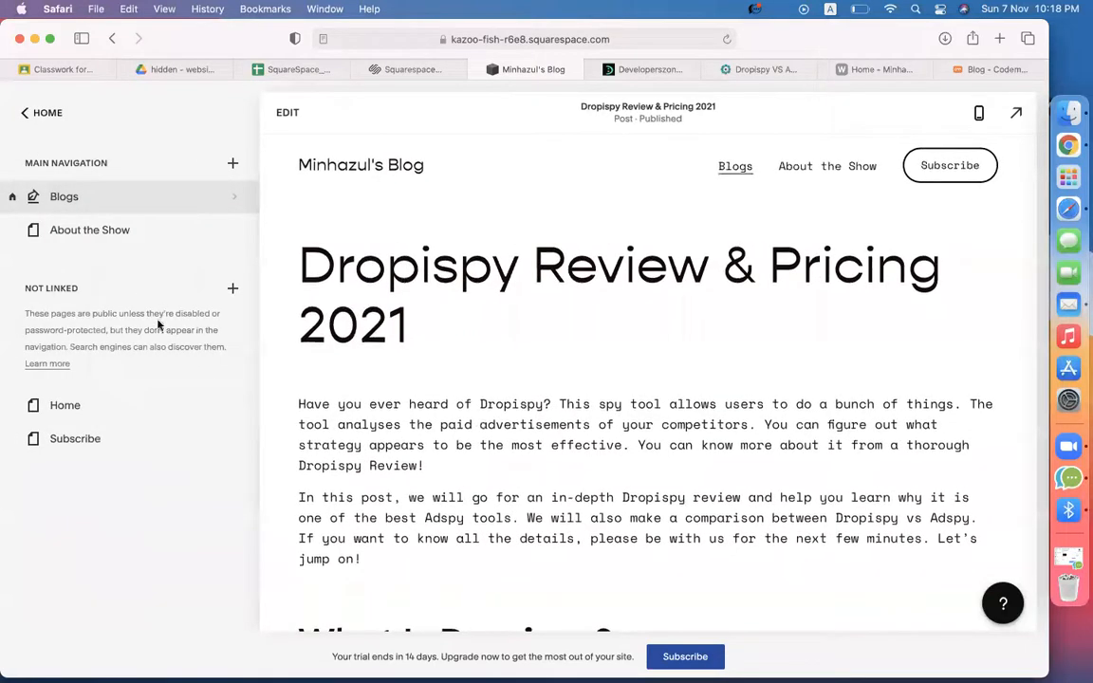
{"action": "left_click", "coordinate": [83, 202]}
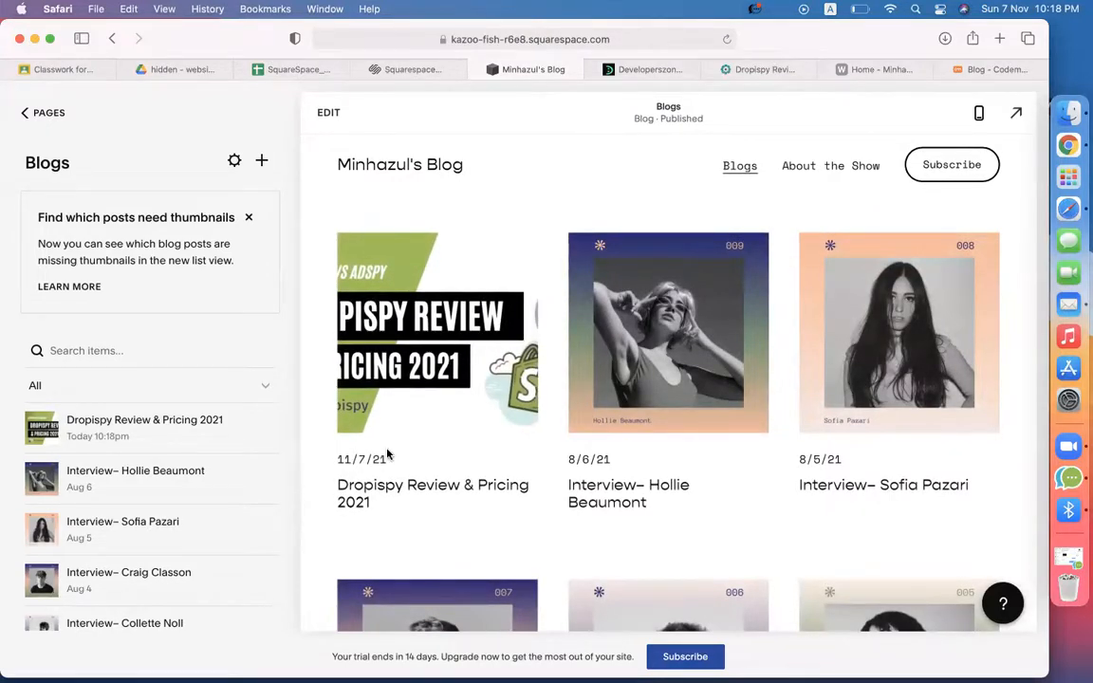
{"action": "scroll", "coordinate": [748, 475], "scroll_direction": "down", "scroll_amount": 5}
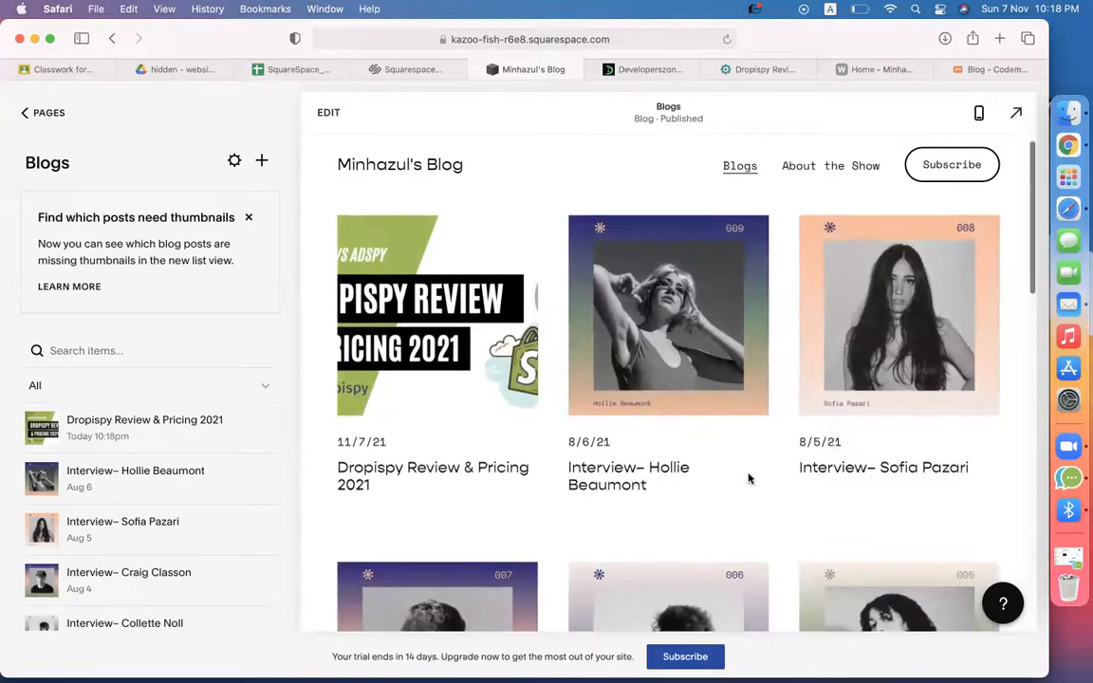
{"action": "scroll", "coordinate": [748, 478], "scroll_direction": "up", "scroll_amount": 5}
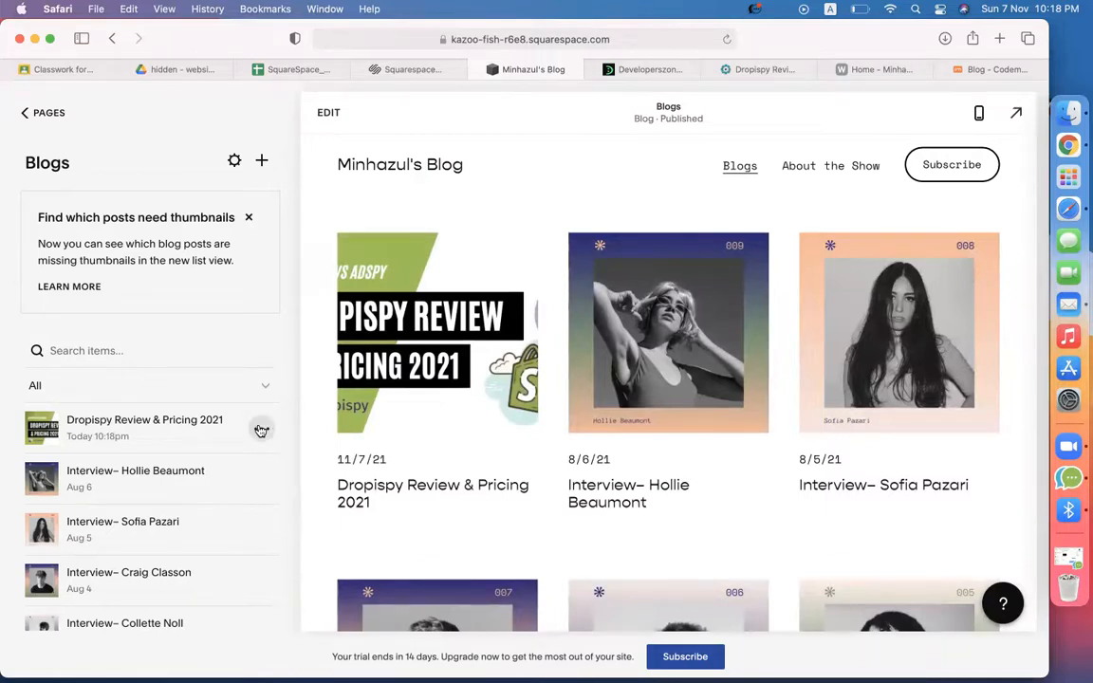
{"action": "scroll", "coordinate": [541, 464], "scroll_direction": "down", "scroll_amount": 10}
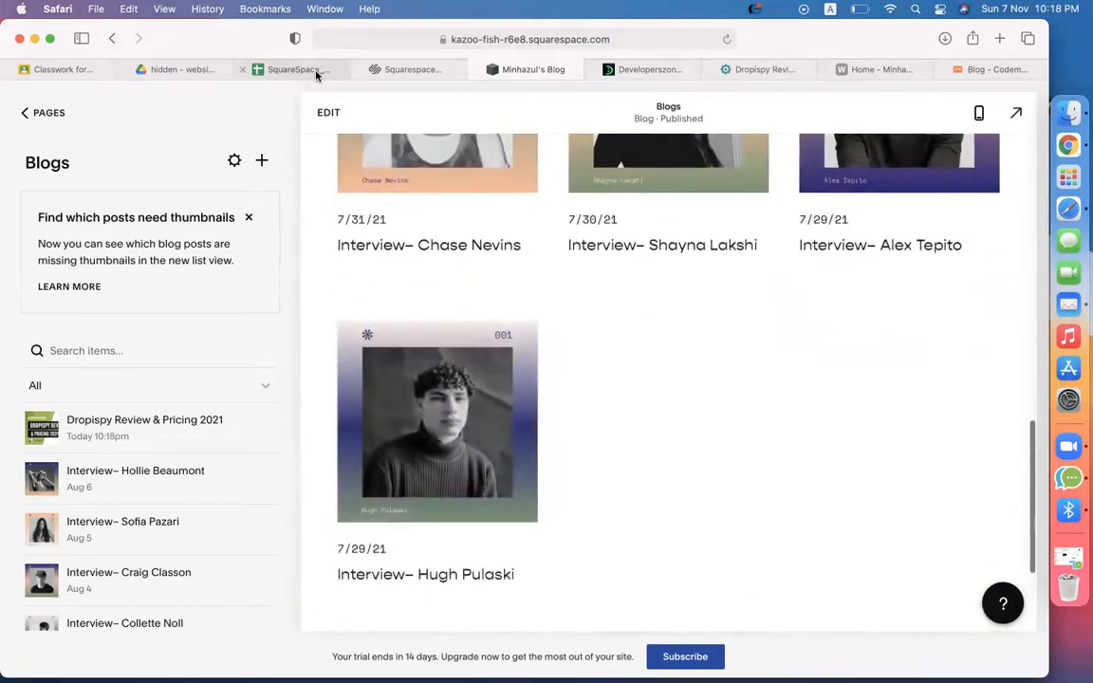
Step: Switch to the SquareSpace_All course sheet and read the instructions for publishing blogs and customizing the news page
{"action": "left_click", "coordinate": [317, 75]}
{"action": "scroll", "coordinate": [713, 342], "scroll_direction": "down", "scroll_amount": 5}
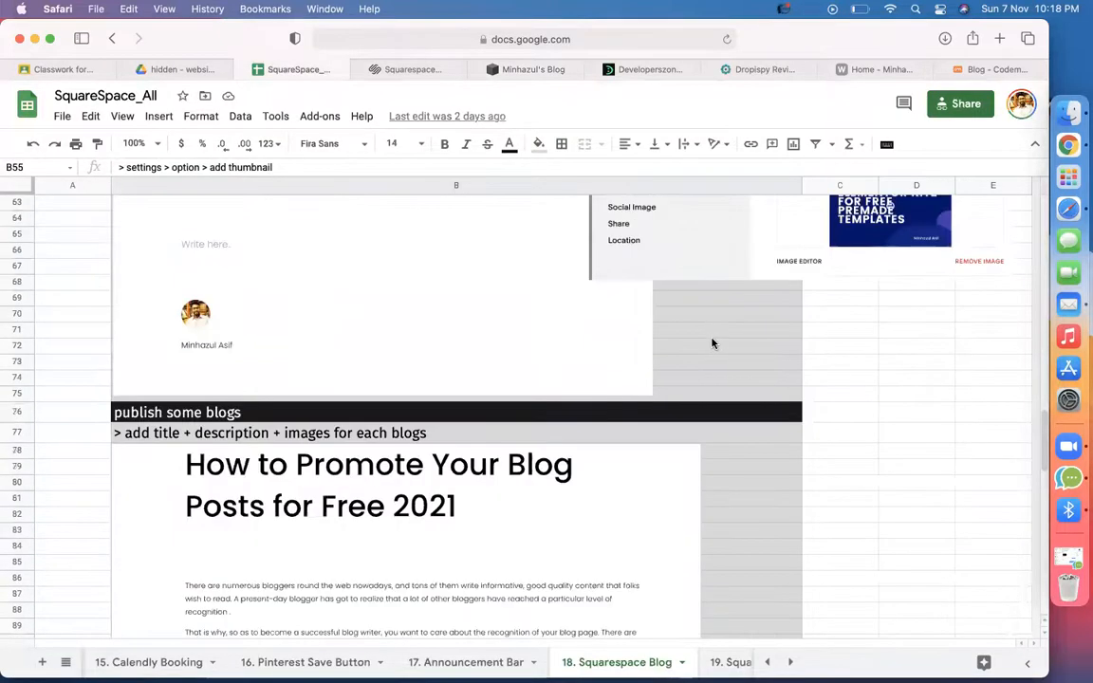
{"action": "left_click", "coordinate": [890, 429]}
{"action": "scroll", "coordinate": [890, 429], "scroll_direction": "down", "scroll_amount": 10}
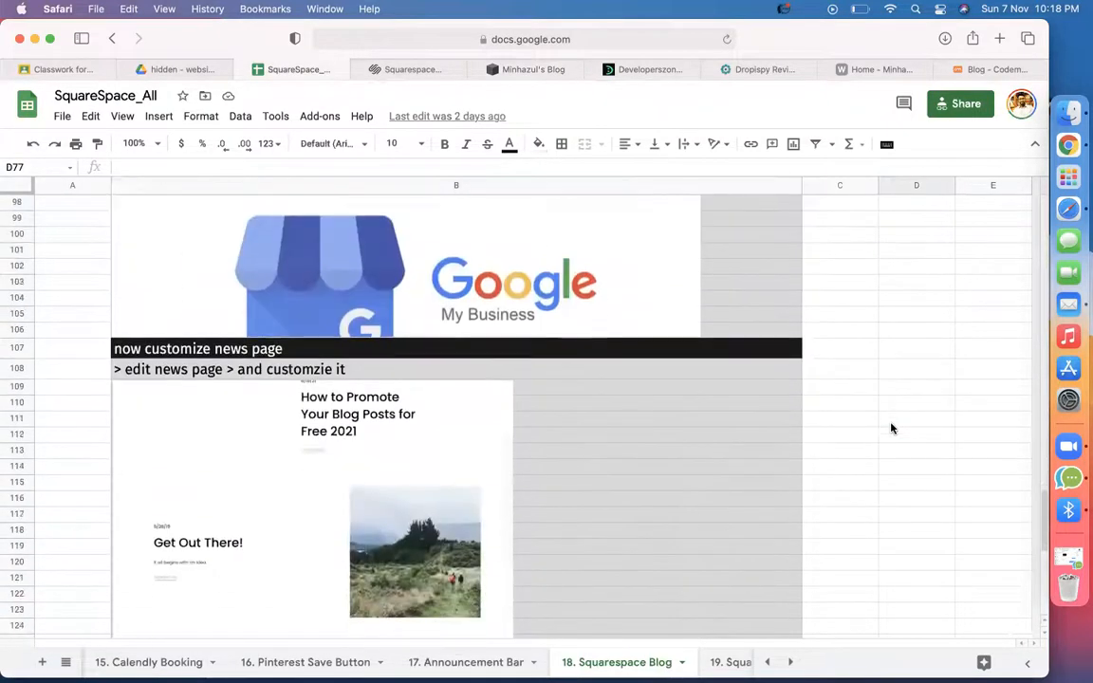
Step: Read the sheet's instructions for customizing the news page and changing its template, and switch back to the Squarespace site
{"action": "scroll", "coordinate": [889, 429], "scroll_direction": "down", "scroll_amount": 5}
{"action": "scroll", "coordinate": [890, 427], "scroll_direction": "up", "scroll_amount": 3}
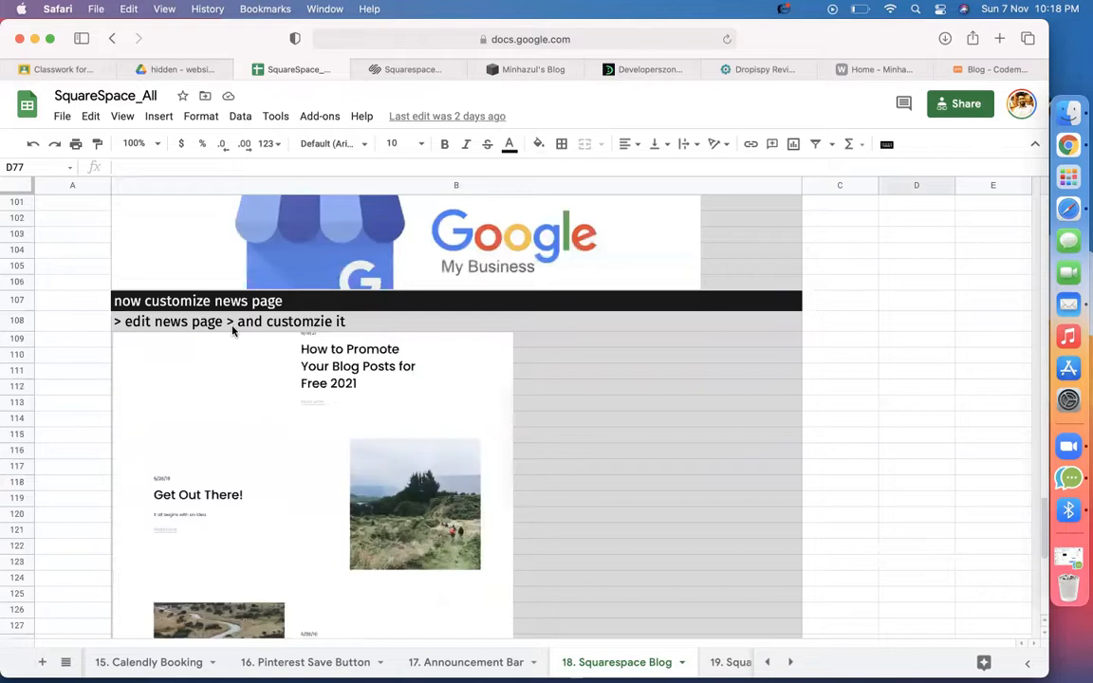
{"action": "left_click", "coordinate": [280, 324]}
{"action": "left_click", "coordinate": [640, 401]}
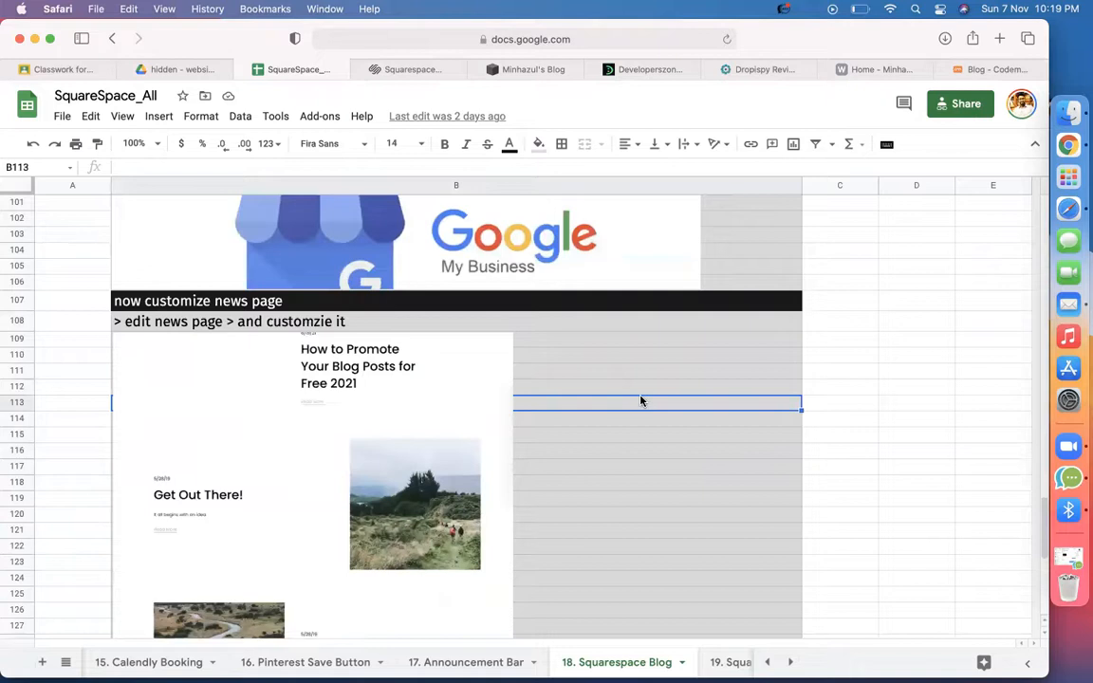
{"action": "scroll", "coordinate": [640, 402], "scroll_direction": "down", "scroll_amount": 8}
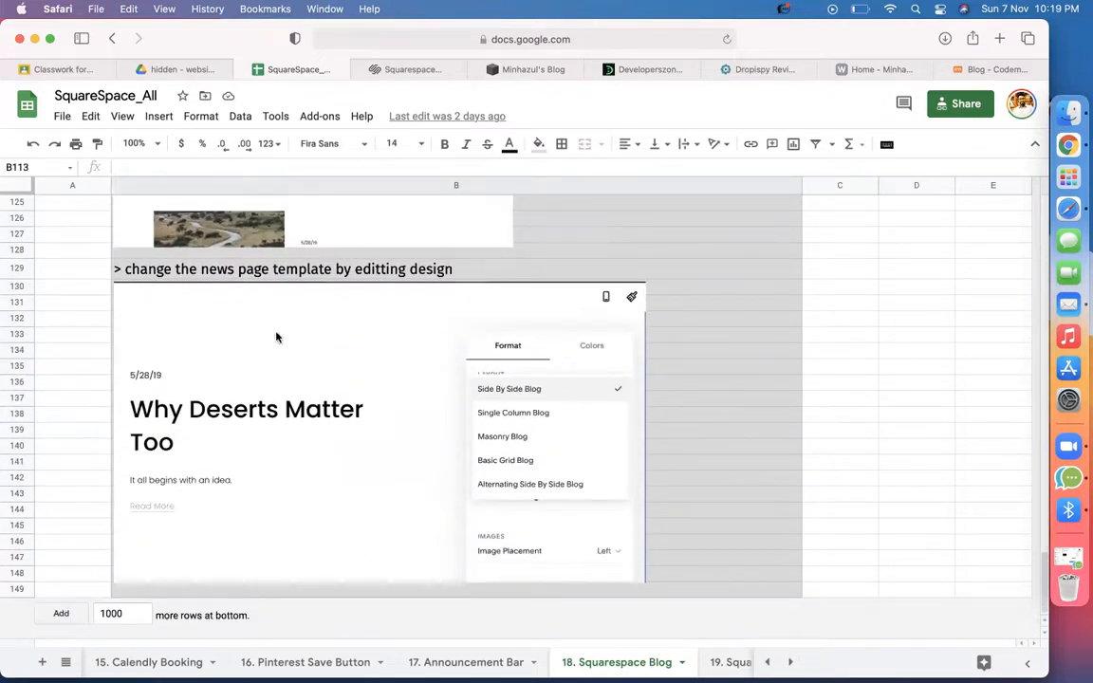
{"action": "left_click", "coordinate": [234, 270]}
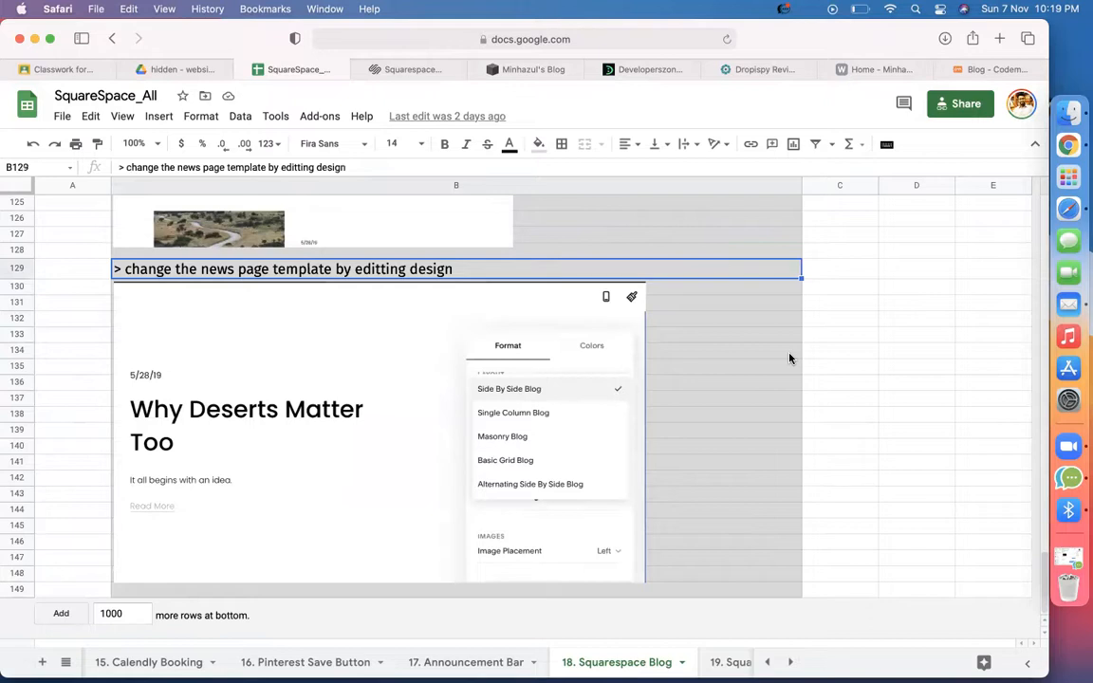
{"action": "scroll", "coordinate": [657, 299], "scroll_direction": "up", "scroll_amount": 10}
{"action": "left_click", "coordinate": [529, 80]}
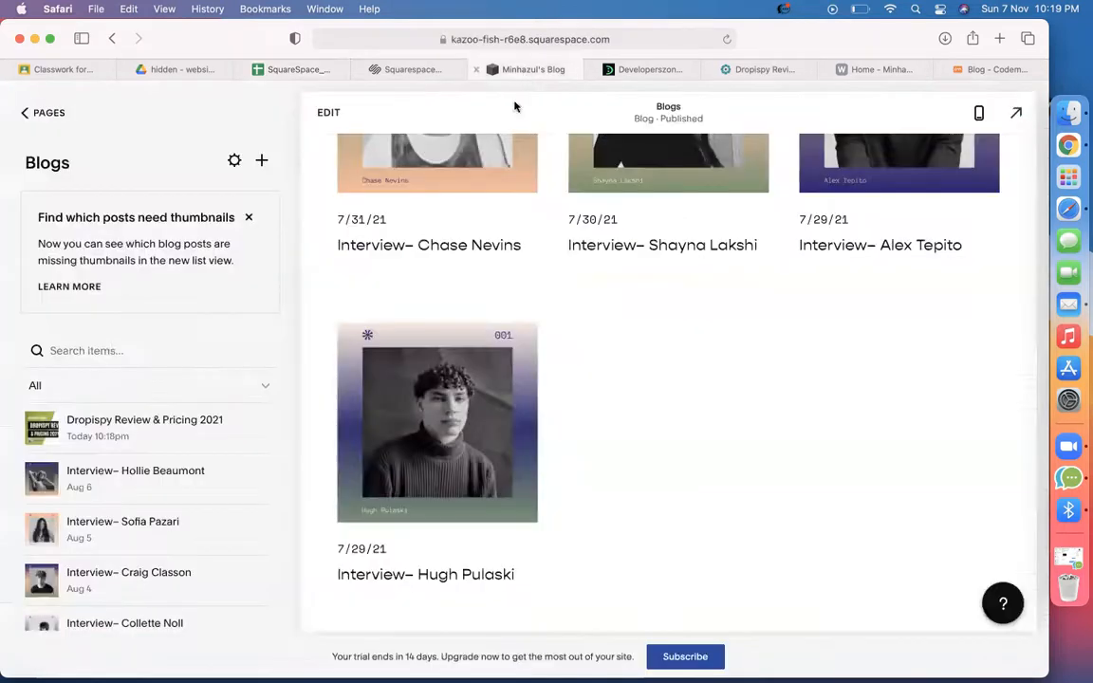
{"action": "scroll", "coordinate": [536, 328], "scroll_direction": "up", "scroll_amount": 10}
{"action": "left_click", "coordinate": [367, 230]}
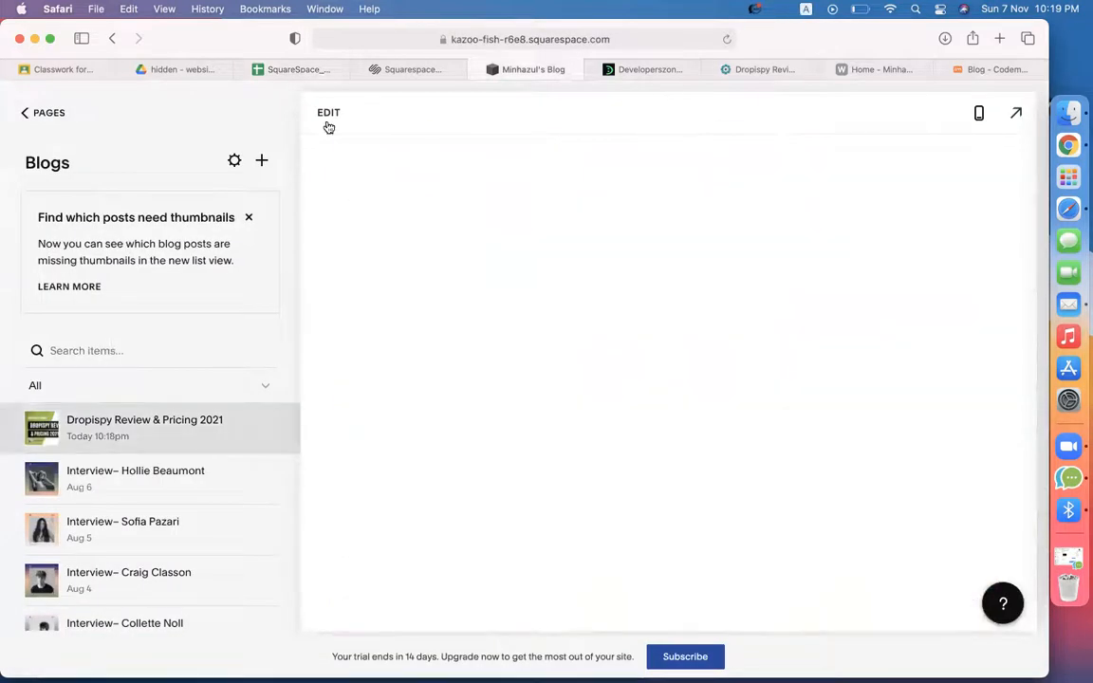
{"action": "left_click", "coordinate": [324, 113]}
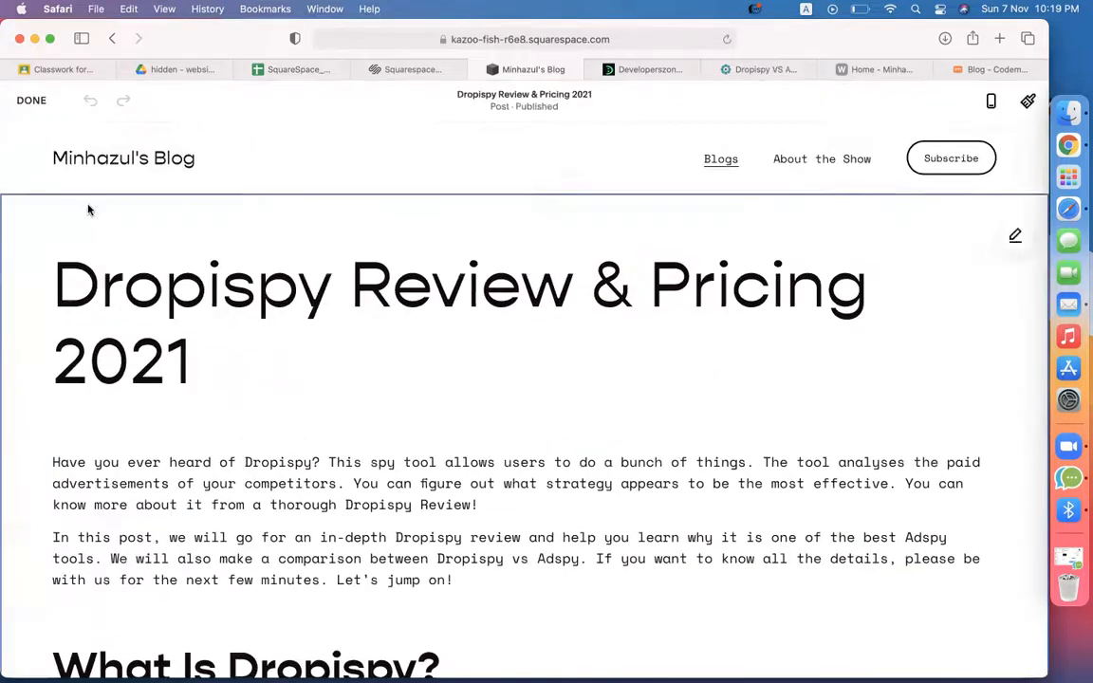
{"action": "left_click", "coordinate": [28, 99]}
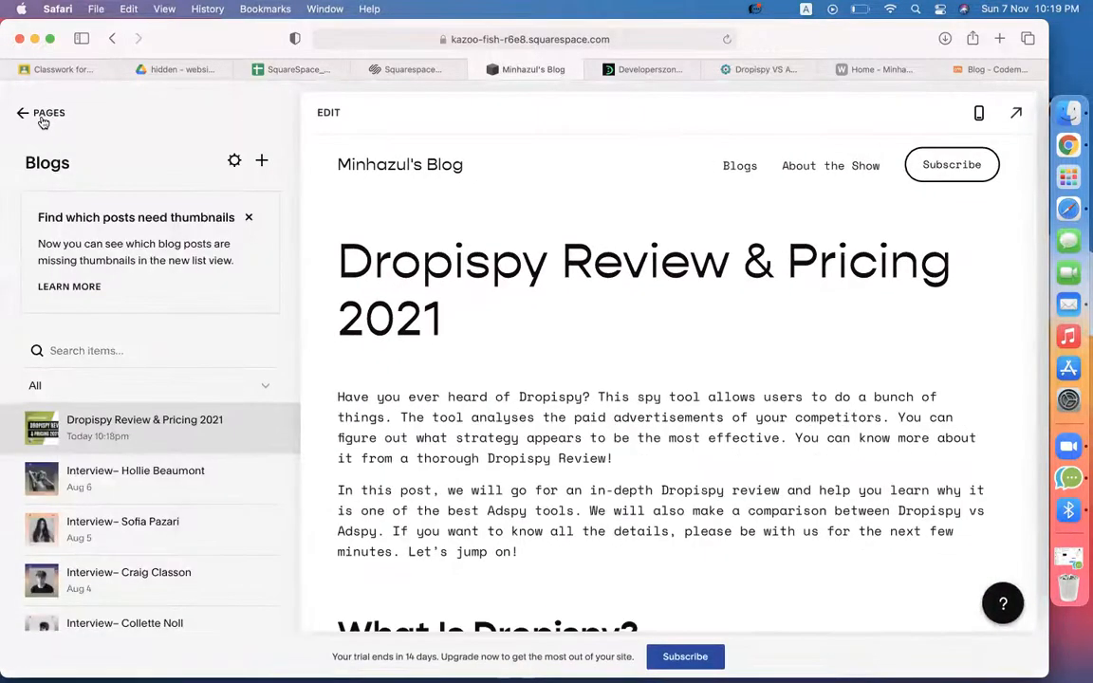
{"action": "left_click", "coordinate": [41, 118]}
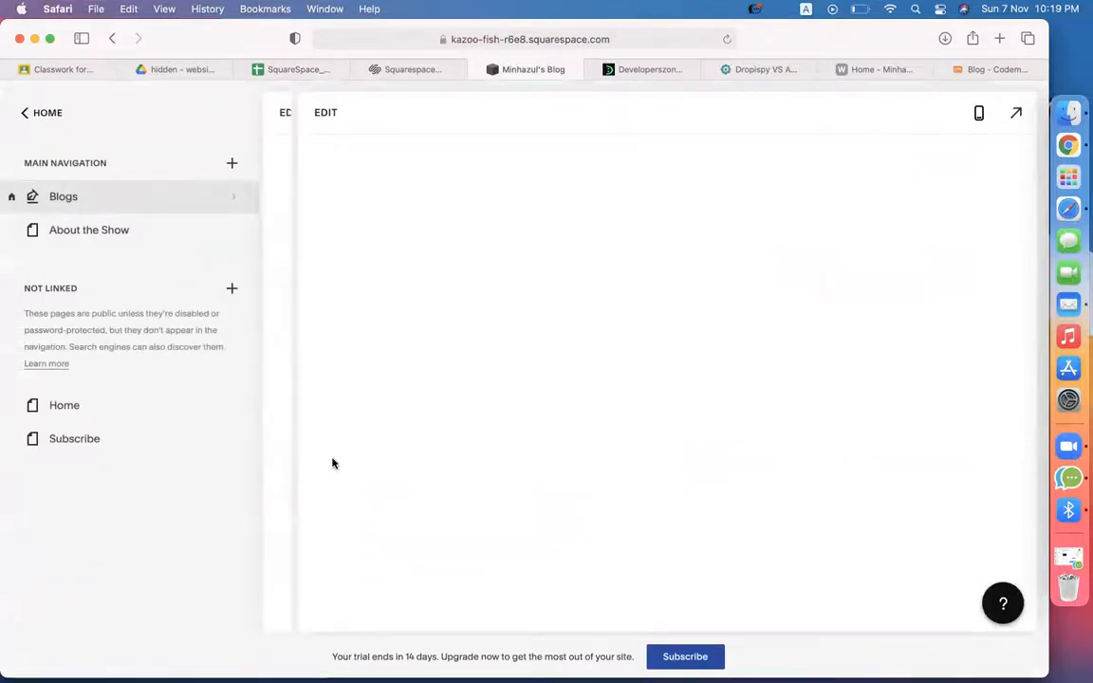
Step: Open the Blogs page for editing and bring up the format settings of its post listing section
{"action": "left_click", "coordinate": [103, 199]}
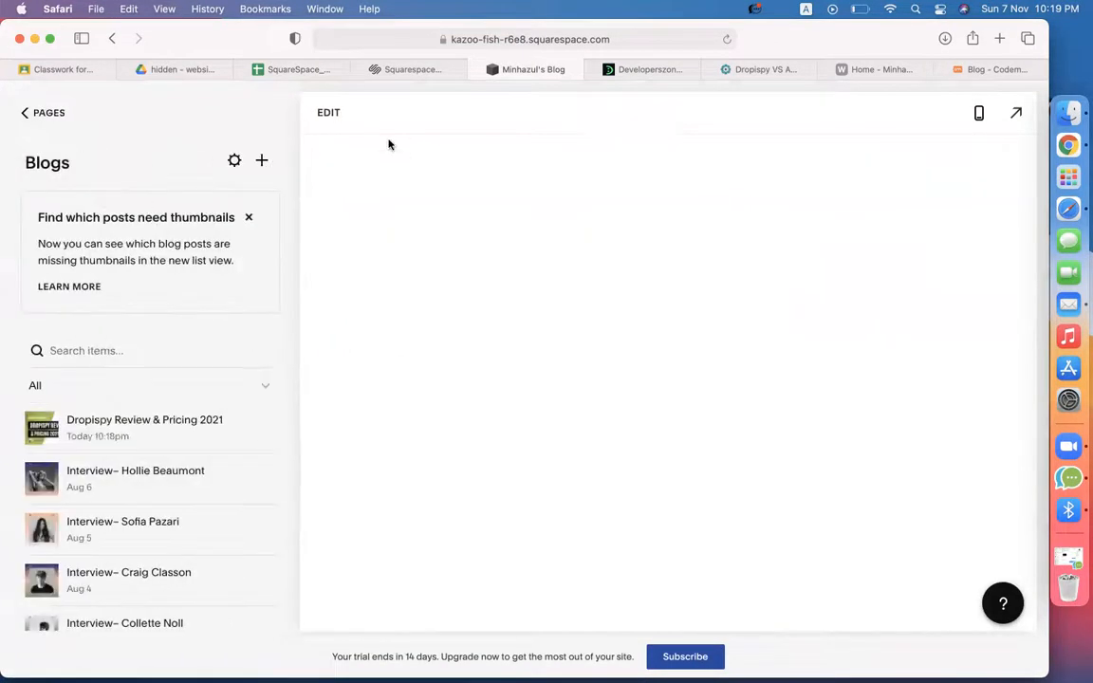
{"action": "left_click", "coordinate": [337, 112]}
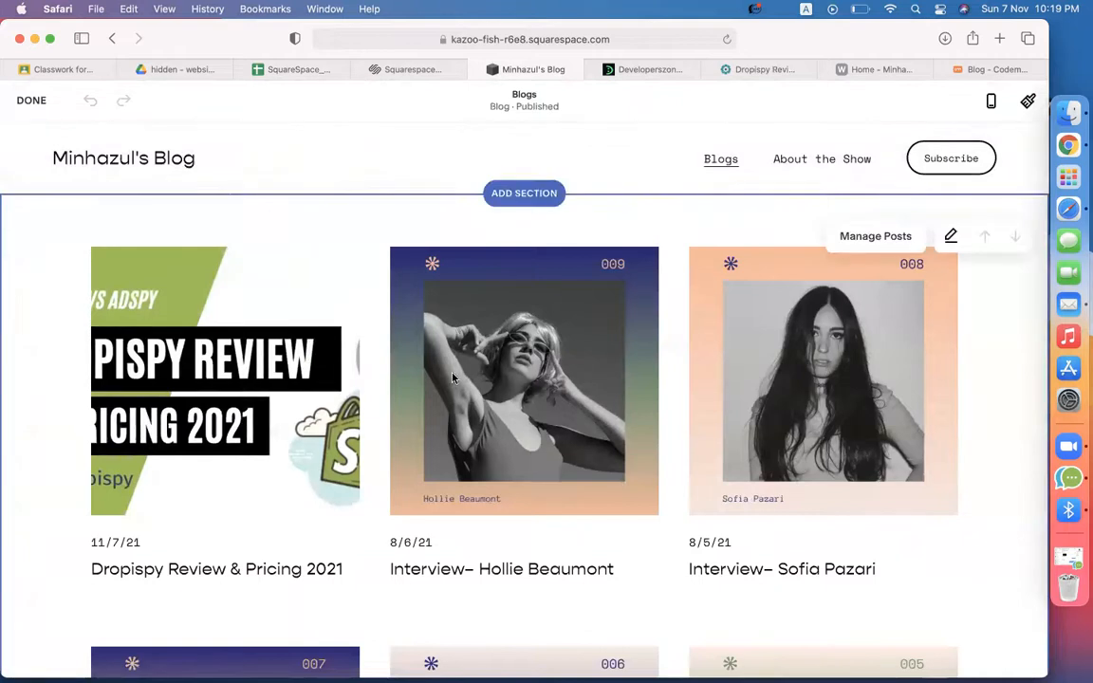
{"action": "left_click", "coordinate": [948, 238]}
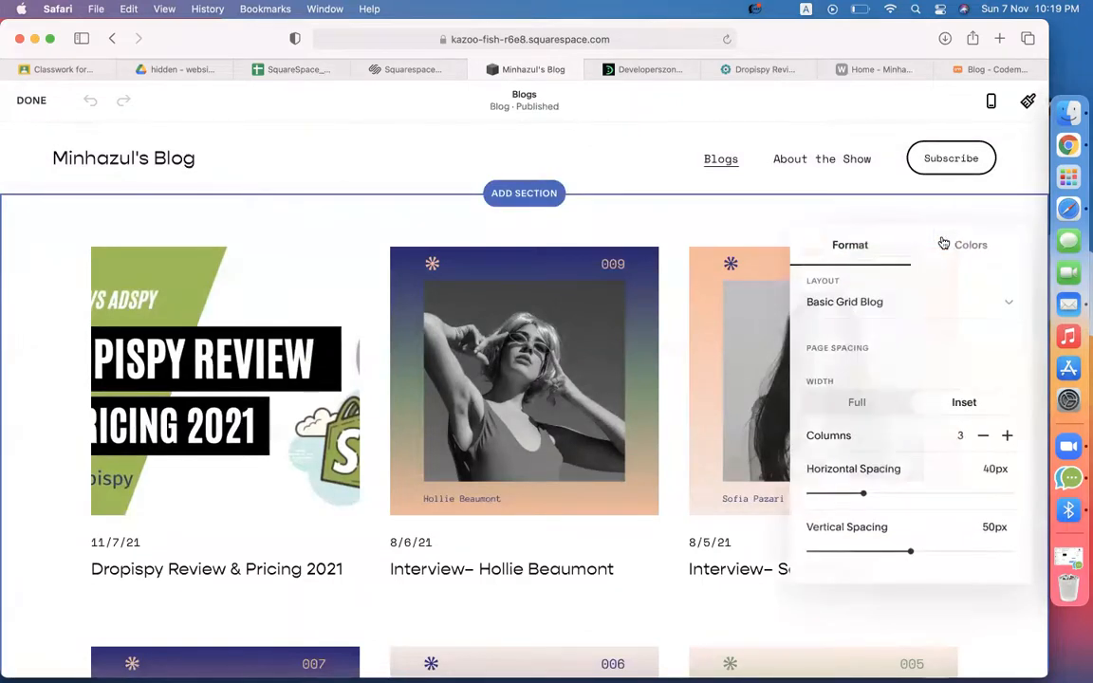
Step: Try the Side By Side Blog layout on the post listing and look through the posts
{"action": "scroll", "coordinate": [465, 379], "scroll_direction": "down", "scroll_amount": 5}
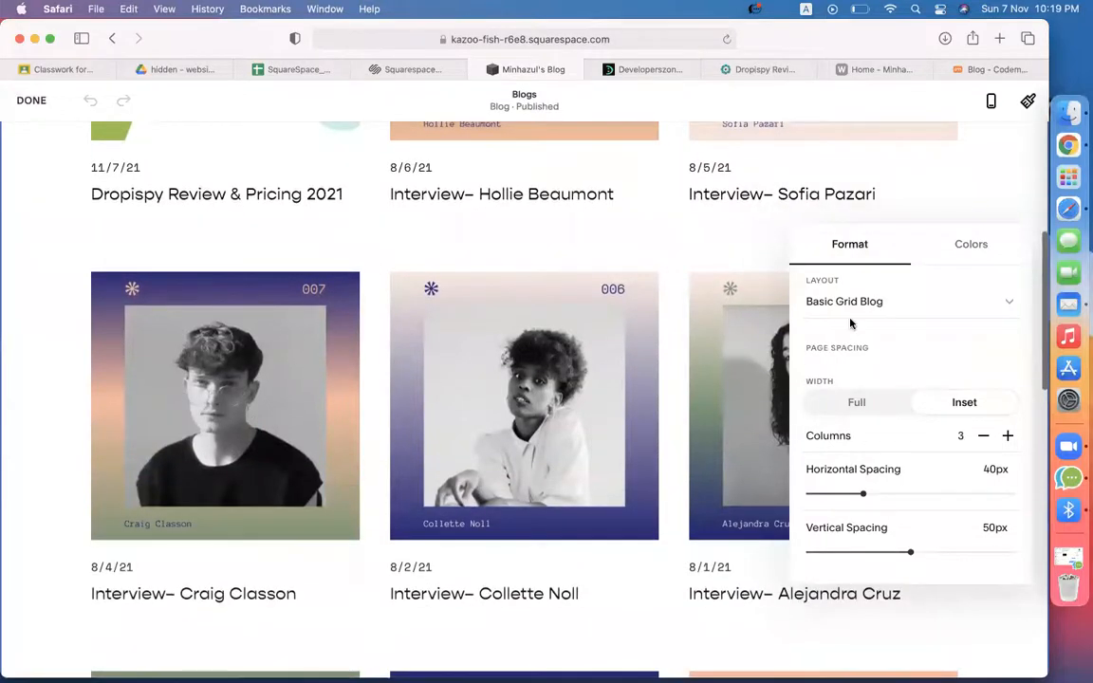
{"action": "left_click", "coordinate": [852, 302]}
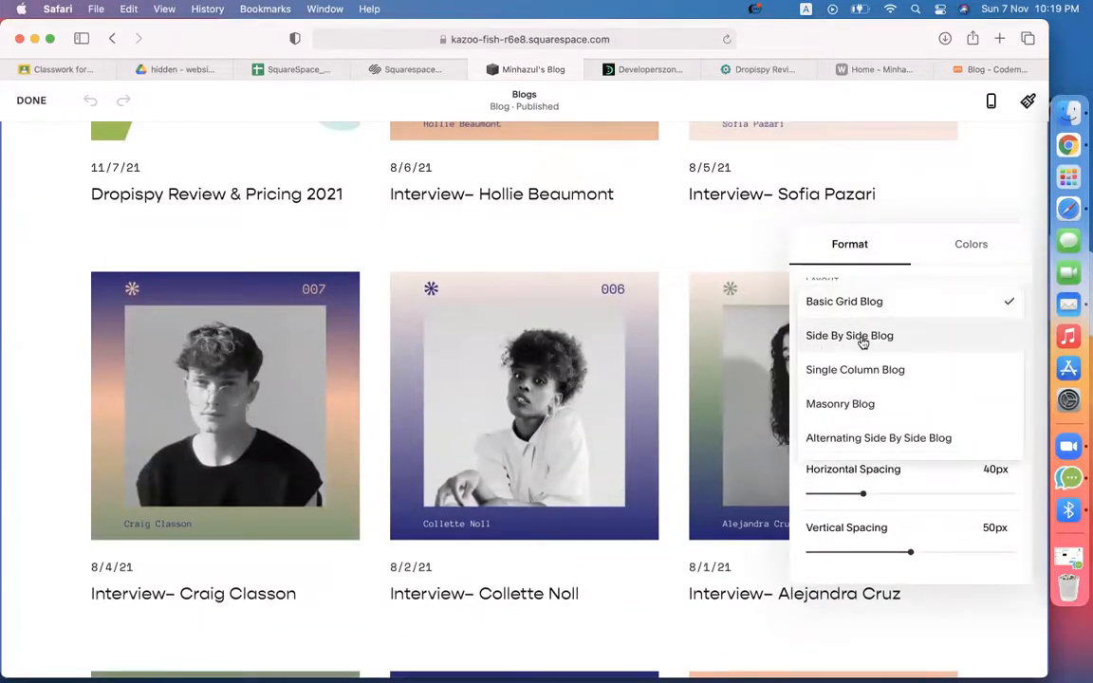
{"action": "right_click", "coordinate": [859, 337]}
{"action": "key", "text": "Escape"}
{"action": "left_click", "coordinate": [828, 337]}
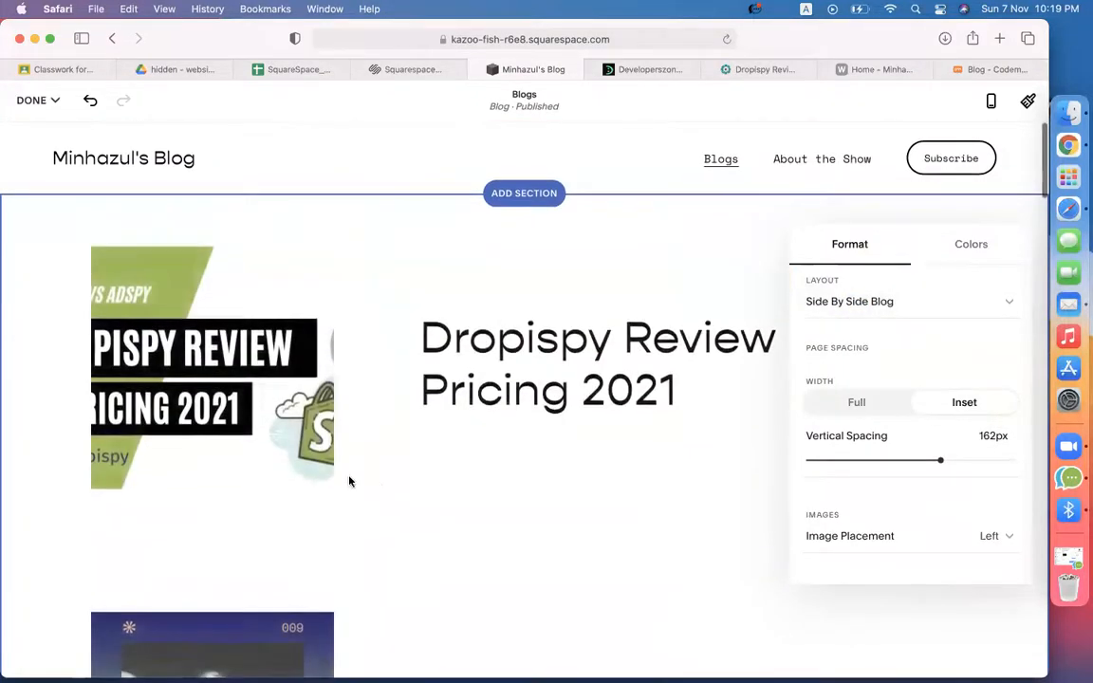
{"action": "scroll", "coordinate": [399, 387], "scroll_direction": "down", "scroll_amount": 10}
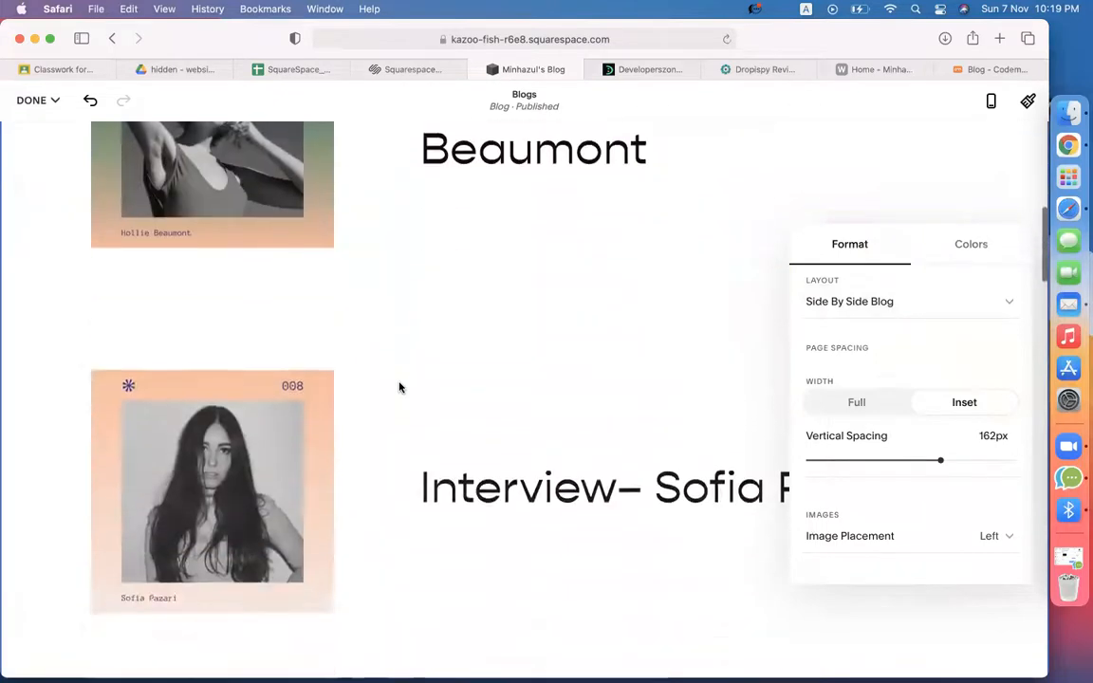
{"action": "scroll", "coordinate": [399, 388], "scroll_direction": "down", "scroll_amount": 7}
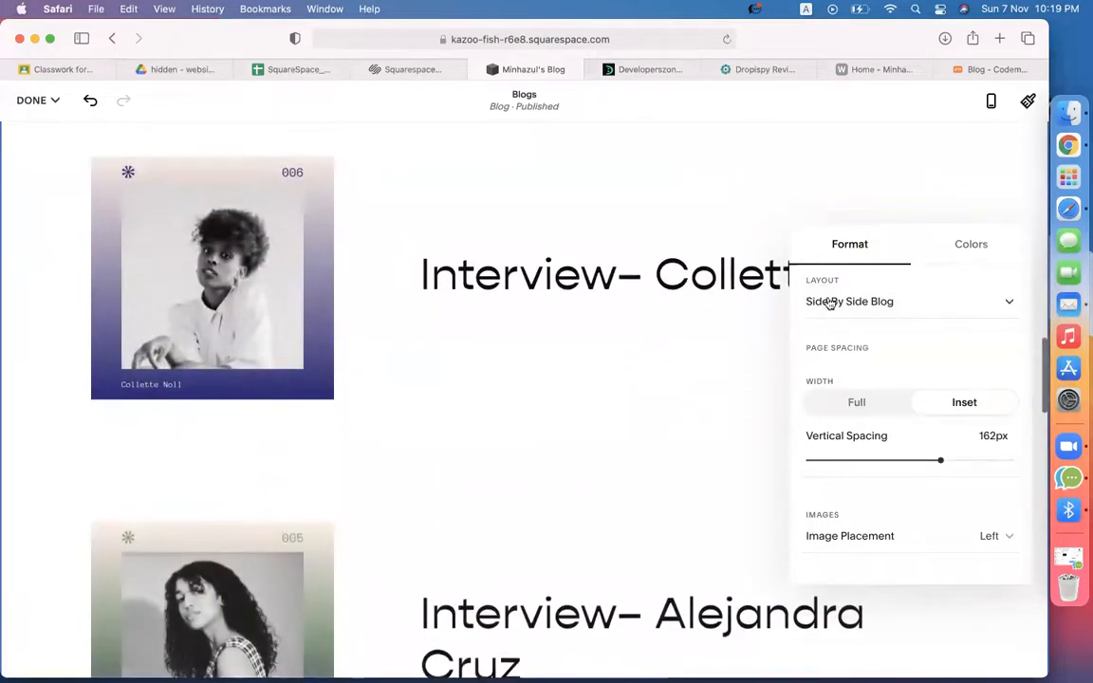
Step: Try the Masonry Blog layout on the post listing and examine how the posts are arranged
{"action": "left_click", "coordinate": [831, 301]}
{"action": "left_click", "coordinate": [874, 372]}
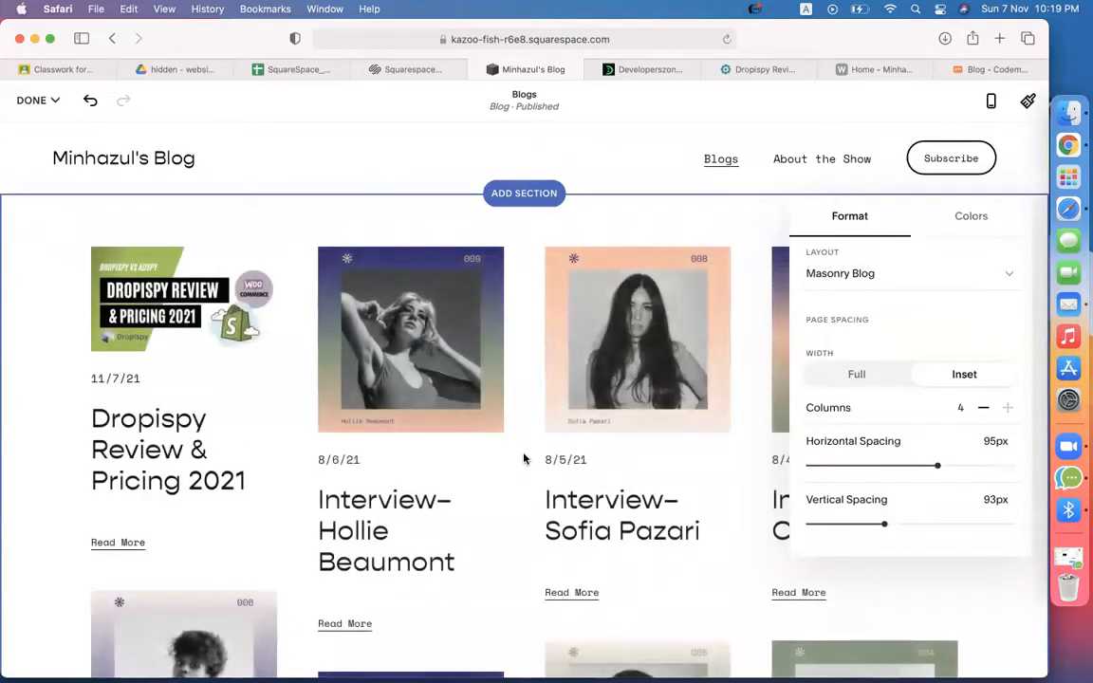
{"action": "scroll", "coordinate": [523, 458], "scroll_direction": "down", "scroll_amount": 3}
{"action": "scroll", "coordinate": [524, 458], "scroll_direction": "down", "scroll_amount": 1}
{"action": "scroll", "coordinate": [400, 556], "scroll_direction": "down", "scroll_amount": 7}
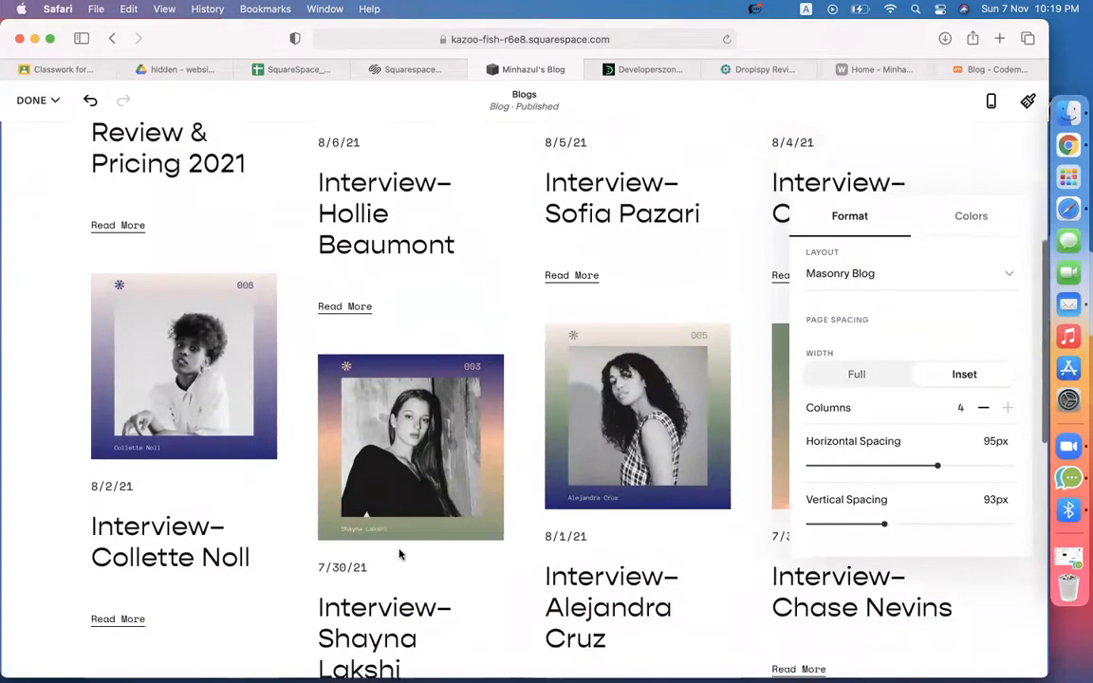
{"action": "scroll", "coordinate": [400, 556], "scroll_direction": "up", "scroll_amount": 5}
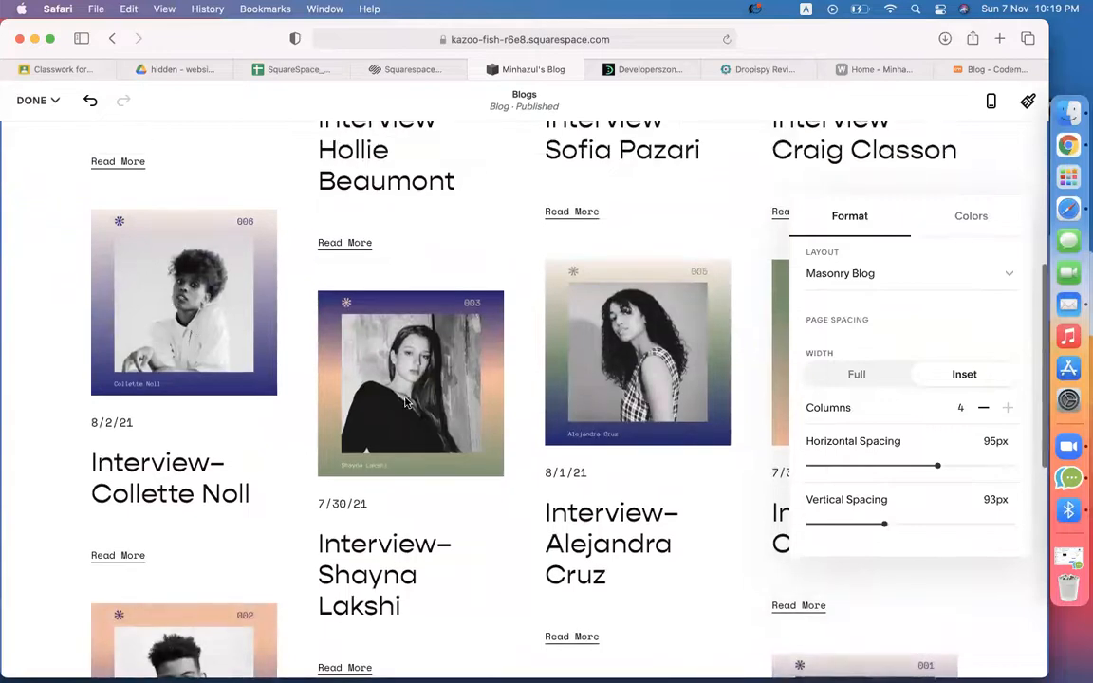
{"action": "scroll", "coordinate": [577, 374], "scroll_direction": "down", "scroll_amount": 8}
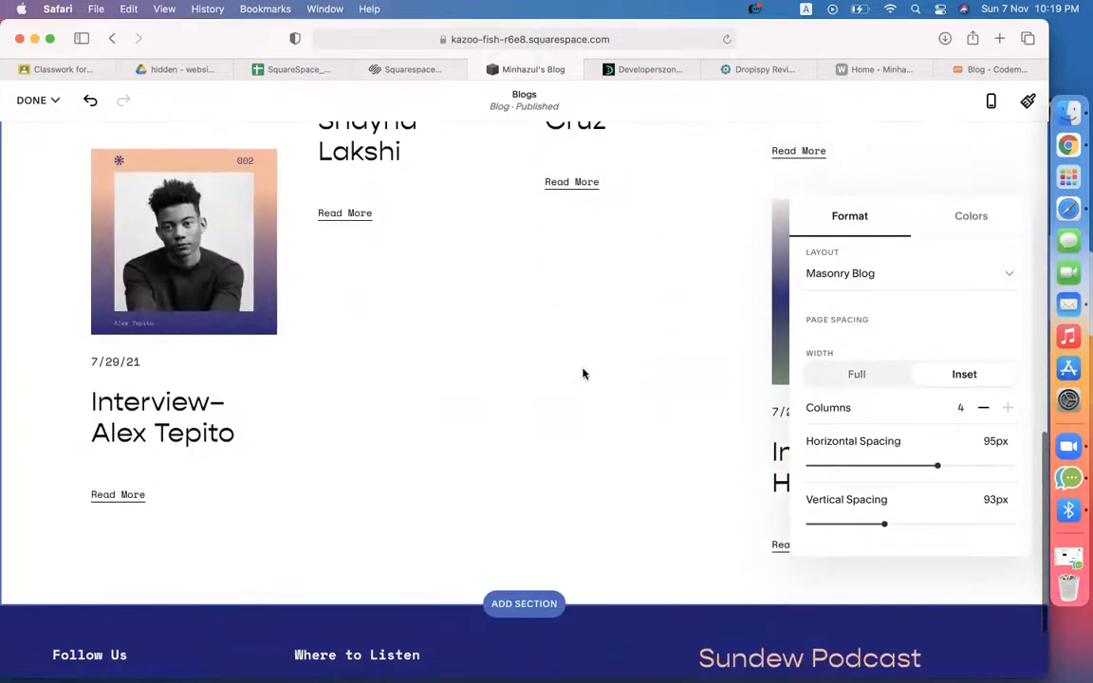
{"action": "scroll", "coordinate": [593, 372], "scroll_direction": "up", "scroll_amount": 8}
Step: Try the Basic Grid Blog and Alternating Side By Side Blog layouts in turn and look through the posts
{"action": "left_click", "coordinate": [859, 299]}
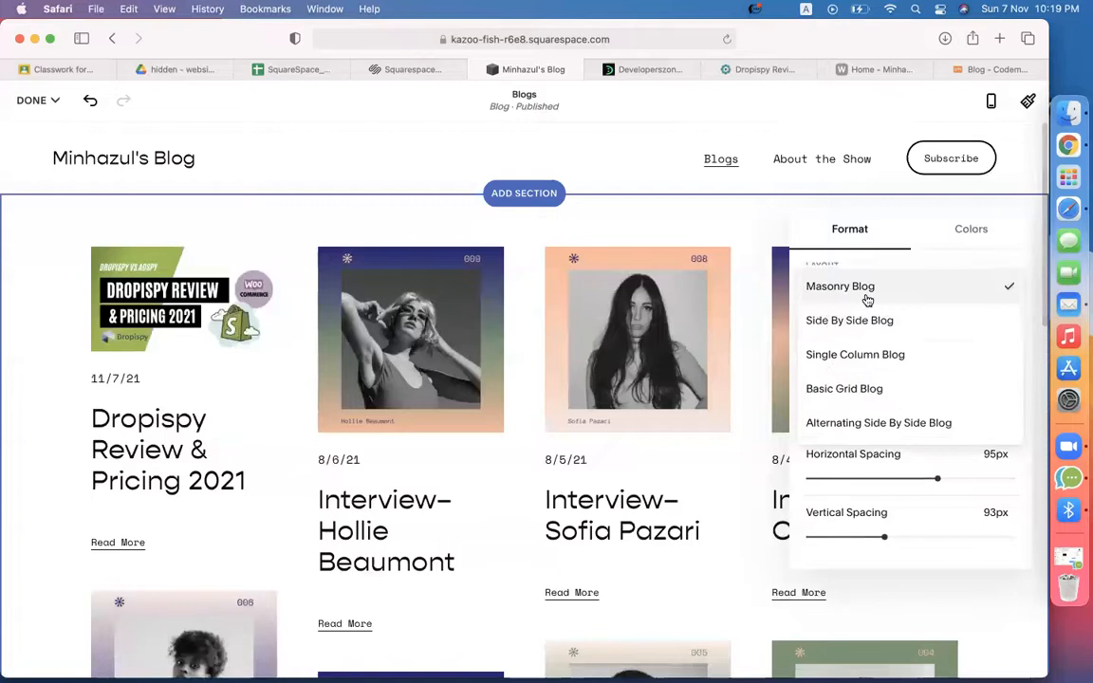
{"action": "left_click", "coordinate": [893, 393]}
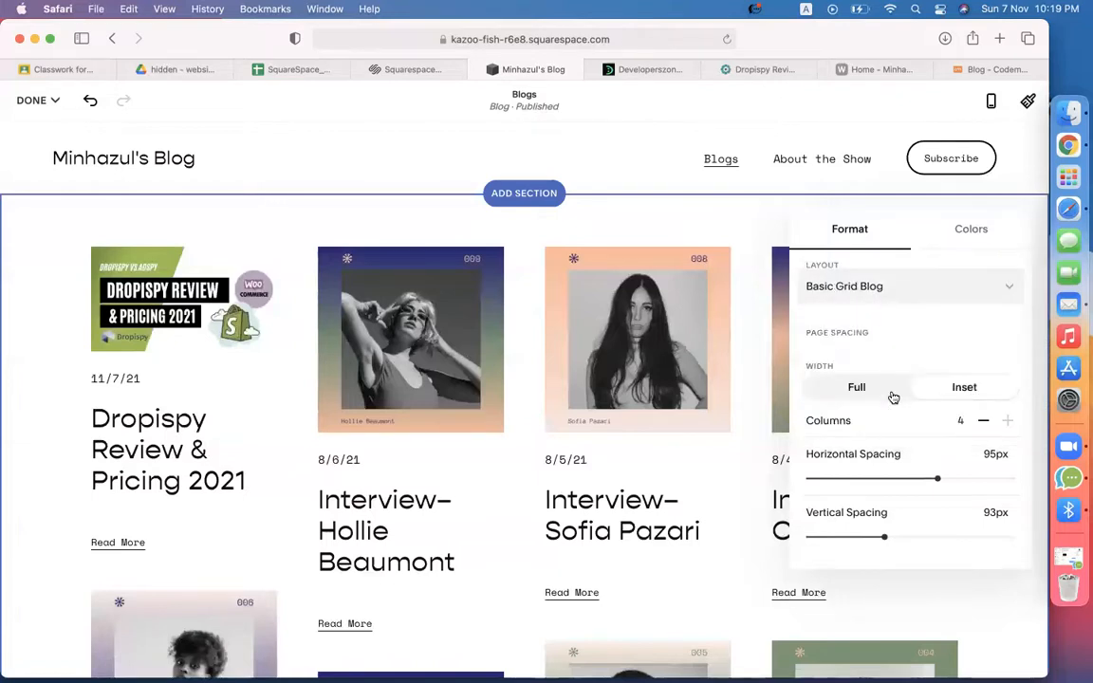
{"action": "left_click", "coordinate": [892, 293]}
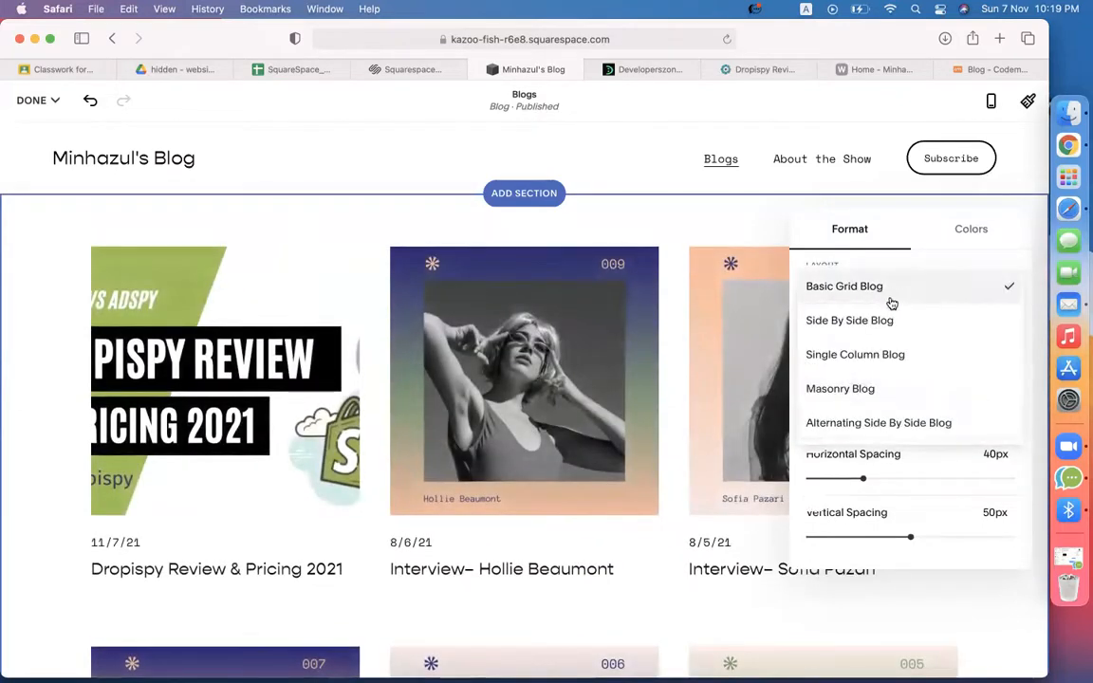
{"action": "left_click", "coordinate": [874, 425]}
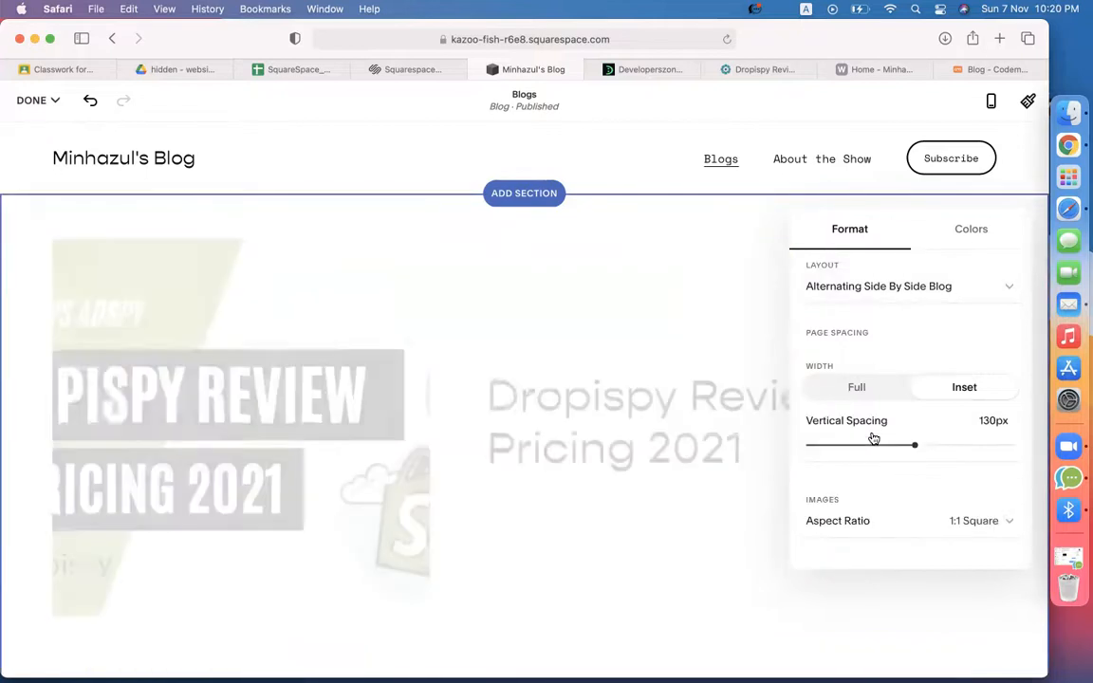
{"action": "scroll", "coordinate": [603, 415], "scroll_direction": "down", "scroll_amount": 5}
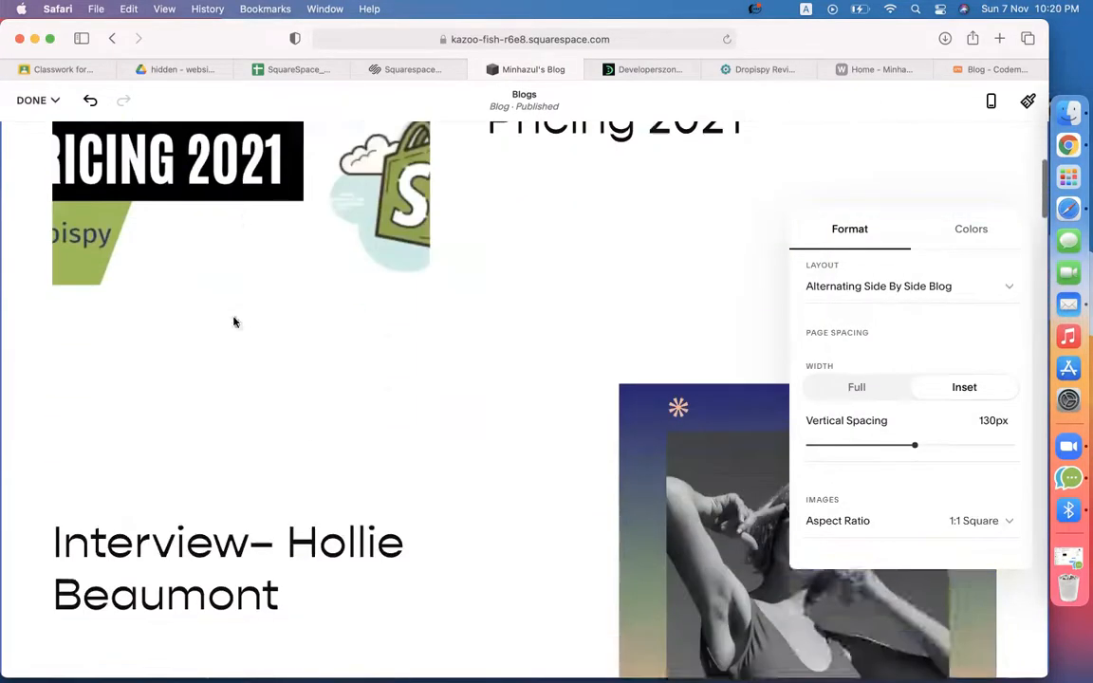
{"action": "scroll", "coordinate": [464, 500], "scroll_direction": "down", "scroll_amount": 5}
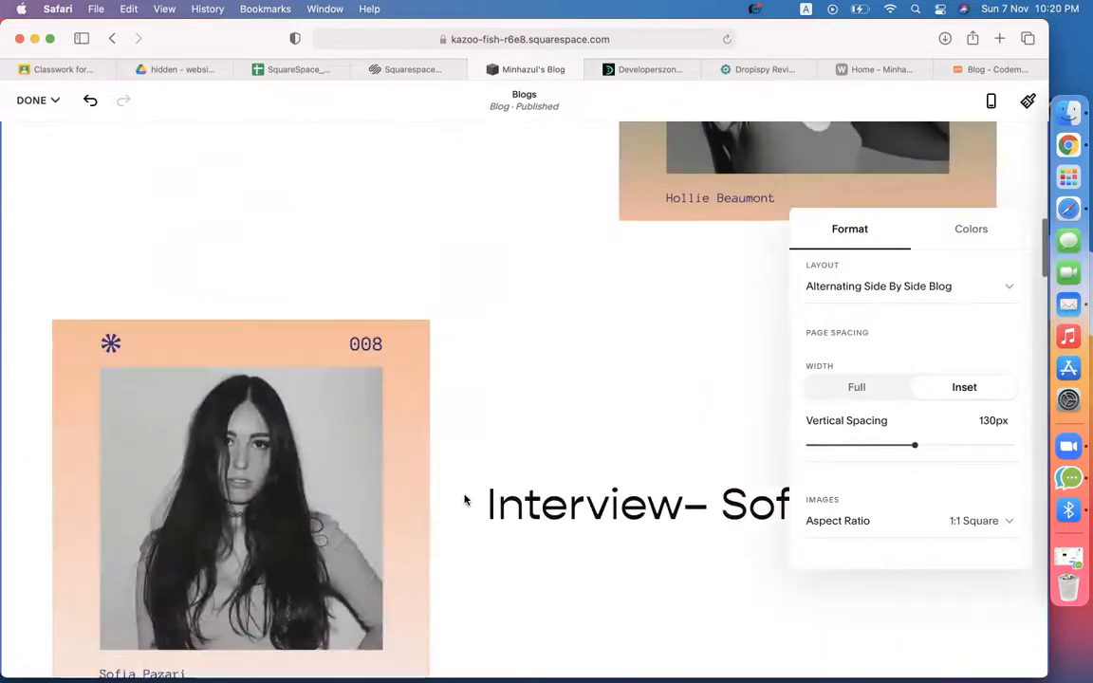
Step: Set the post listing's layout to Basic Grid Blog and, after comparing with Inset, its width to Full
{"action": "left_click", "coordinate": [948, 288]}
{"action": "left_click", "coordinate": [902, 422]}
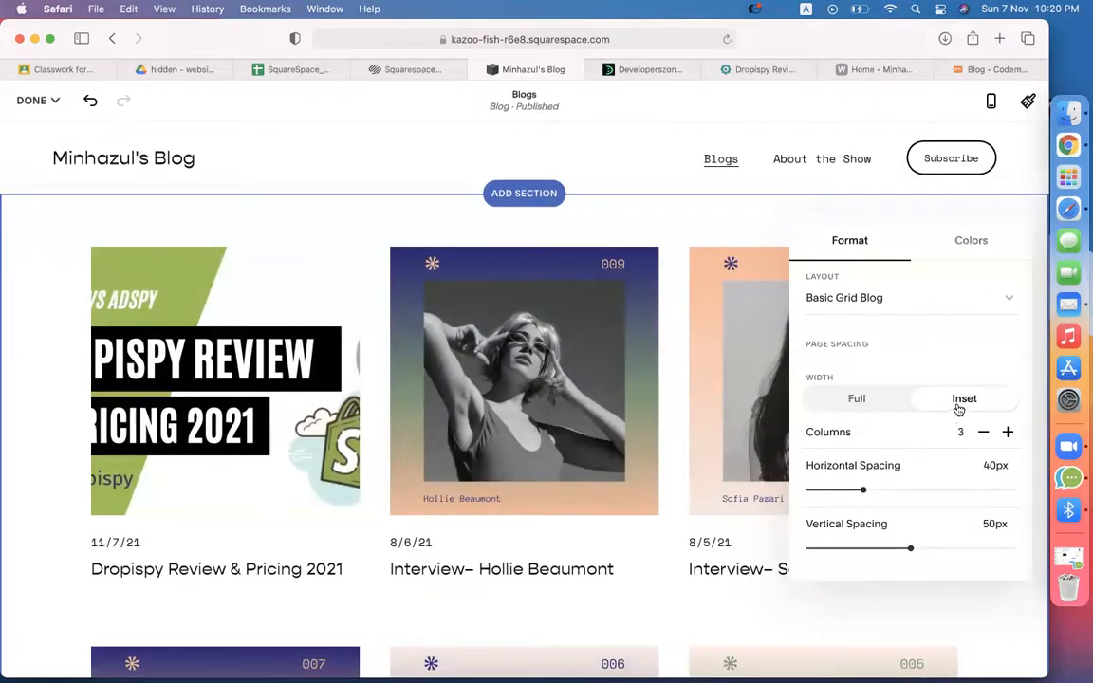
{"action": "left_click", "coordinate": [882, 409]}
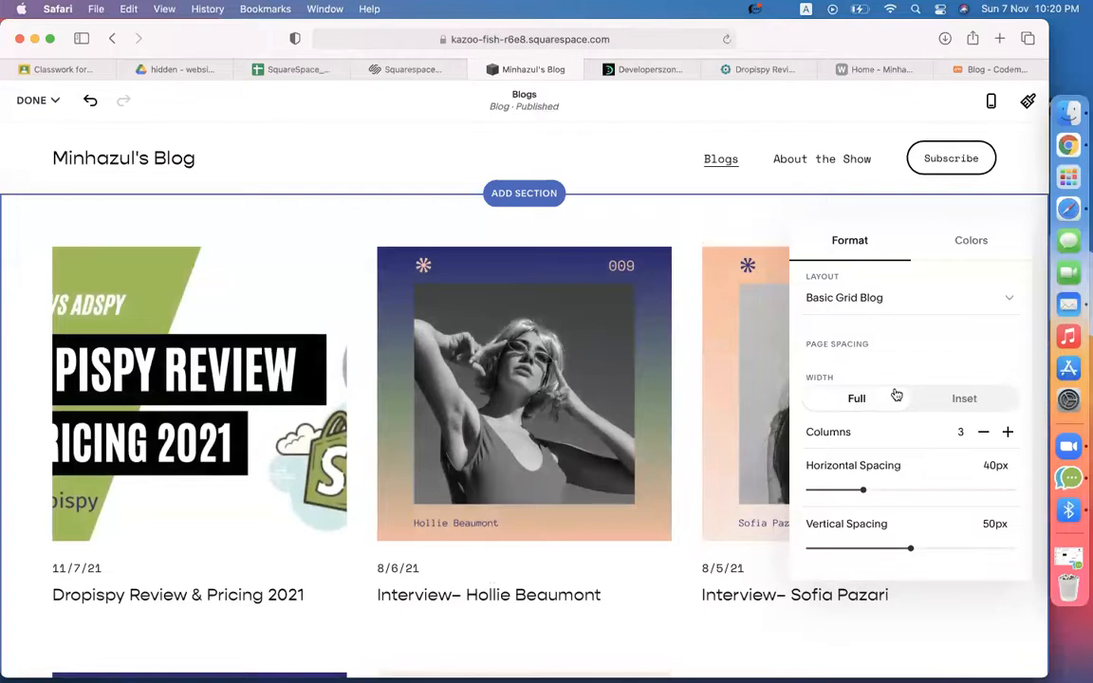
{"action": "left_click", "coordinate": [970, 406]}
{"action": "left_click", "coordinate": [881, 407]}
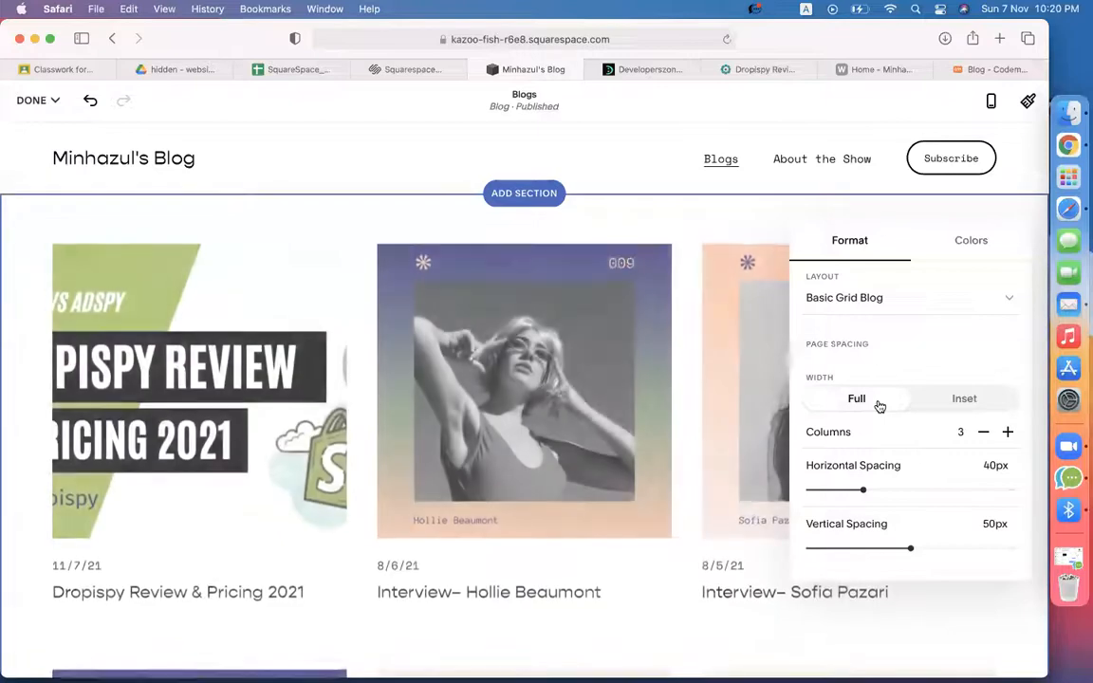
{"action": "scroll", "coordinate": [623, 521], "scroll_direction": "down", "scroll_amount": 2}
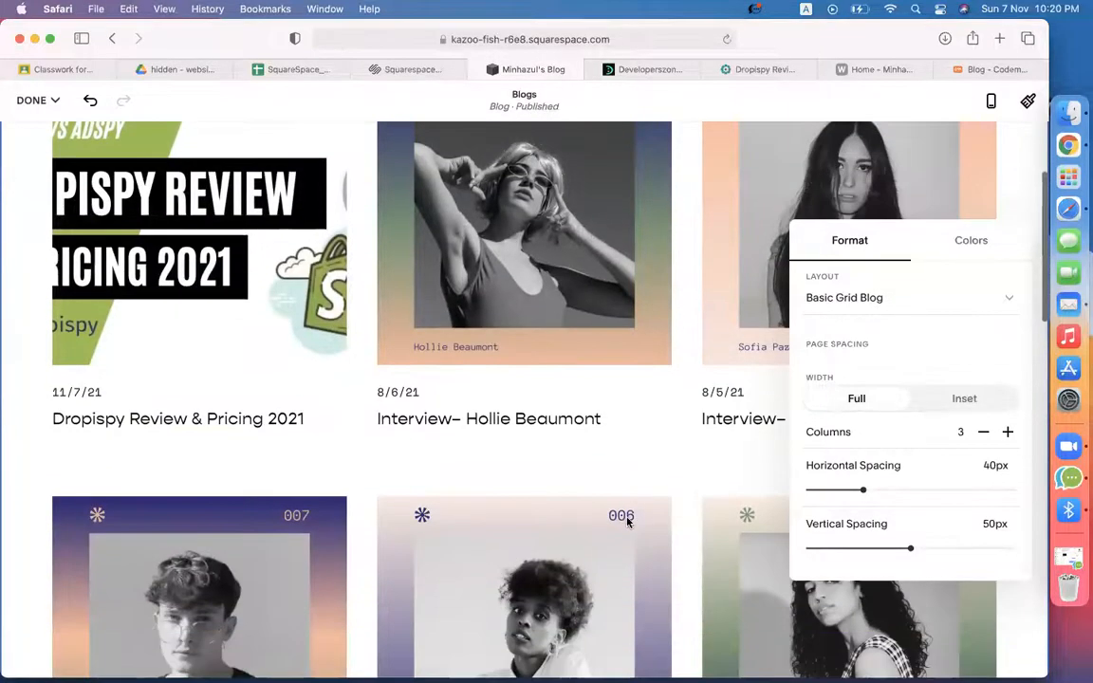
Step: Set the blog grid's horizontal spacing to 34px and its vertical spacing to 59px
{"action": "mouse_move", "coordinate": [863, 489]}
{"action": "left_mouse_down"}
{"action": "mouse_move", "coordinate": [944, 492]}
{"action": "mouse_move", "coordinate": [841, 489]}
{"action": "mouse_move", "coordinate": [855, 489]}
{"action": "left_mouse_up"}
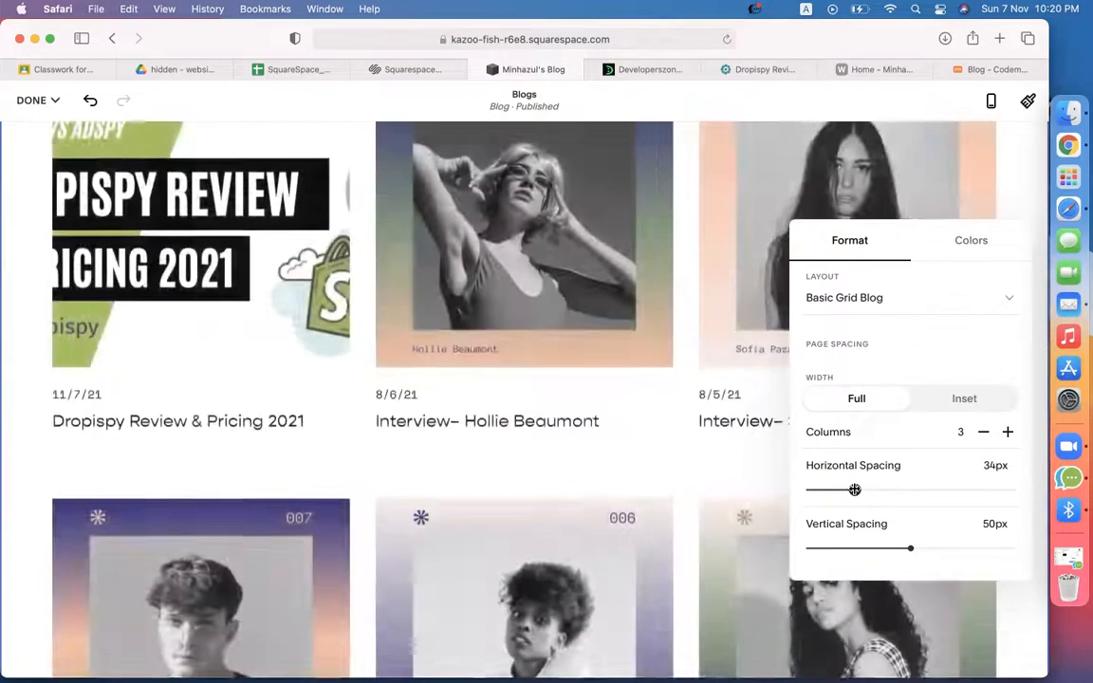
{"action": "mouse_move", "coordinate": [907, 552]}
{"action": "left_mouse_down"}
{"action": "mouse_move", "coordinate": [861, 548]}
{"action": "mouse_move", "coordinate": [966, 550]}
{"action": "mouse_move", "coordinate": [928, 549]}
{"action": "left_mouse_up"}
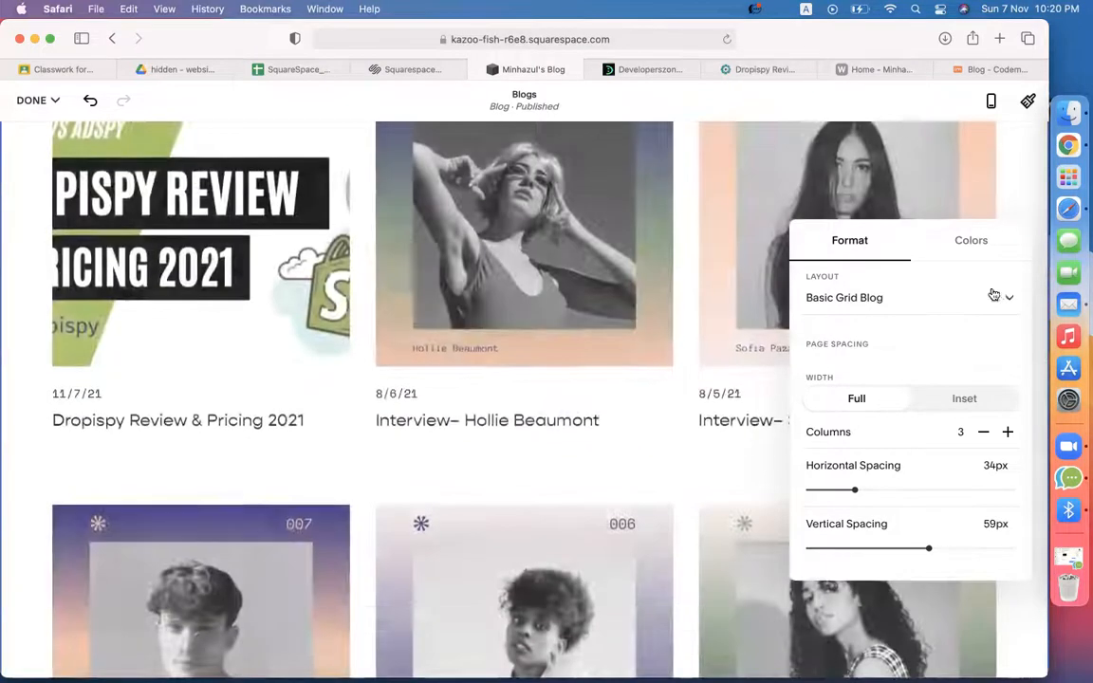
Step: Set the post listing's color theme to Lightest 2 after trying Bright 1 and Bright 2 on the page
{"action": "left_click", "coordinate": [974, 246]}
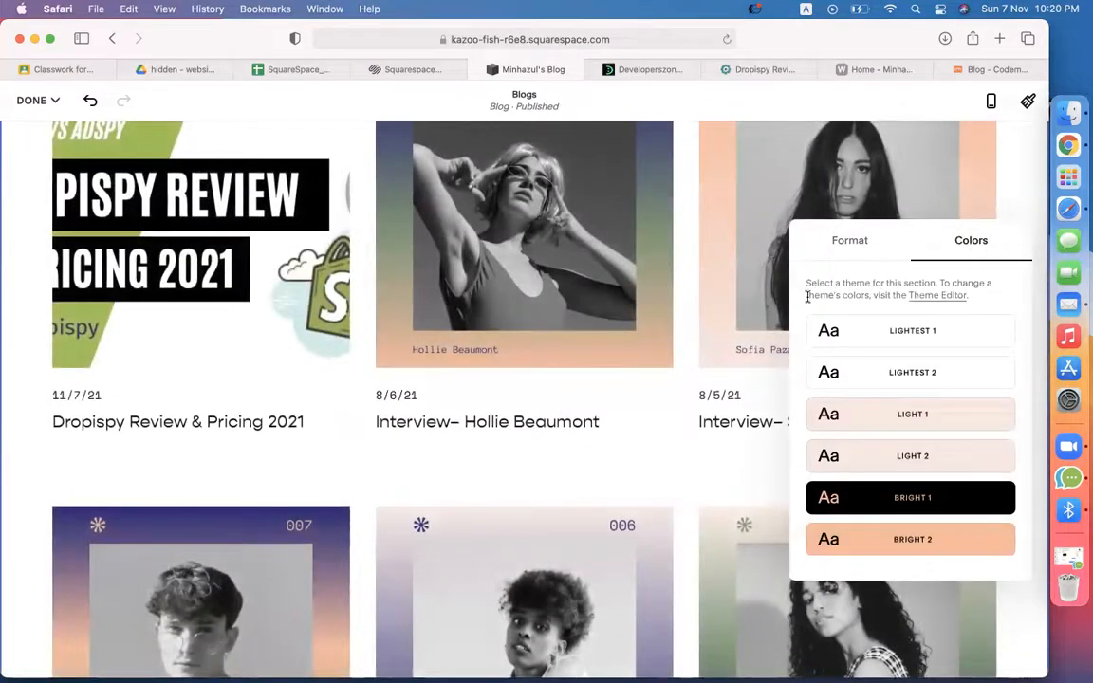
{"action": "scroll", "coordinate": [379, 531], "scroll_direction": "up", "scroll_amount": 3}
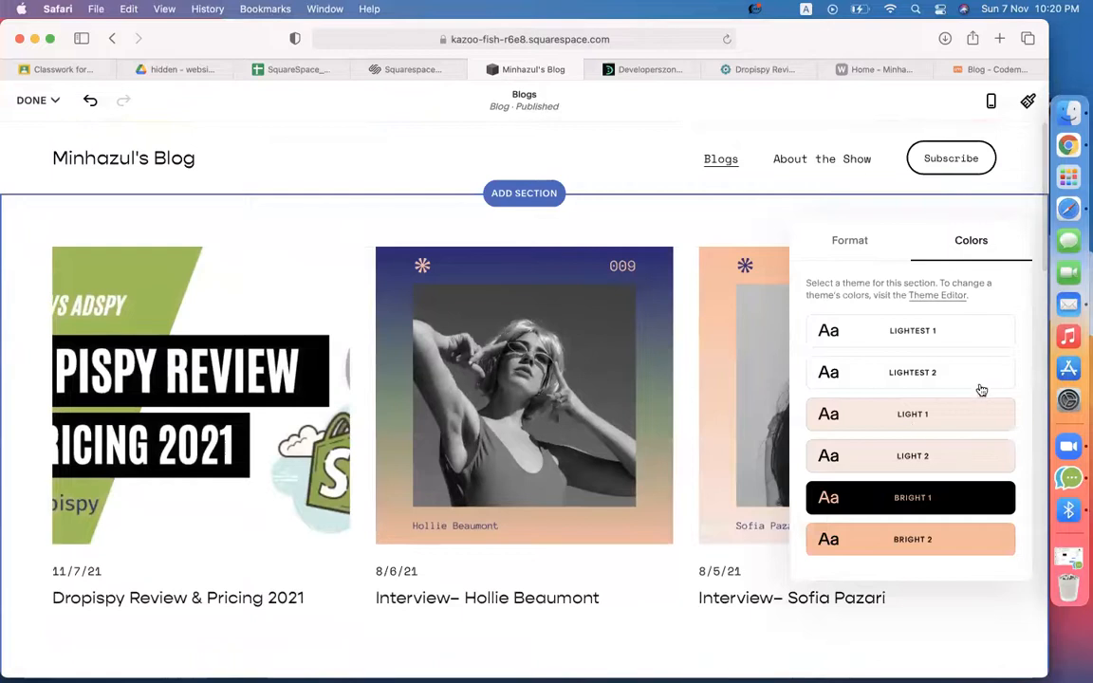
{"action": "scroll", "coordinate": [908, 489], "scroll_direction": "down", "scroll_amount": 1}
{"action": "scroll", "coordinate": [909, 489], "scroll_direction": "down", "scroll_amount": 2}
{"action": "left_click", "coordinate": [882, 442]}
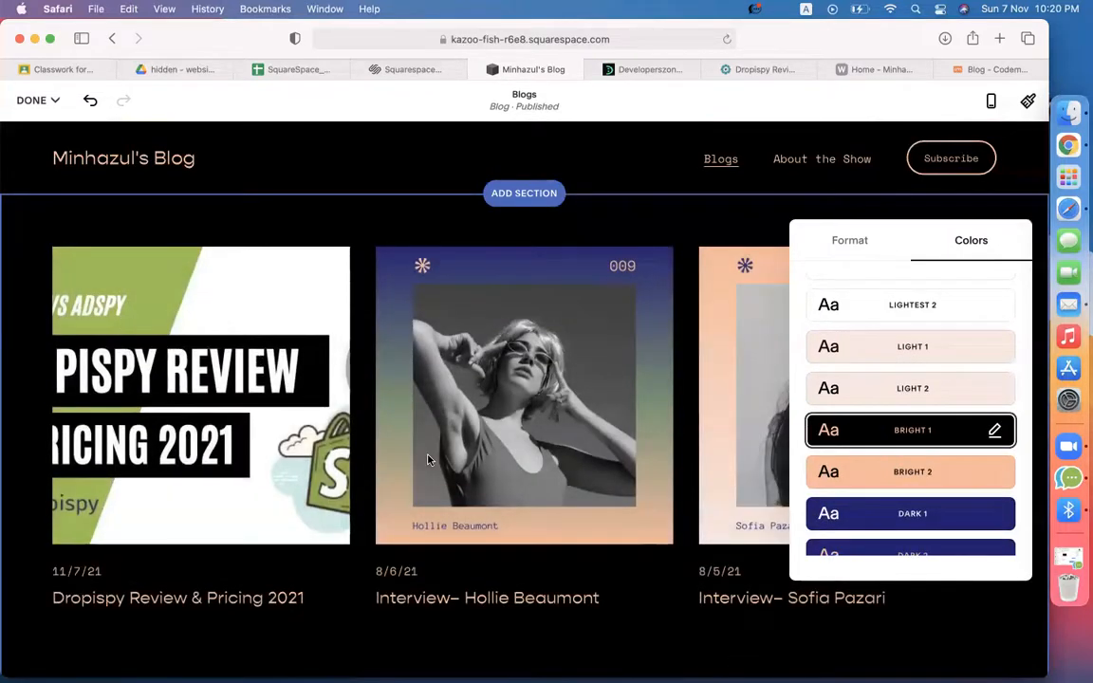
{"action": "scroll", "coordinate": [430, 459], "scroll_direction": "down", "scroll_amount": 10}
{"action": "scroll", "coordinate": [429, 460], "scroll_direction": "up", "scroll_amount": 5}
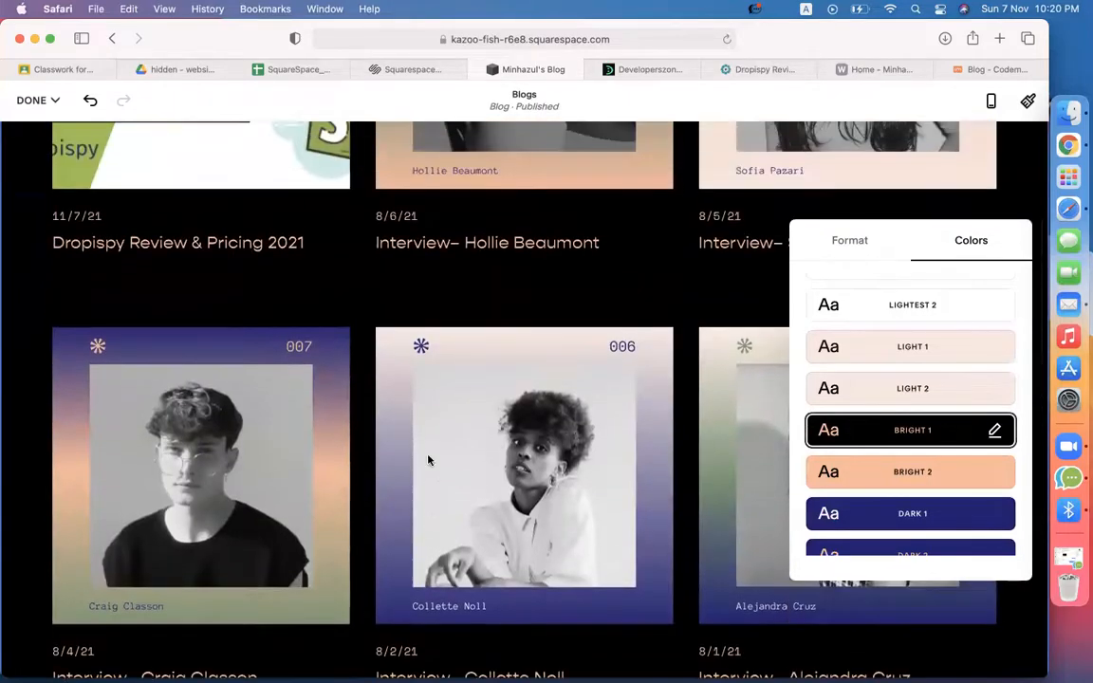
{"action": "left_click", "coordinate": [882, 473]}
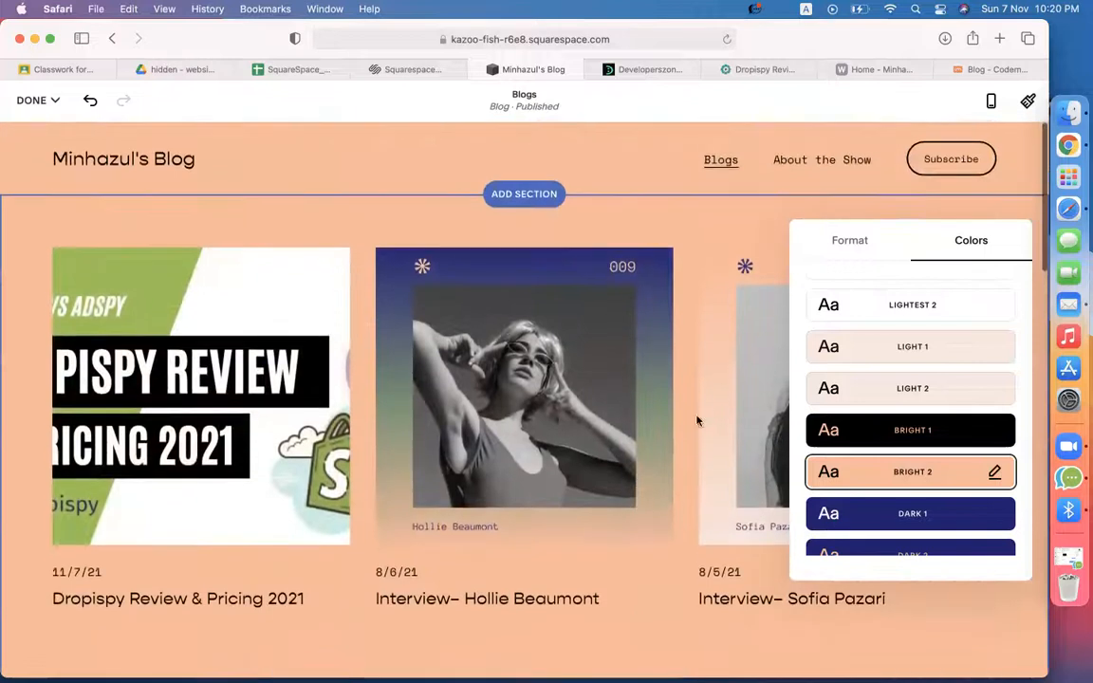
{"action": "left_click", "coordinate": [902, 313]}
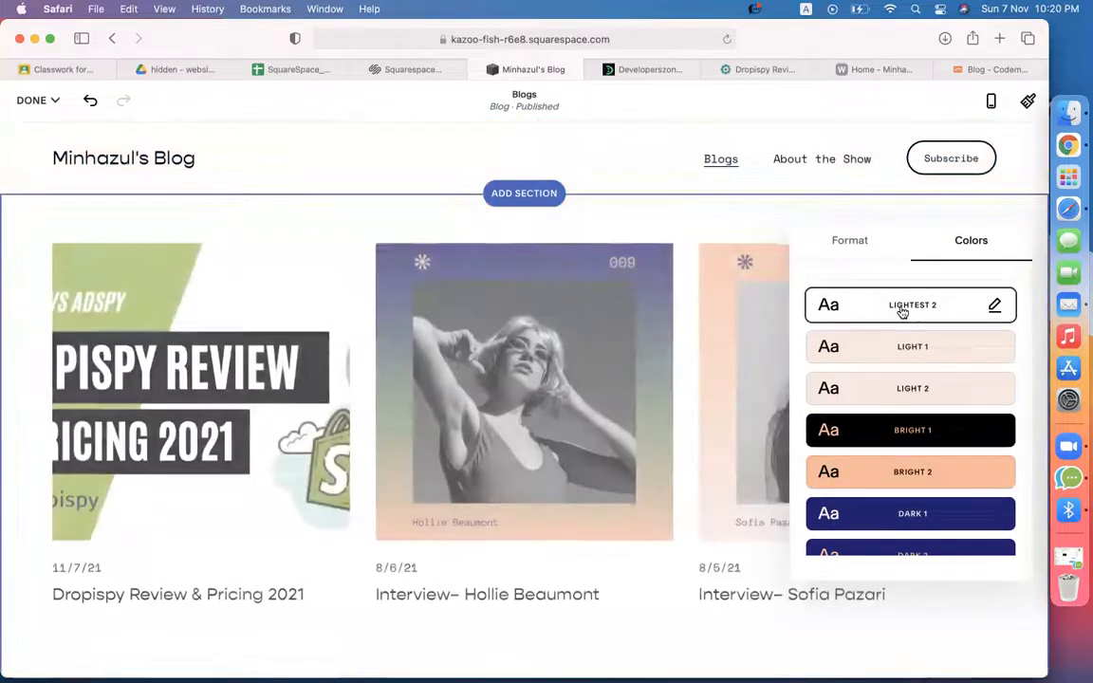
{"action": "left_click", "coordinate": [676, 323]}
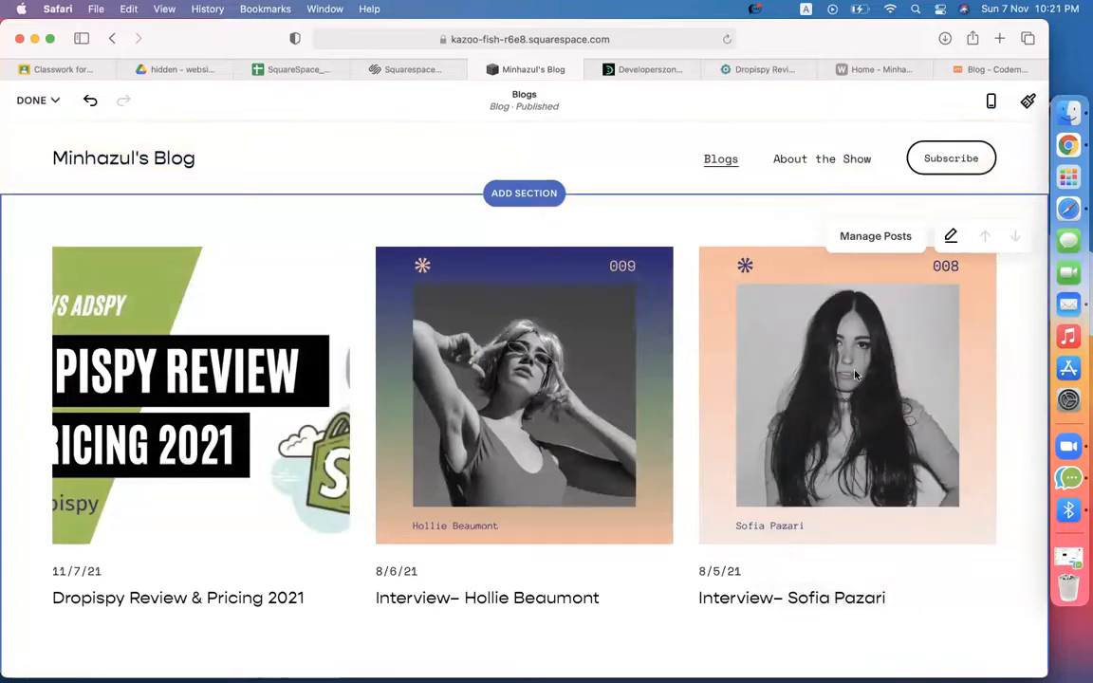
Step: Look over the restyled blog page, then save its changes and open the list for managing posts
{"action": "scroll", "coordinate": [702, 454], "scroll_direction": "down", "scroll_amount": 15}
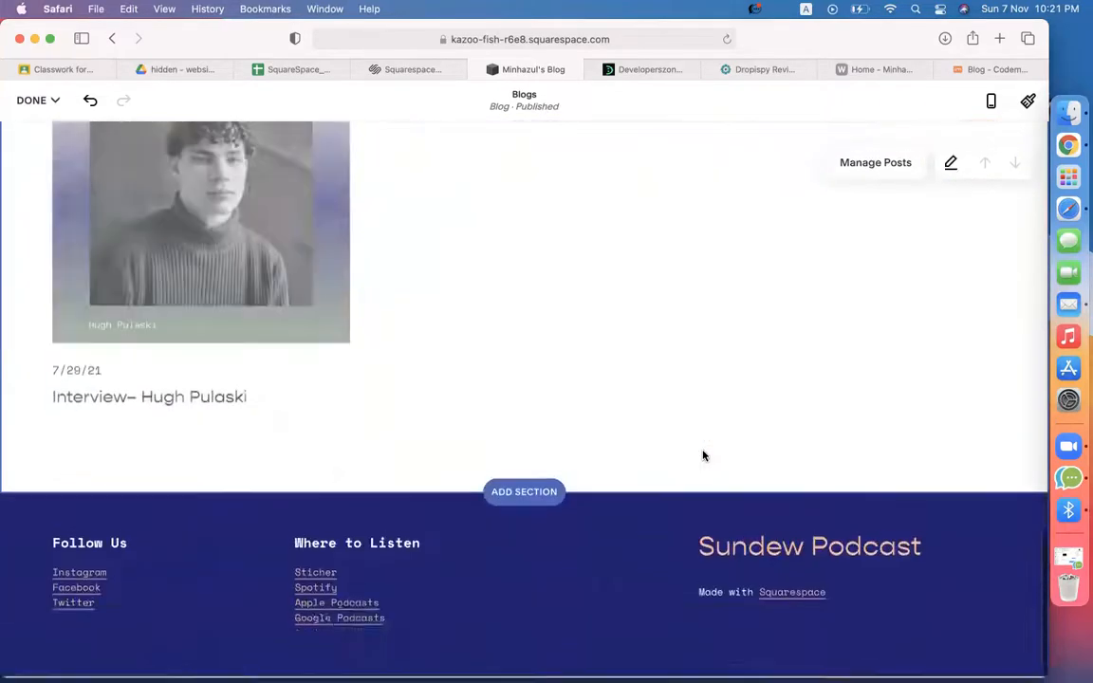
{"action": "scroll", "coordinate": [702, 453], "scroll_direction": "up", "scroll_amount": 10}
{"action": "scroll", "coordinate": [702, 456], "scroll_direction": "up", "scroll_amount": 5}
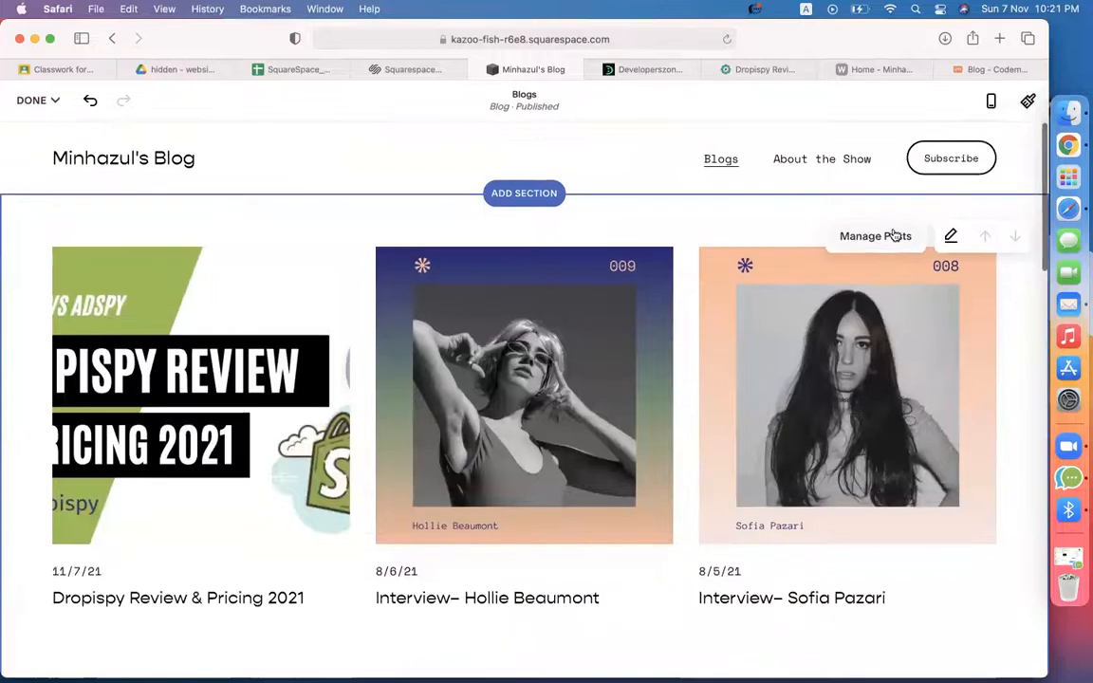
{"action": "left_click", "coordinate": [877, 236]}
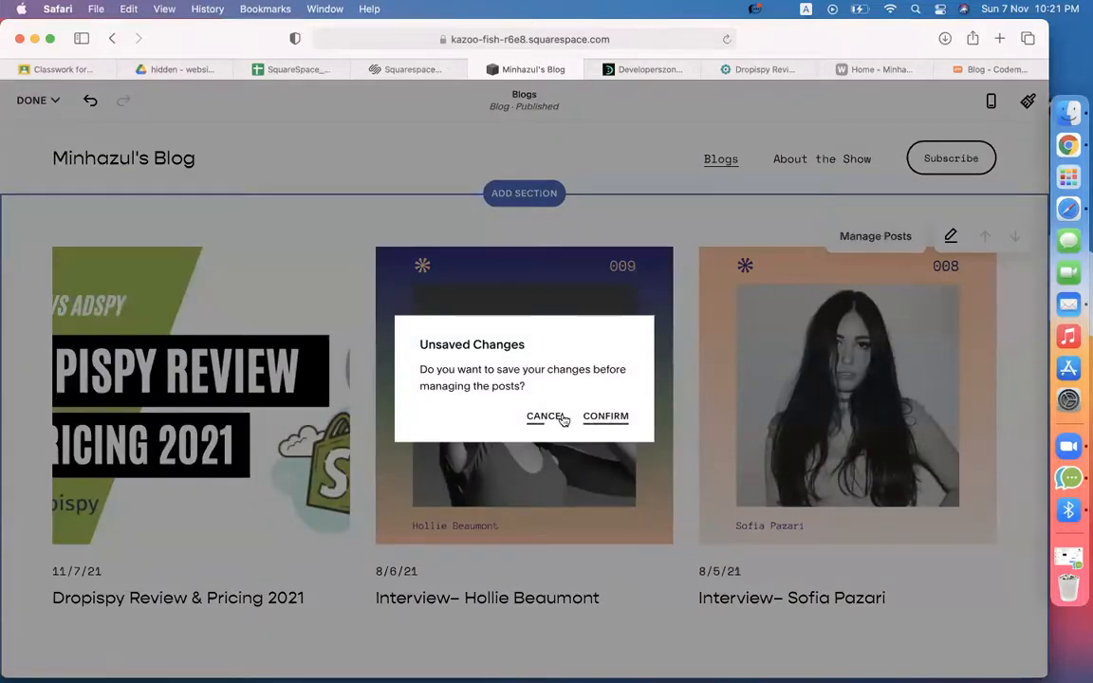
{"action": "left_click", "coordinate": [598, 420]}
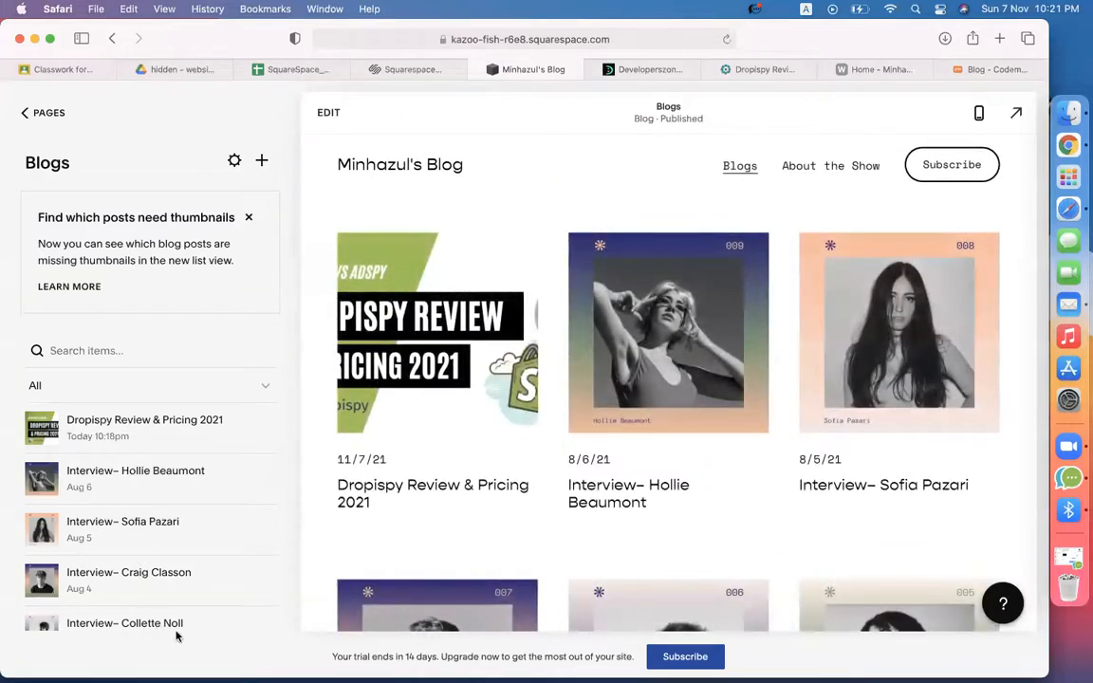
Step: View the Dropispy Review & Pricing 2021 post in the preview and return to the site's main menu
{"action": "left_click", "coordinate": [439, 486]}
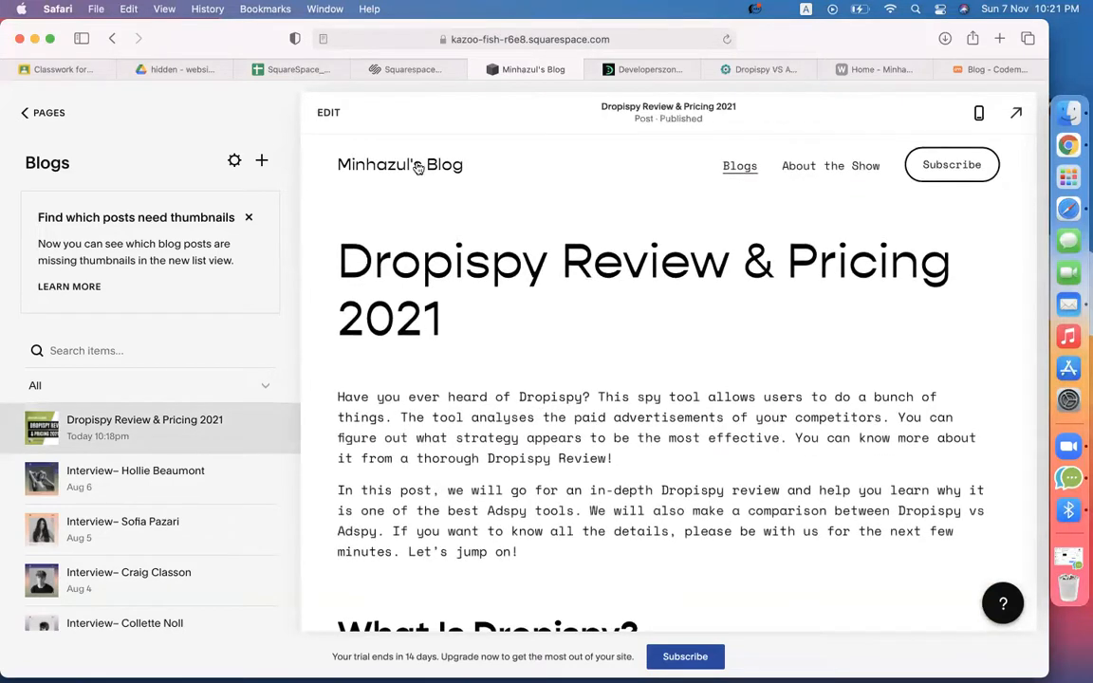
{"action": "left_click", "coordinate": [26, 113]}
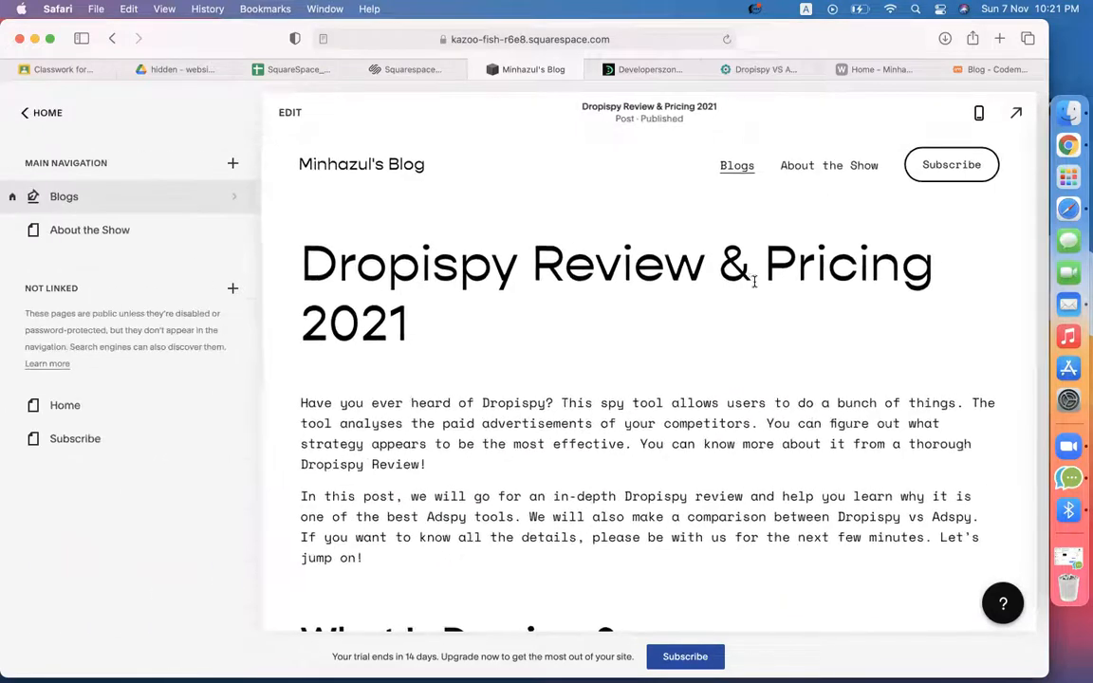
{"action": "left_click", "coordinate": [43, 114]}
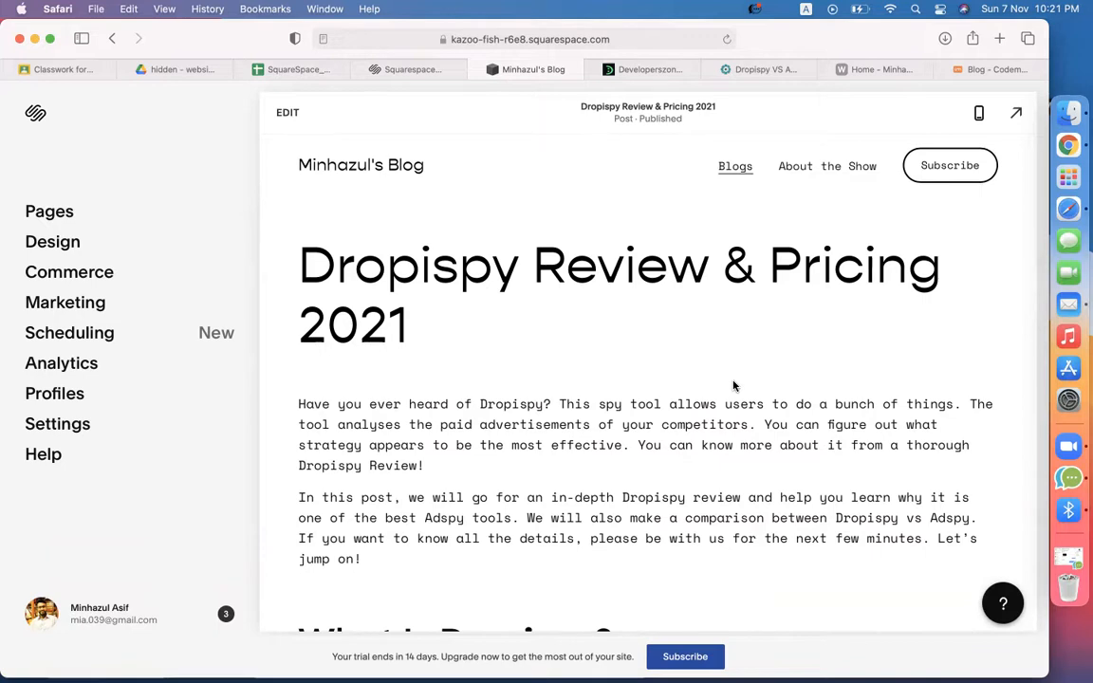
Step: Switch to Google Classroom and create an assignment titled "assignment - Blog + appointment"
{"action": "left_click", "coordinate": [55, 69]}
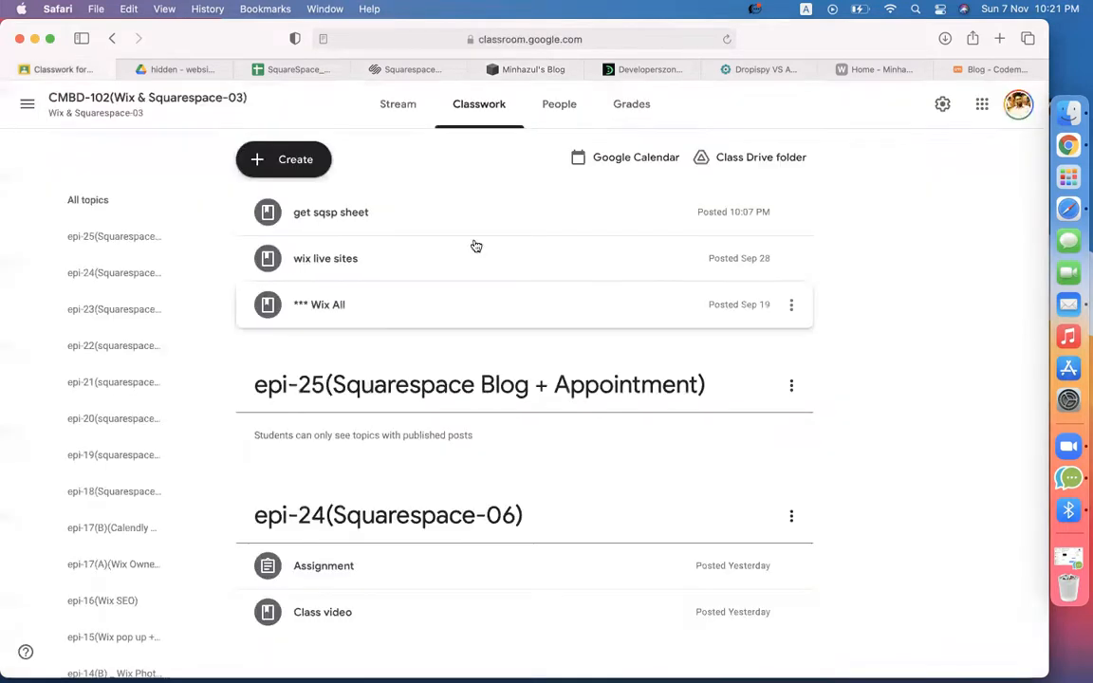
{"action": "left_click", "coordinate": [281, 161]}
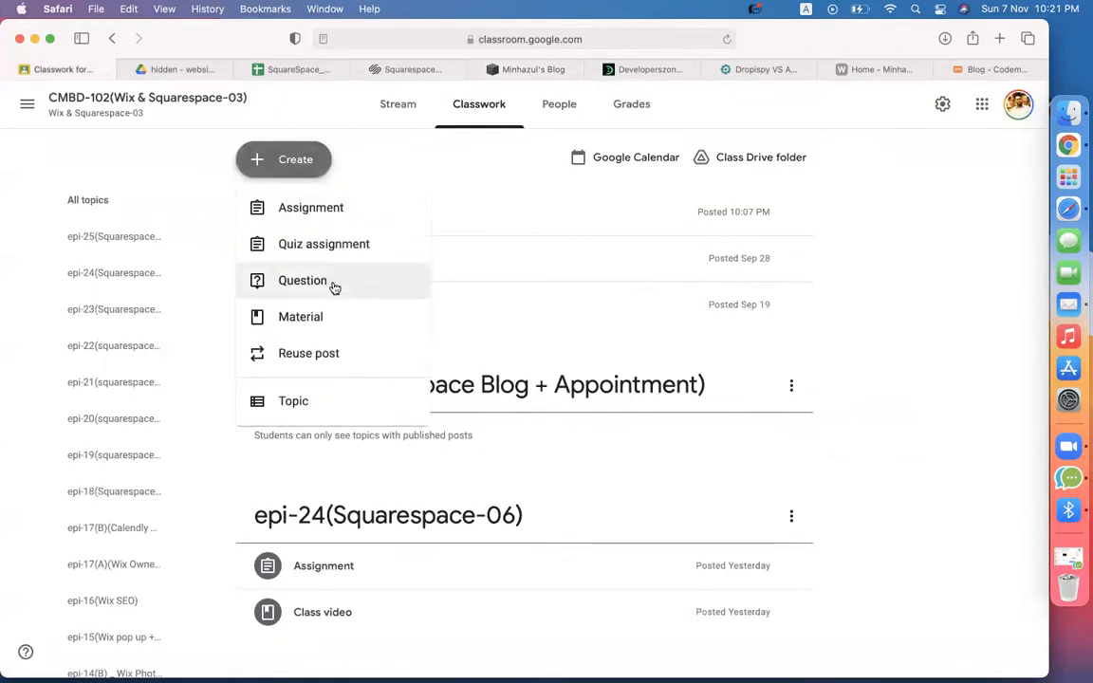
{"action": "left_click", "coordinate": [305, 206]}
{"action": "type", "text": "assignment - Blog + appointment"}
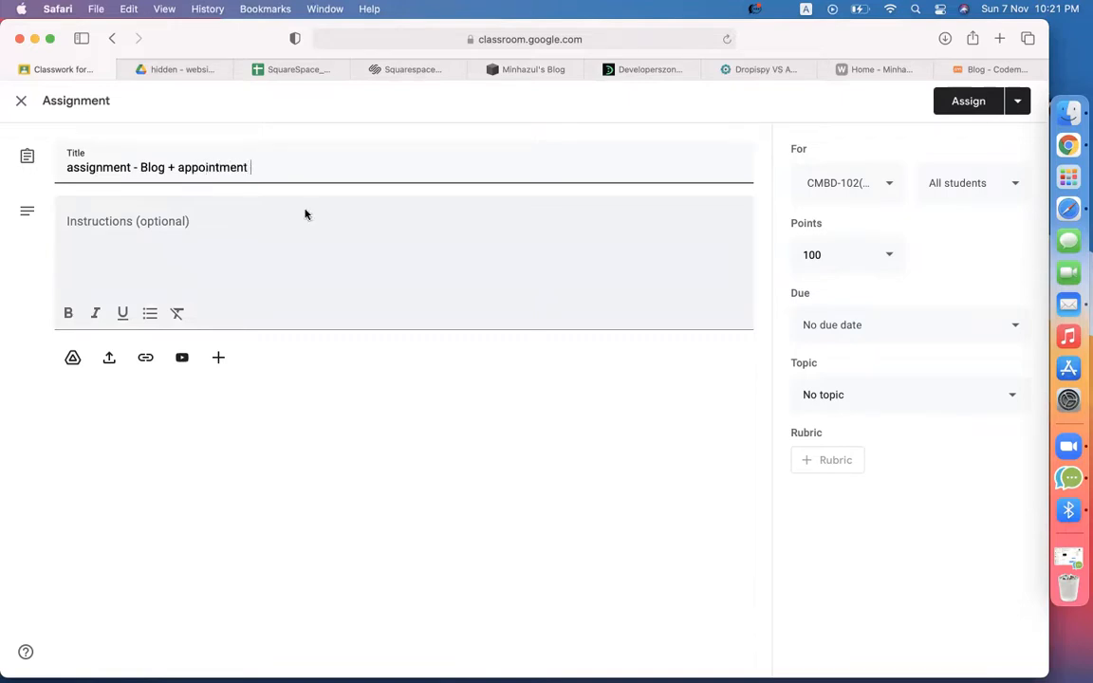
Step: Add the instruction lines "- create a blog website with blog template" and "- publish 5 blogs" to the assignment
{"action": "left_click", "coordinate": [257, 245]}
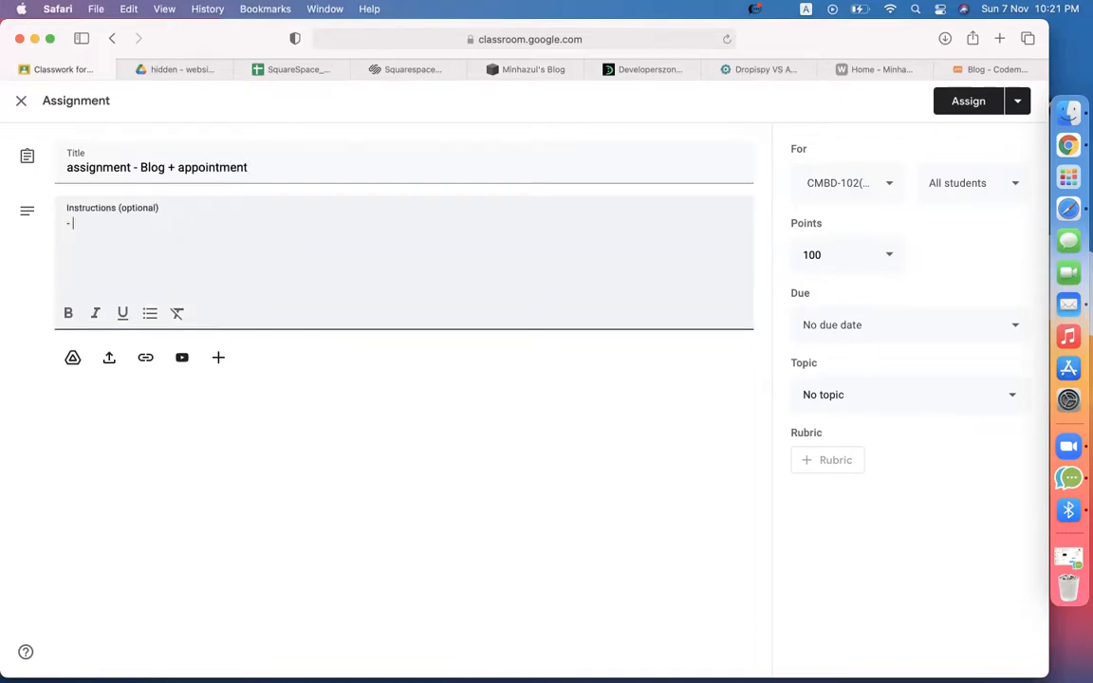
{"action": "type", "text": "- take"}
{"action": "key", "text": "BackSpace"}
{"action": "key", "text": "BackSpace"}
{"action": "key", "text": "BackSpace"}
{"action": "key", "text": "BackSpace"}
{"action": "type", "text": "create a blog website with blog template"}
{"action": "key", "text": "Return"}
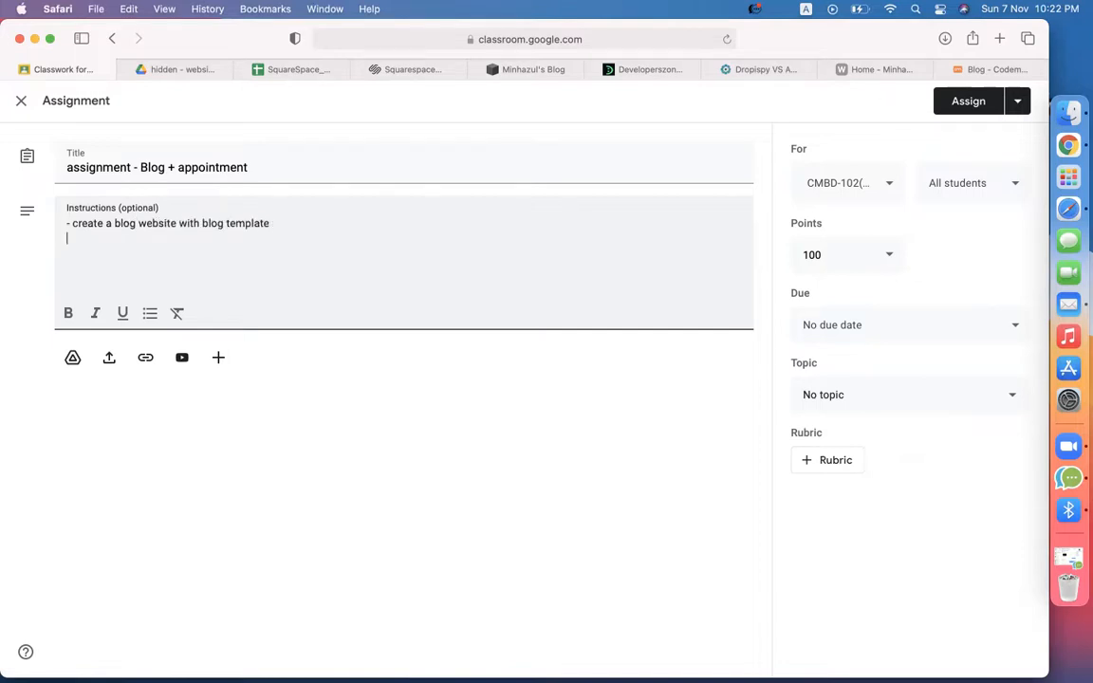
{"action": "type", "text": "- publish 5 blogs"}
{"action": "key", "text": "Return"}
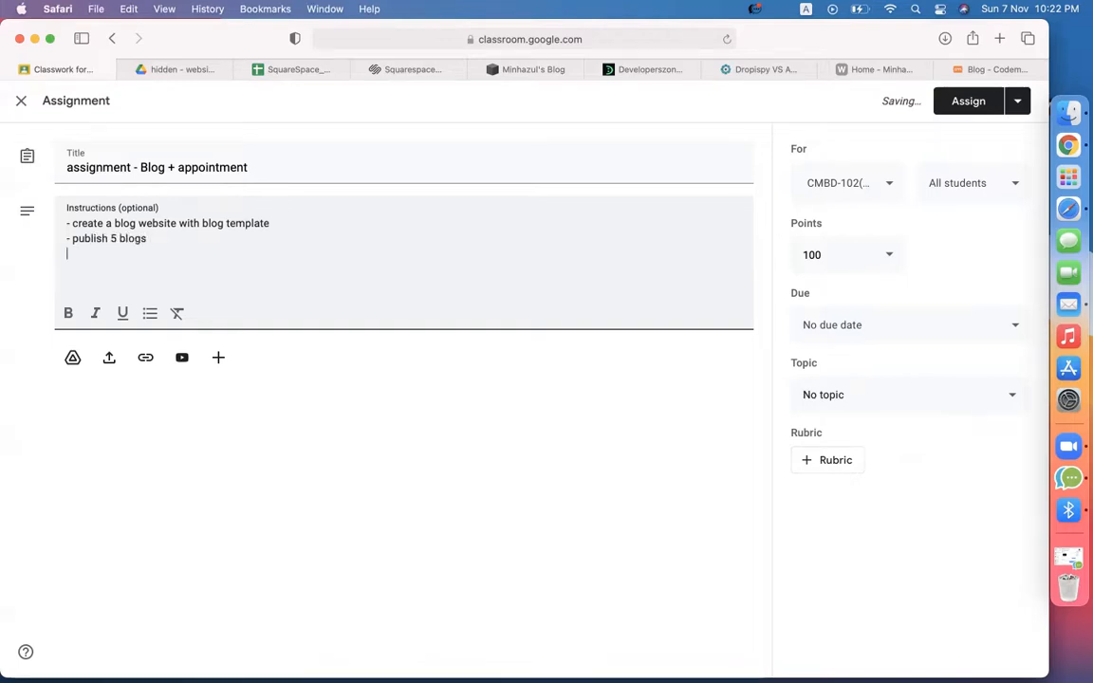
Step: Add a third instruction line reading "- customise blog page and submit the link of the blog website."
{"action": "type", "text": "- customiz"}
{"action": "type", "text": "e blog page"}
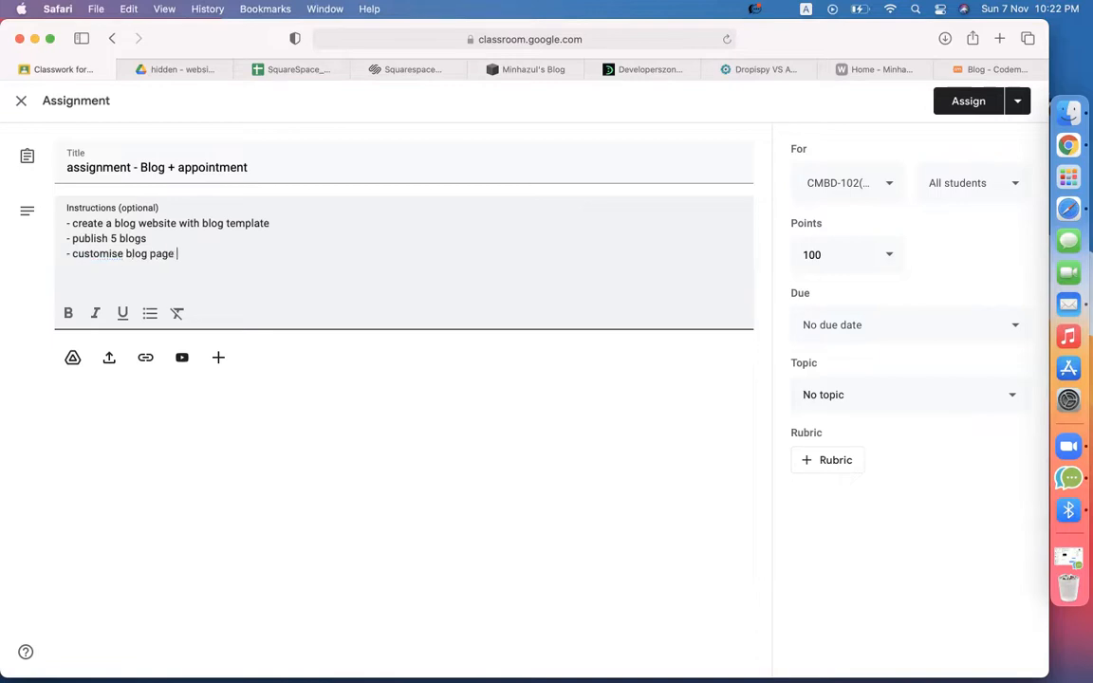
{"action": "type", "text": " and submit the link "}
{"action": "type", "text": "of the "}
{"action": "type", "text": "blog w"}
{"action": "type", "text": "ebsoit."}
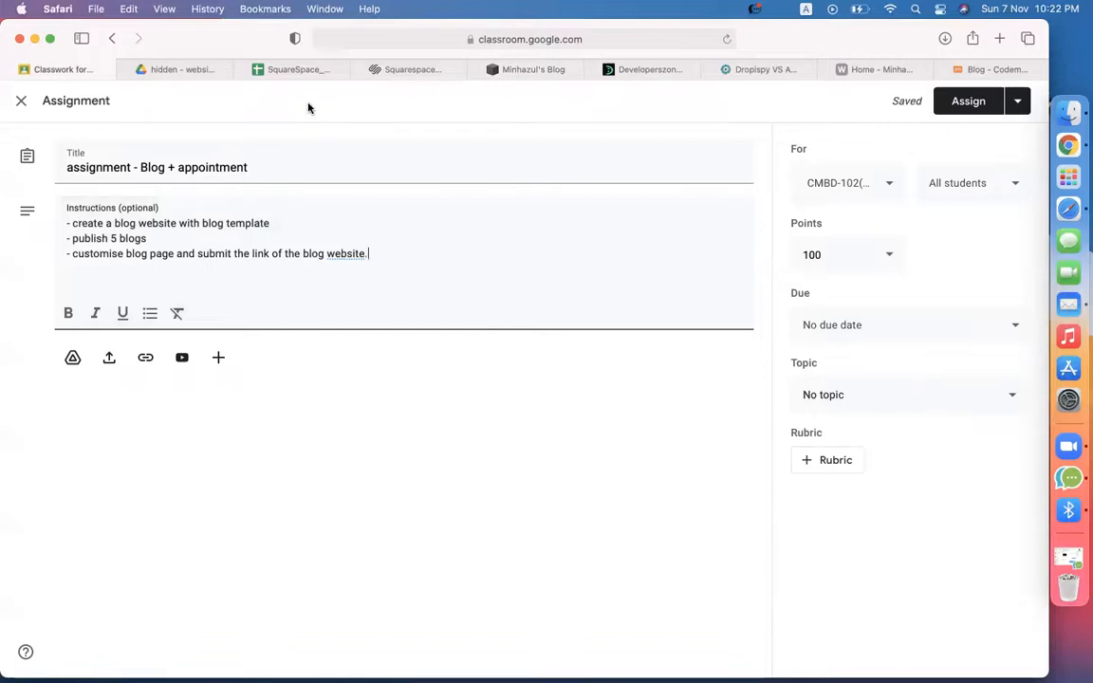
Step: Switch to the SquareSpace_All spreadsheet and view the 15. Calendly Booking sheet
{"action": "left_click", "coordinate": [297, 76]}
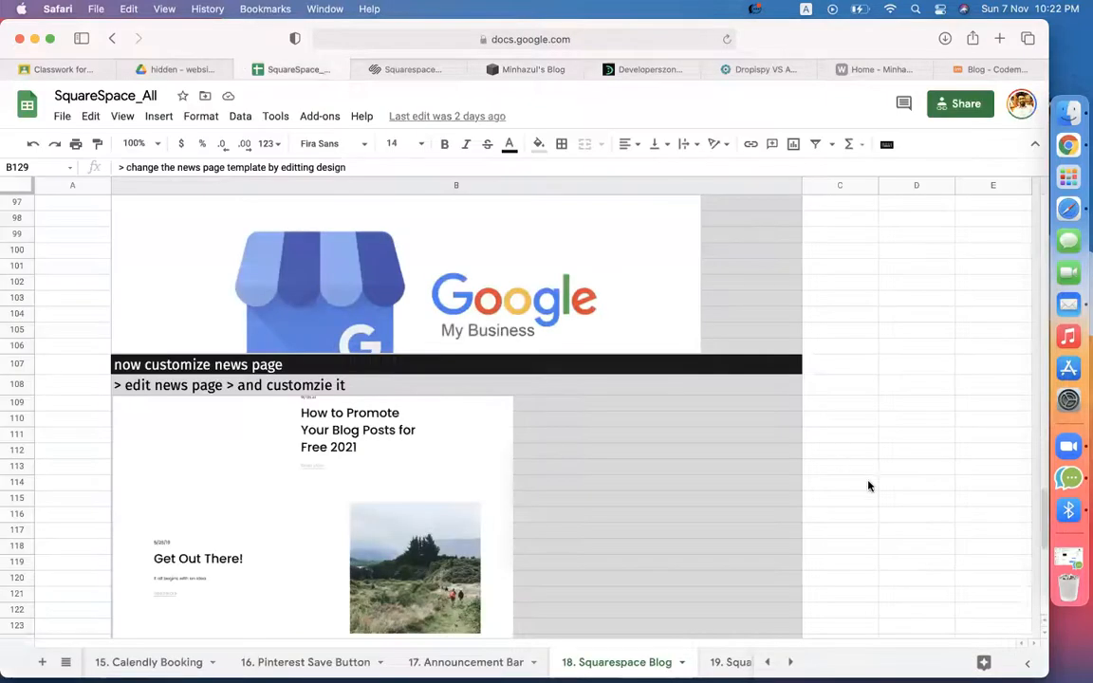
{"action": "left_click", "coordinate": [867, 484]}
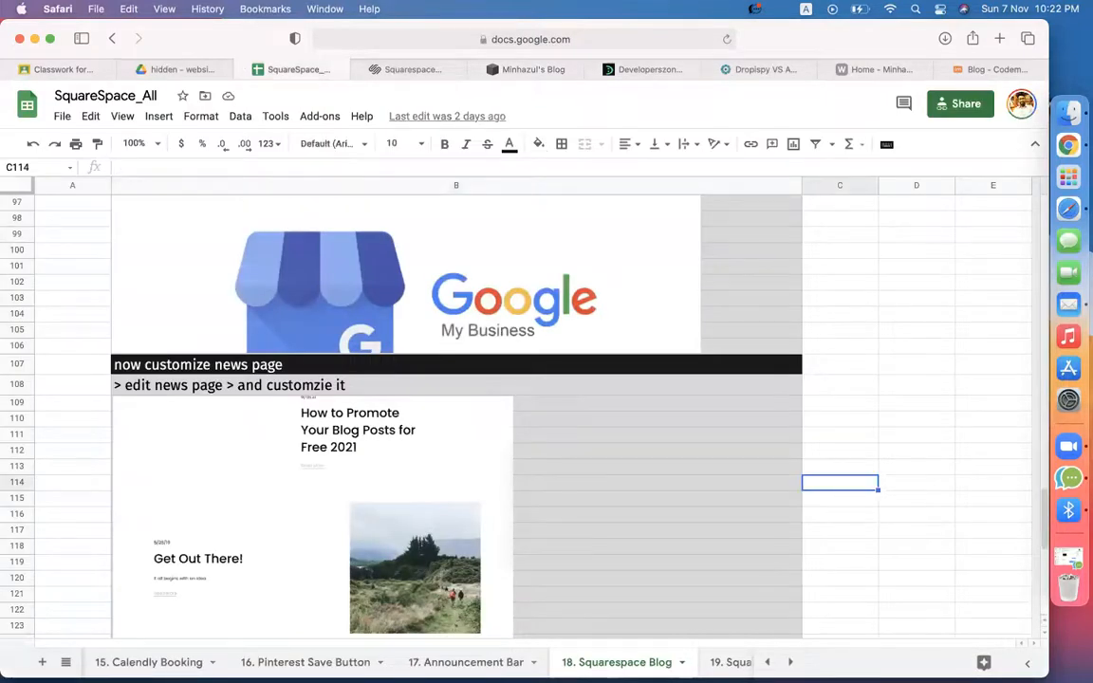
{"action": "left_click", "coordinate": [151, 664]}
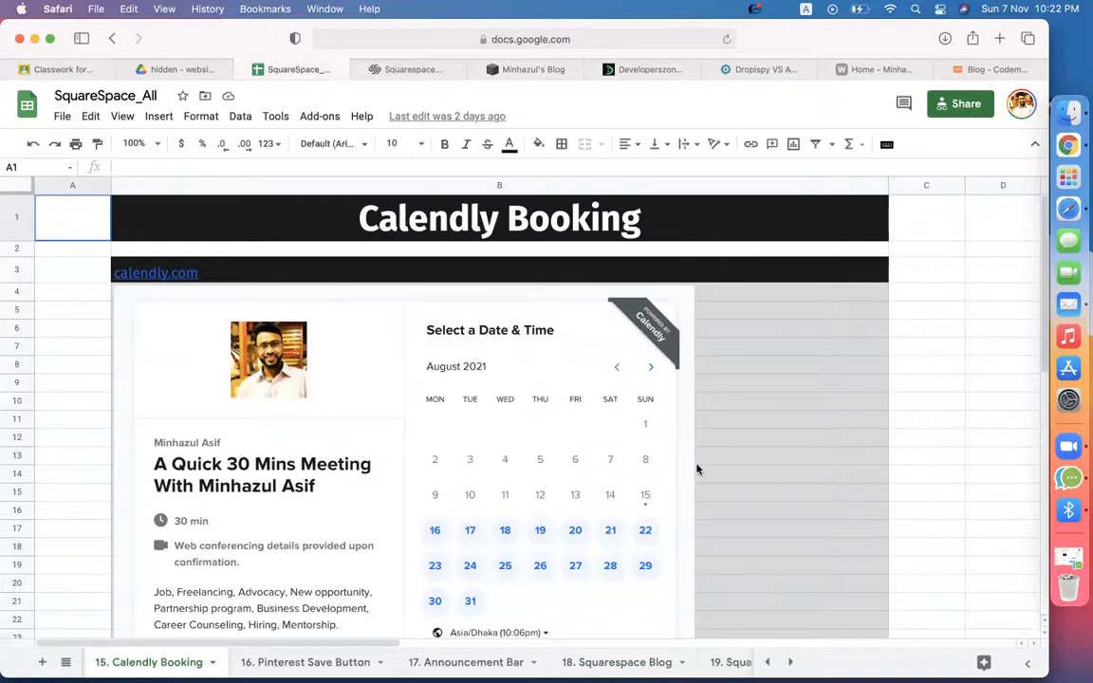
{"action": "left_click", "coordinate": [980, 497]}
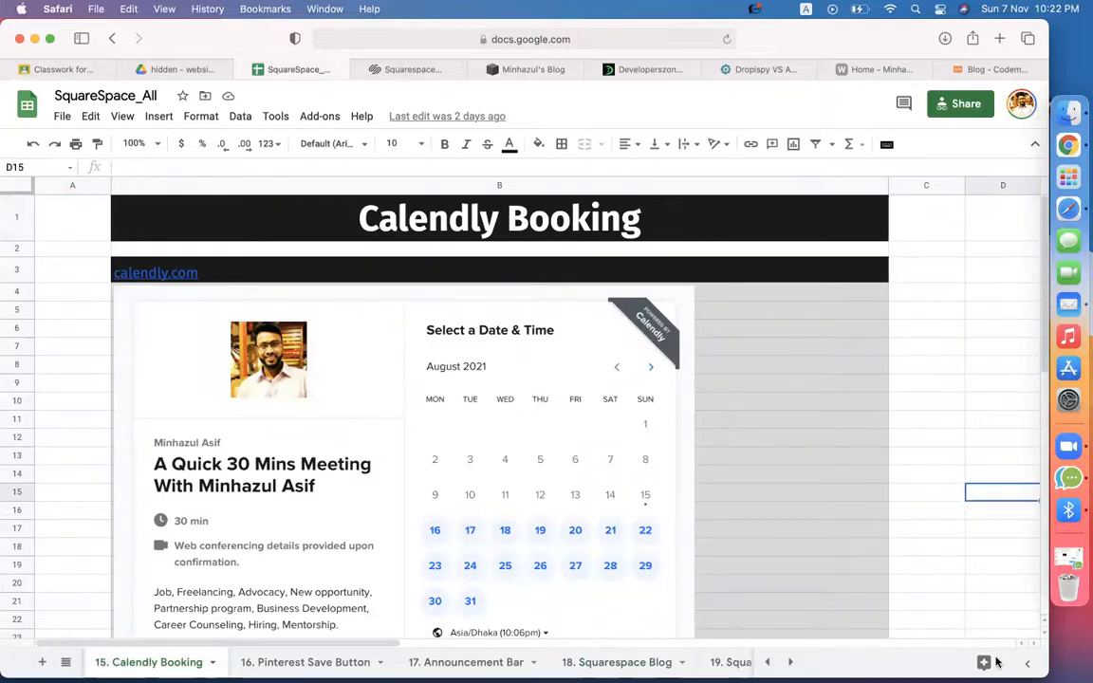
{"action": "left_click", "coordinate": [945, 357]}
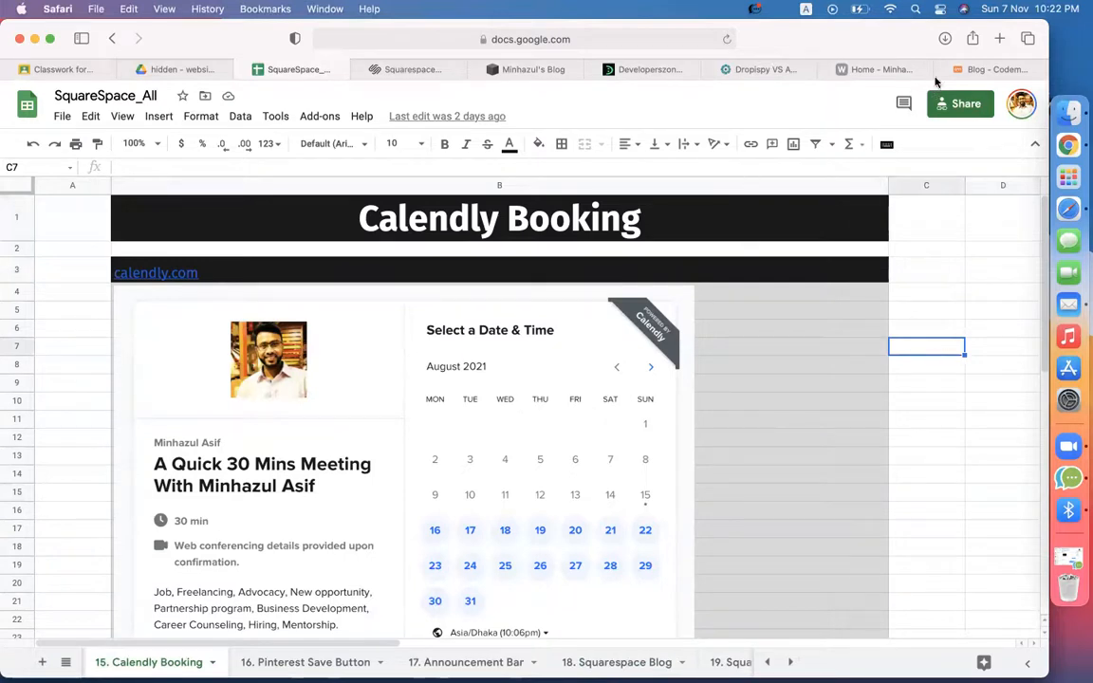
Step: Search Google for "calendly" from the Codeman BD blog's browser tab and open the calendly.com result
{"action": "left_click", "coordinate": [992, 70]}
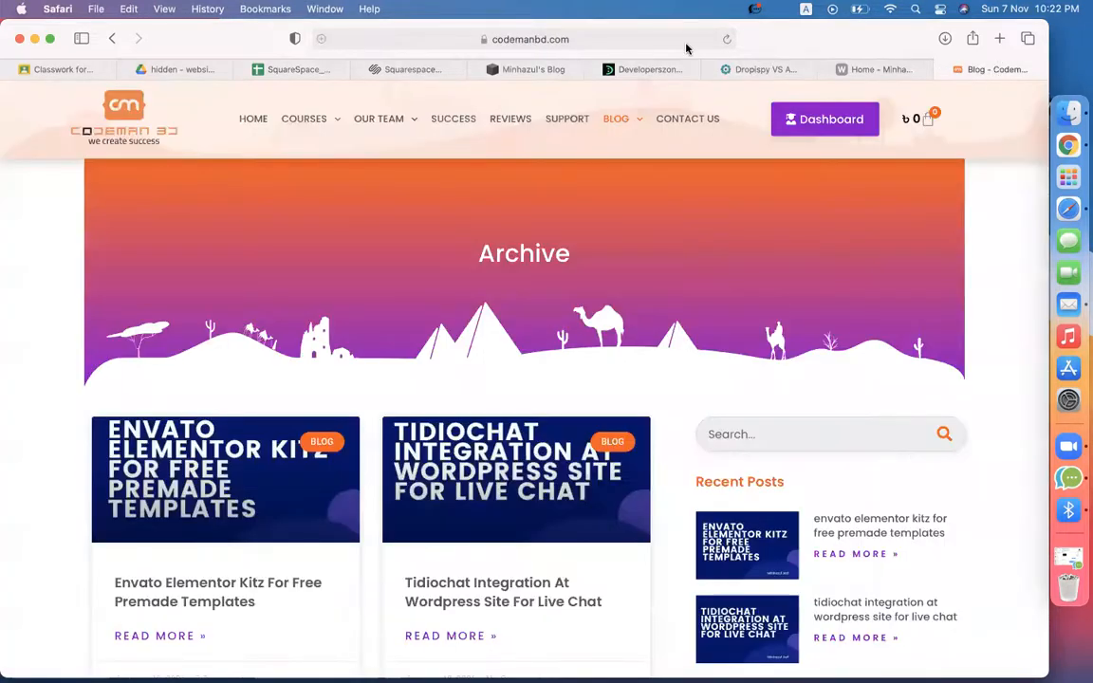
{"action": "left_click", "coordinate": [687, 47]}
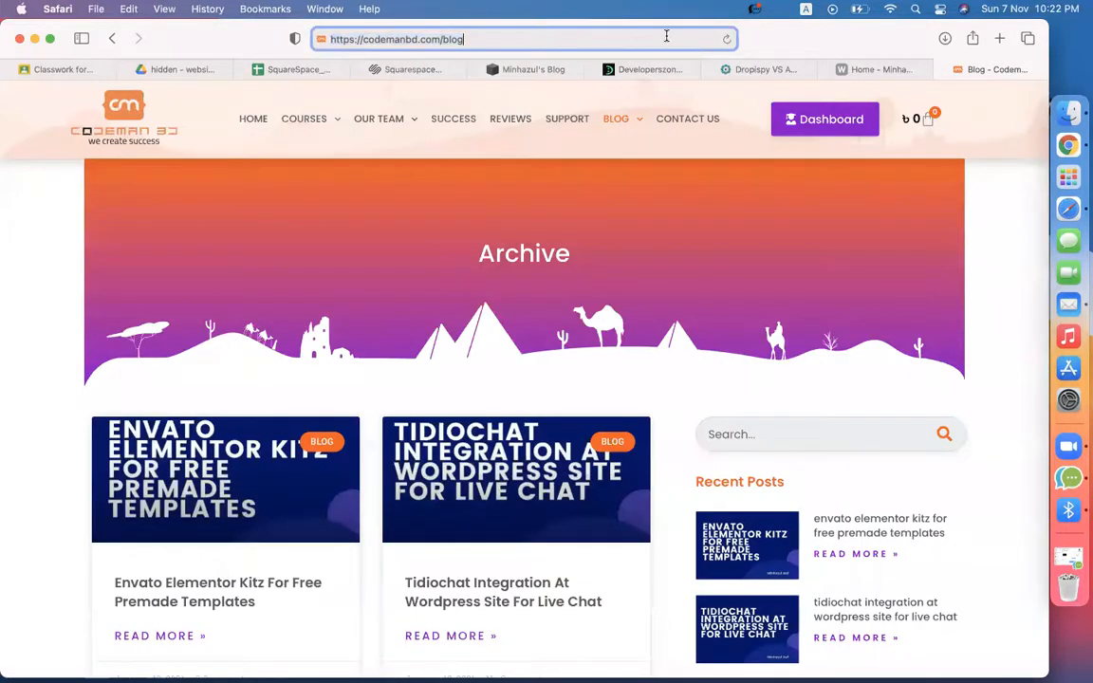
{"action": "type", "text": "can"}
{"action": "key", "text": "BackSpace"}
{"action": "key", "text": "BackSpace"}
{"action": "type", "text": "lendly"}
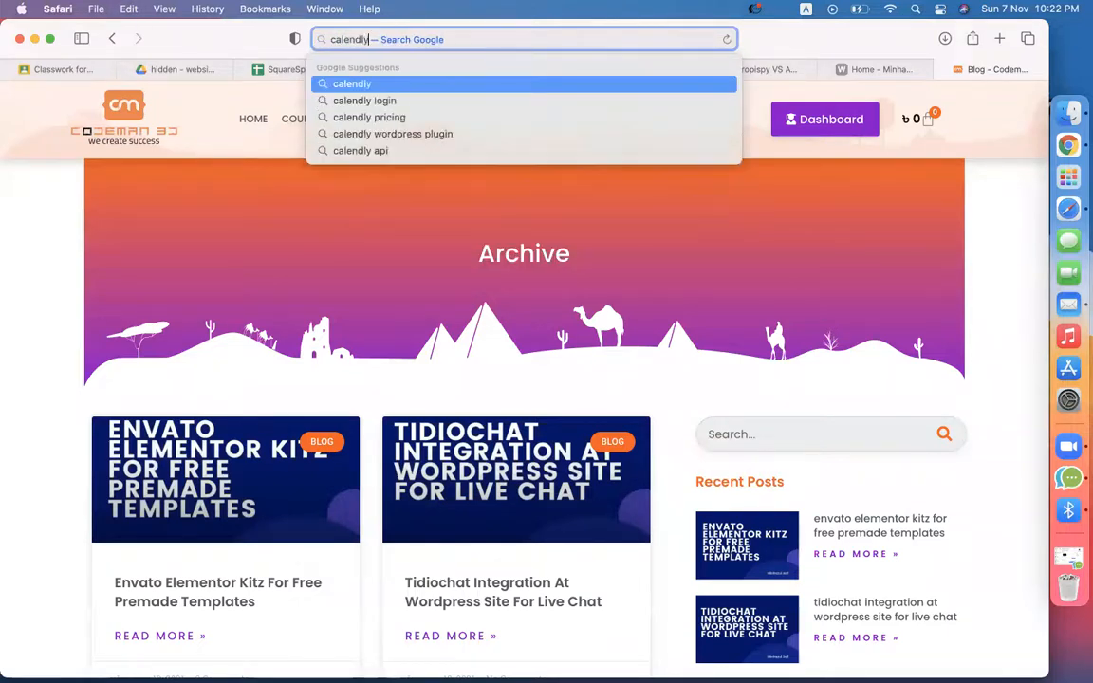
{"action": "key", "text": "Return"}
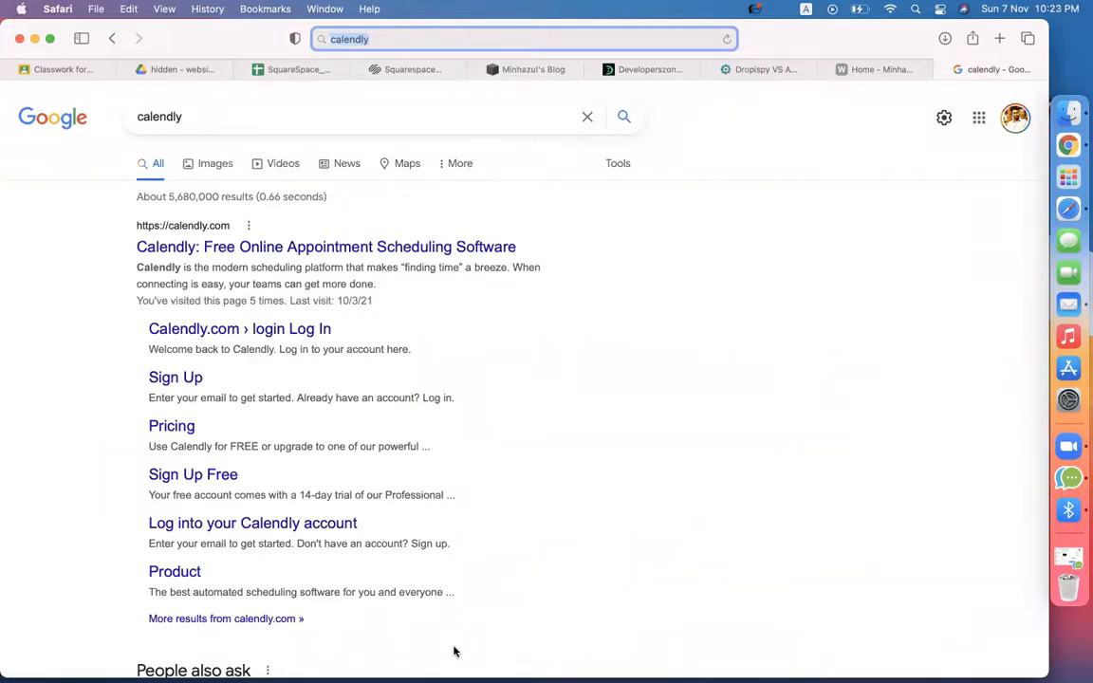
{"action": "left_click", "coordinate": [167, 250]}
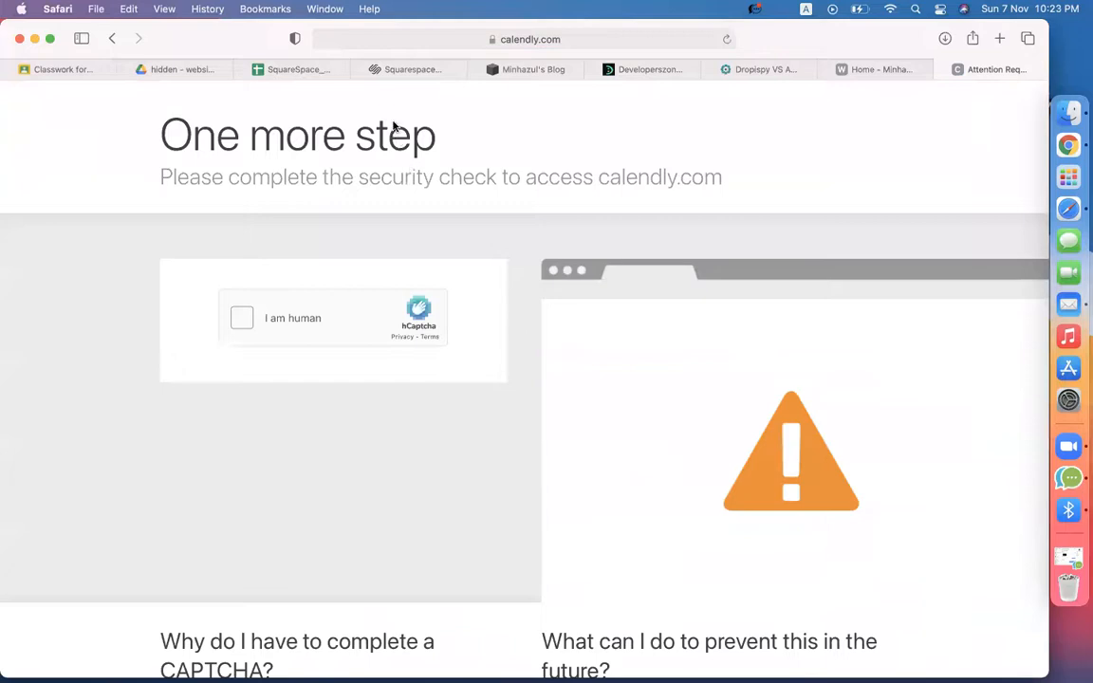
Step: Complete the hCaptcha security check for calendly.com by selecting the boat images in both rounds and verifying
{"action": "left_click", "coordinate": [247, 335]}
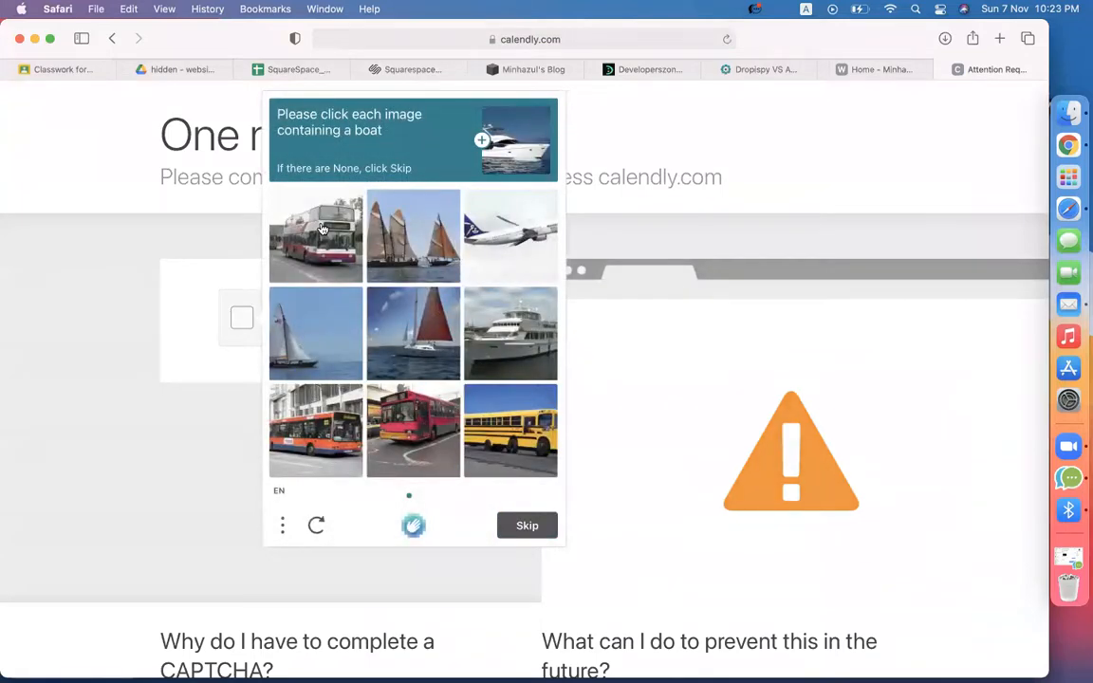
{"action": "left_click", "coordinate": [424, 347]}
{"action": "left_click", "coordinate": [301, 345]}
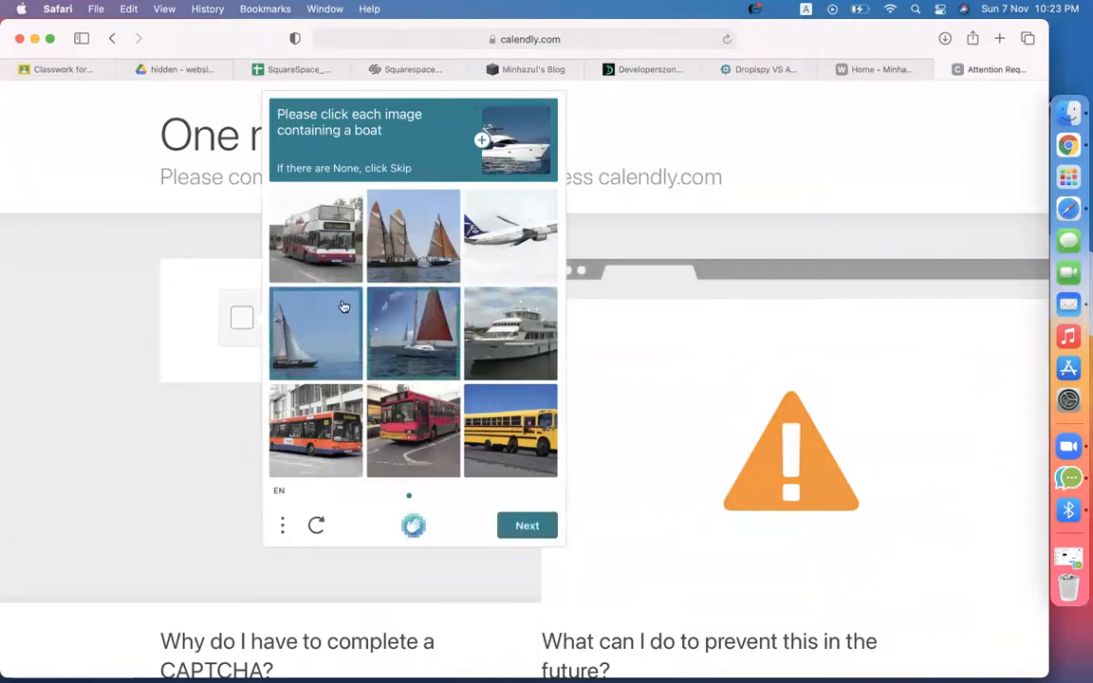
{"action": "left_click", "coordinate": [423, 227]}
{"action": "left_click", "coordinate": [522, 528]}
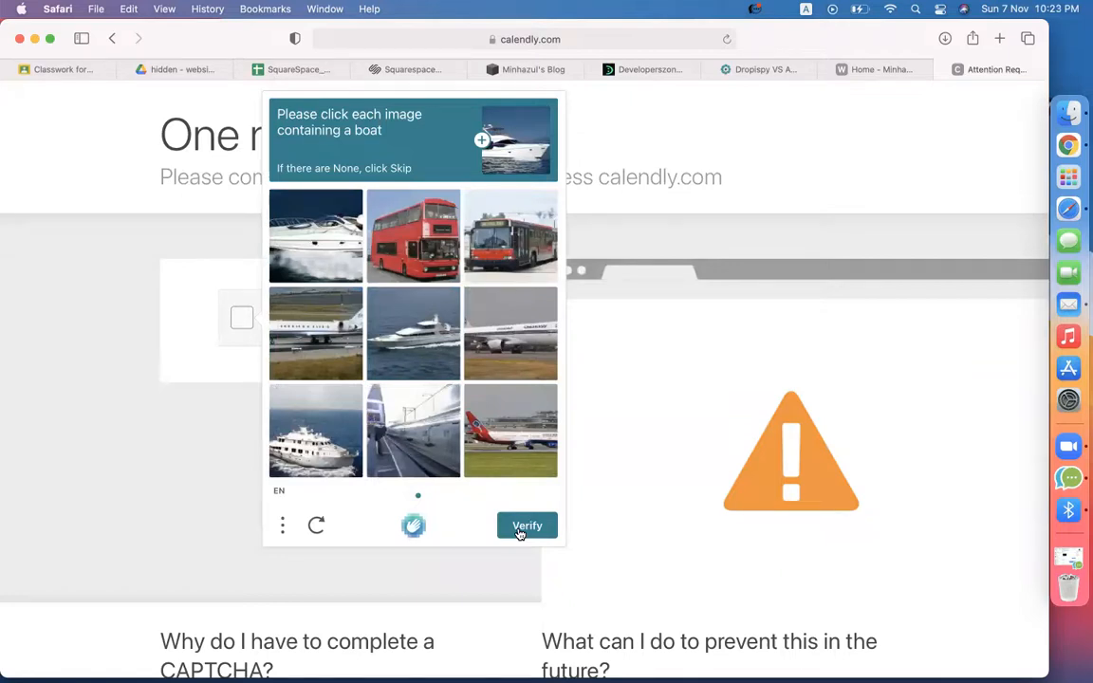
{"action": "left_click", "coordinate": [305, 248]}
{"action": "left_click", "coordinate": [329, 406]}
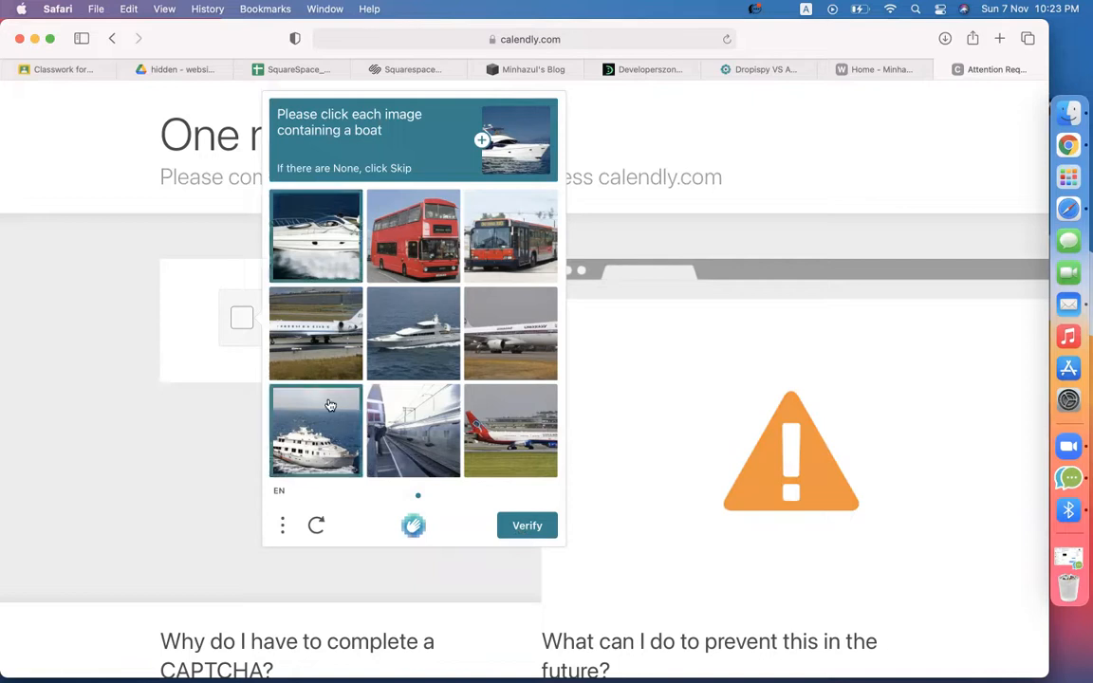
{"action": "left_click", "coordinate": [403, 327]}
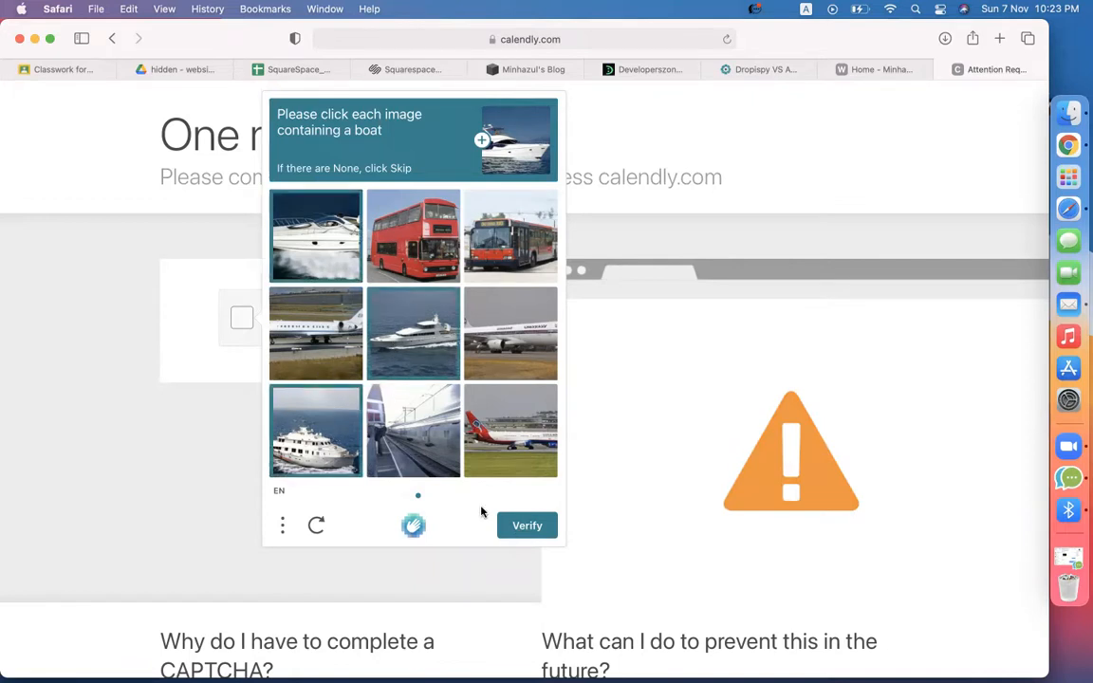
{"action": "left_click", "coordinate": [505, 534]}
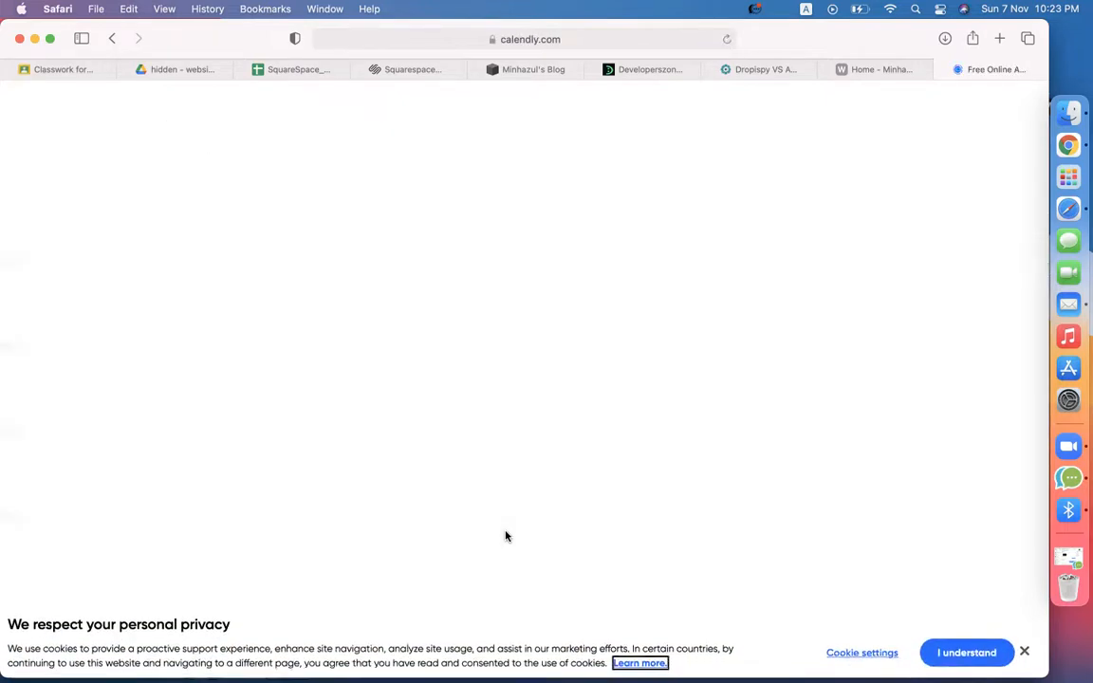
Step: Review the 15. Calendly Booking sheet in SquareSpace_All down to the "add calendly code to squarespace" line and select that cell
{"action": "left_click", "coordinate": [277, 72]}
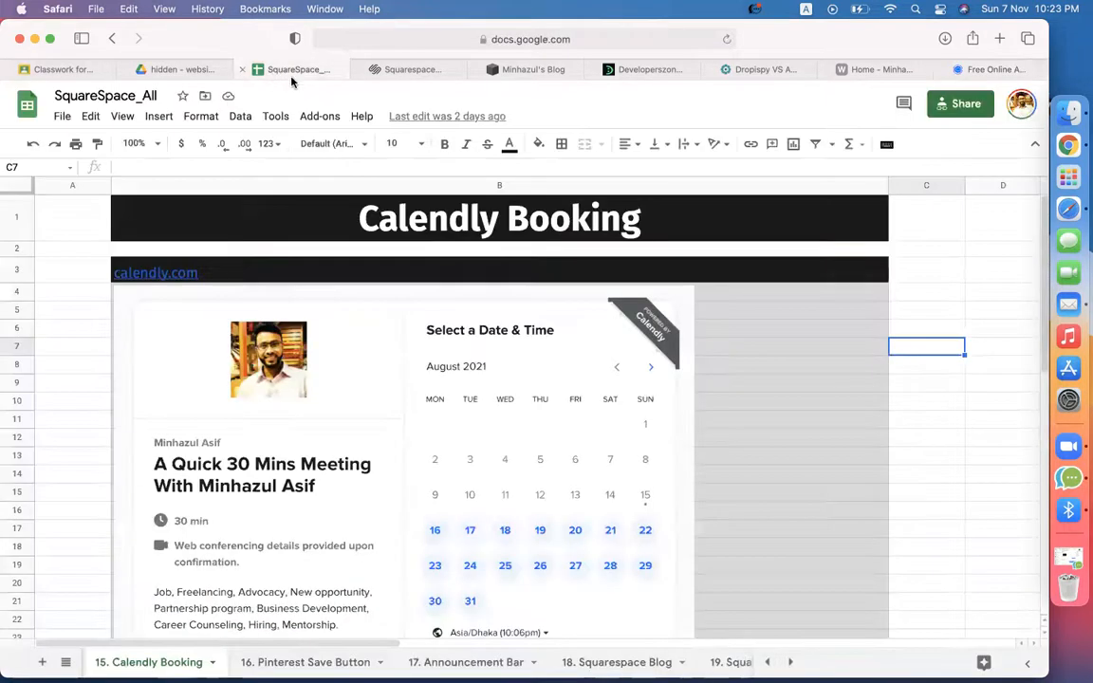
{"action": "scroll", "coordinate": [820, 459], "scroll_direction": "down", "scroll_amount": 5}
{"action": "scroll", "coordinate": [821, 462], "scroll_direction": "down", "scroll_amount": 5}
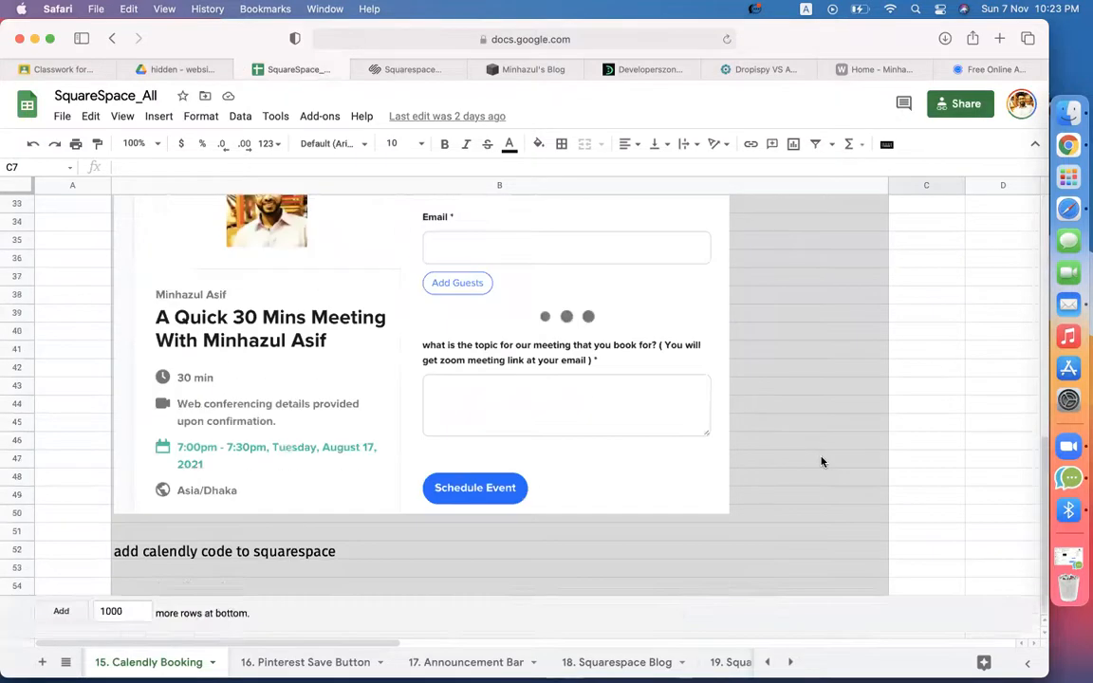
{"action": "left_click", "coordinate": [740, 379]}
{"action": "left_click", "coordinate": [308, 552]}
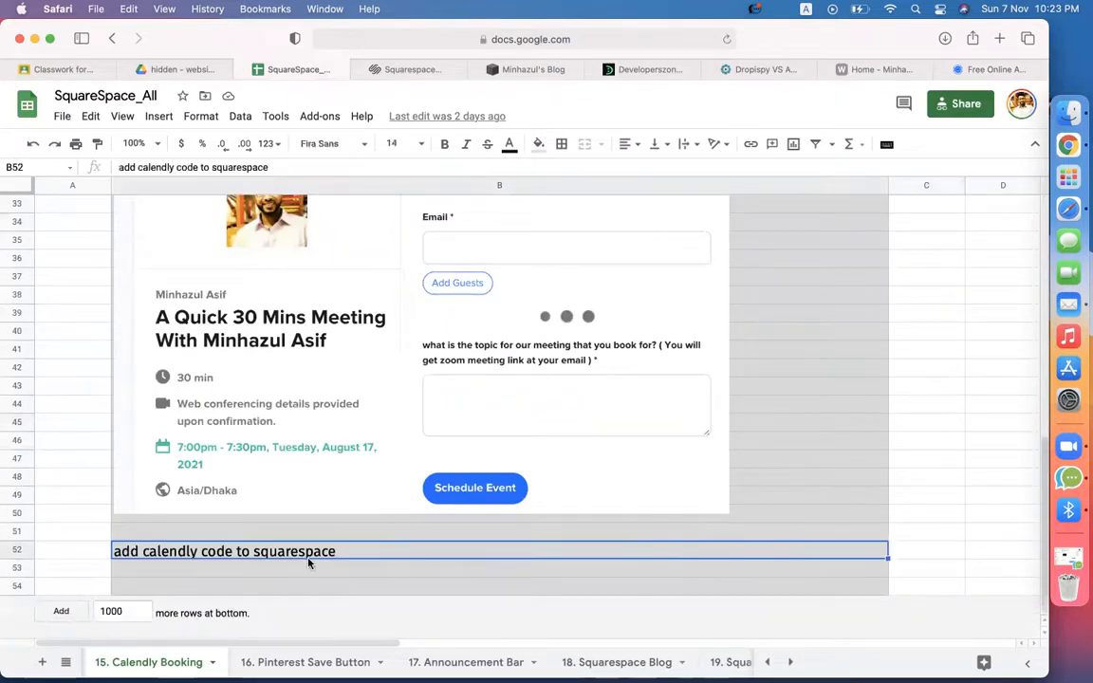
Step: Return to the Calendly website and dismiss its cookie privacy notice
{"action": "left_click", "coordinate": [982, 72]}
{"action": "left_click", "coordinate": [1024, 625]}
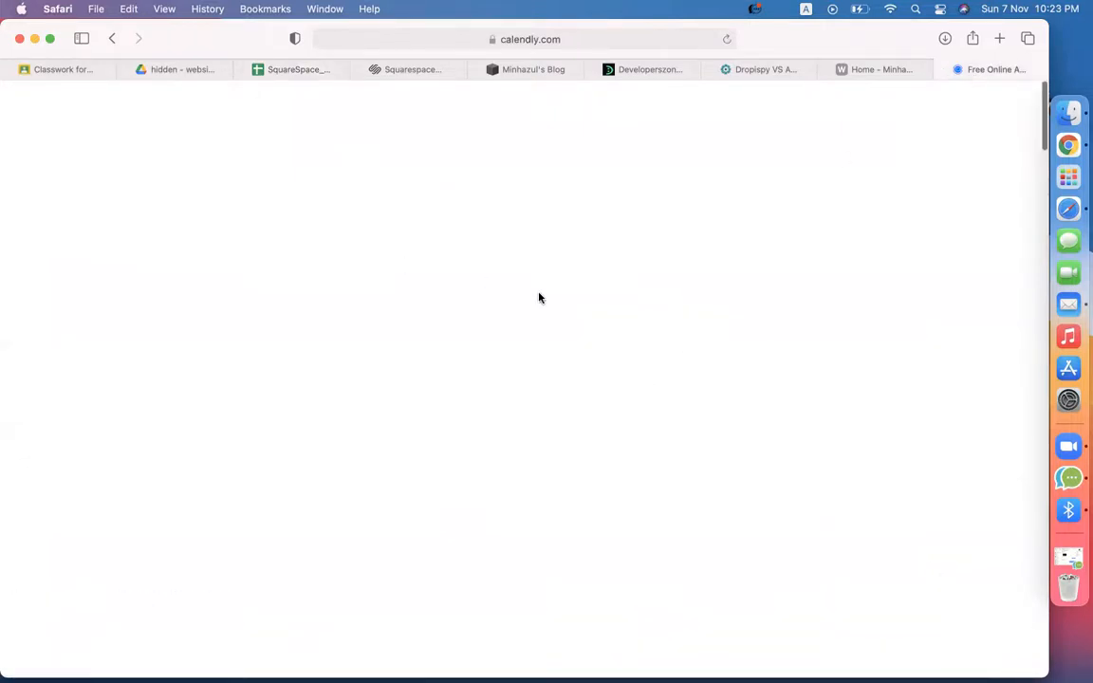